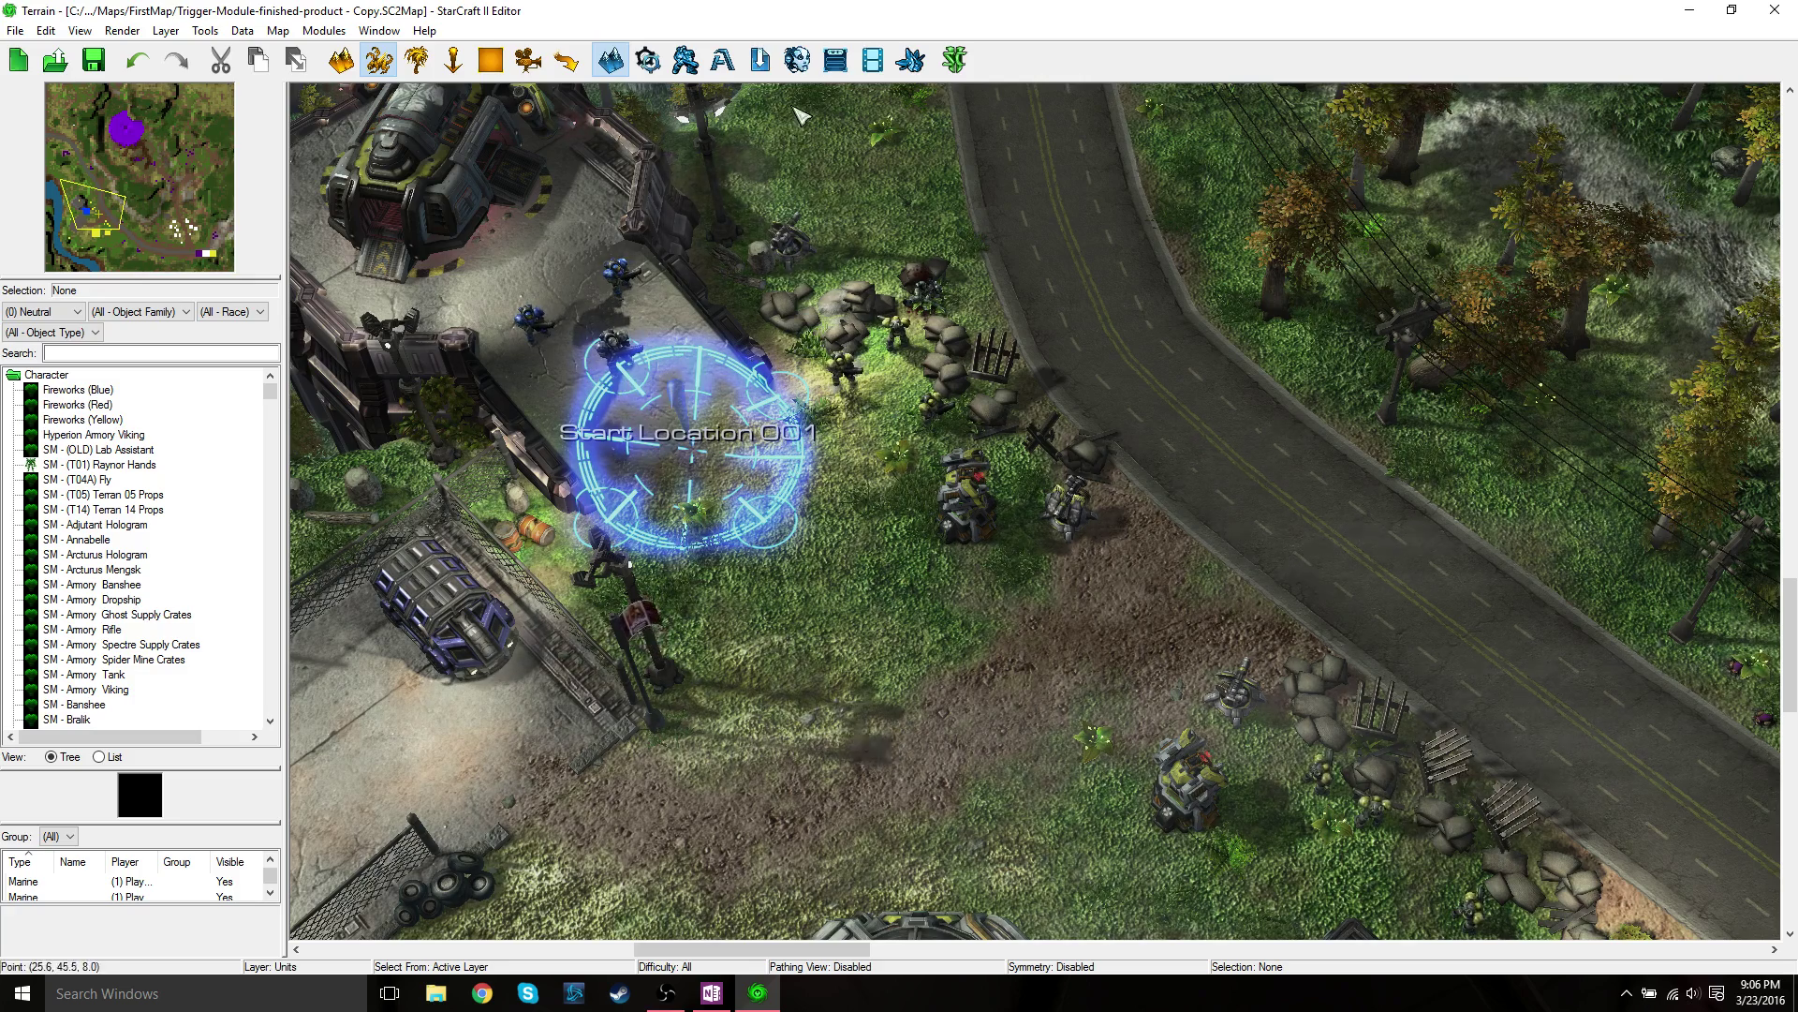
- Open the Data Editor and add a Behaviors tab through Edit Game Data
click(684, 60)
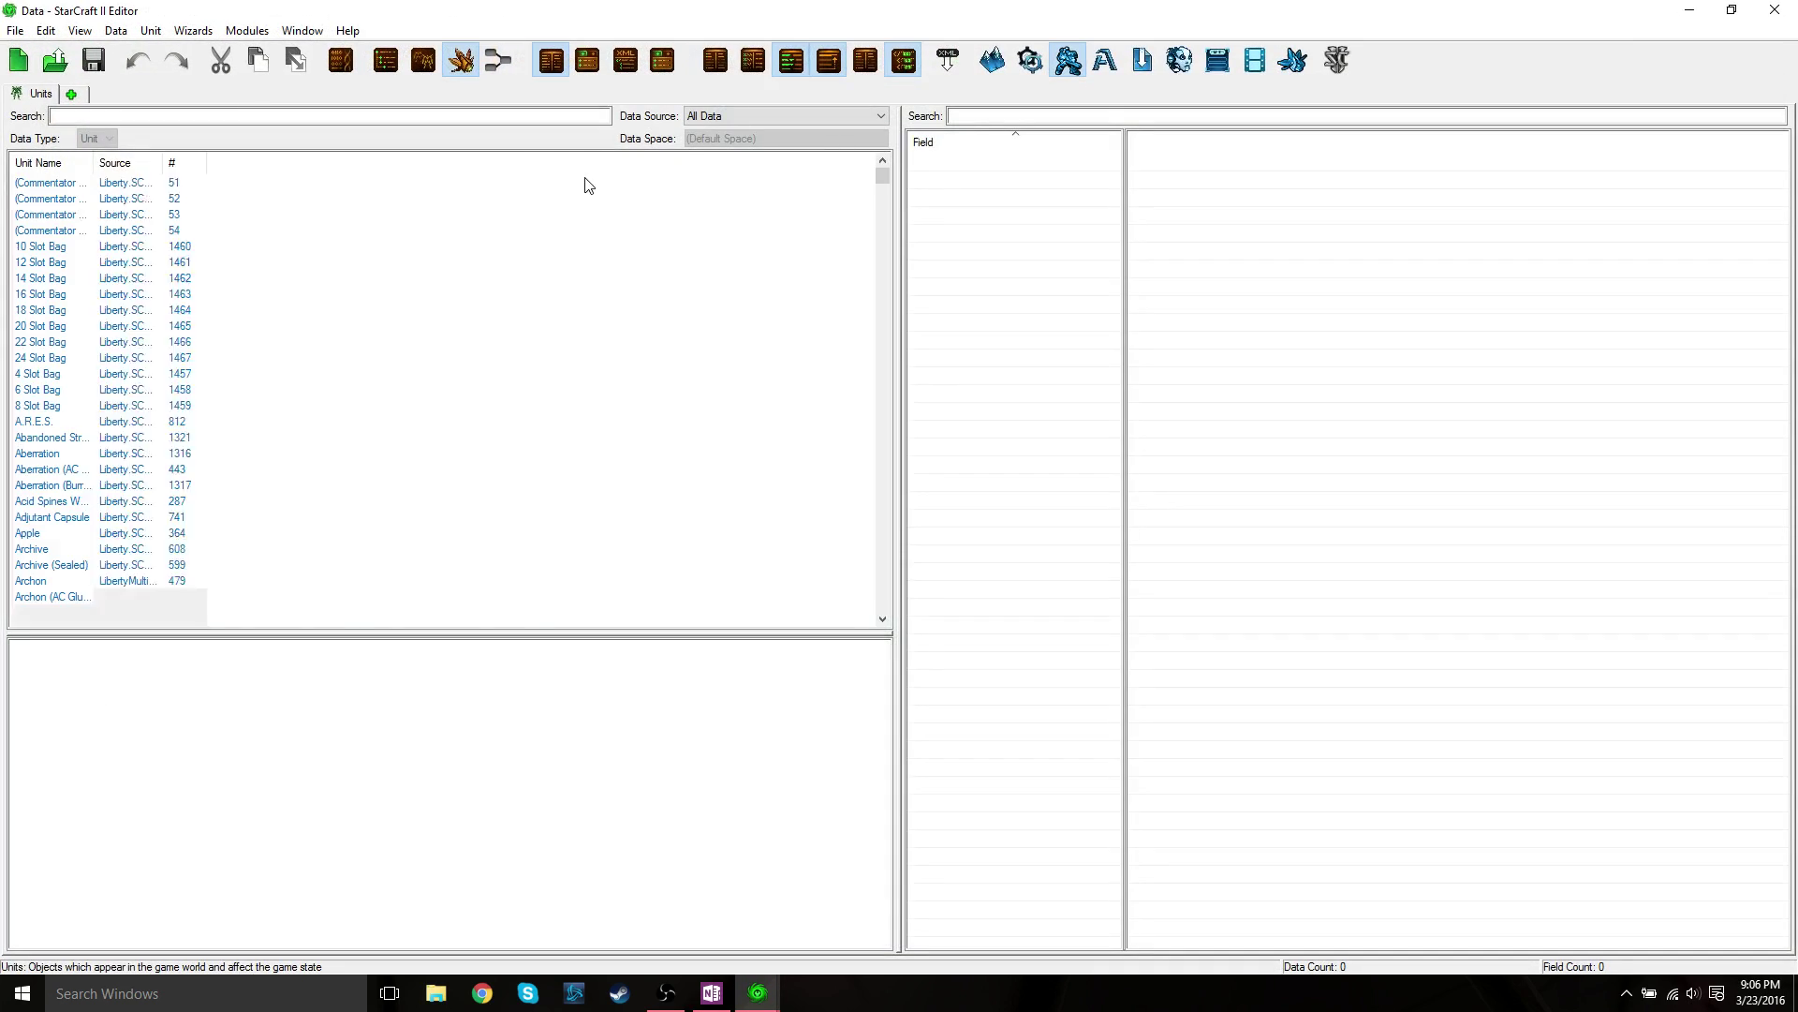
click(71, 93)
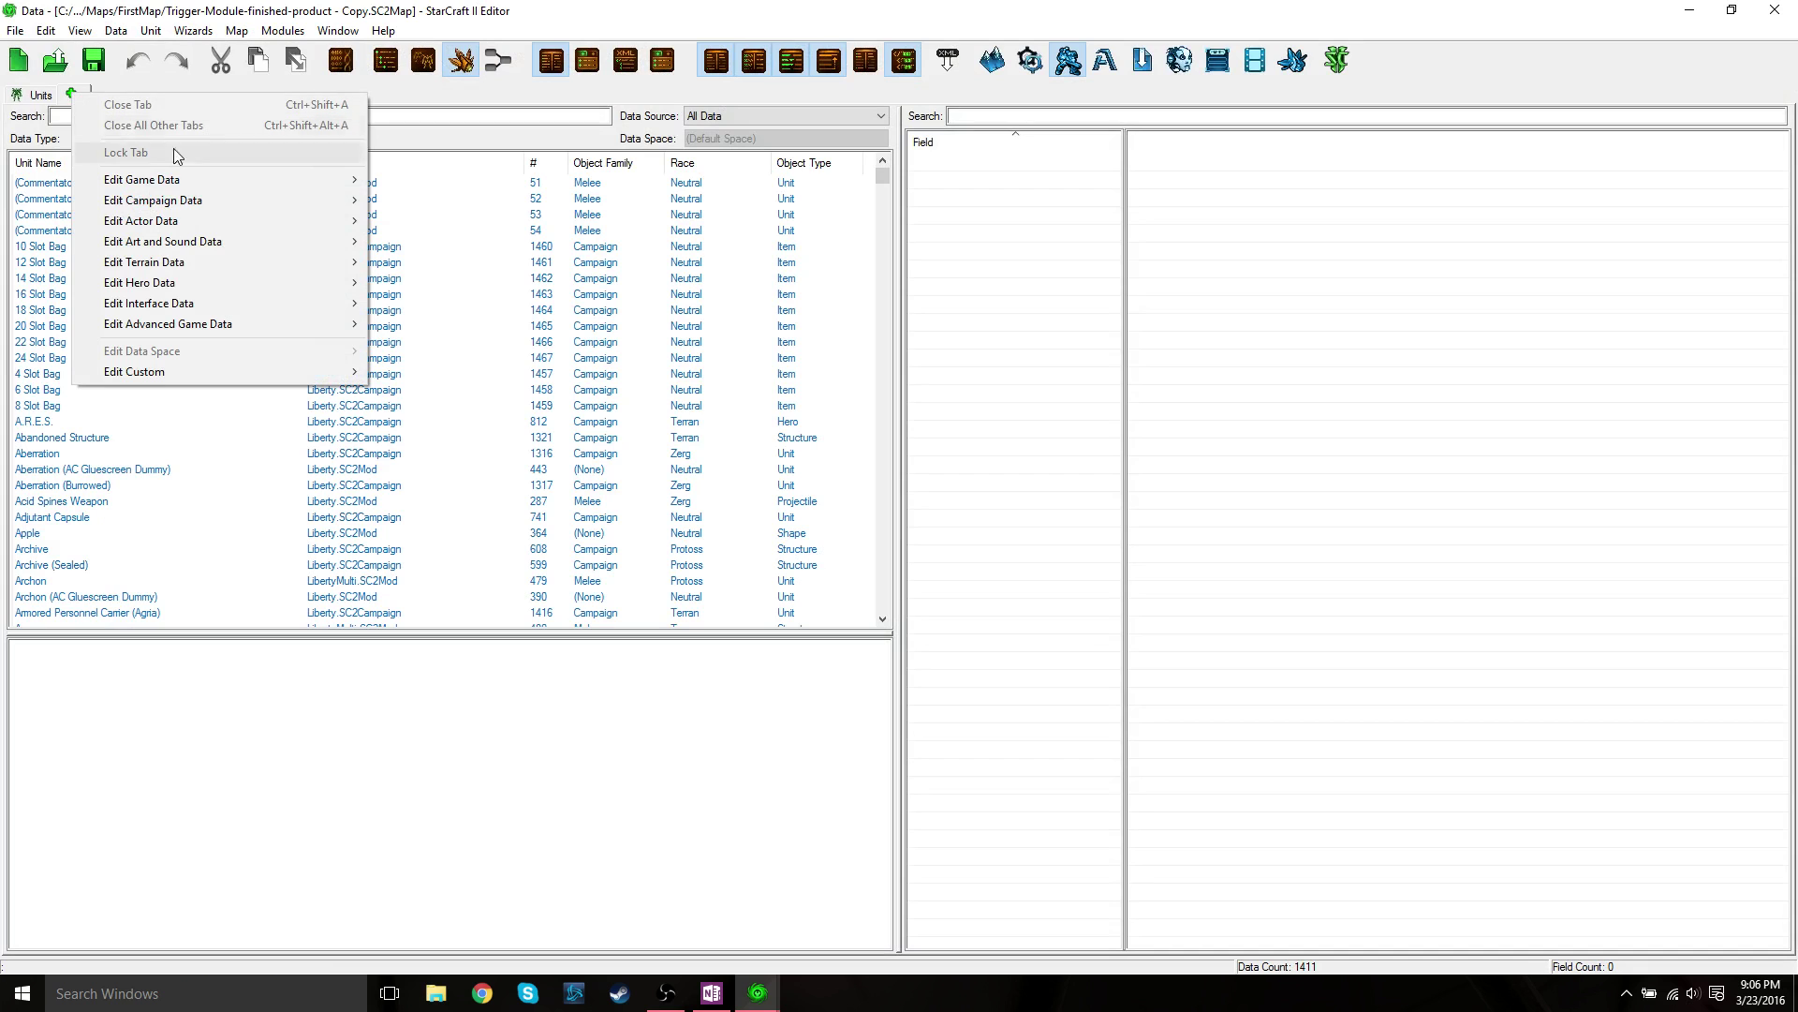
mouse_move(339, 187)
click(405, 201)
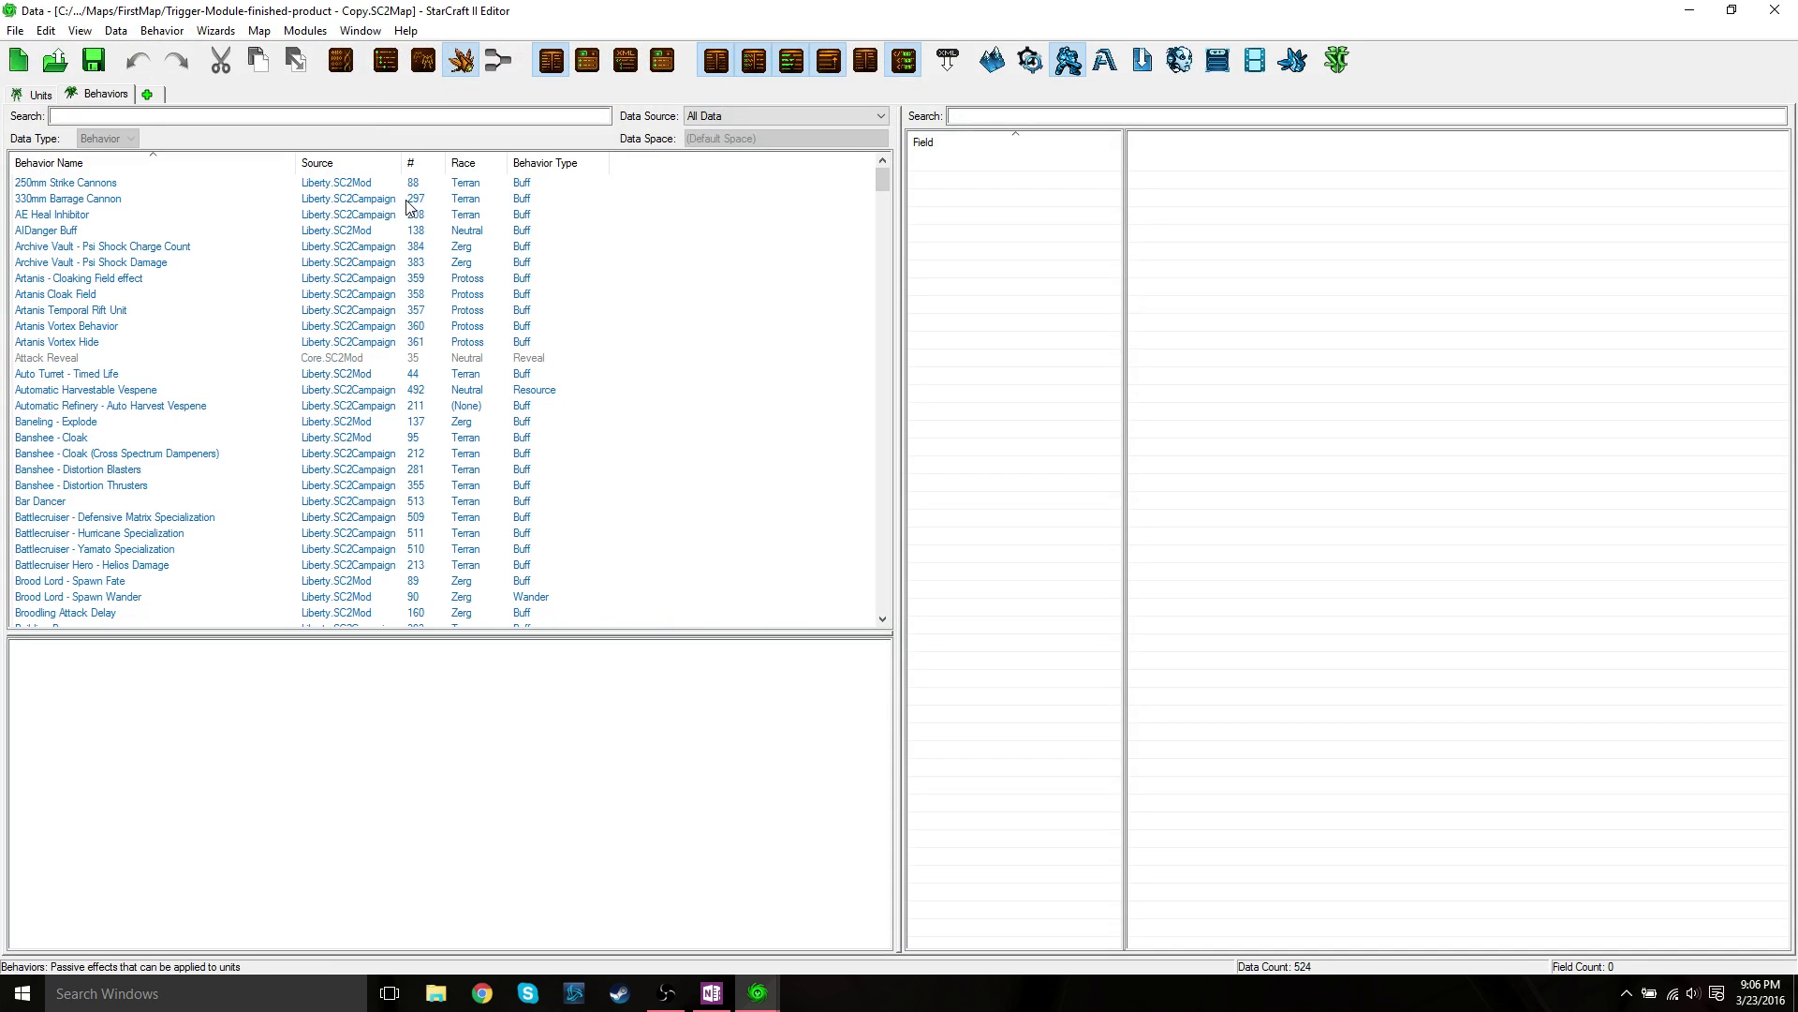
- Add a Buff behavior named Speed Buff with the suggested ID SpeedBuff
right_click(676, 216)
click(725, 234)
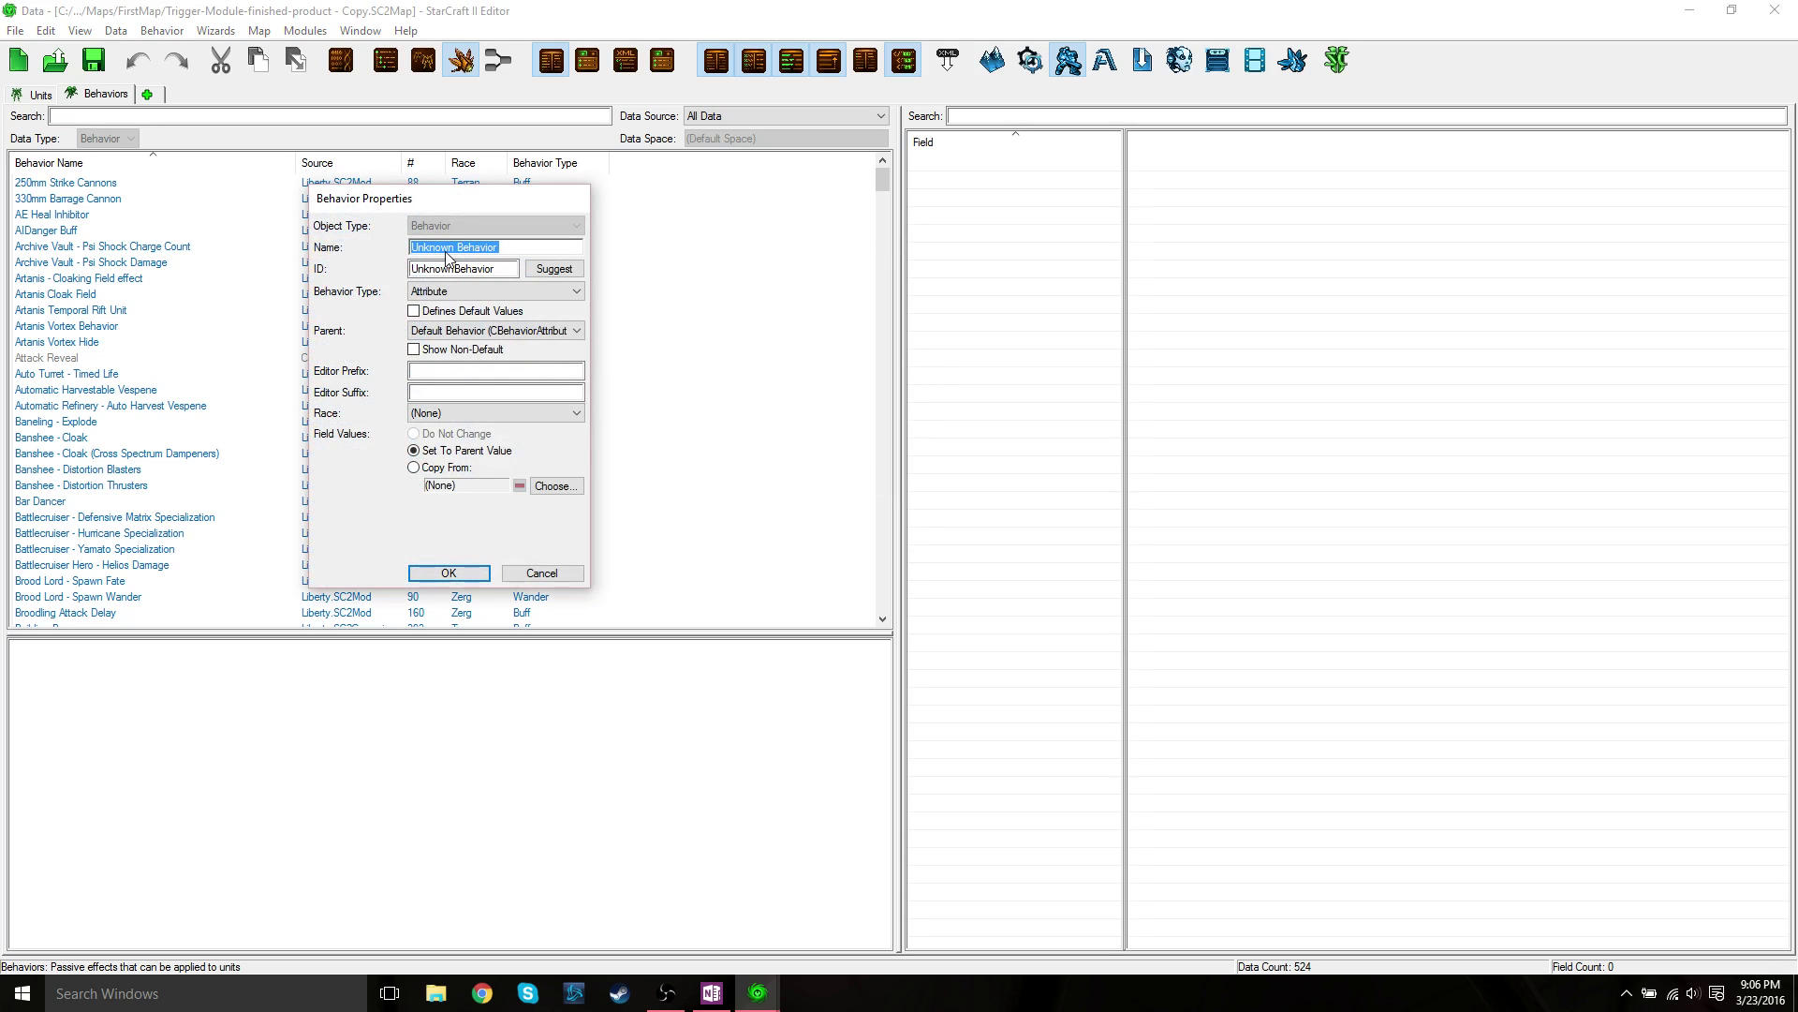
text(Speed Buff)
click(554, 269)
click(493, 294)
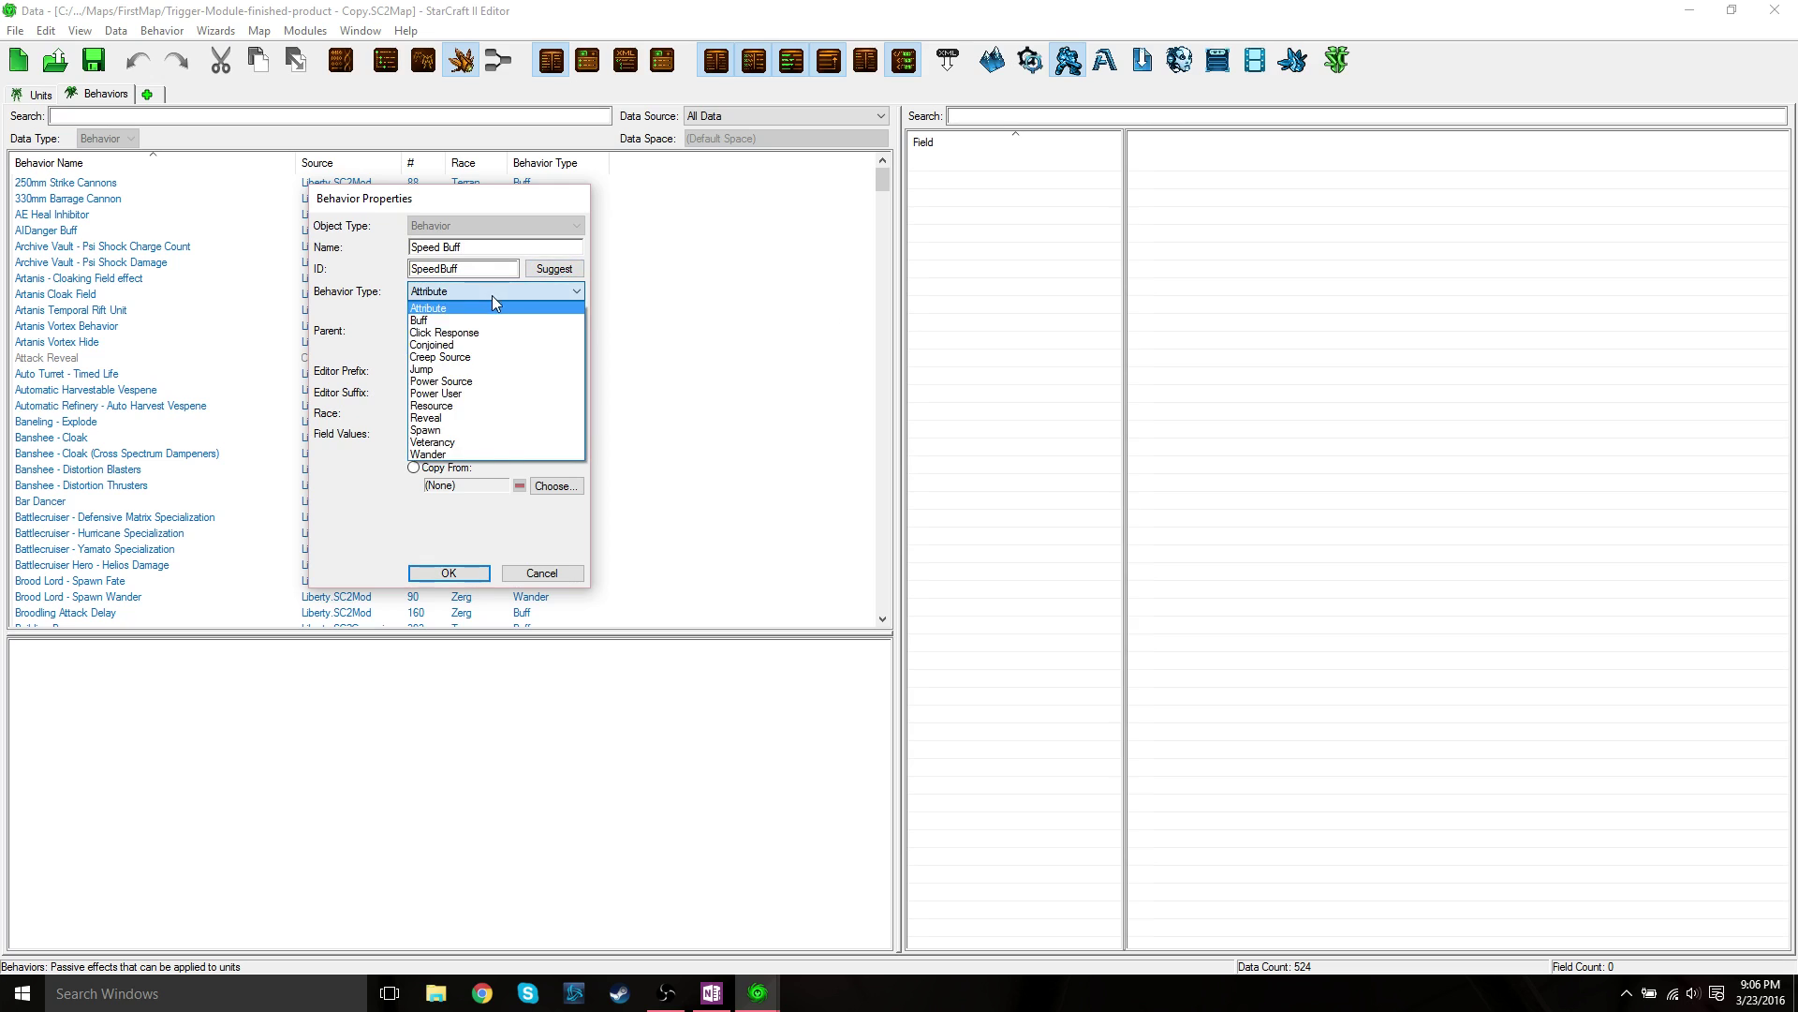
click(474, 313)
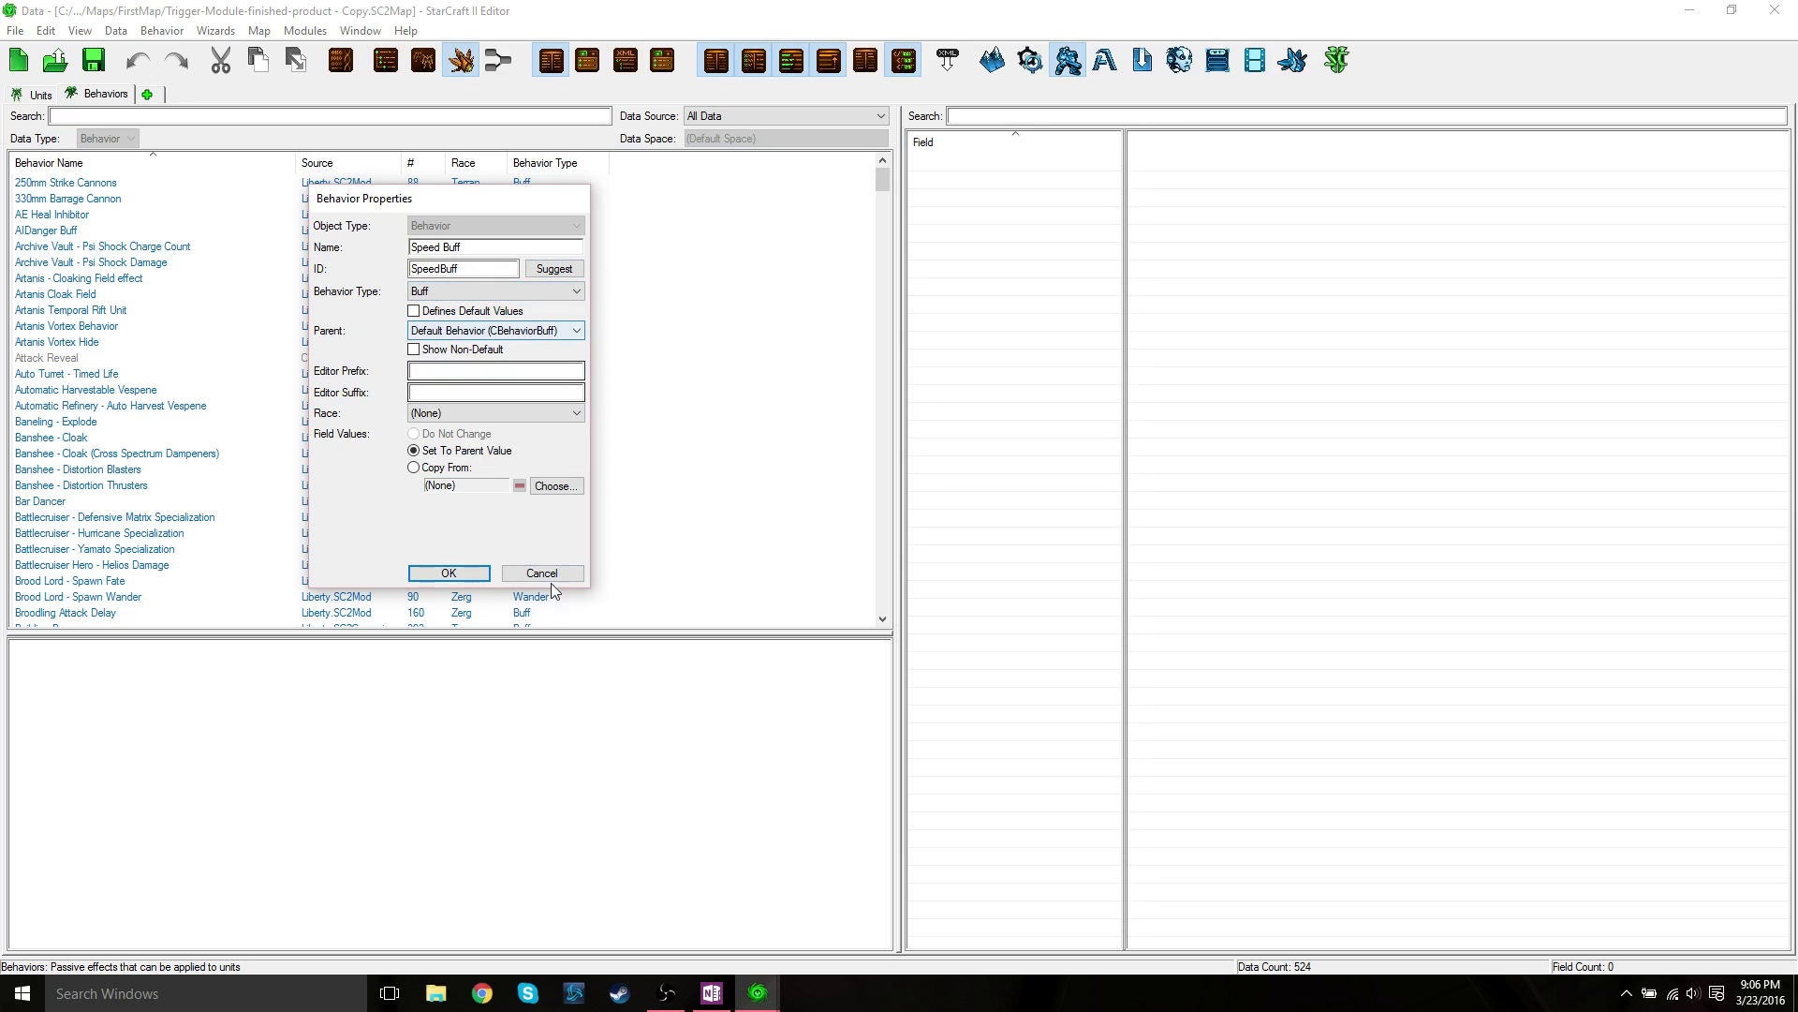
click(455, 578)
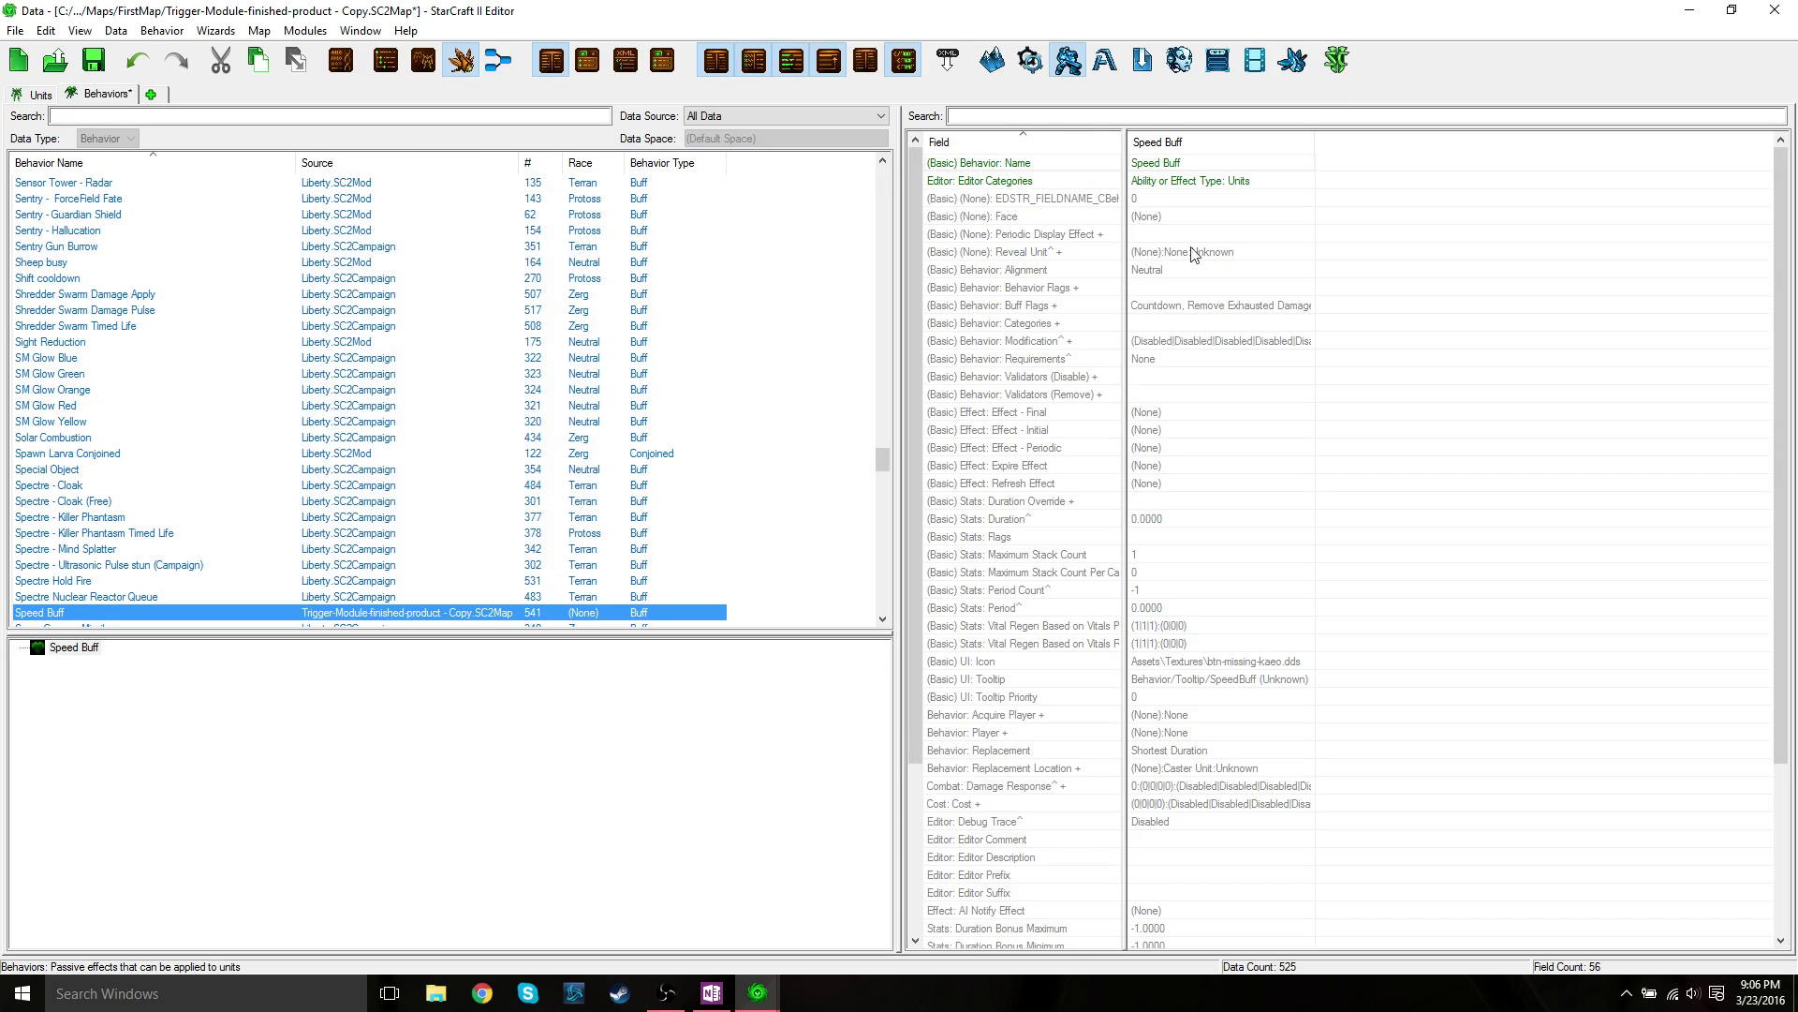
- Change Speed Buff's (Basic) Stats: Duration from 0.0000 to 0.5417
click(1042, 116)
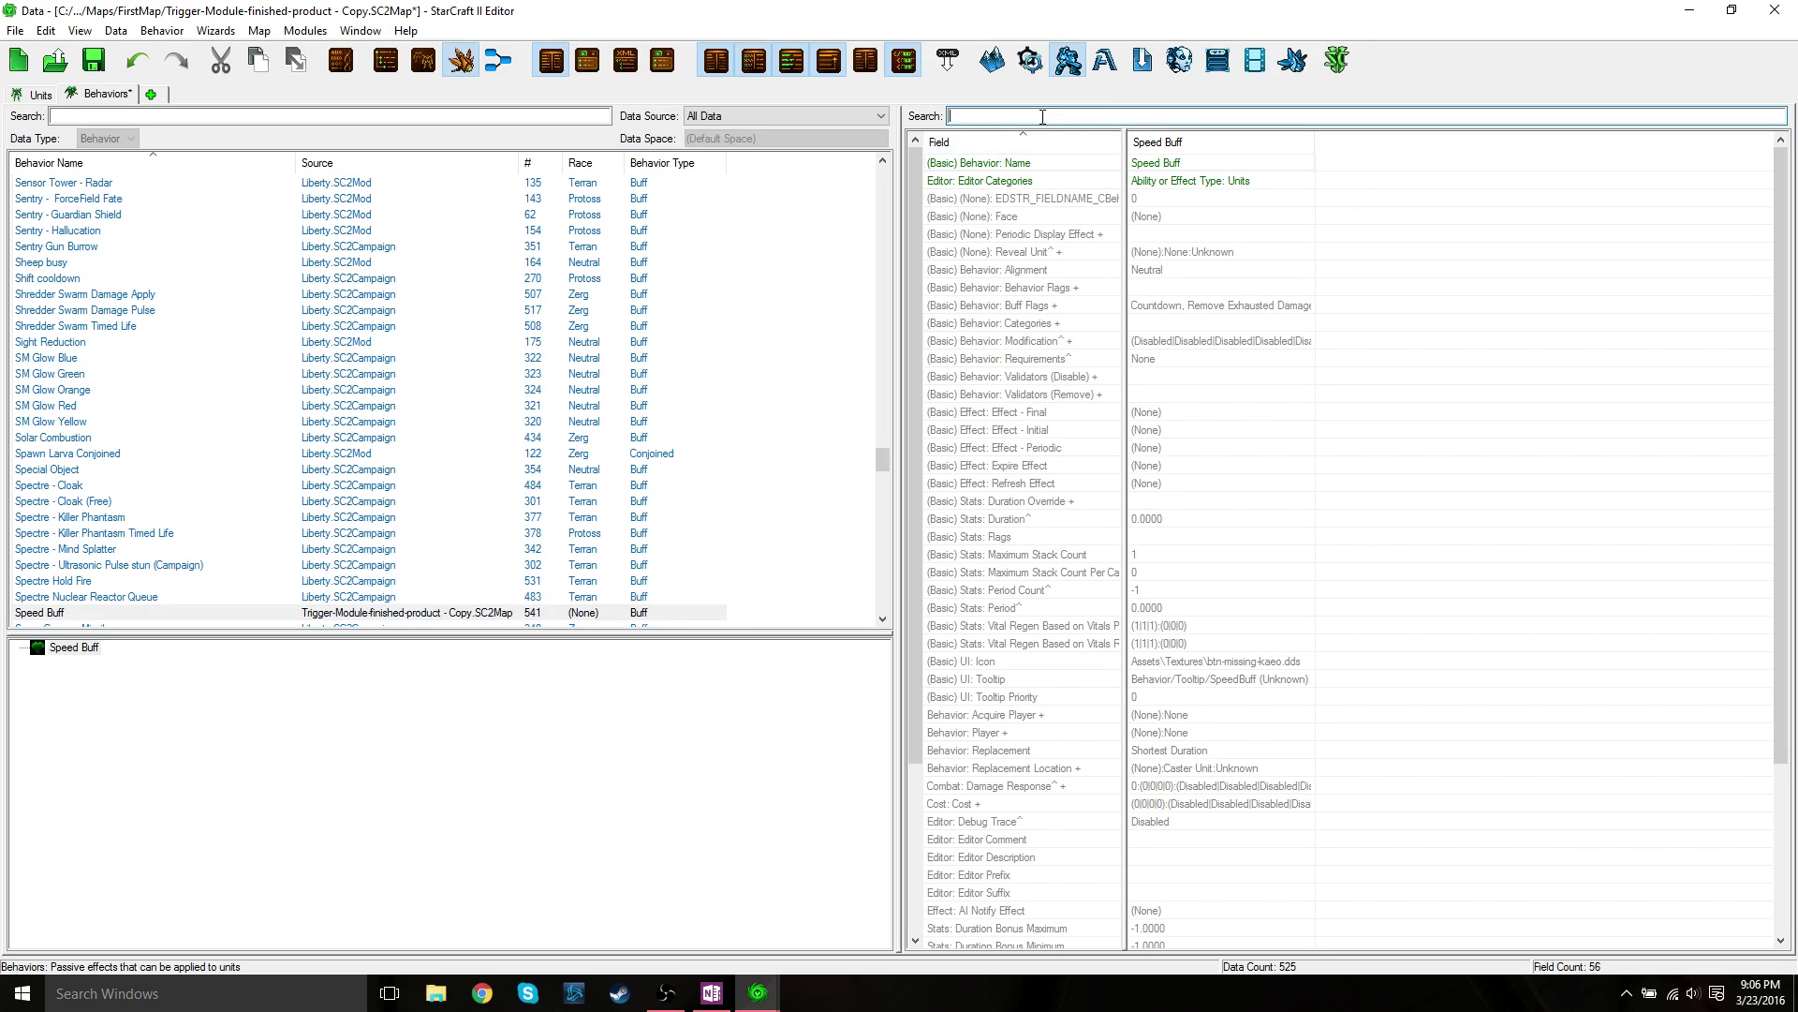
text(duration)
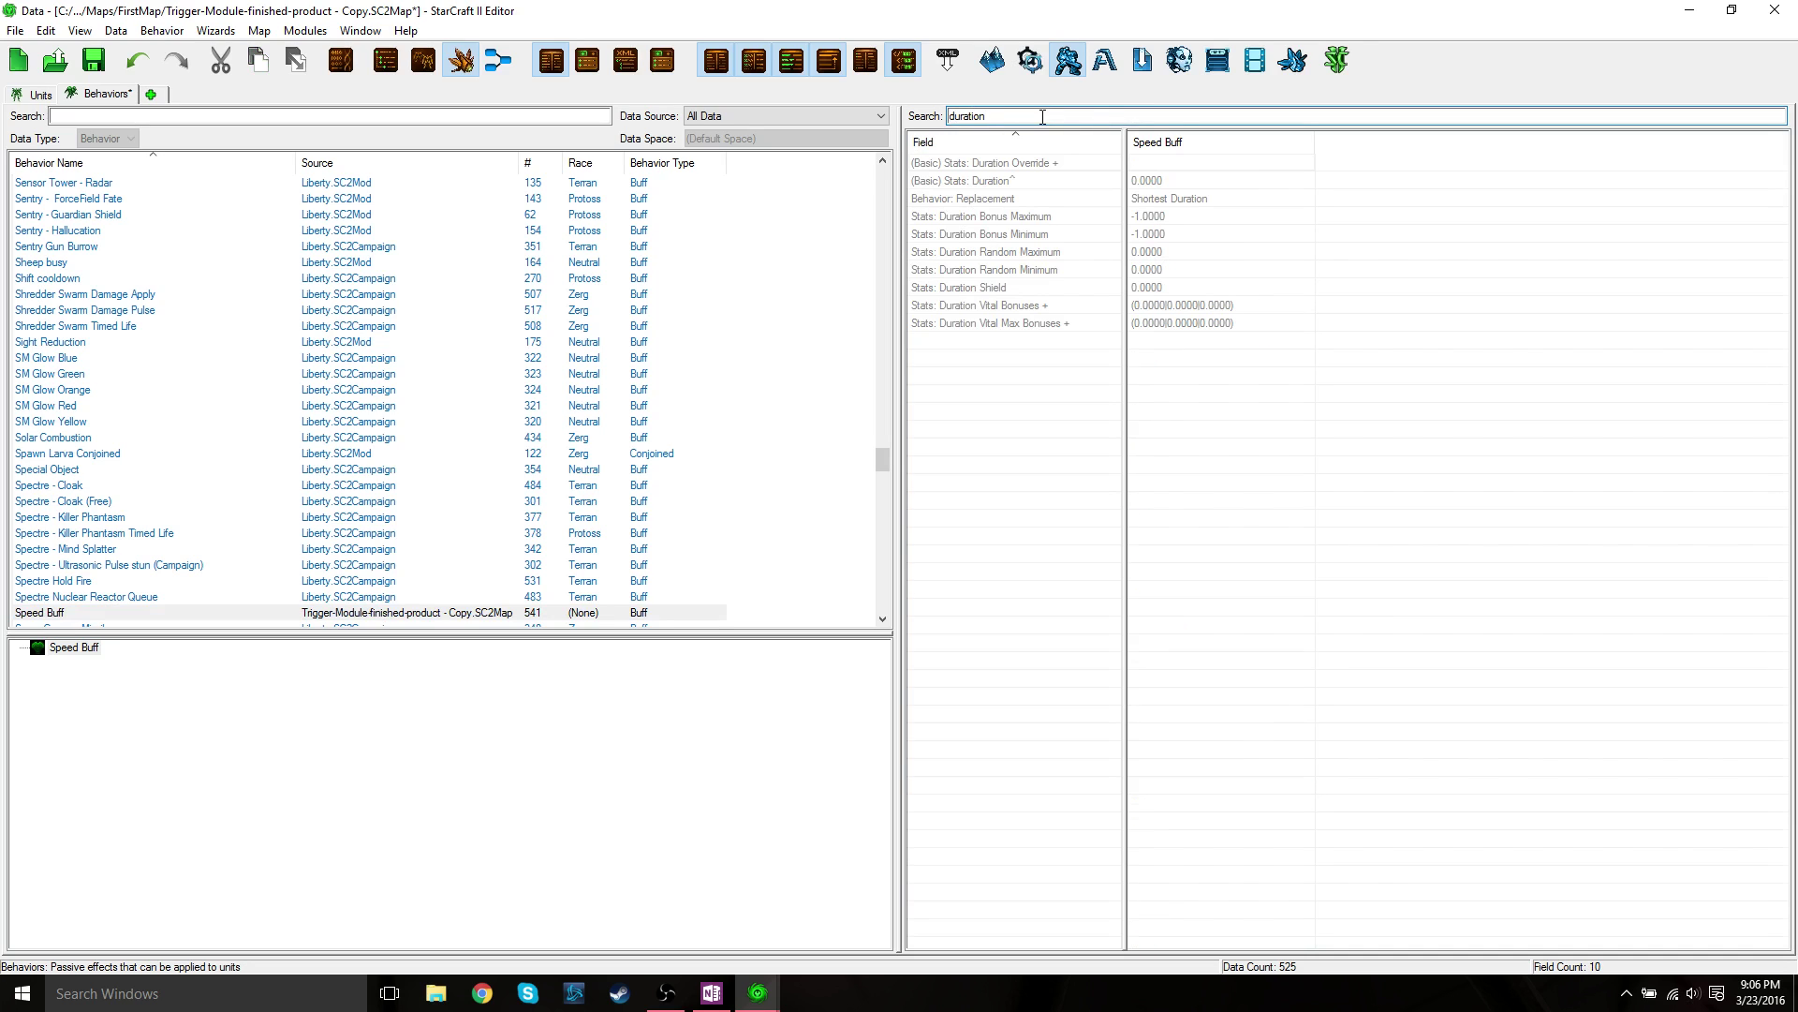
double_click(1148, 183)
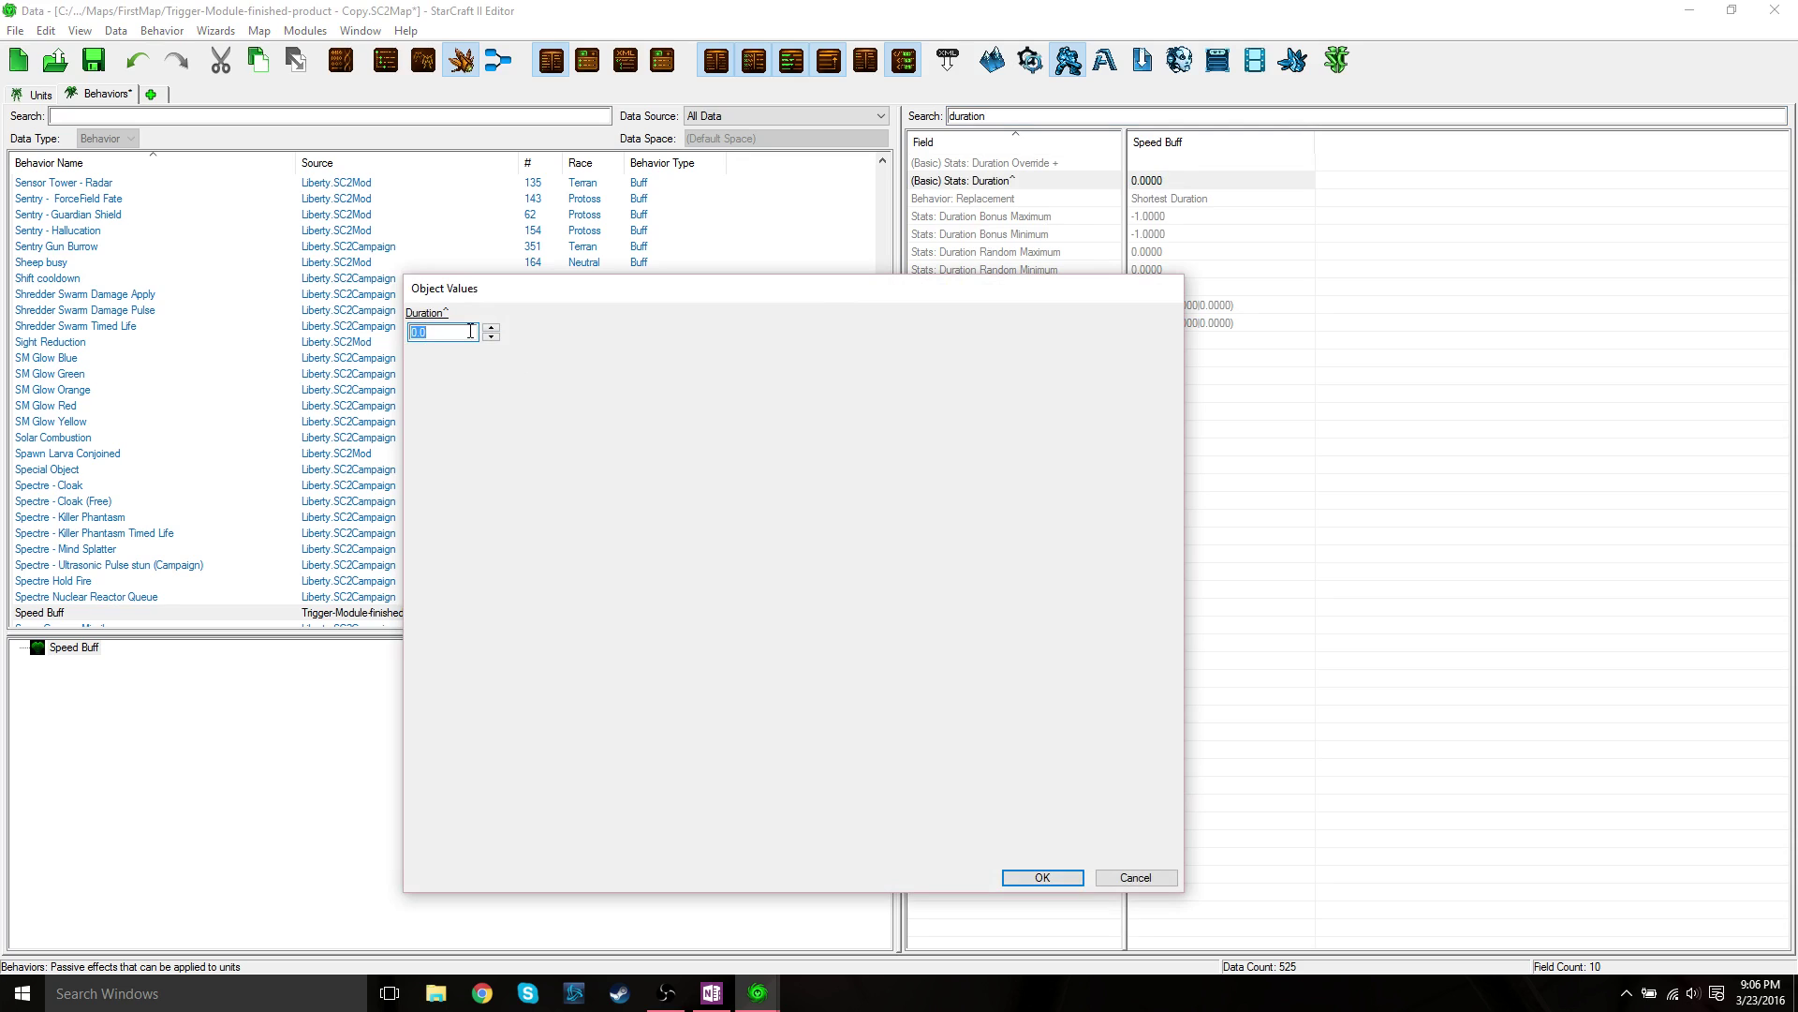
text(0)
click(1060, 876)
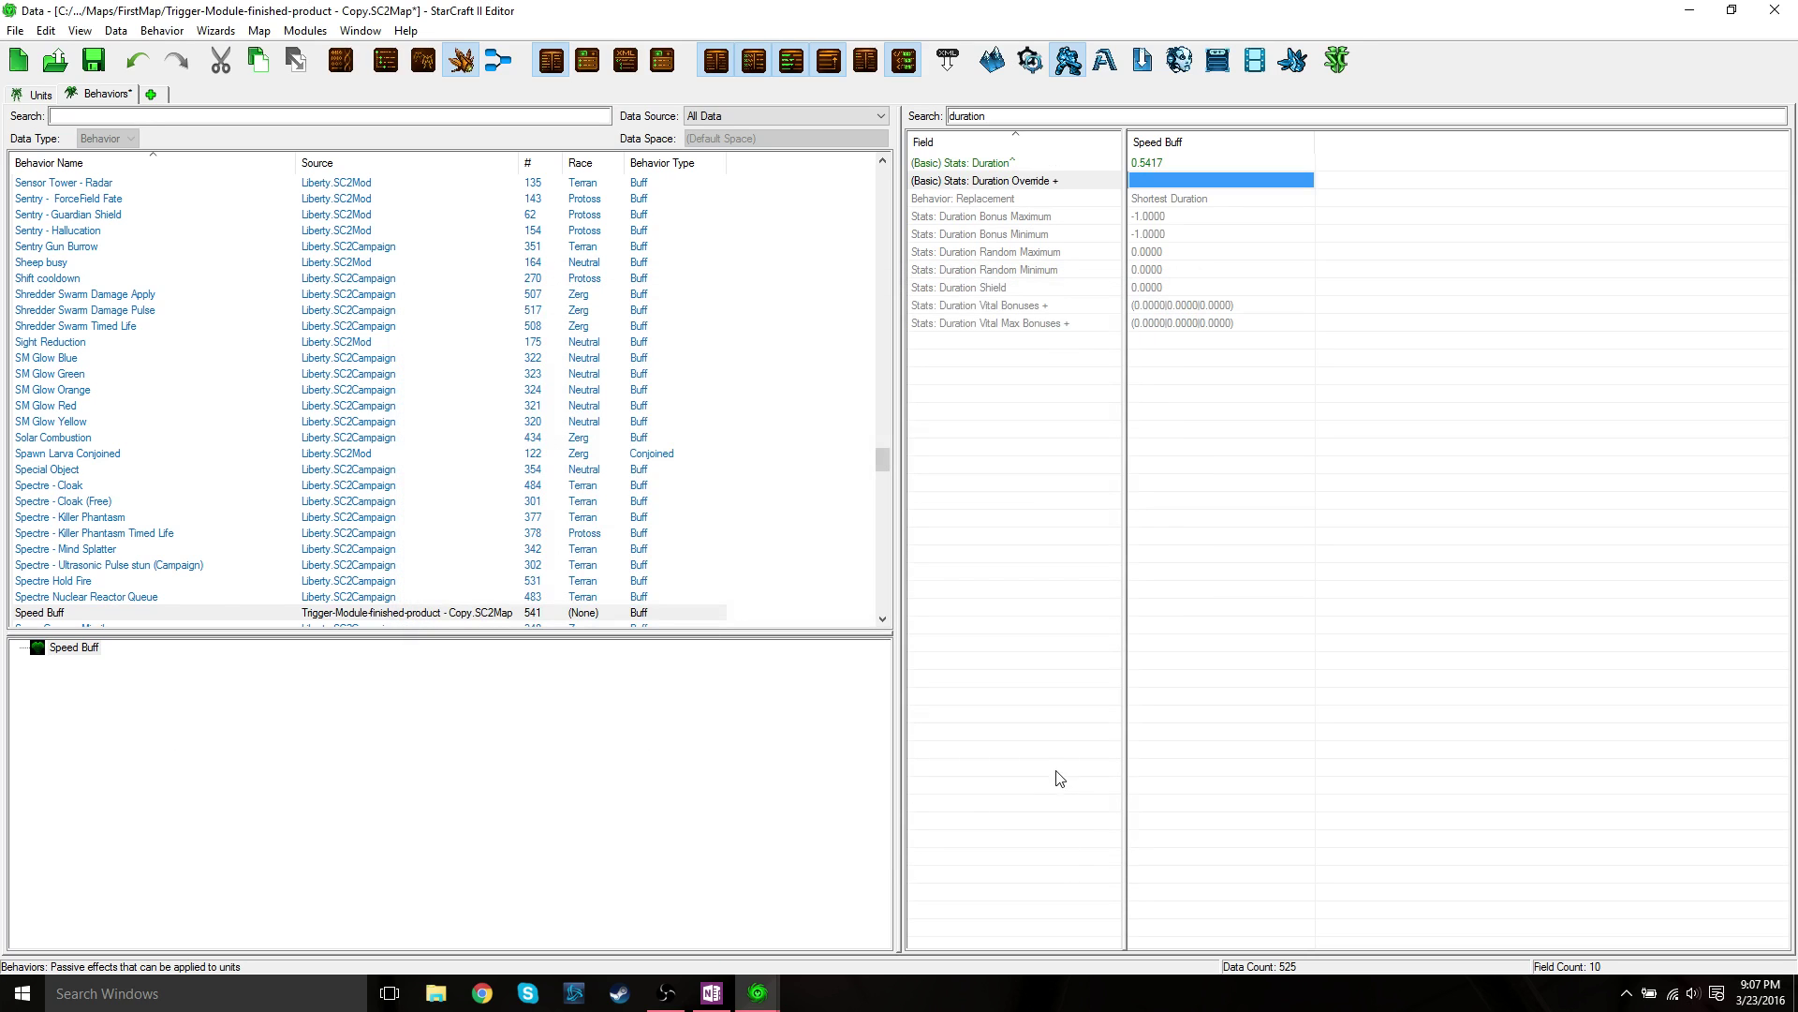
- Set Speed Buff's Alignment to Positive
click(1000, 115)
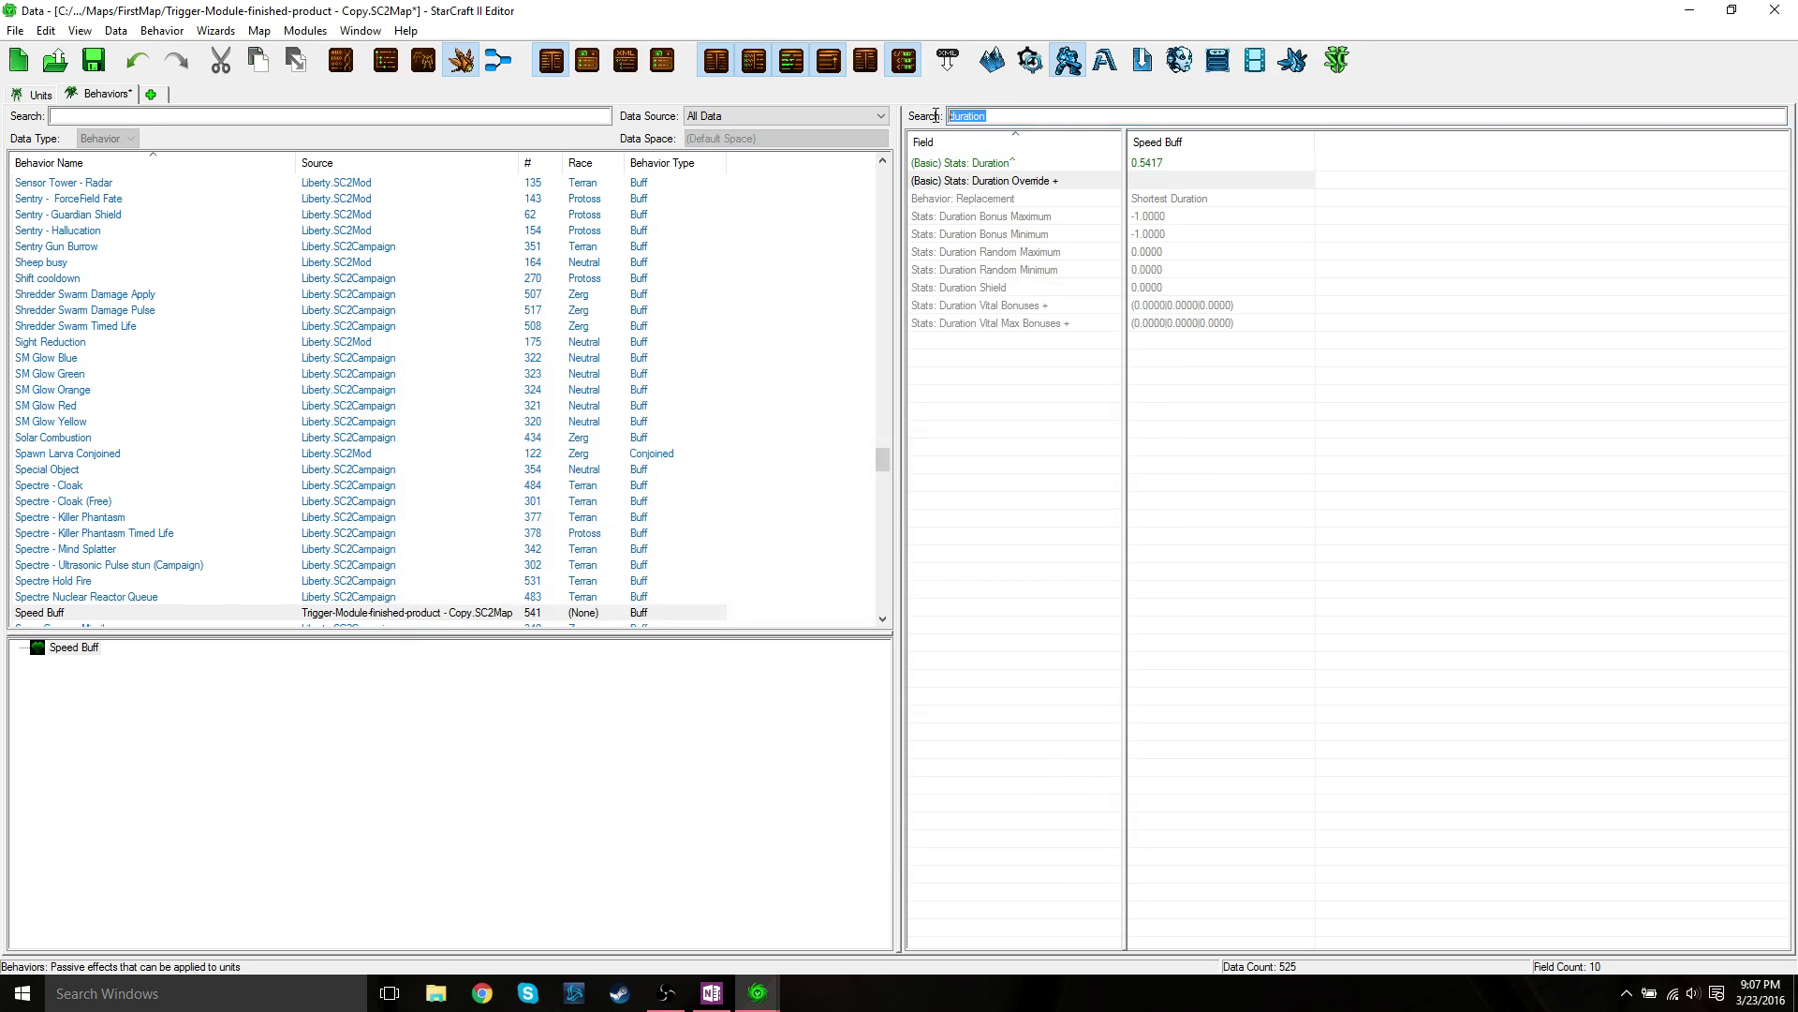
text(alignment)
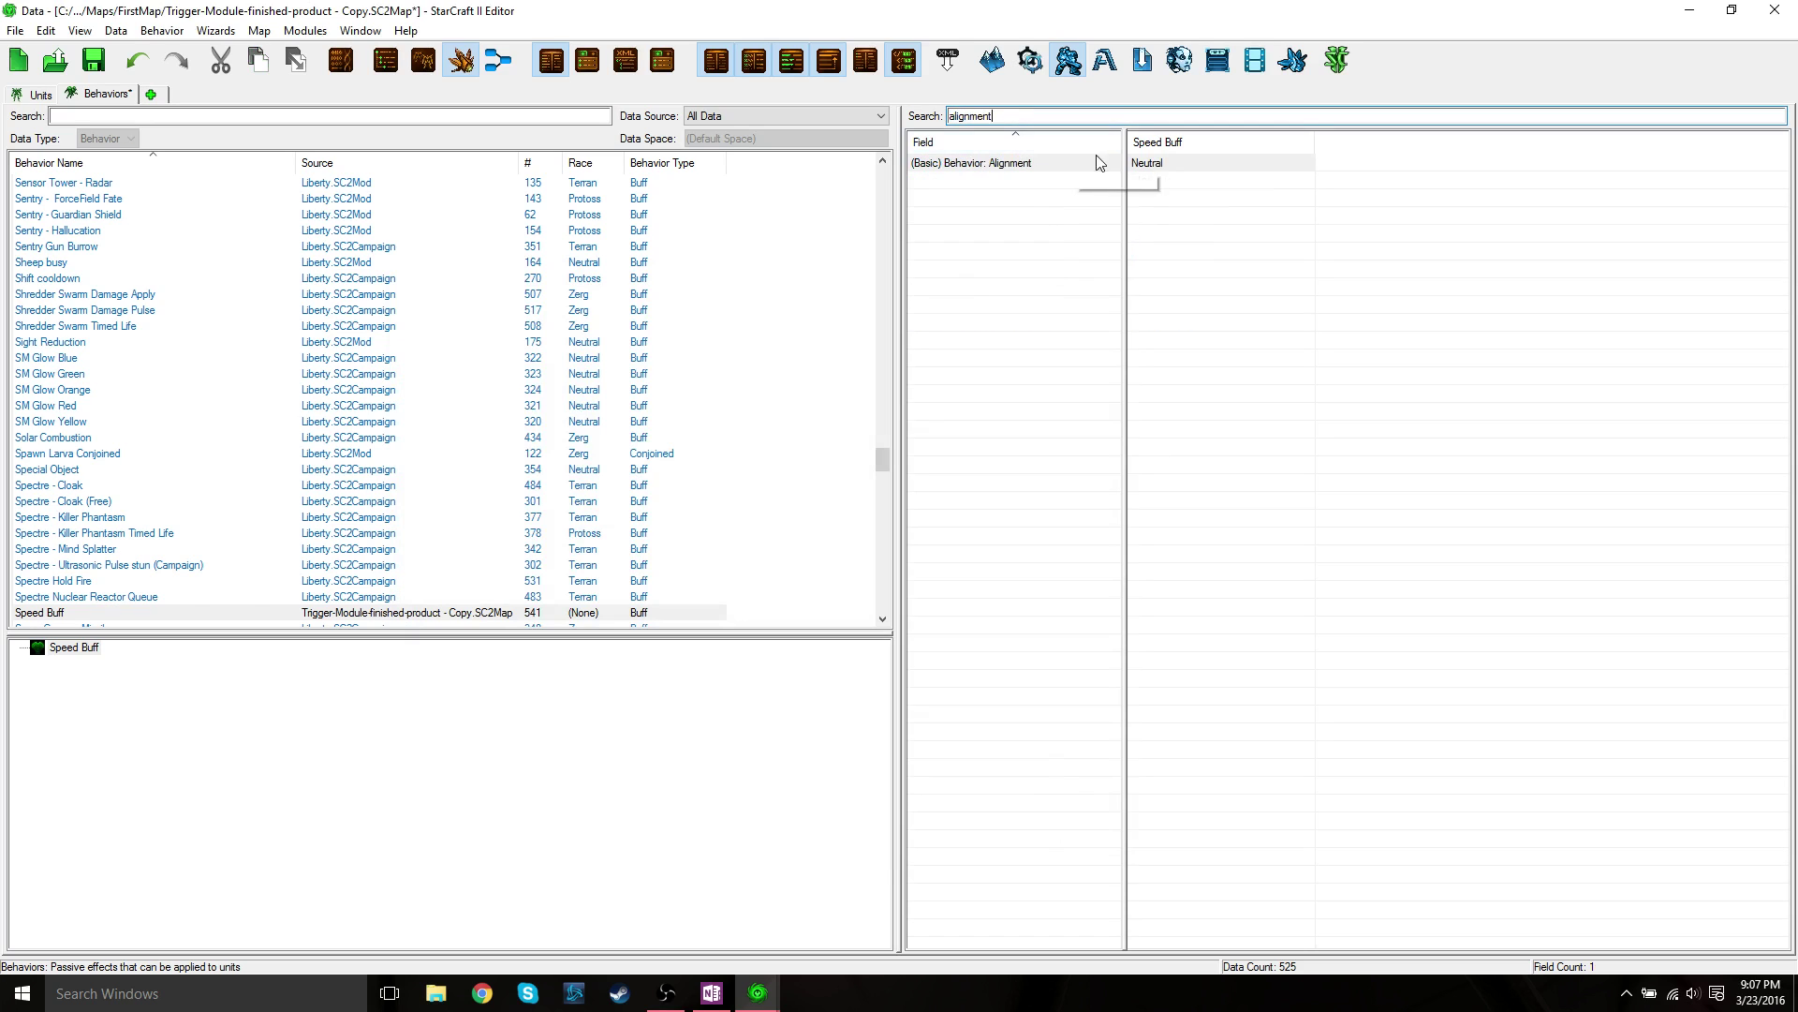
double_click(1159, 165)
click(553, 334)
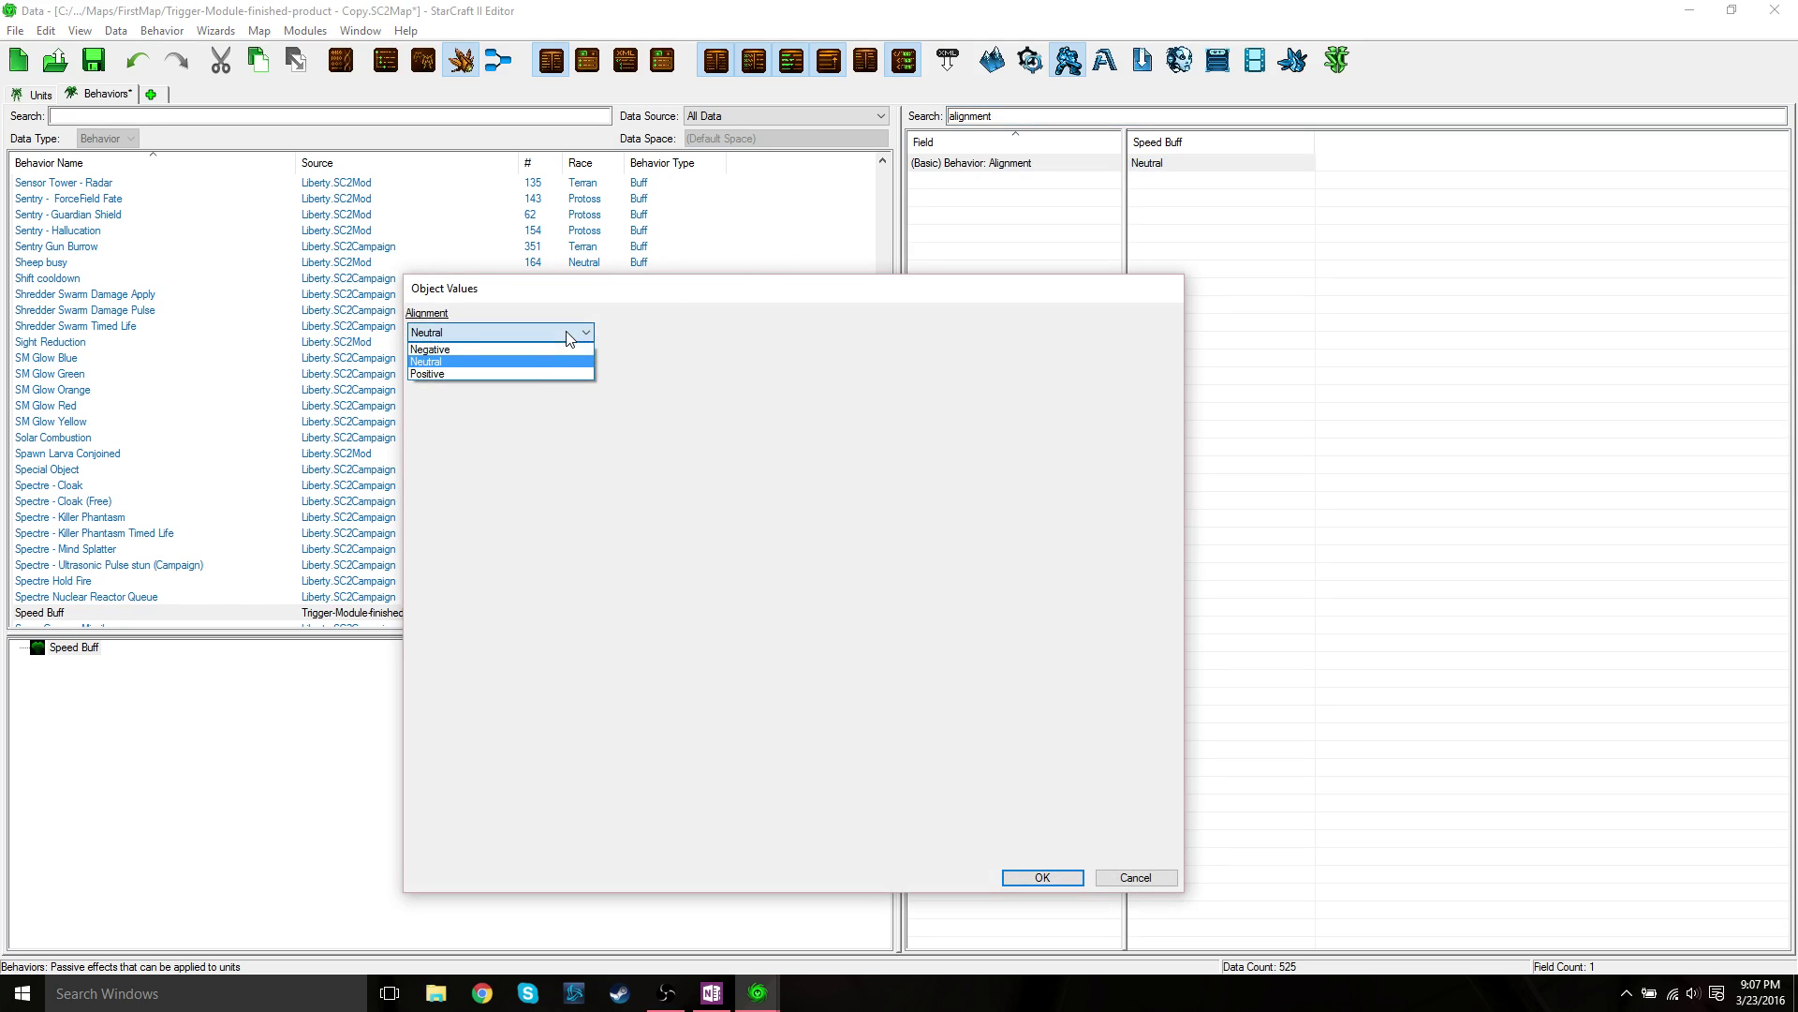
click(522, 374)
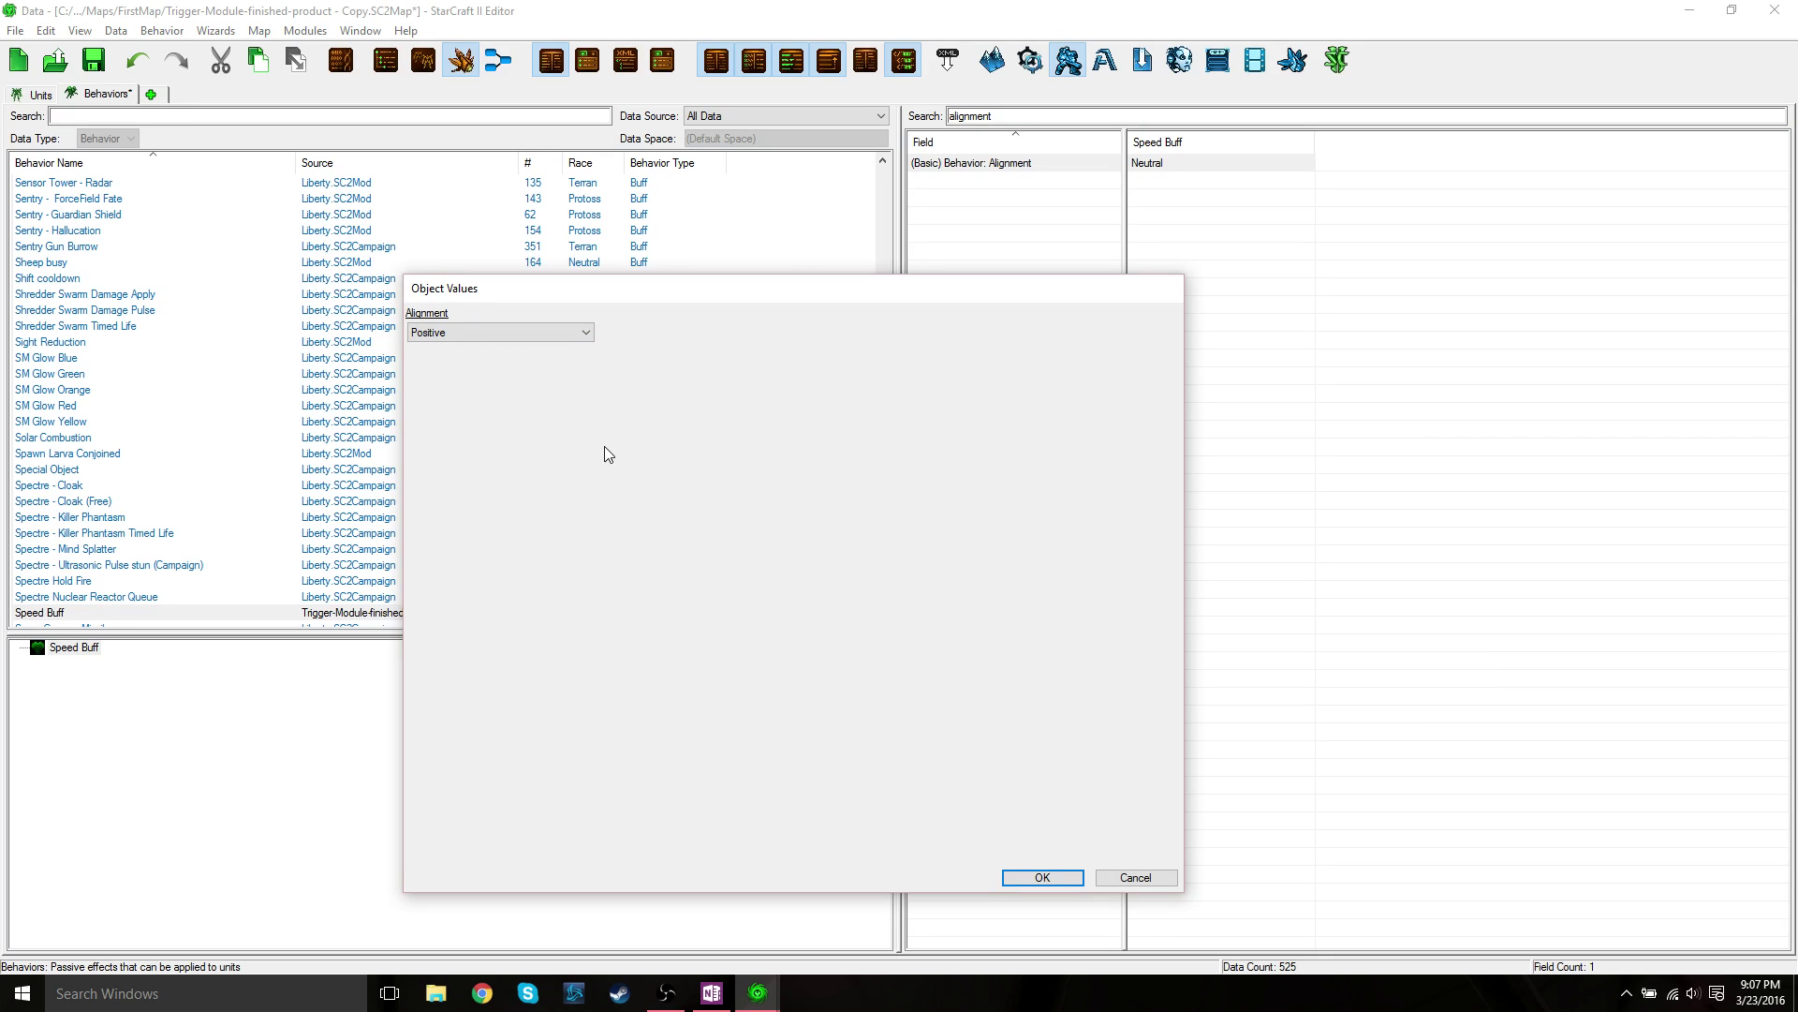
click(549, 335)
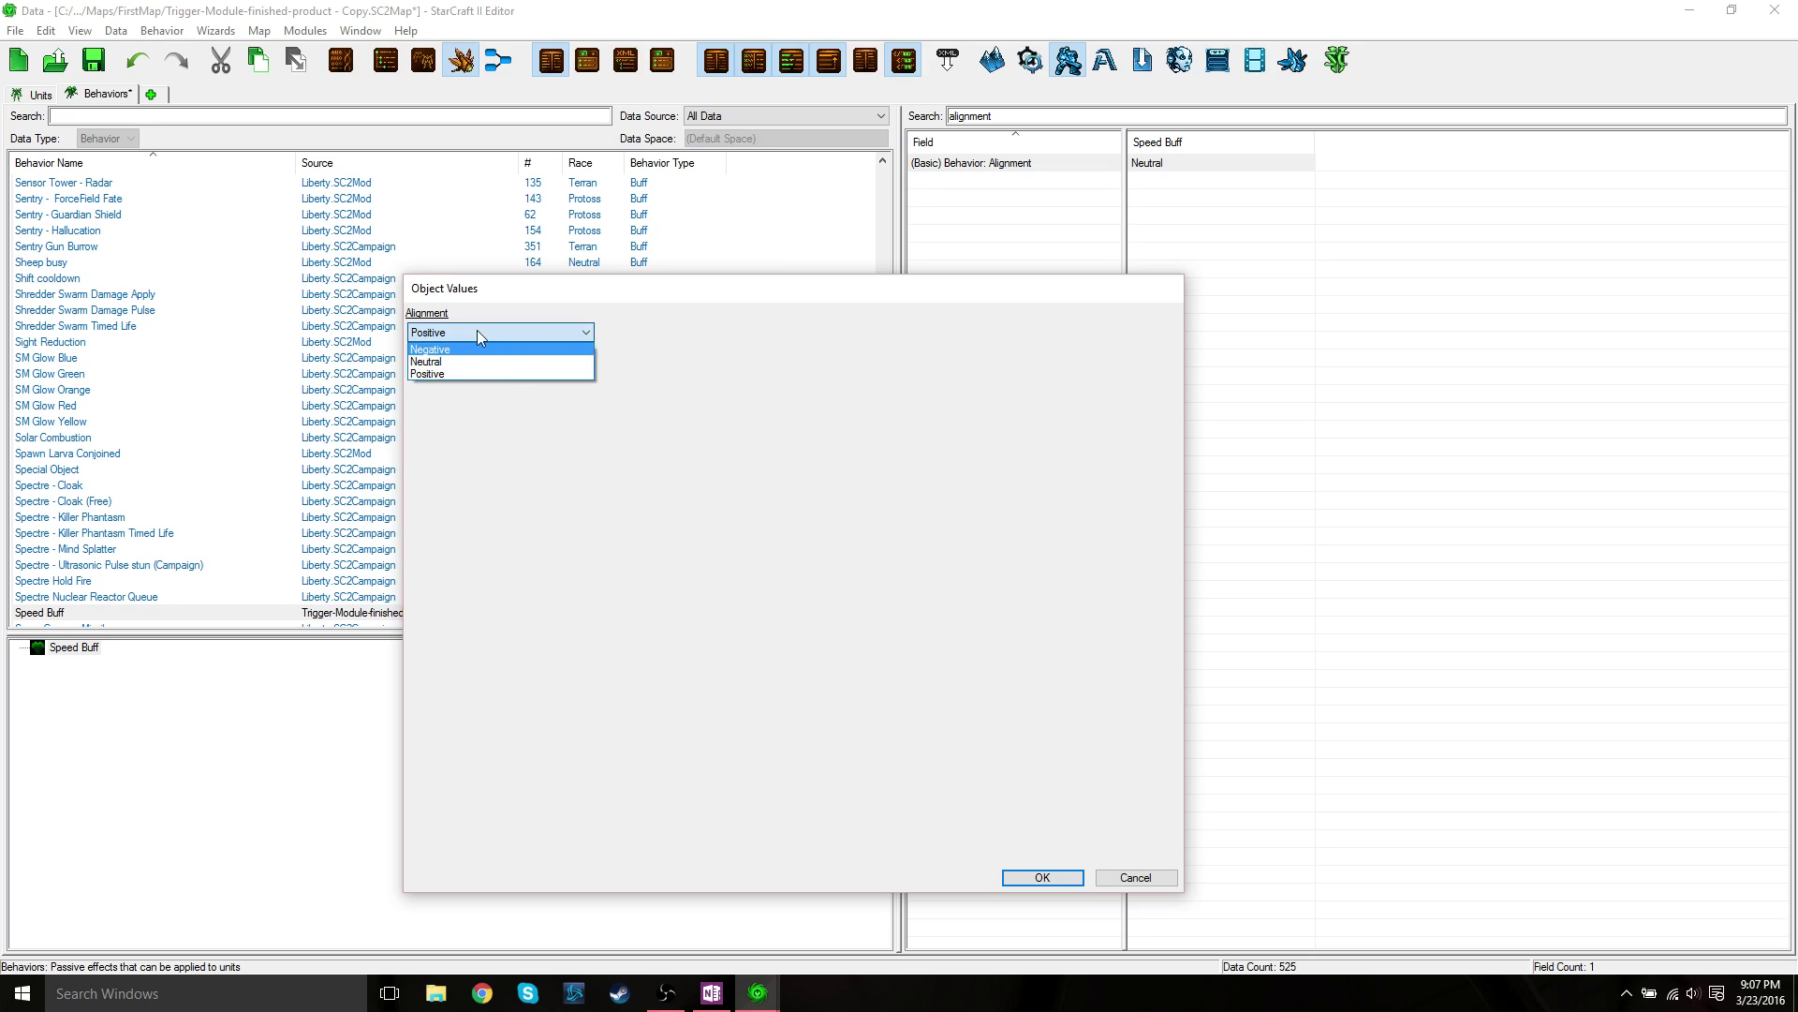
click(457, 374)
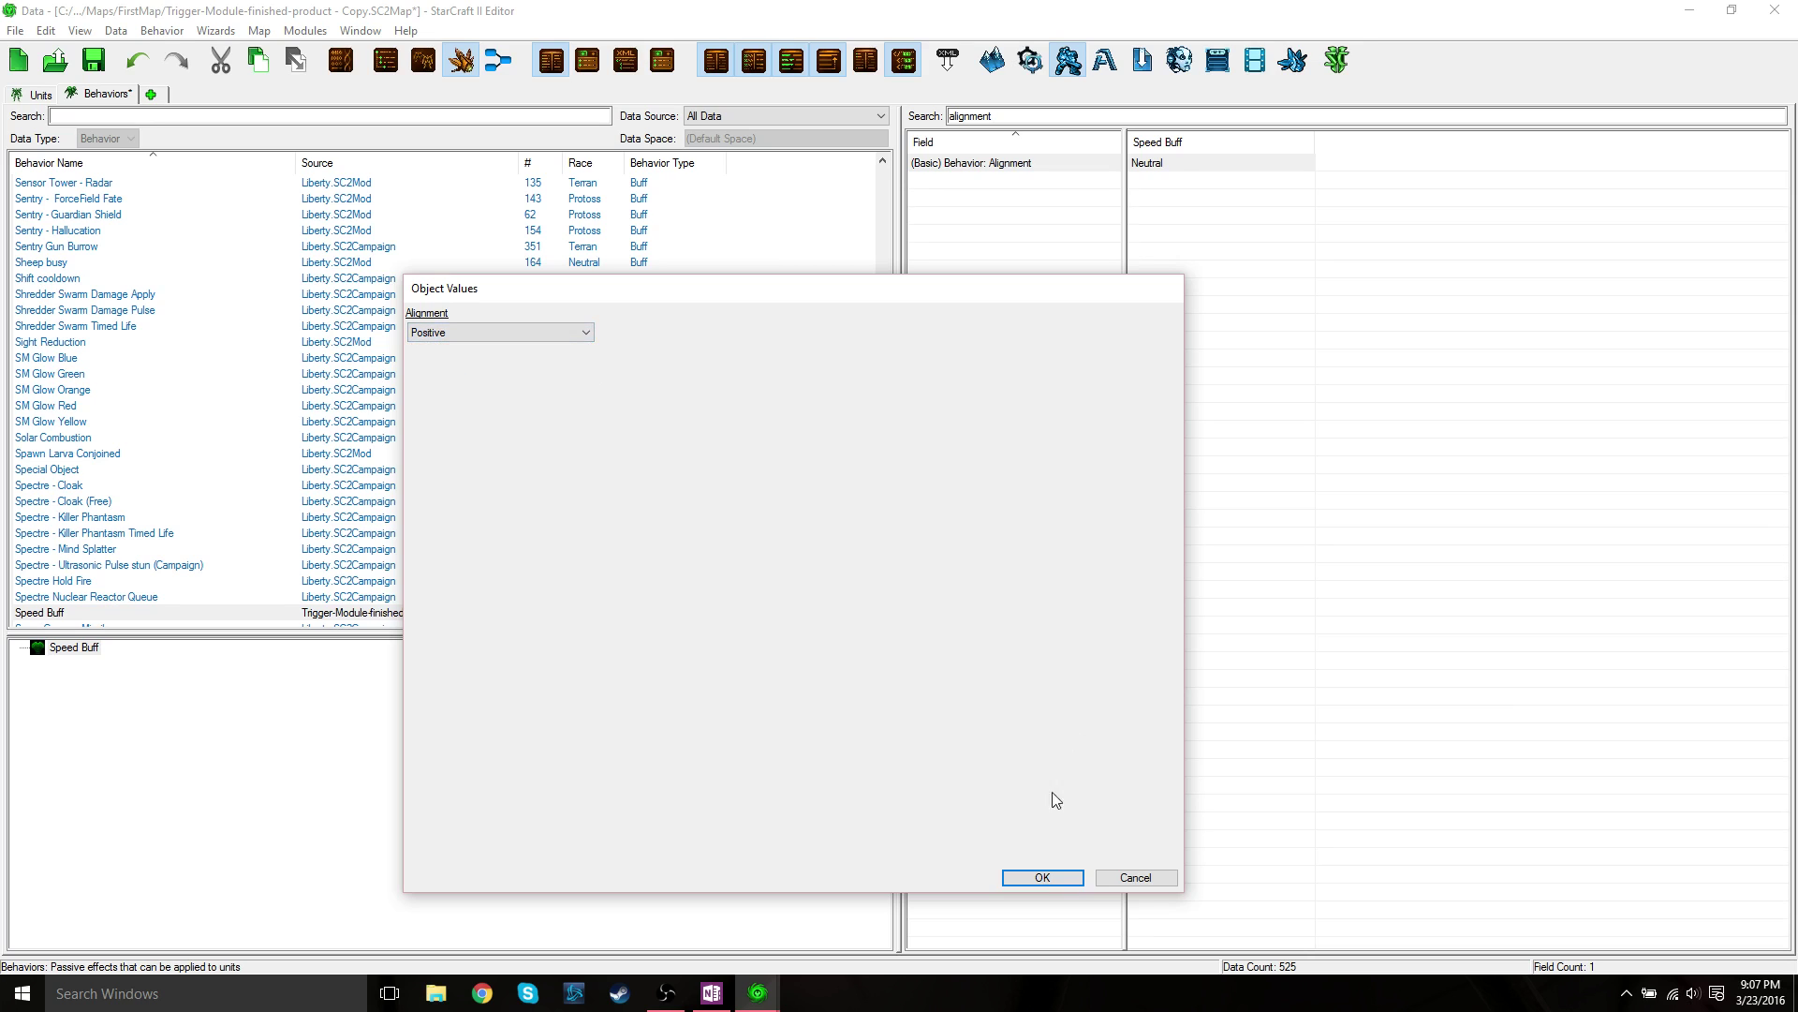
click(1042, 877)
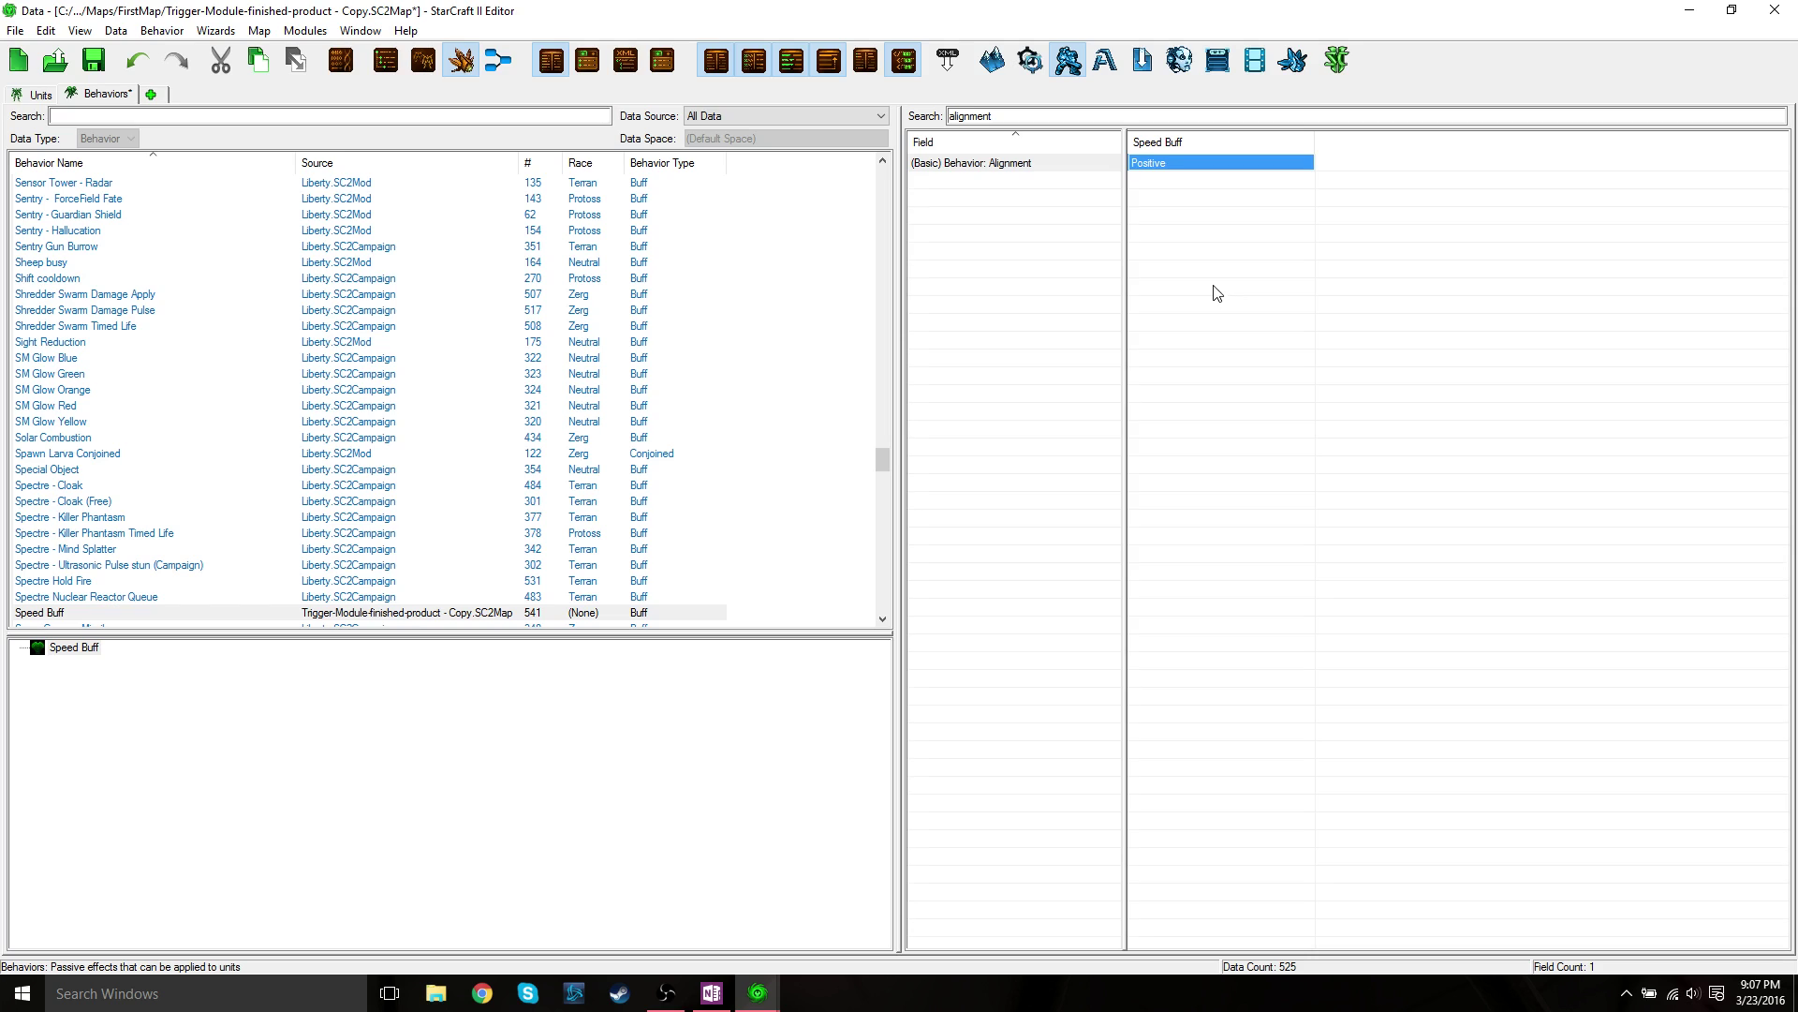
- Change Speed Buff's Time Scale Source from Target to Global
click(1008, 120)
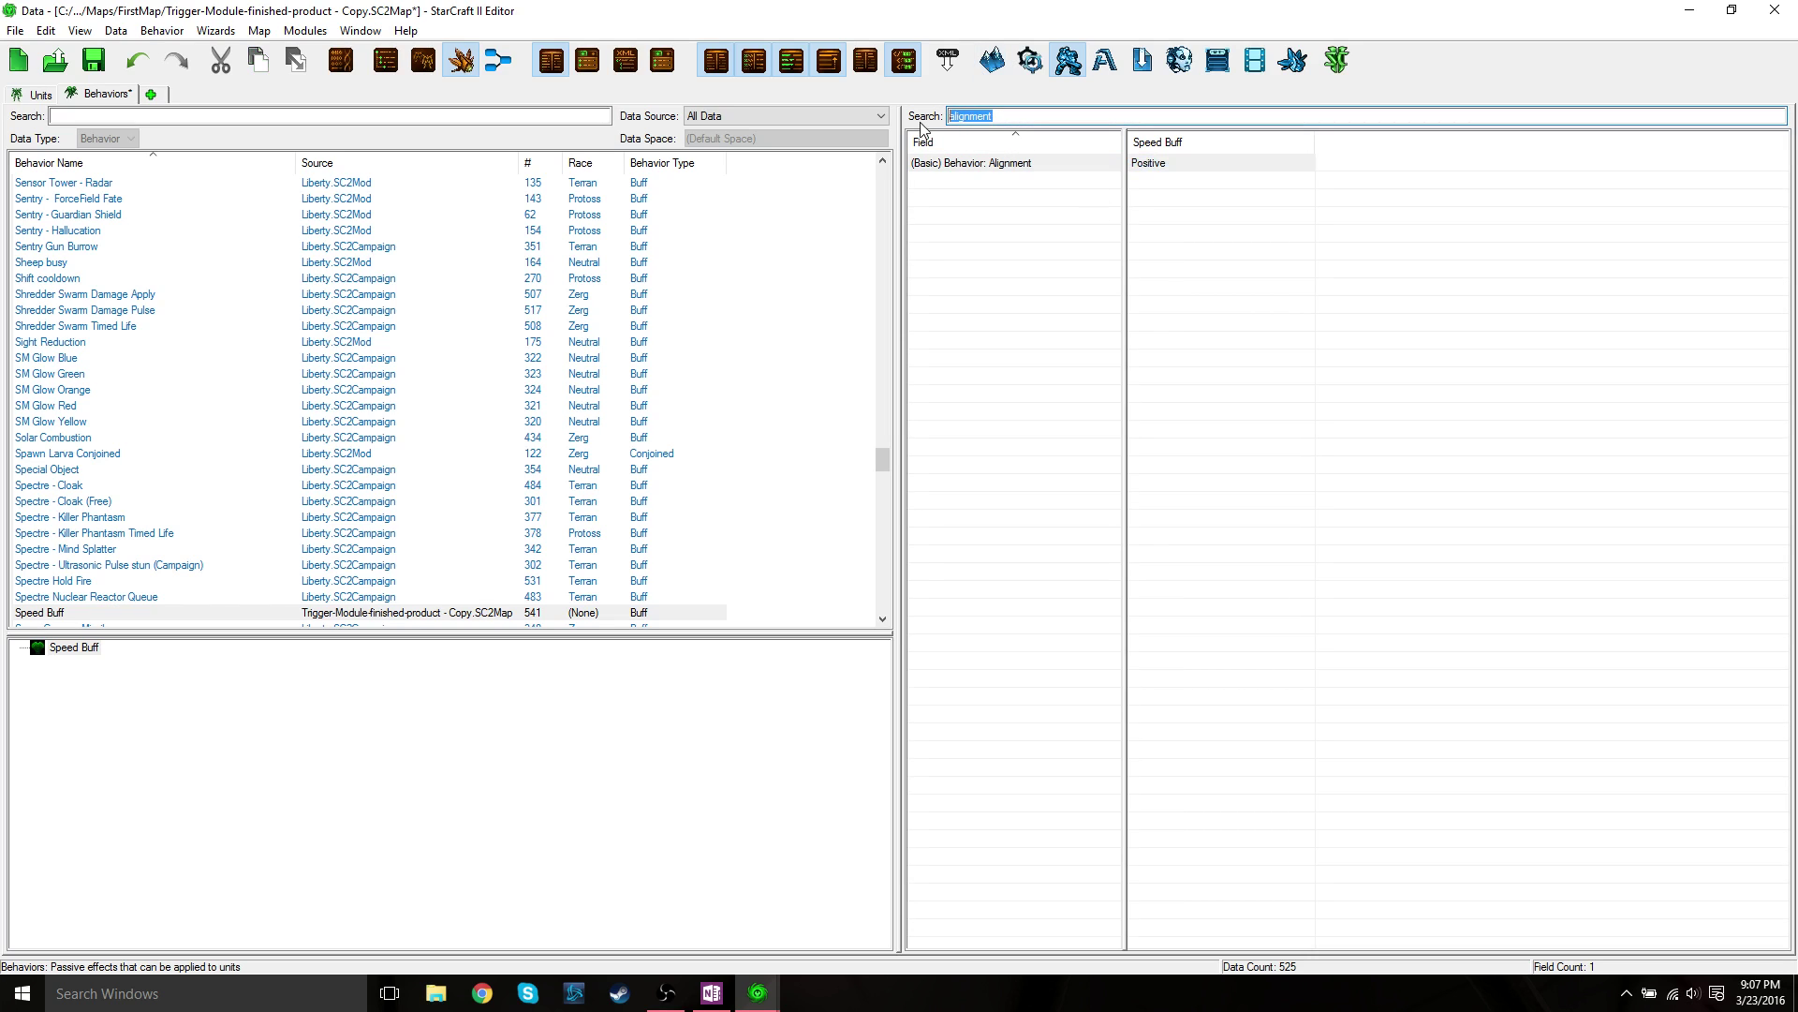
text(time scale)
double_click(1162, 169)
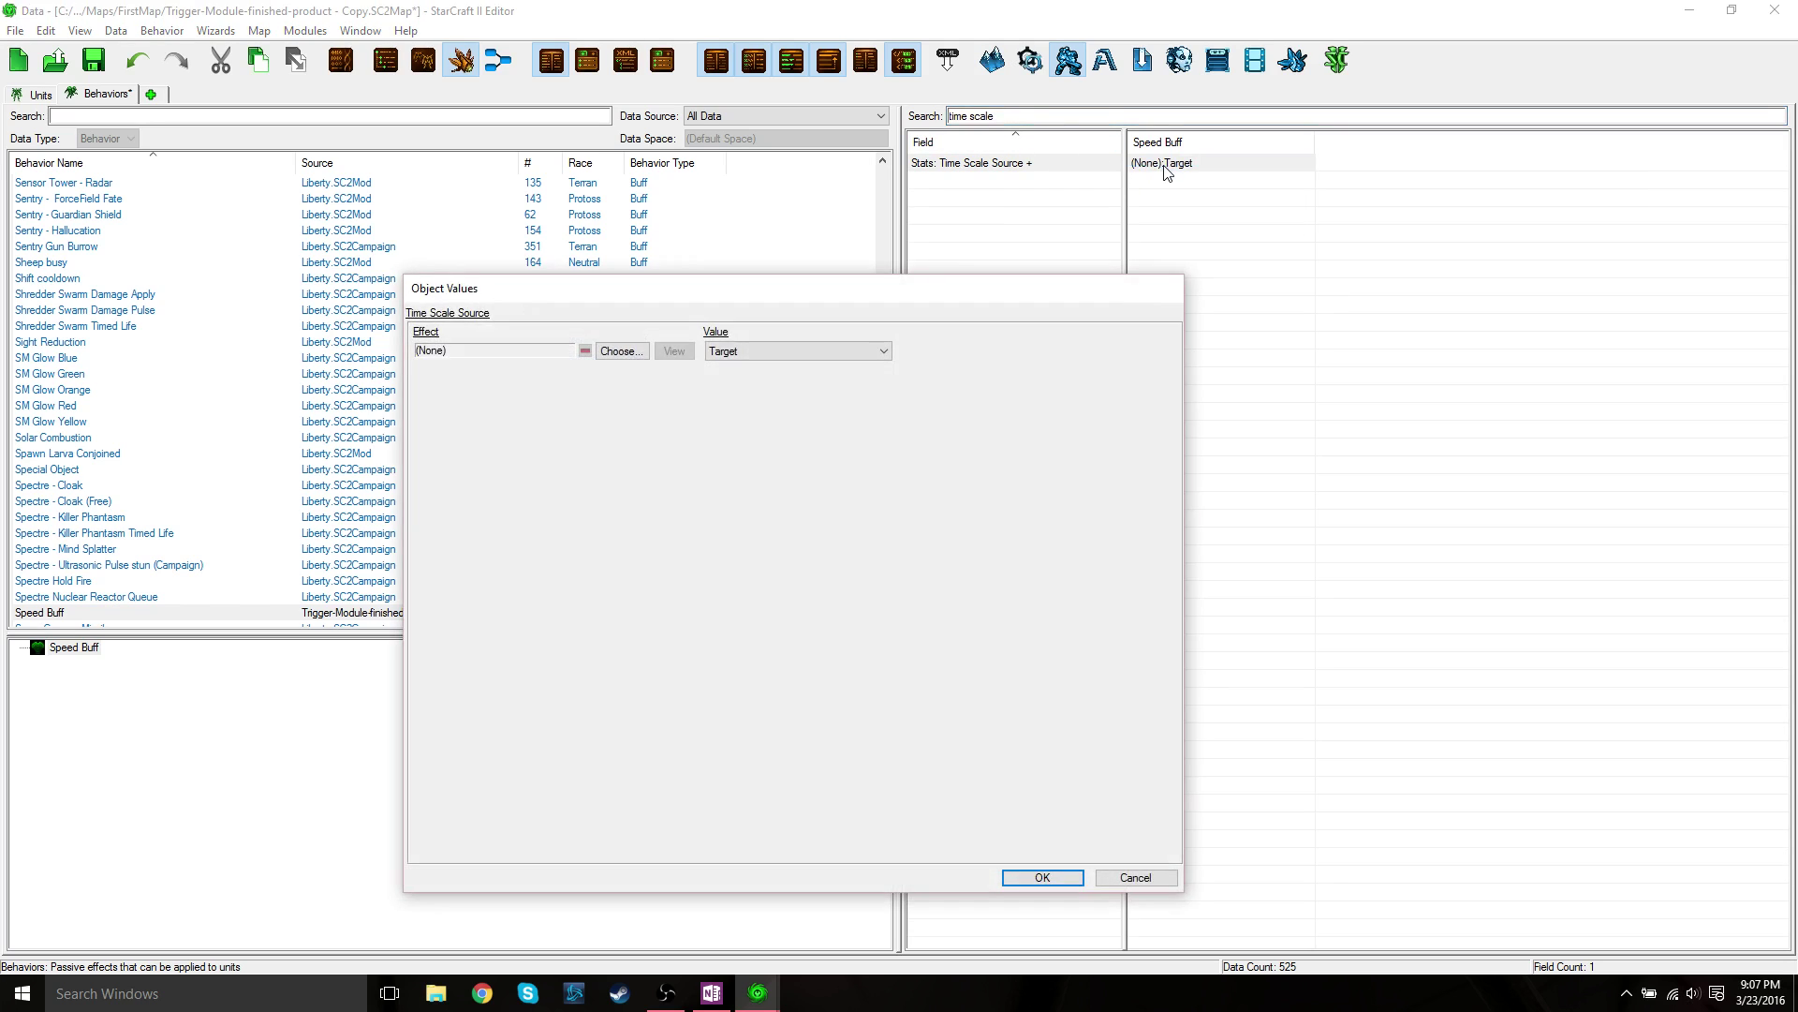
click(735, 350)
click(749, 386)
click(1069, 878)
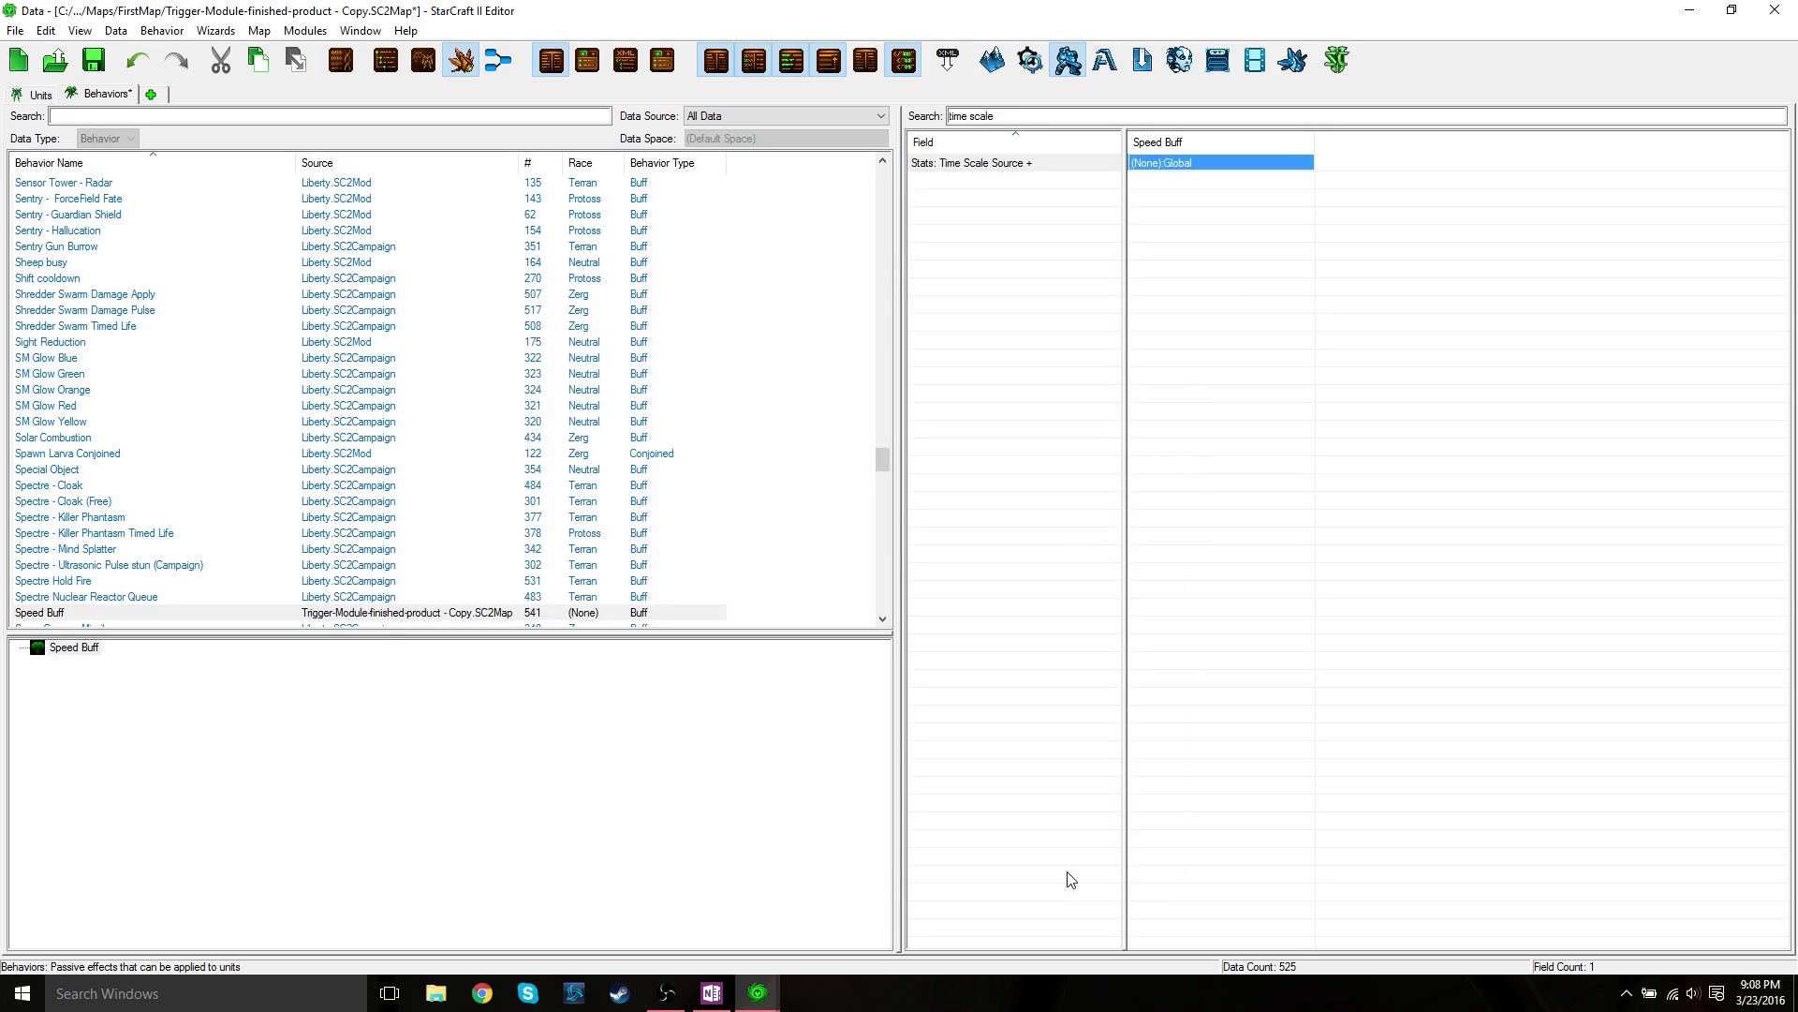
- Set the Movement Speed Multiplier in Speed Buff's Modification field to 2
click(995, 116)
double_click(995, 116)
drag(996, 116, 944, 123)
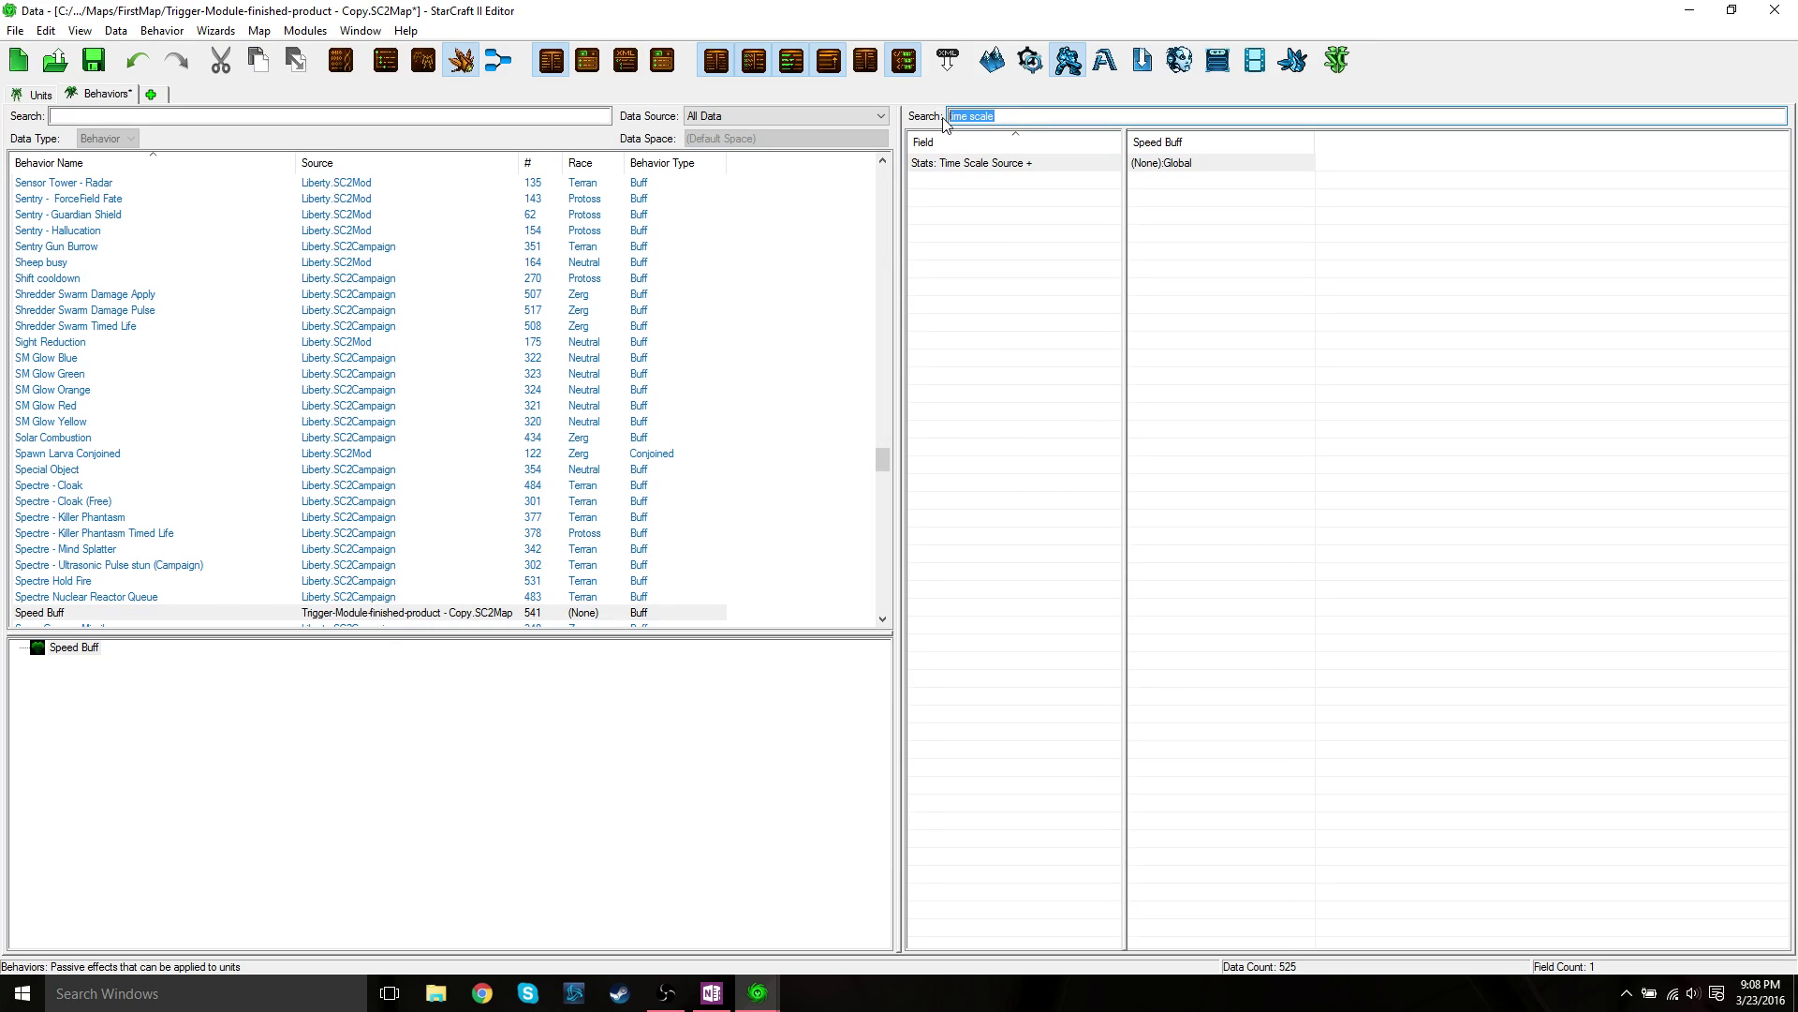
text(modific)
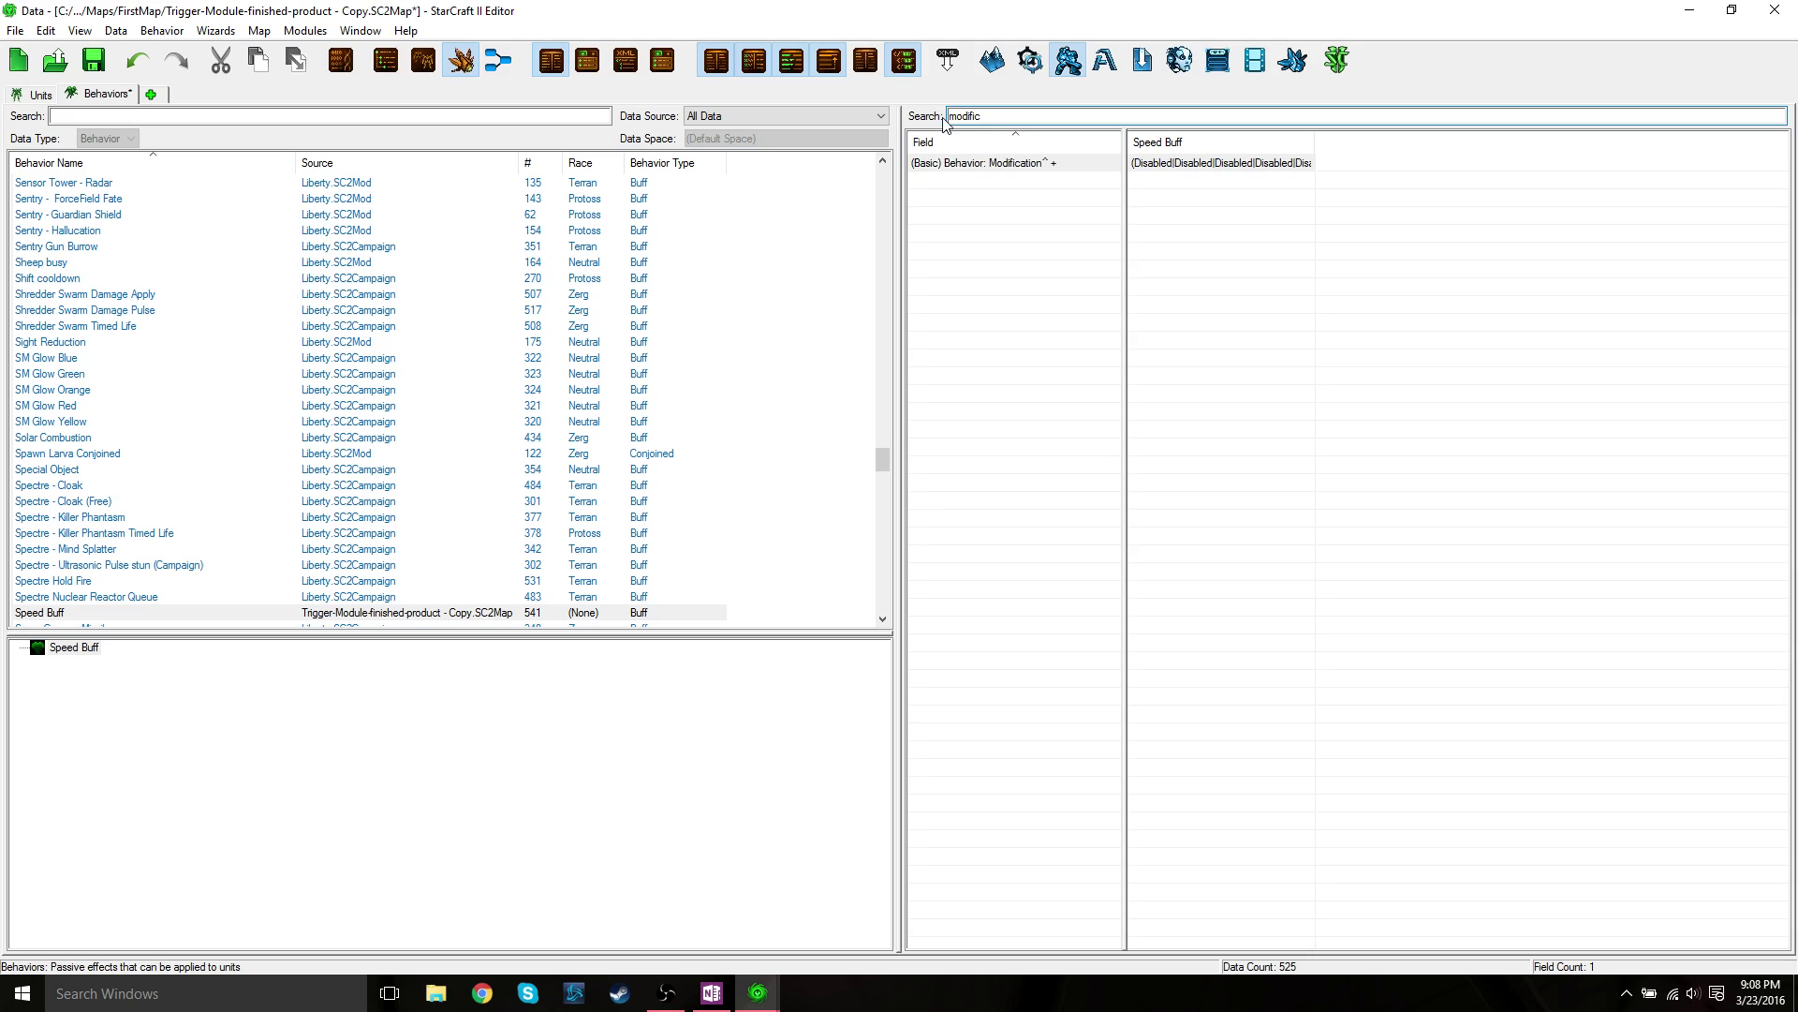
double_click(1250, 165)
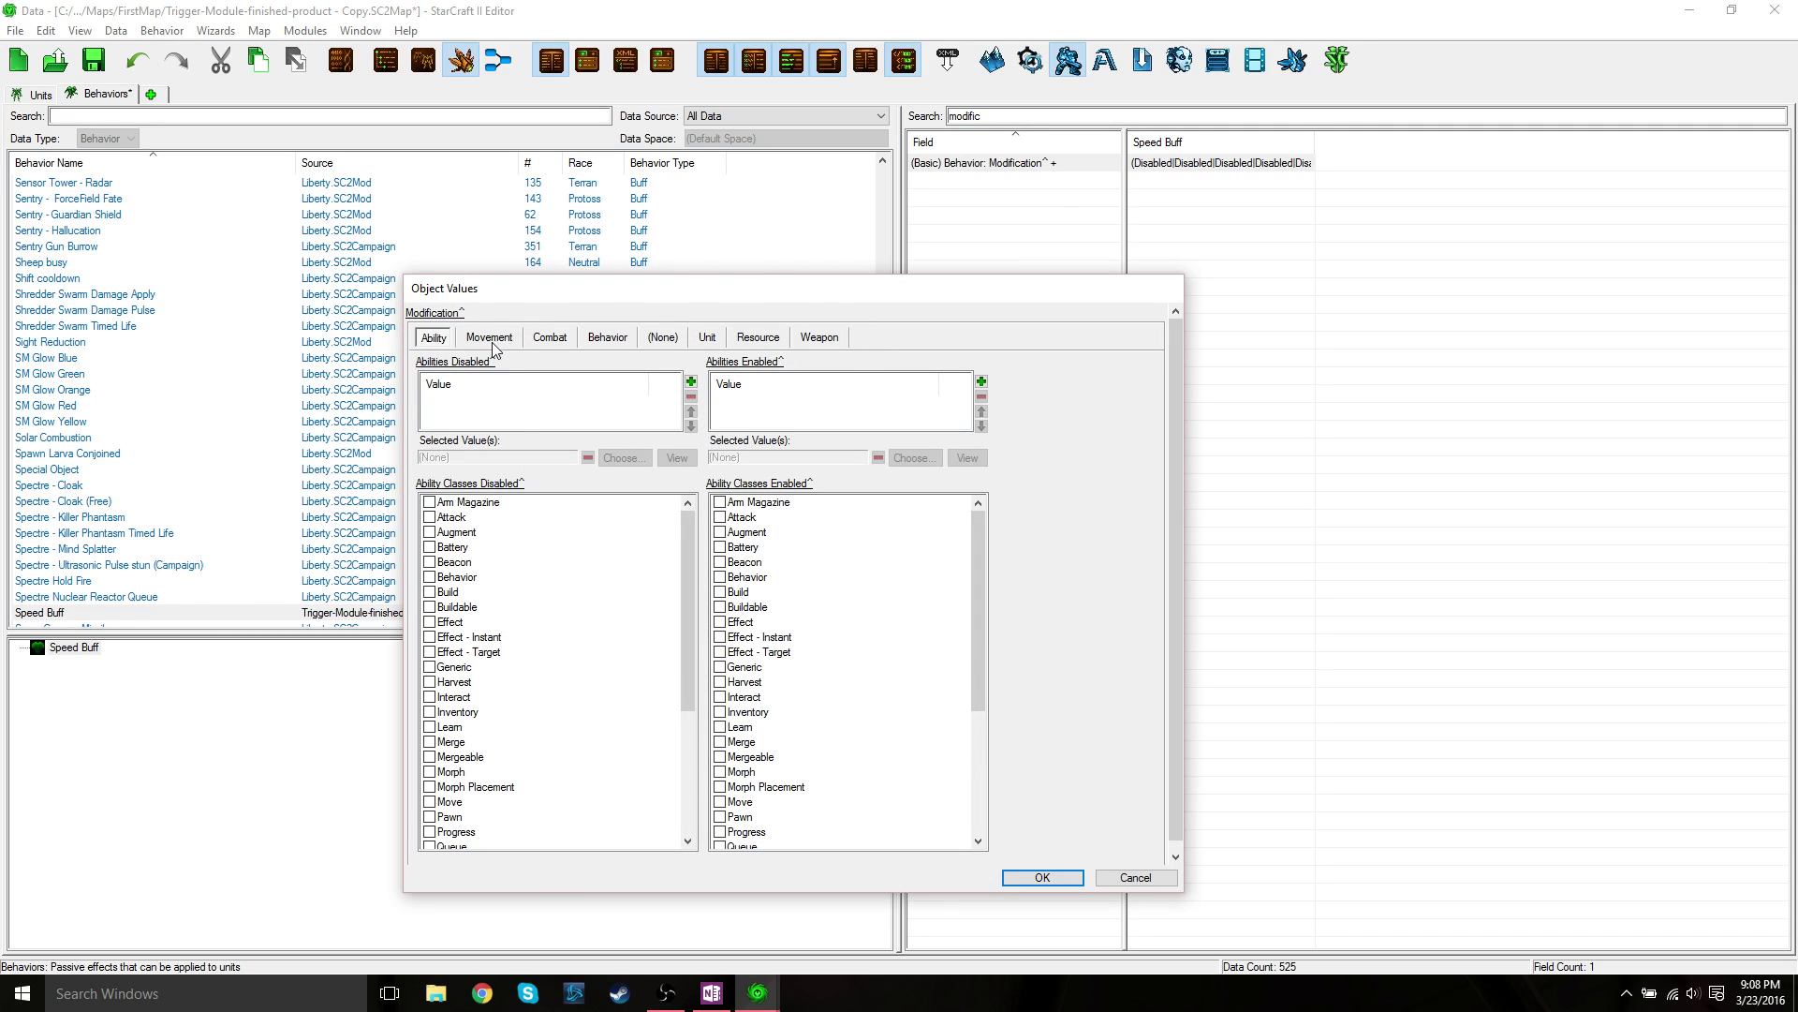
click(489, 339)
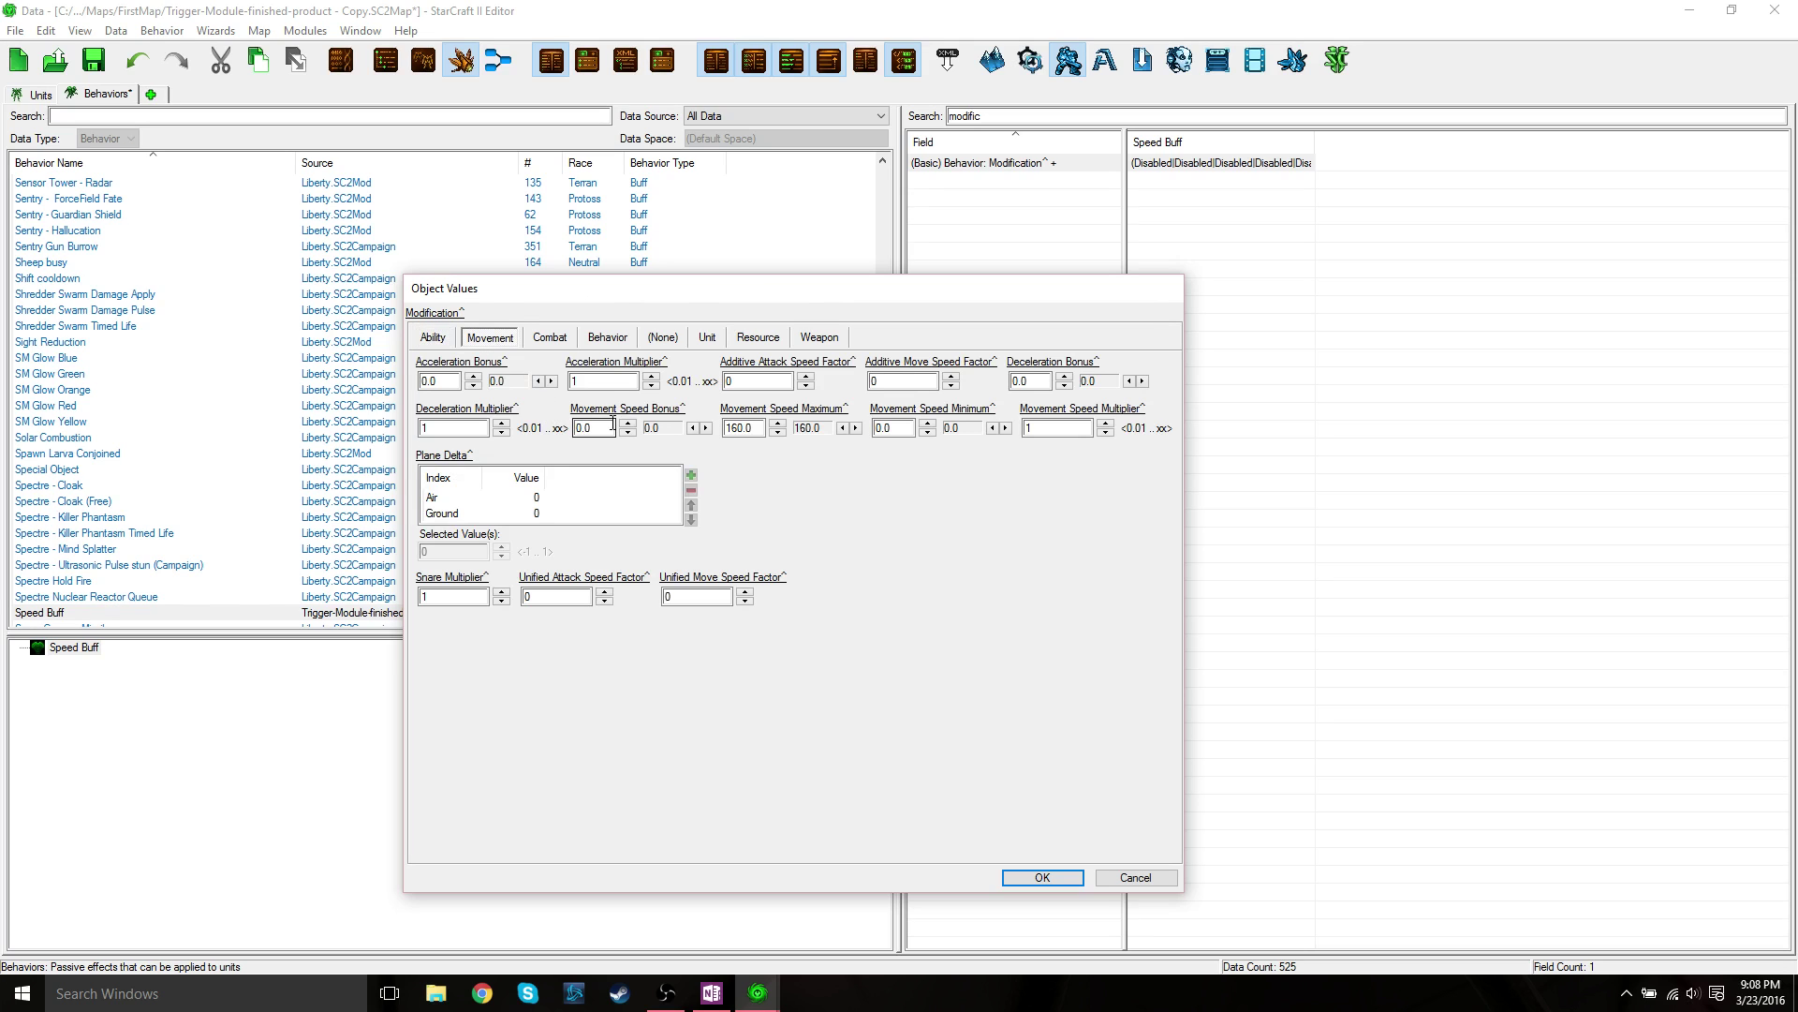
click(1059, 428)
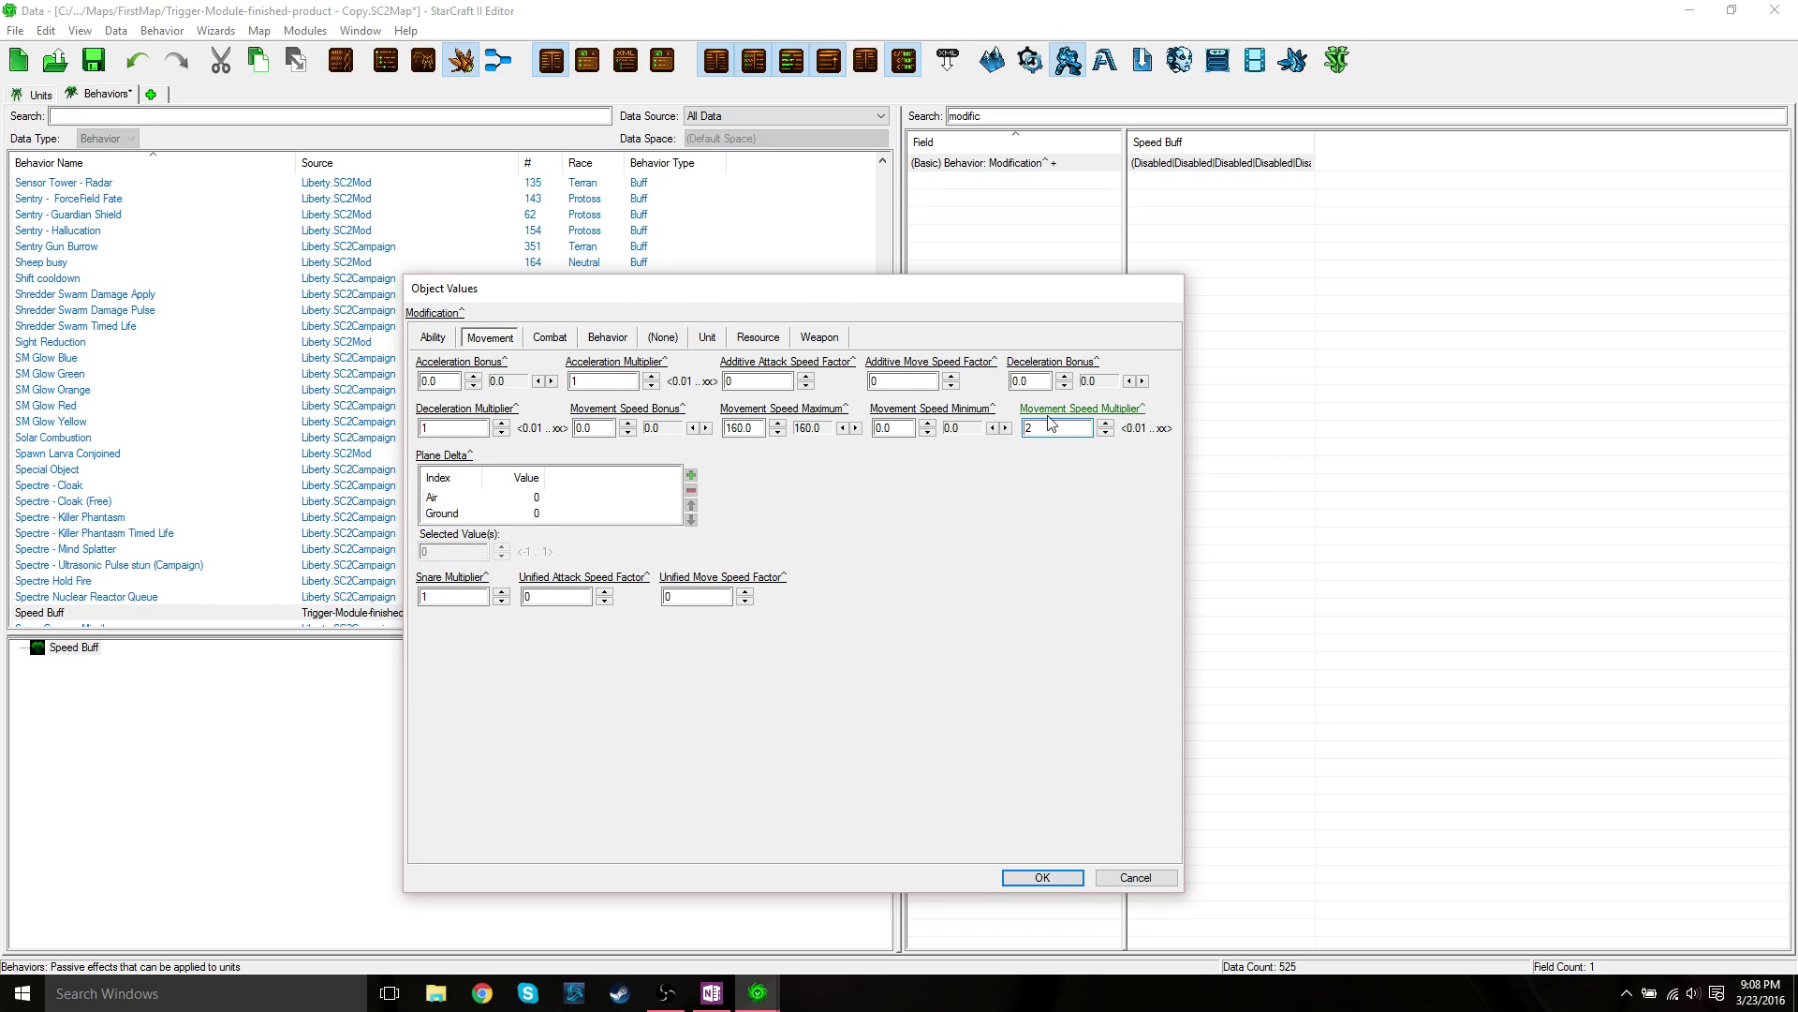
mouse_move(1053, 419)
click(432, 338)
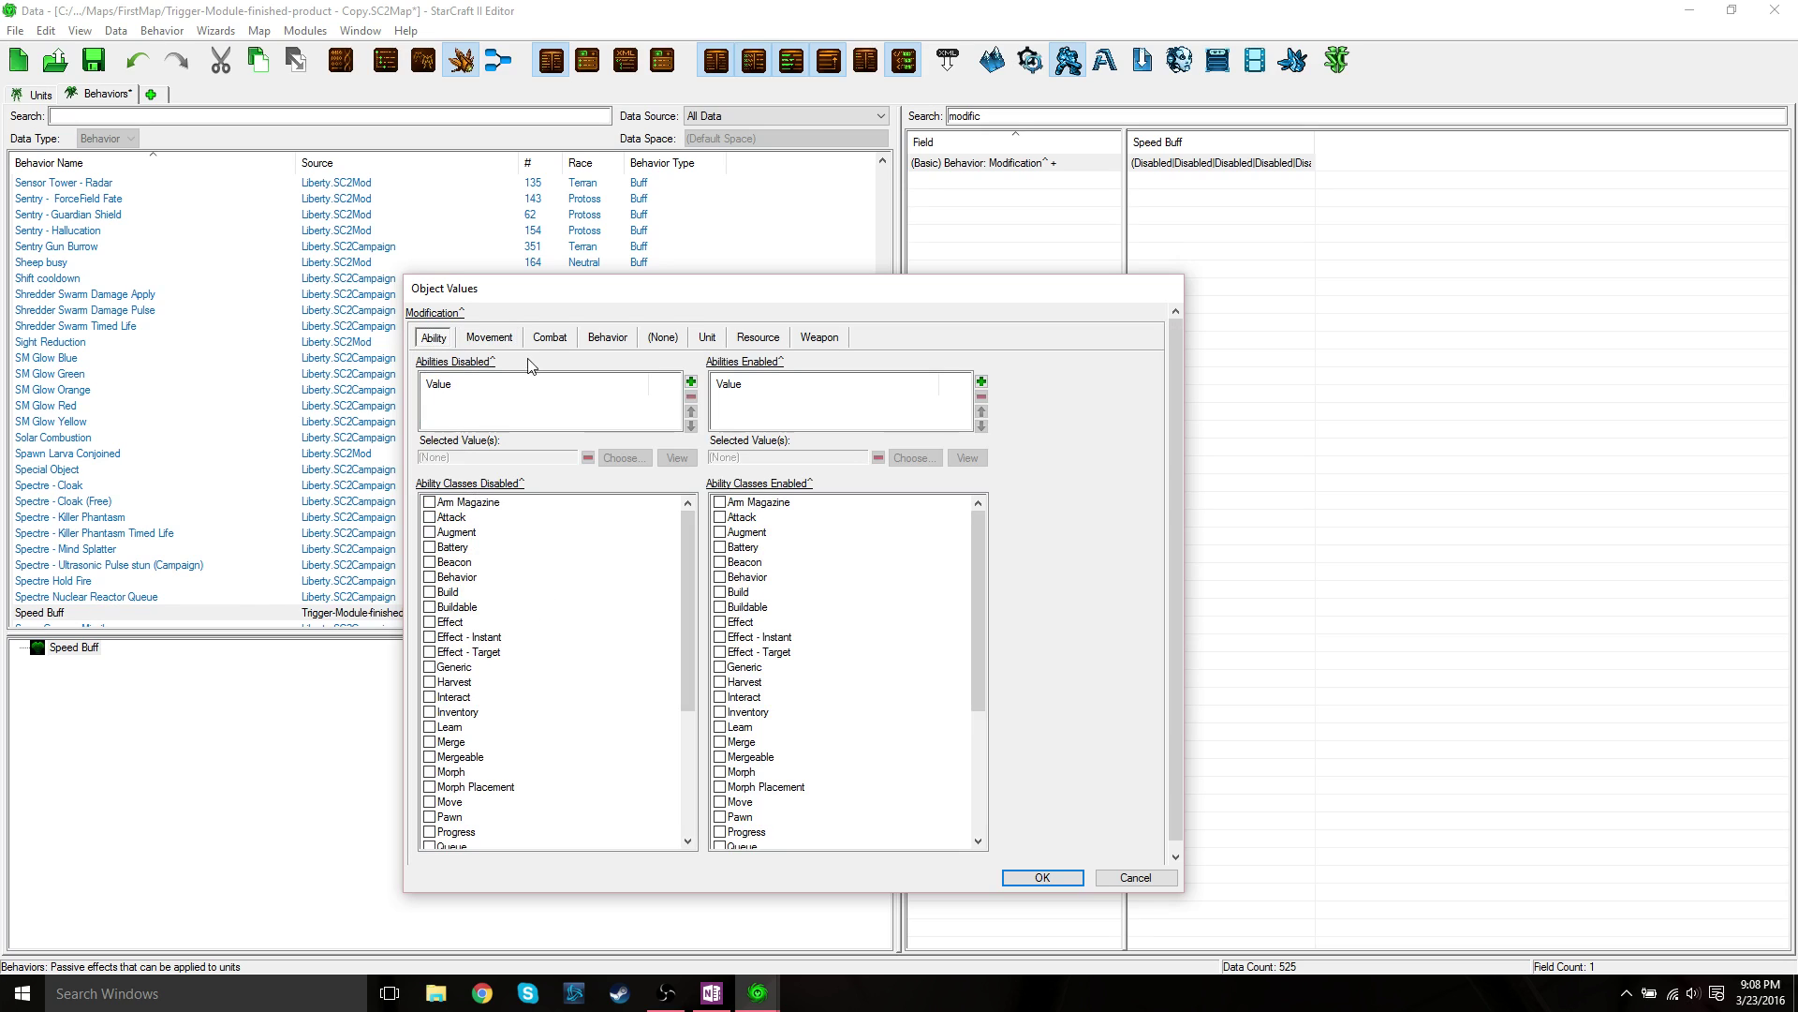
click(551, 339)
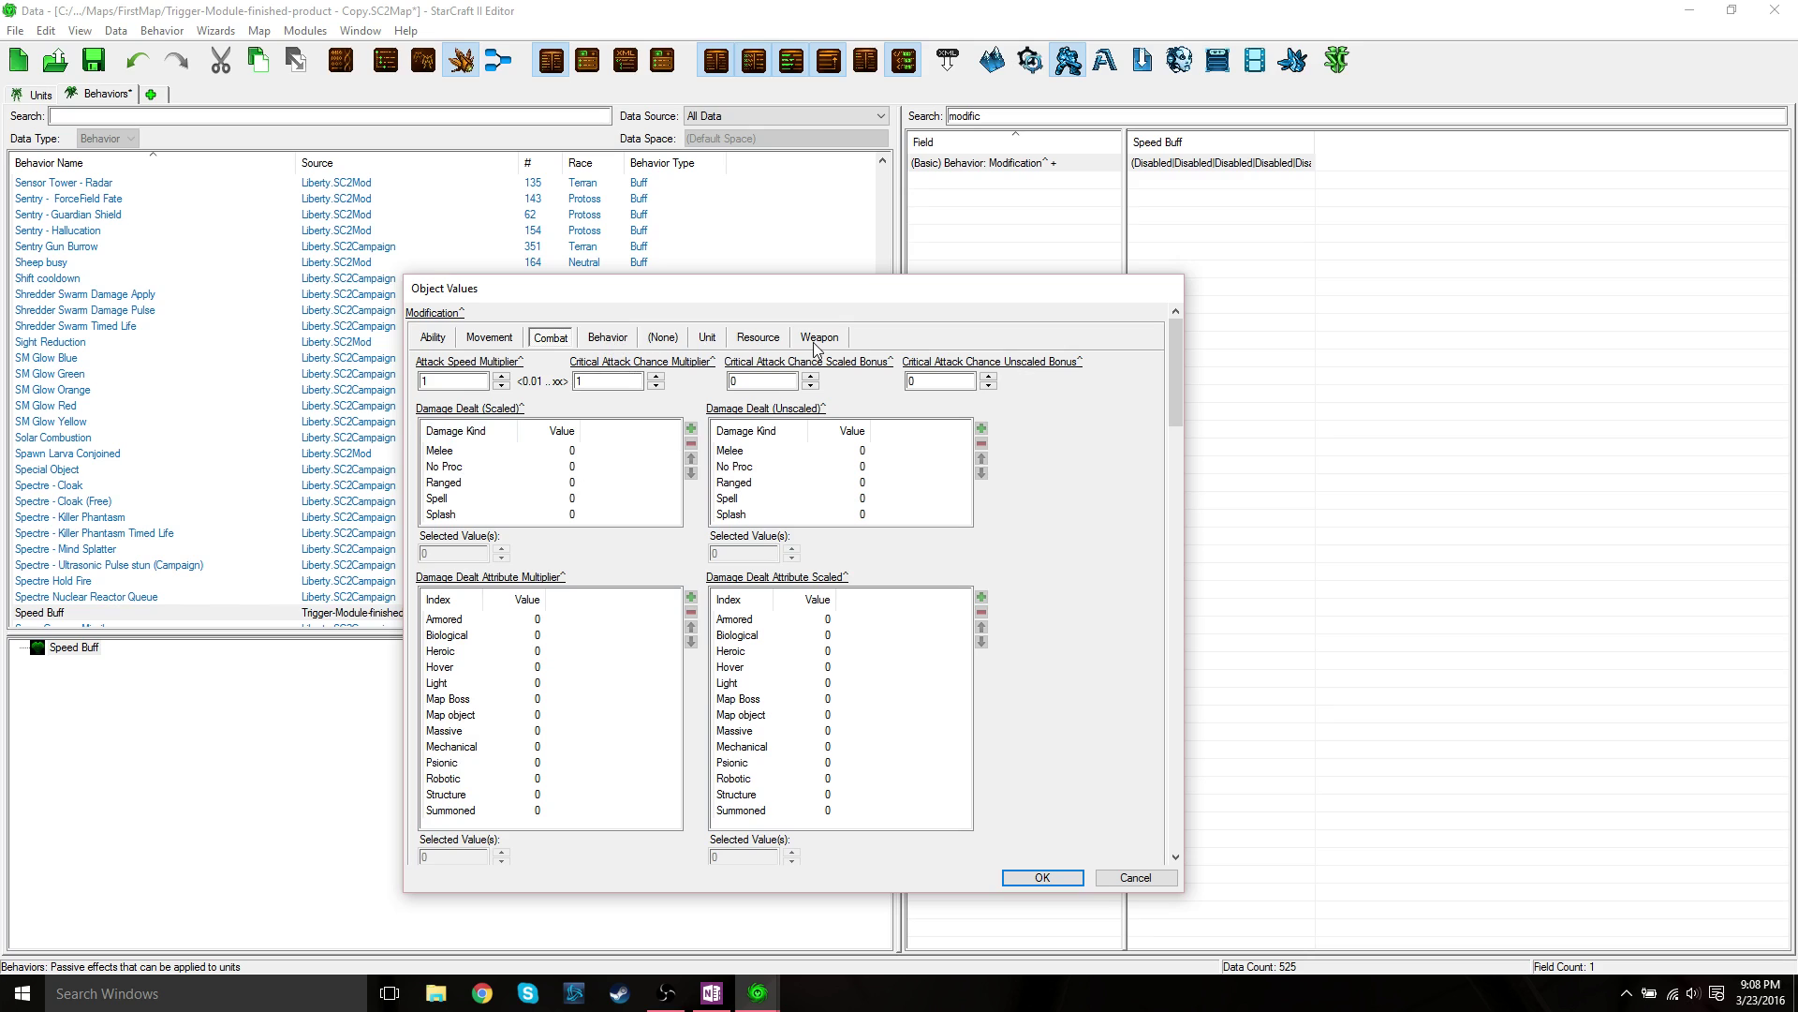
click(502, 339)
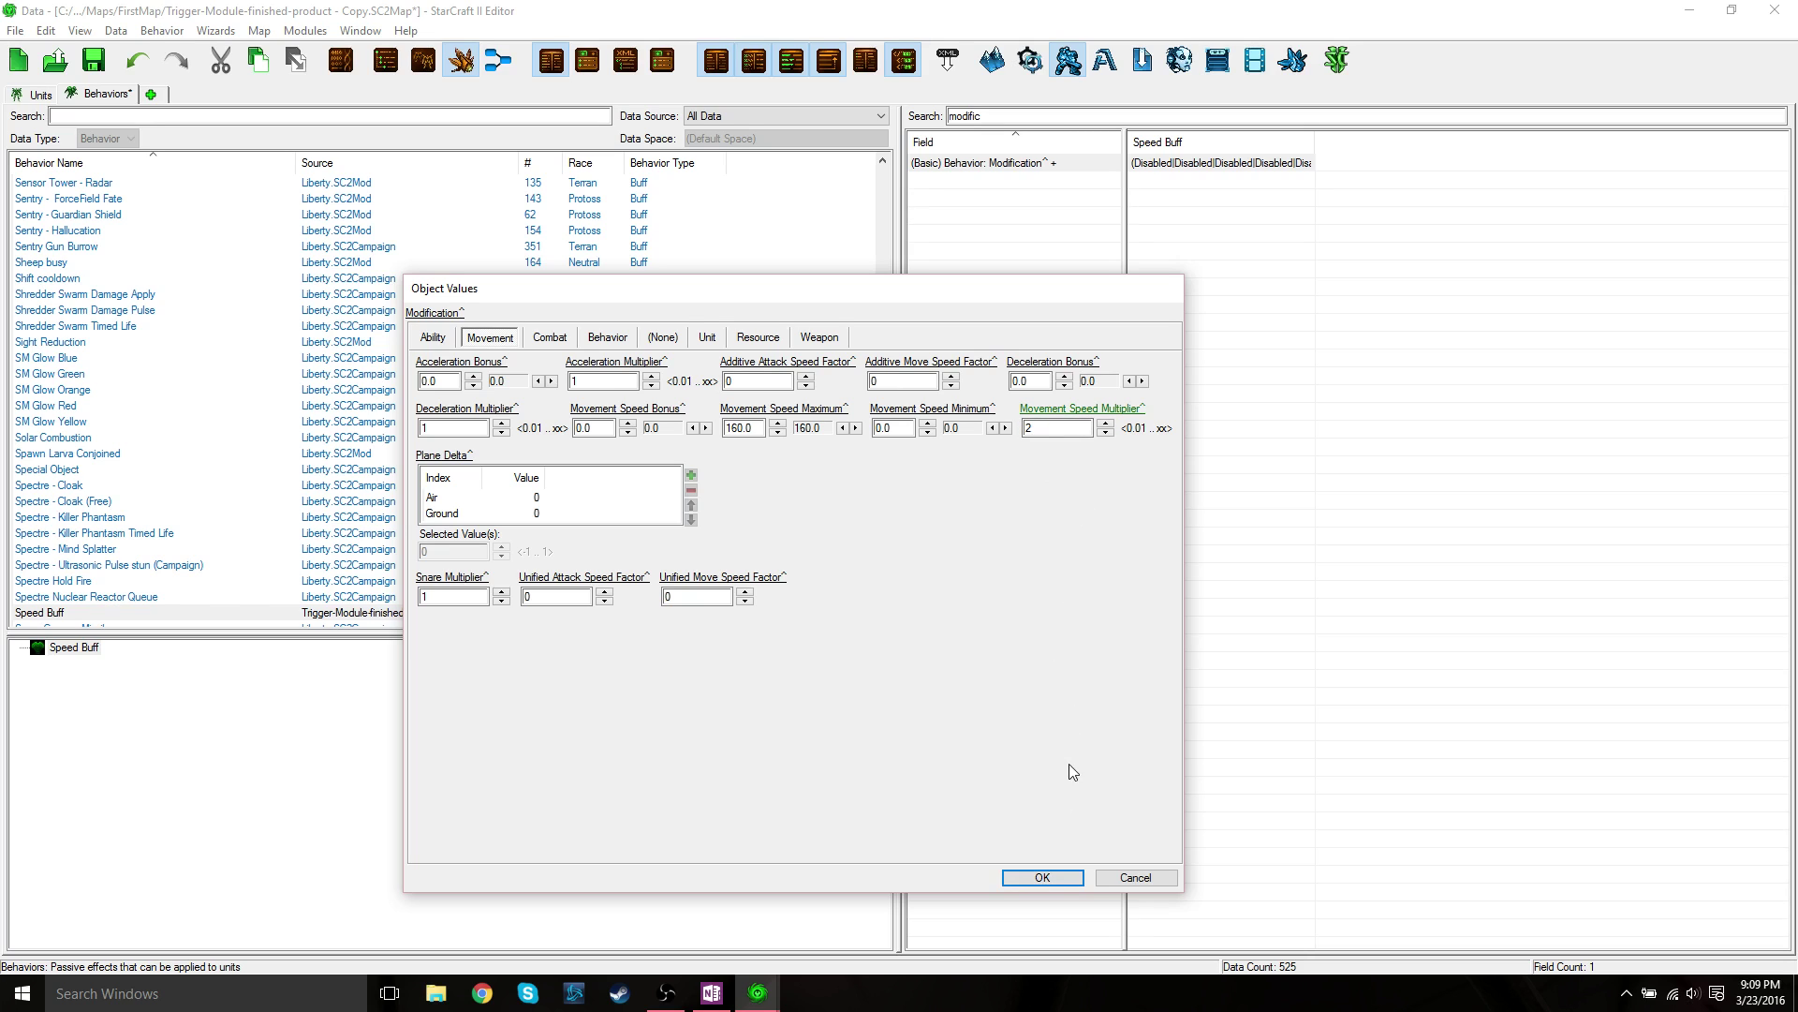
click(1043, 878)
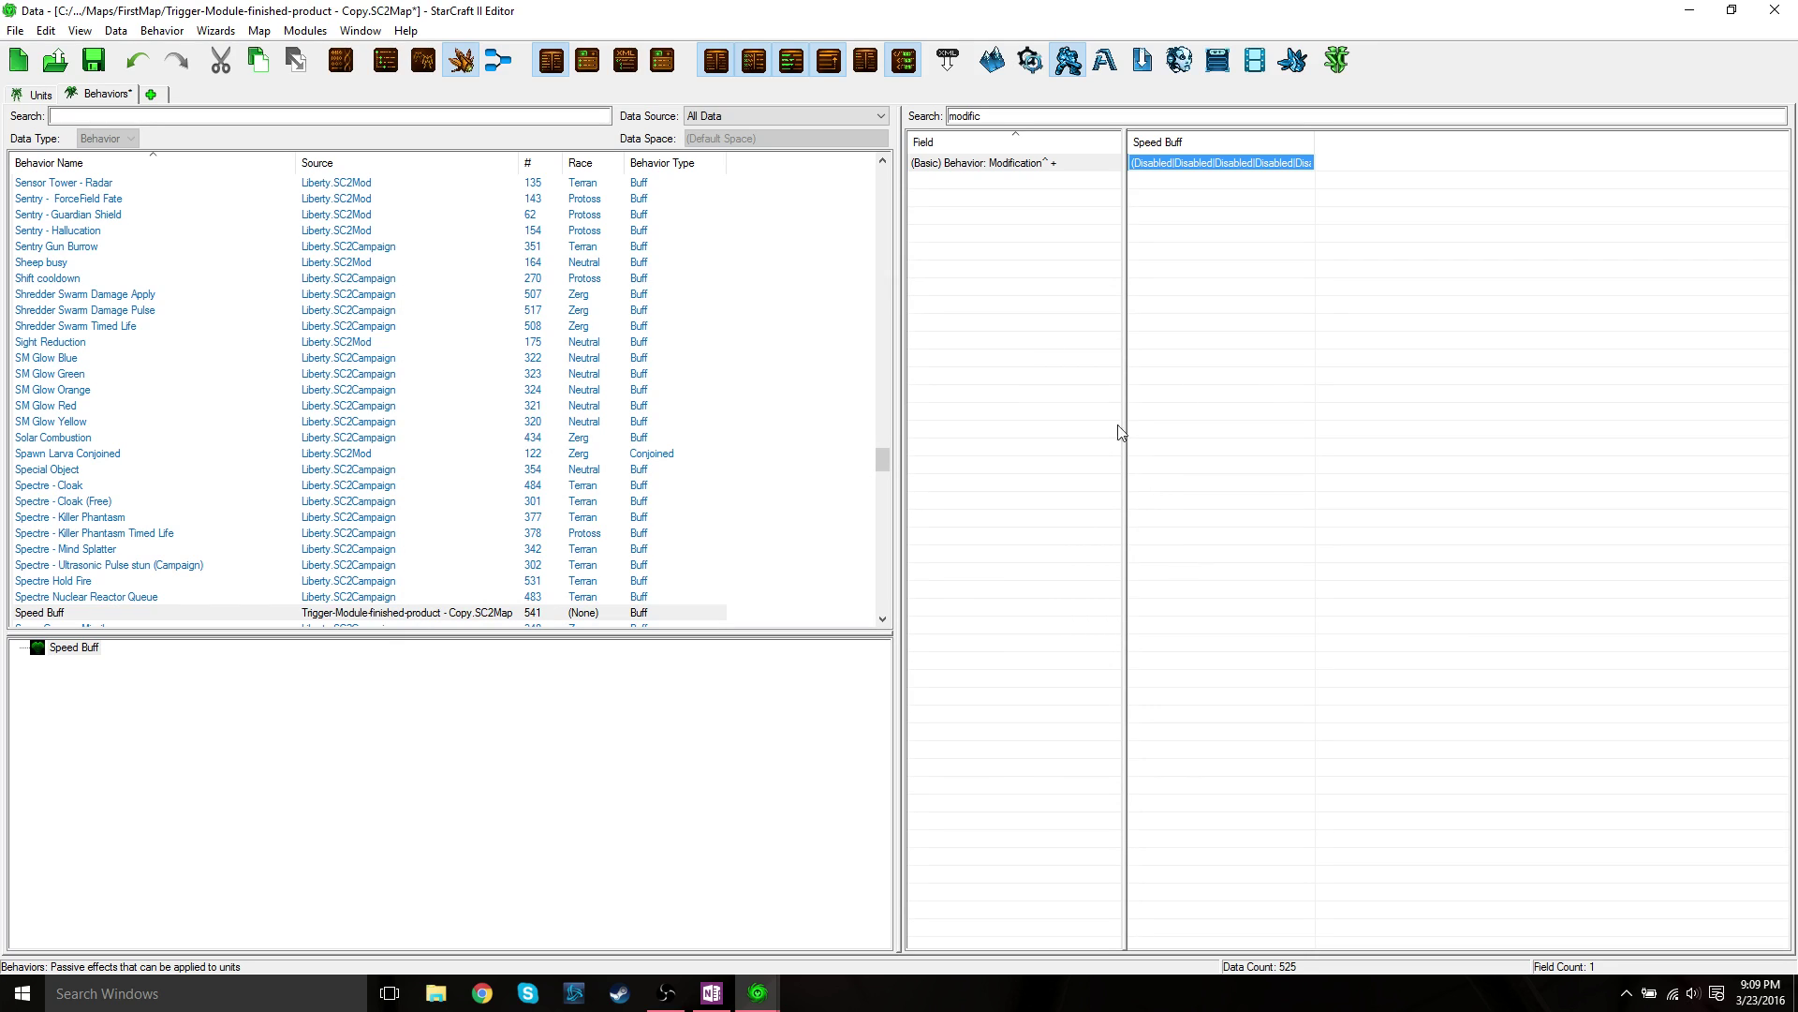
drag(984, 116, 909, 124)
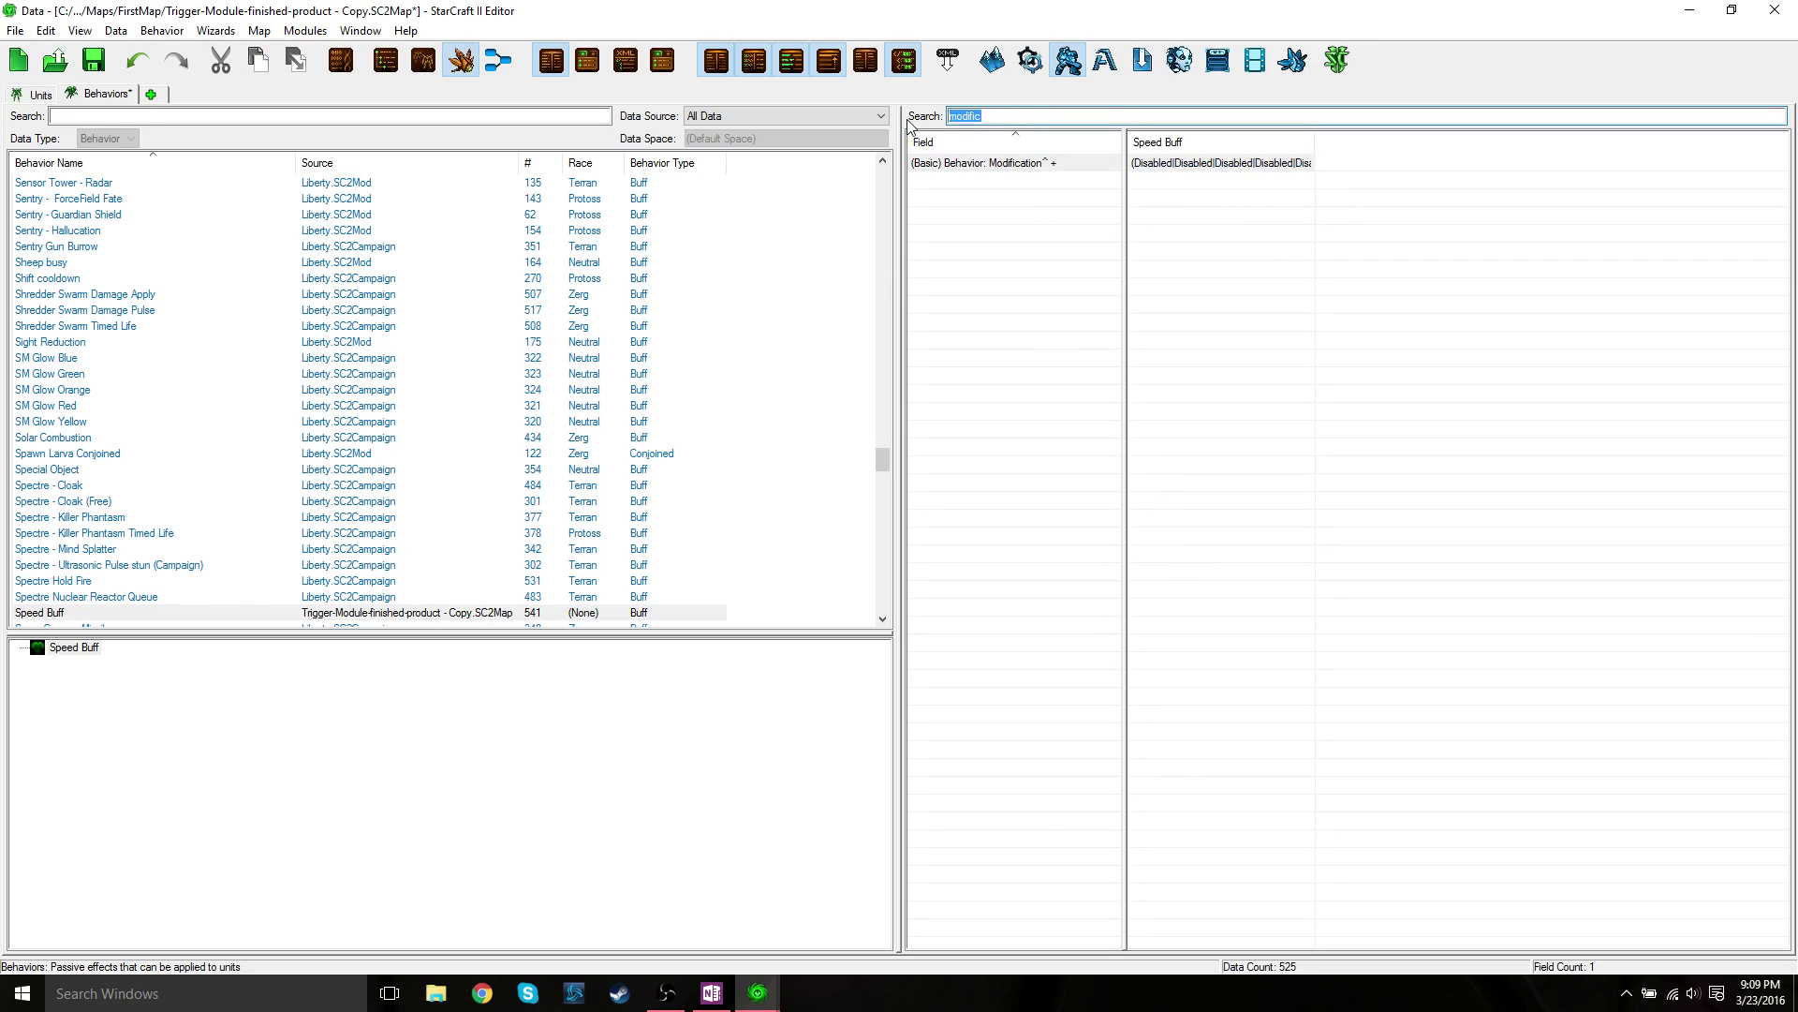
- Set Speed Buff's UI icon to btn-ability-protoss-charge.dds and save the map
text(icon)
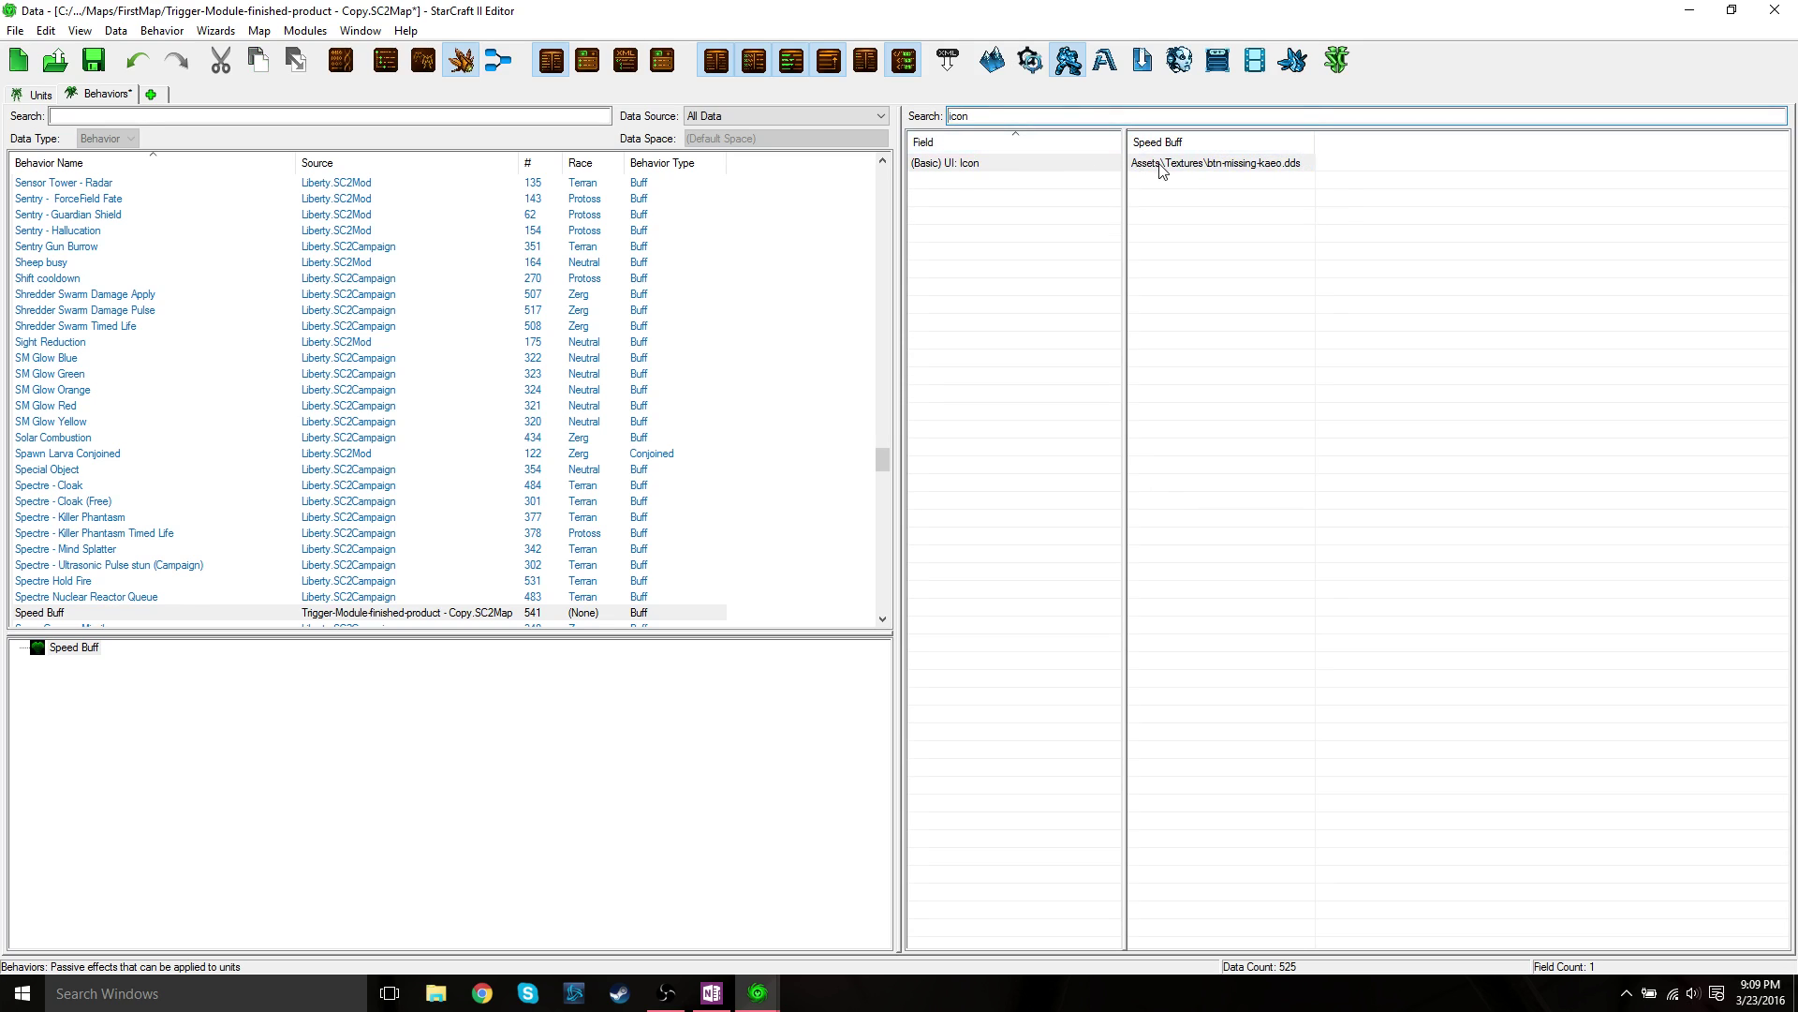
double_click(1161, 165)
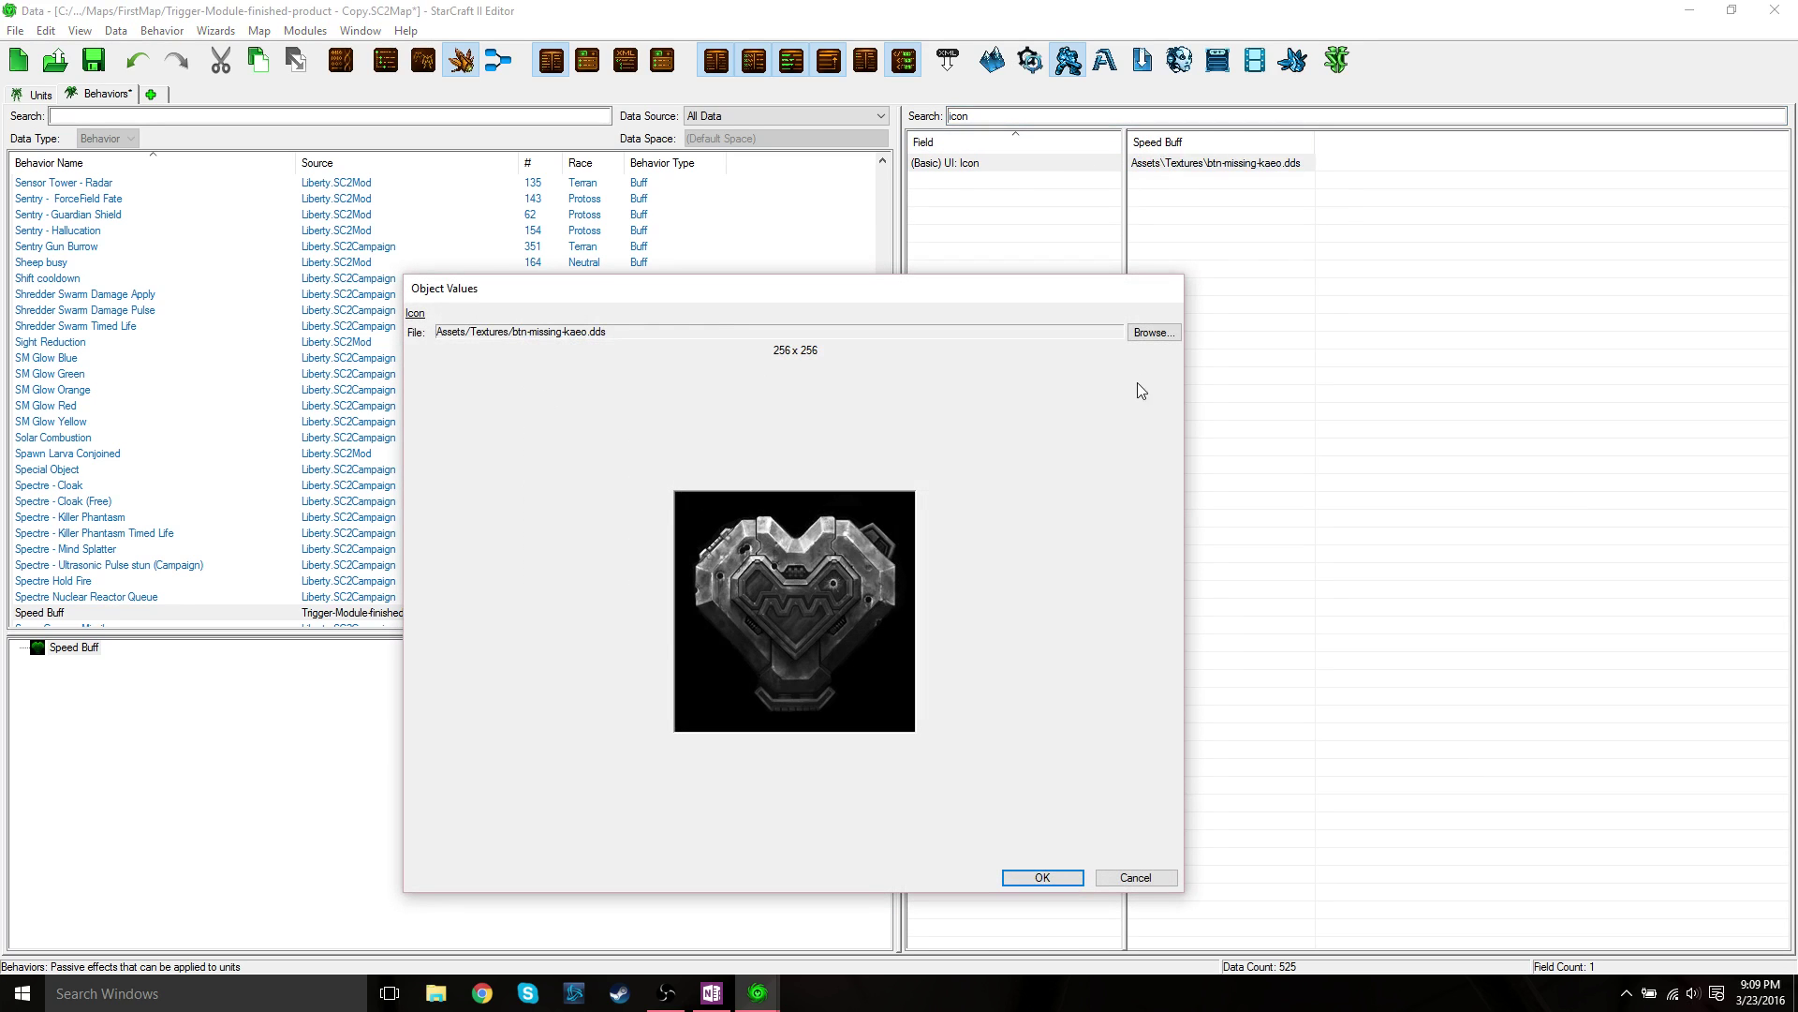
click(1145, 337)
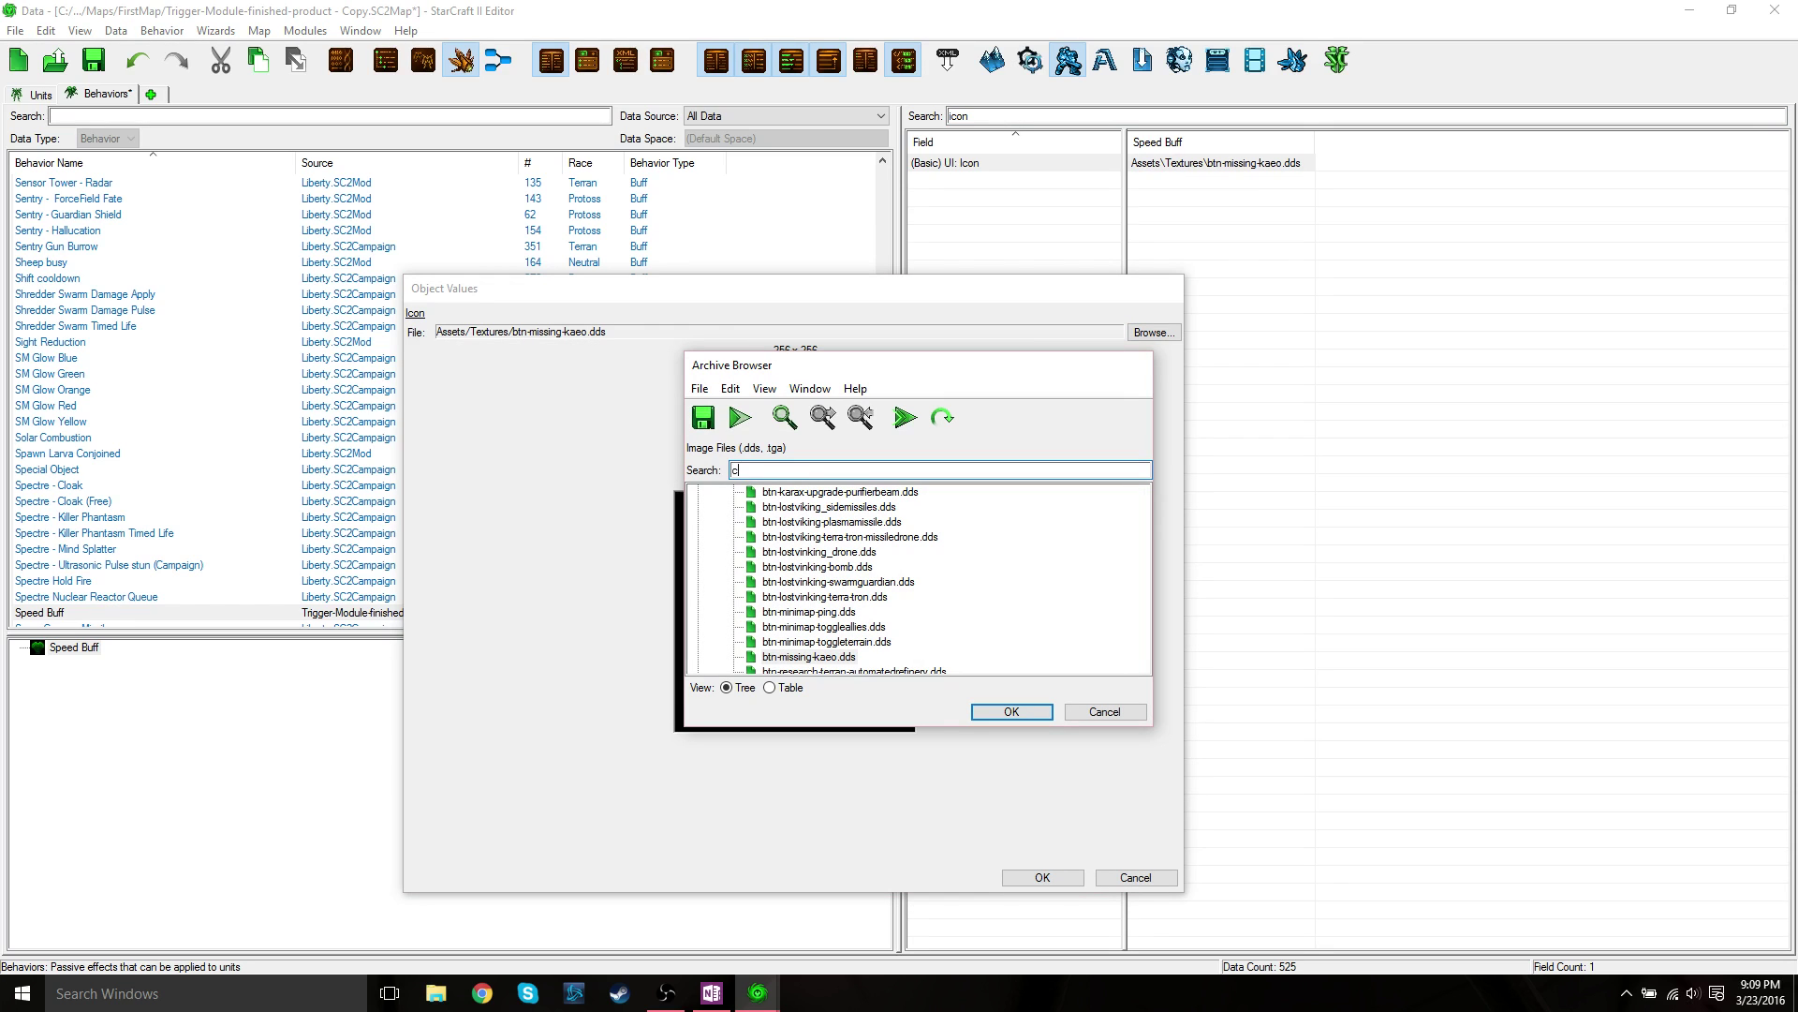
text(harge)
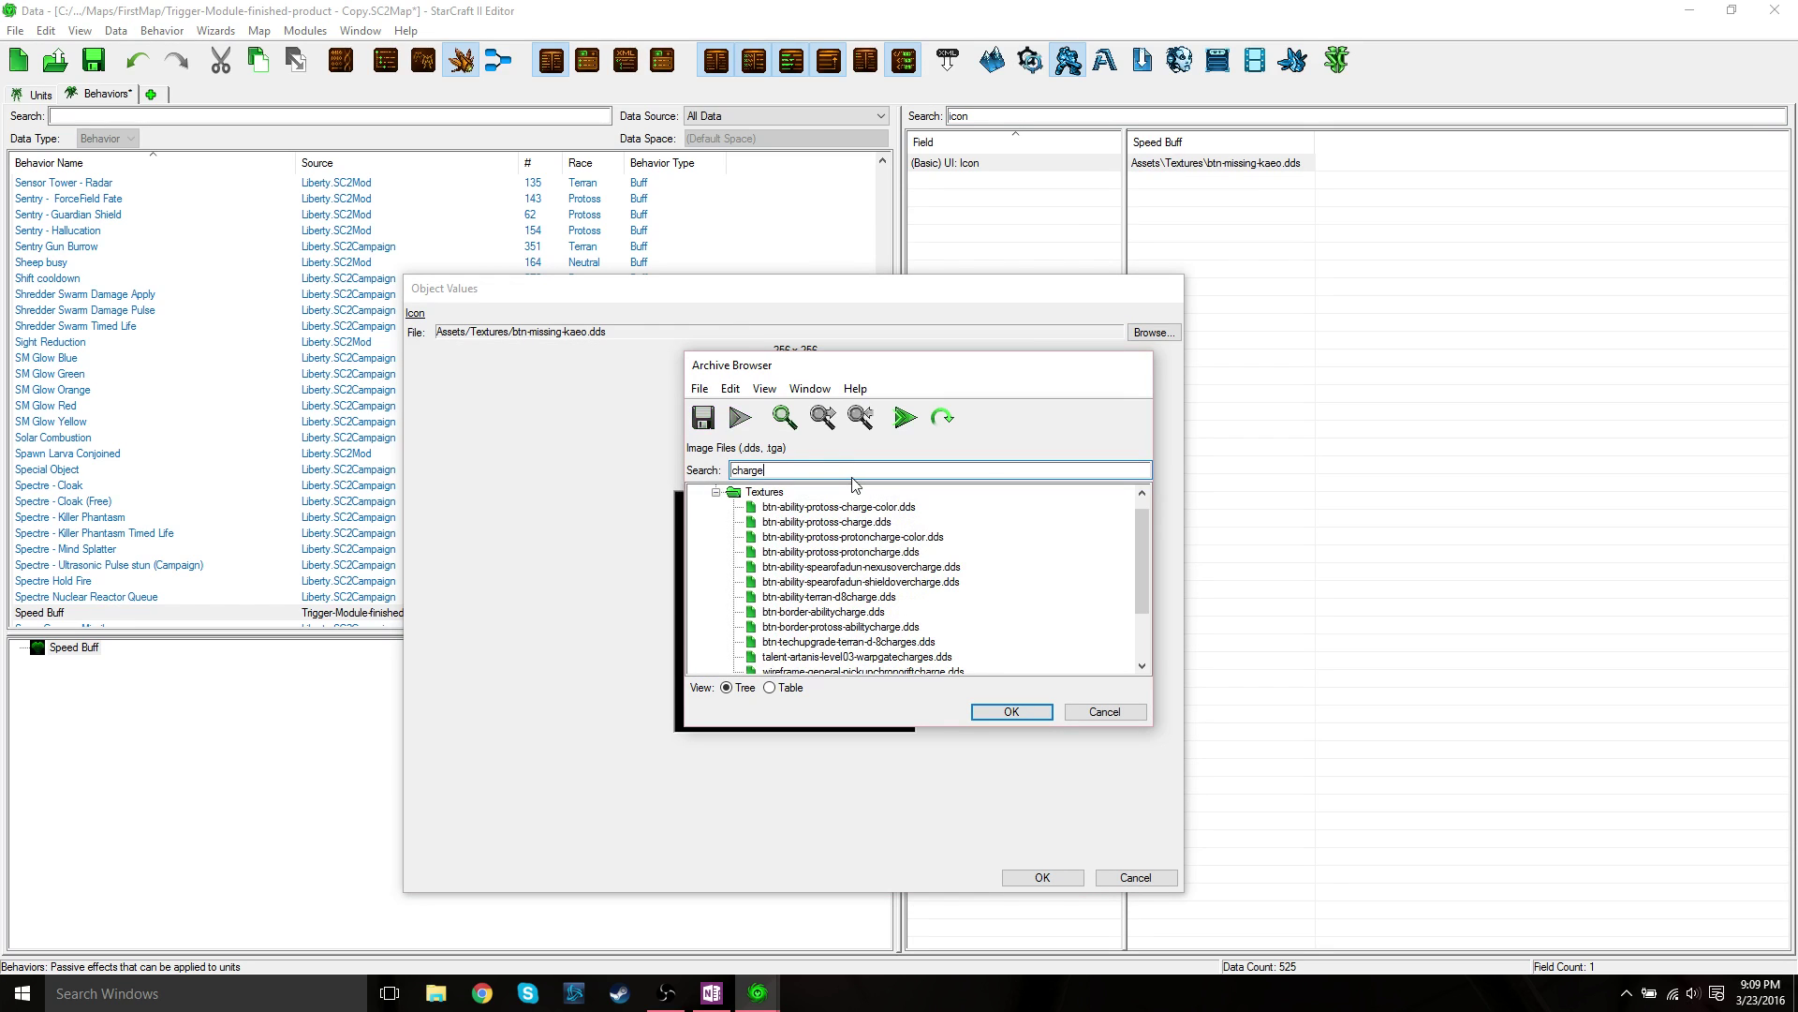
click(840, 524)
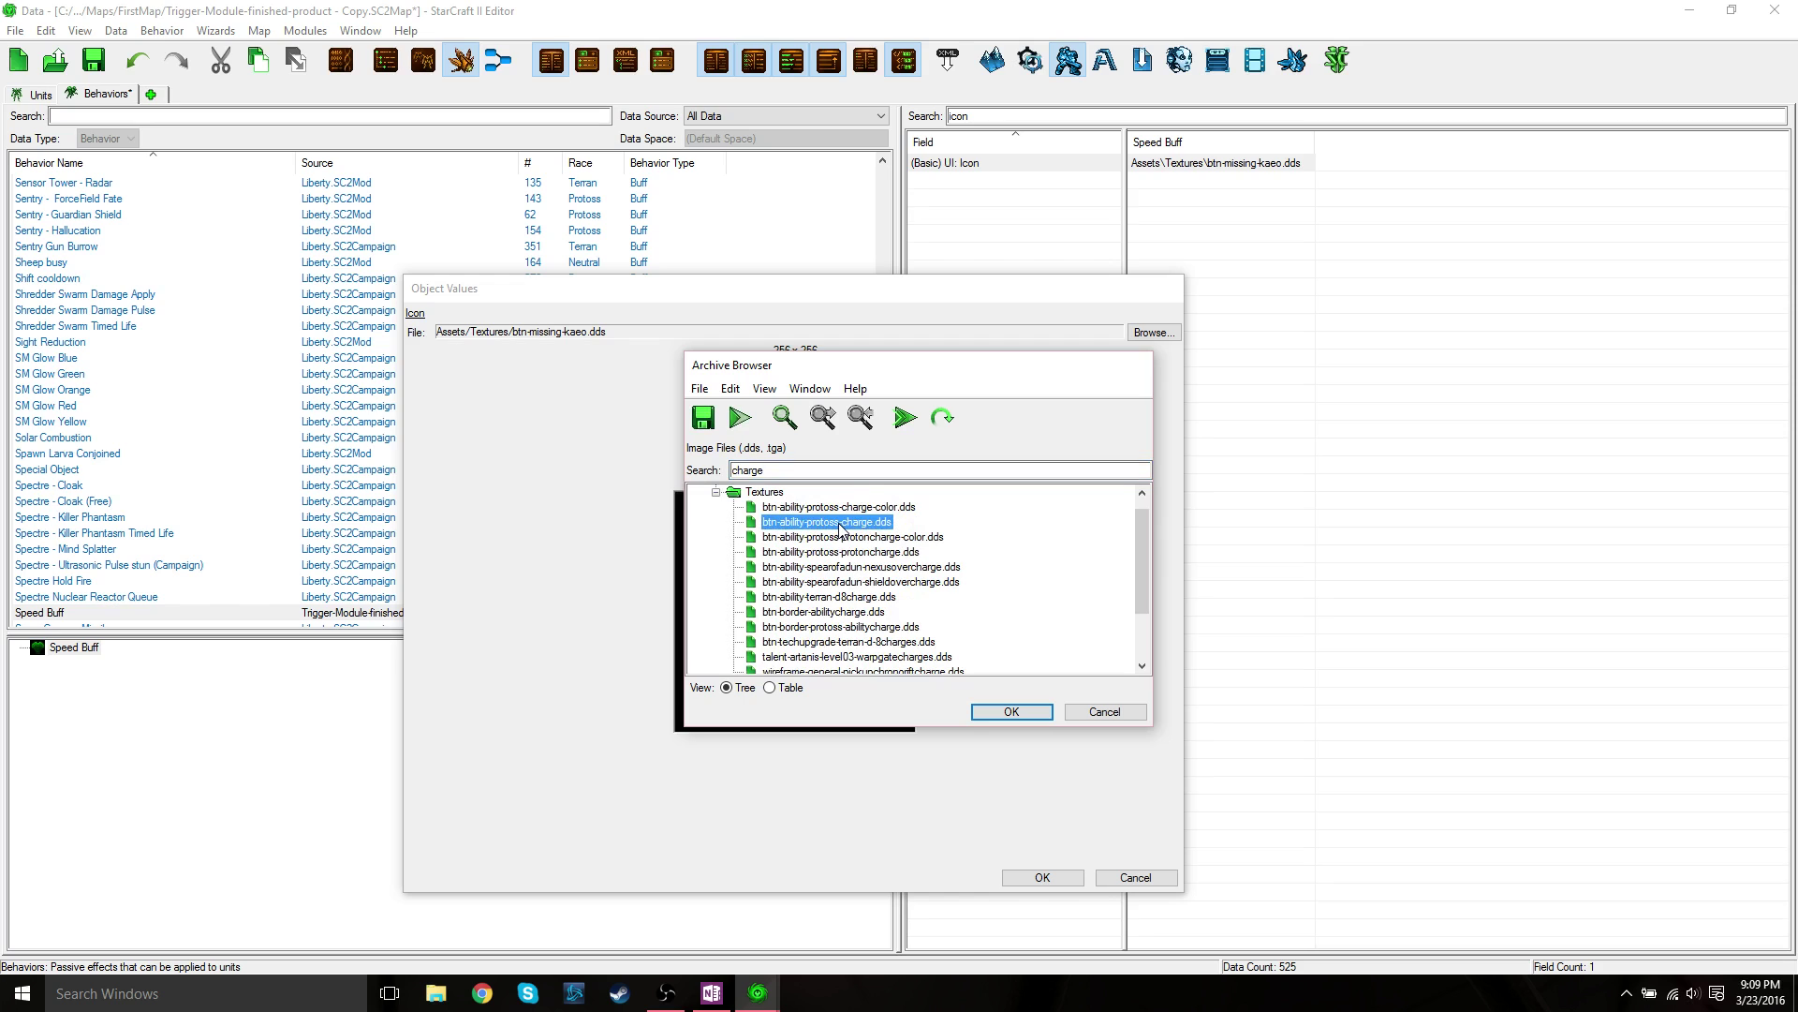
click(1012, 711)
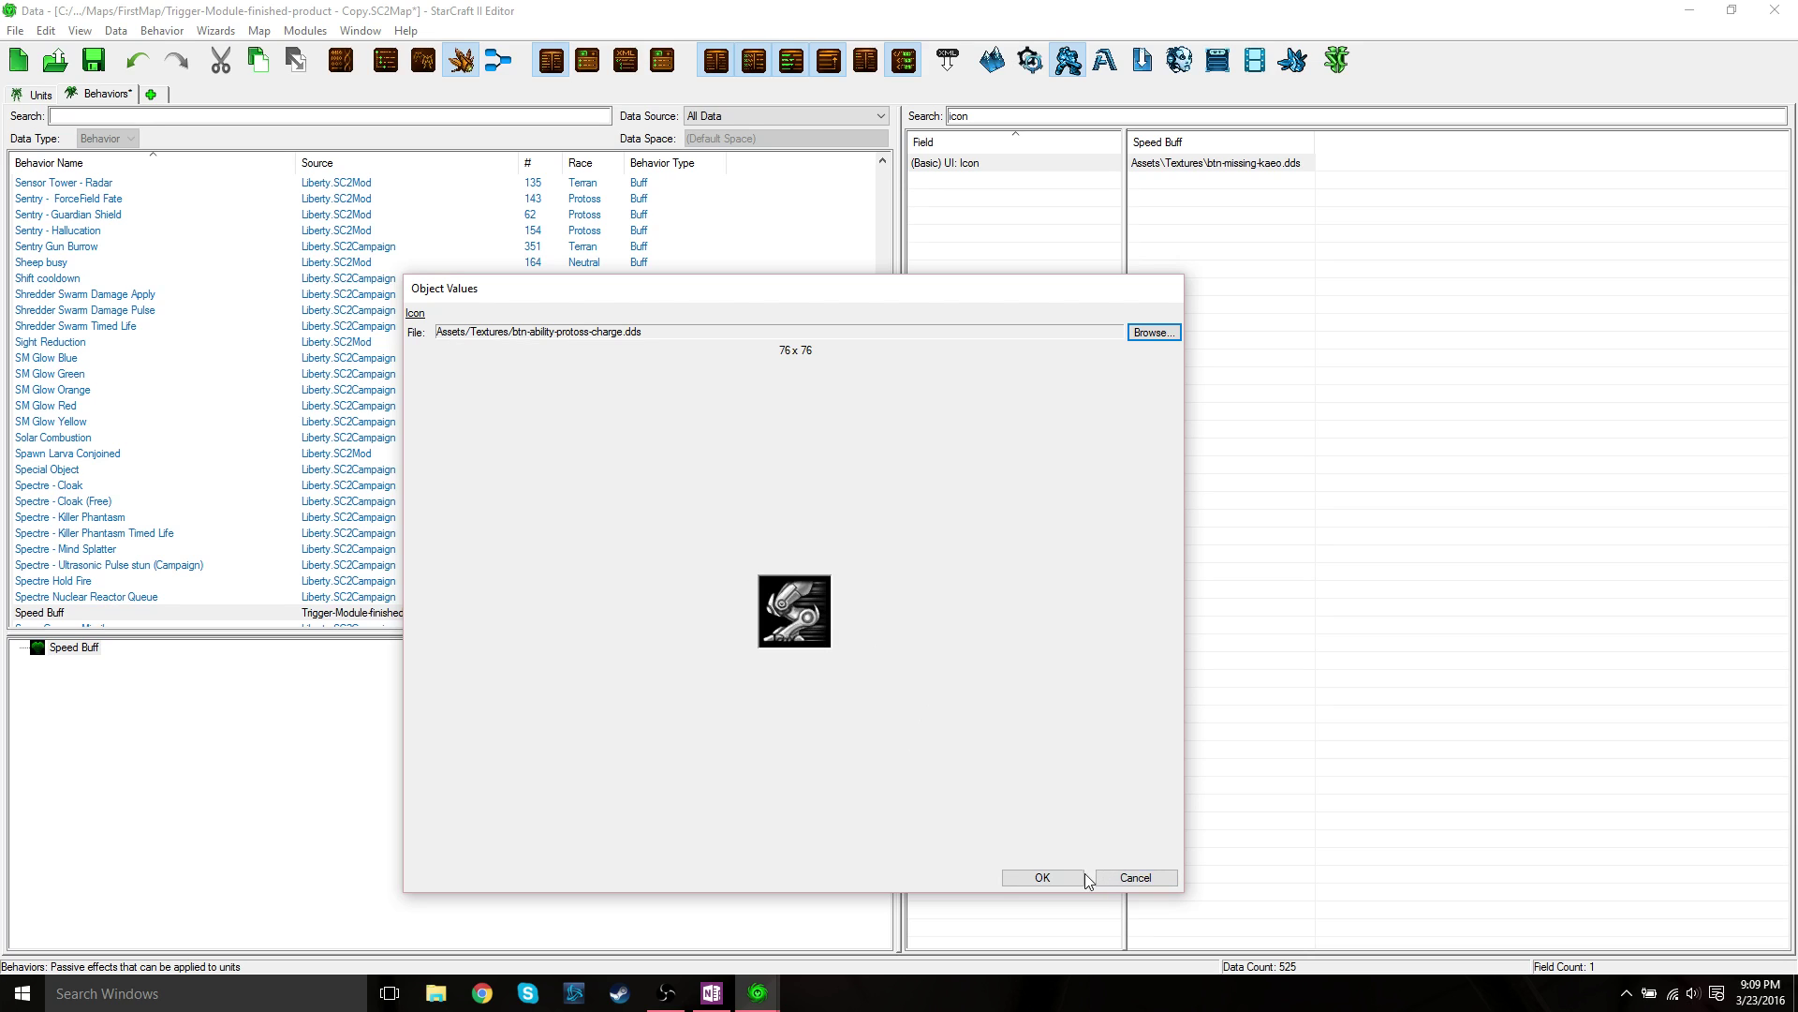
click(1043, 878)
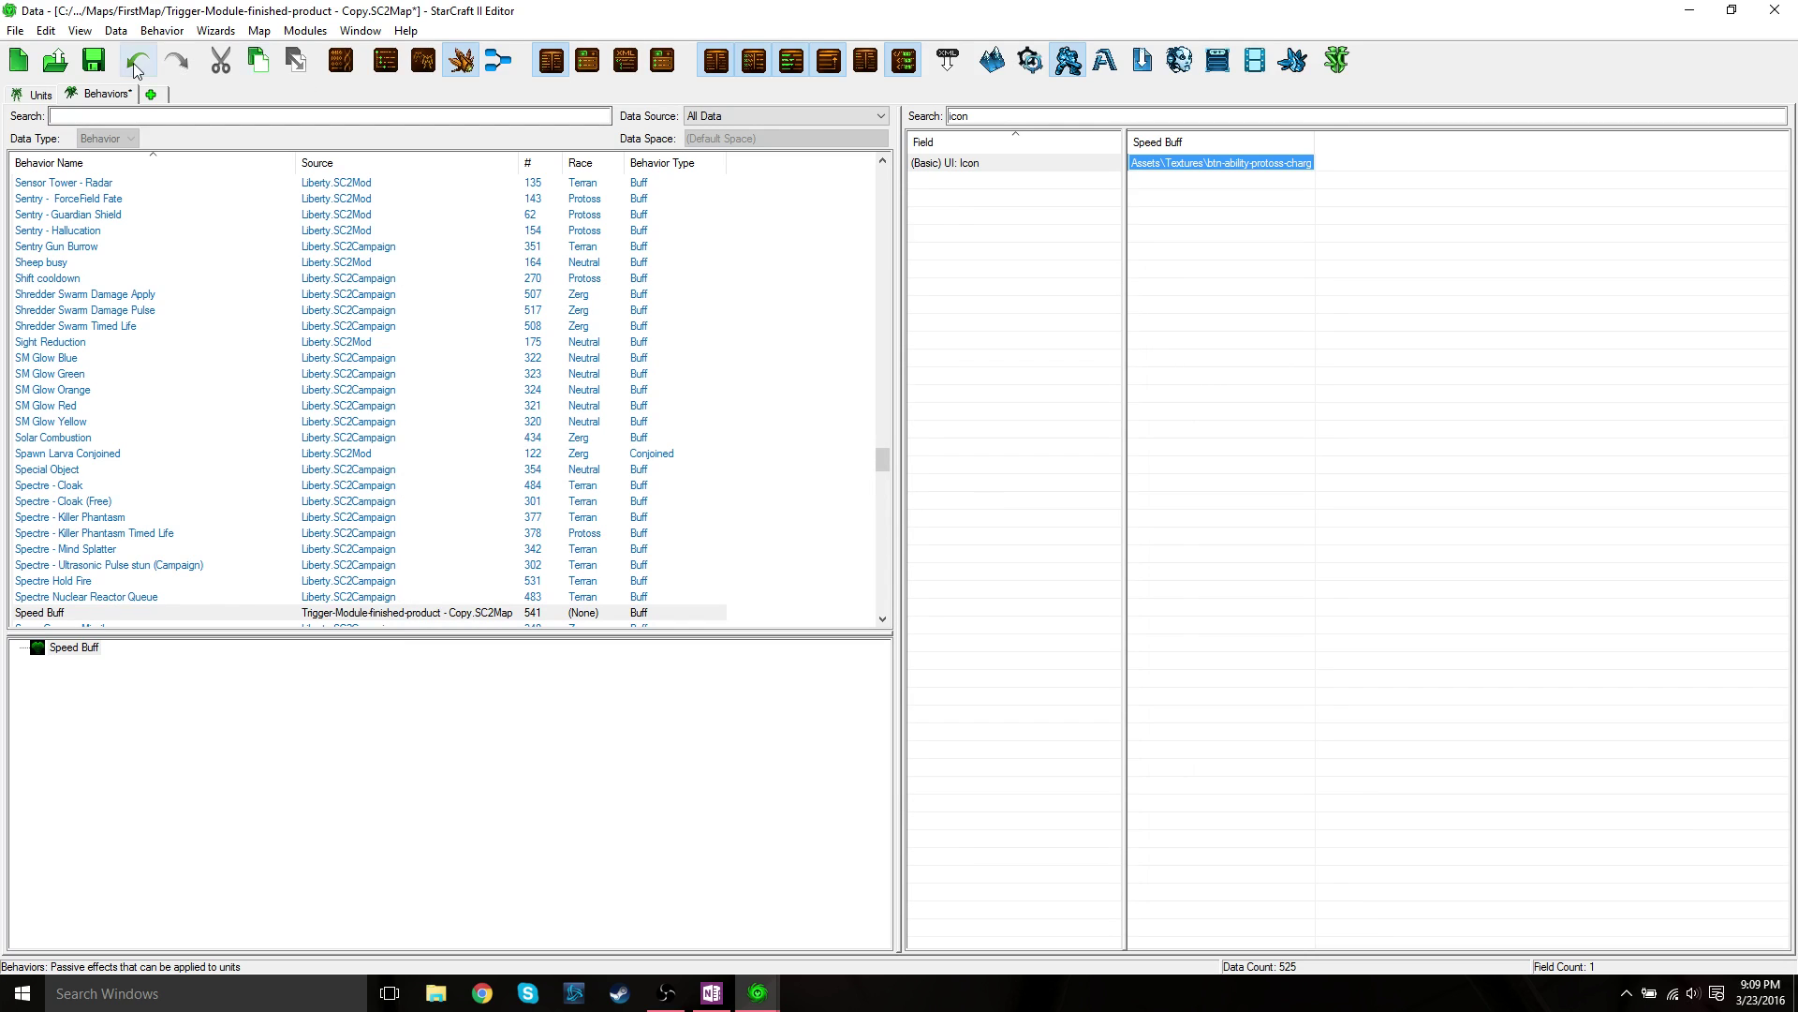
click(103, 66)
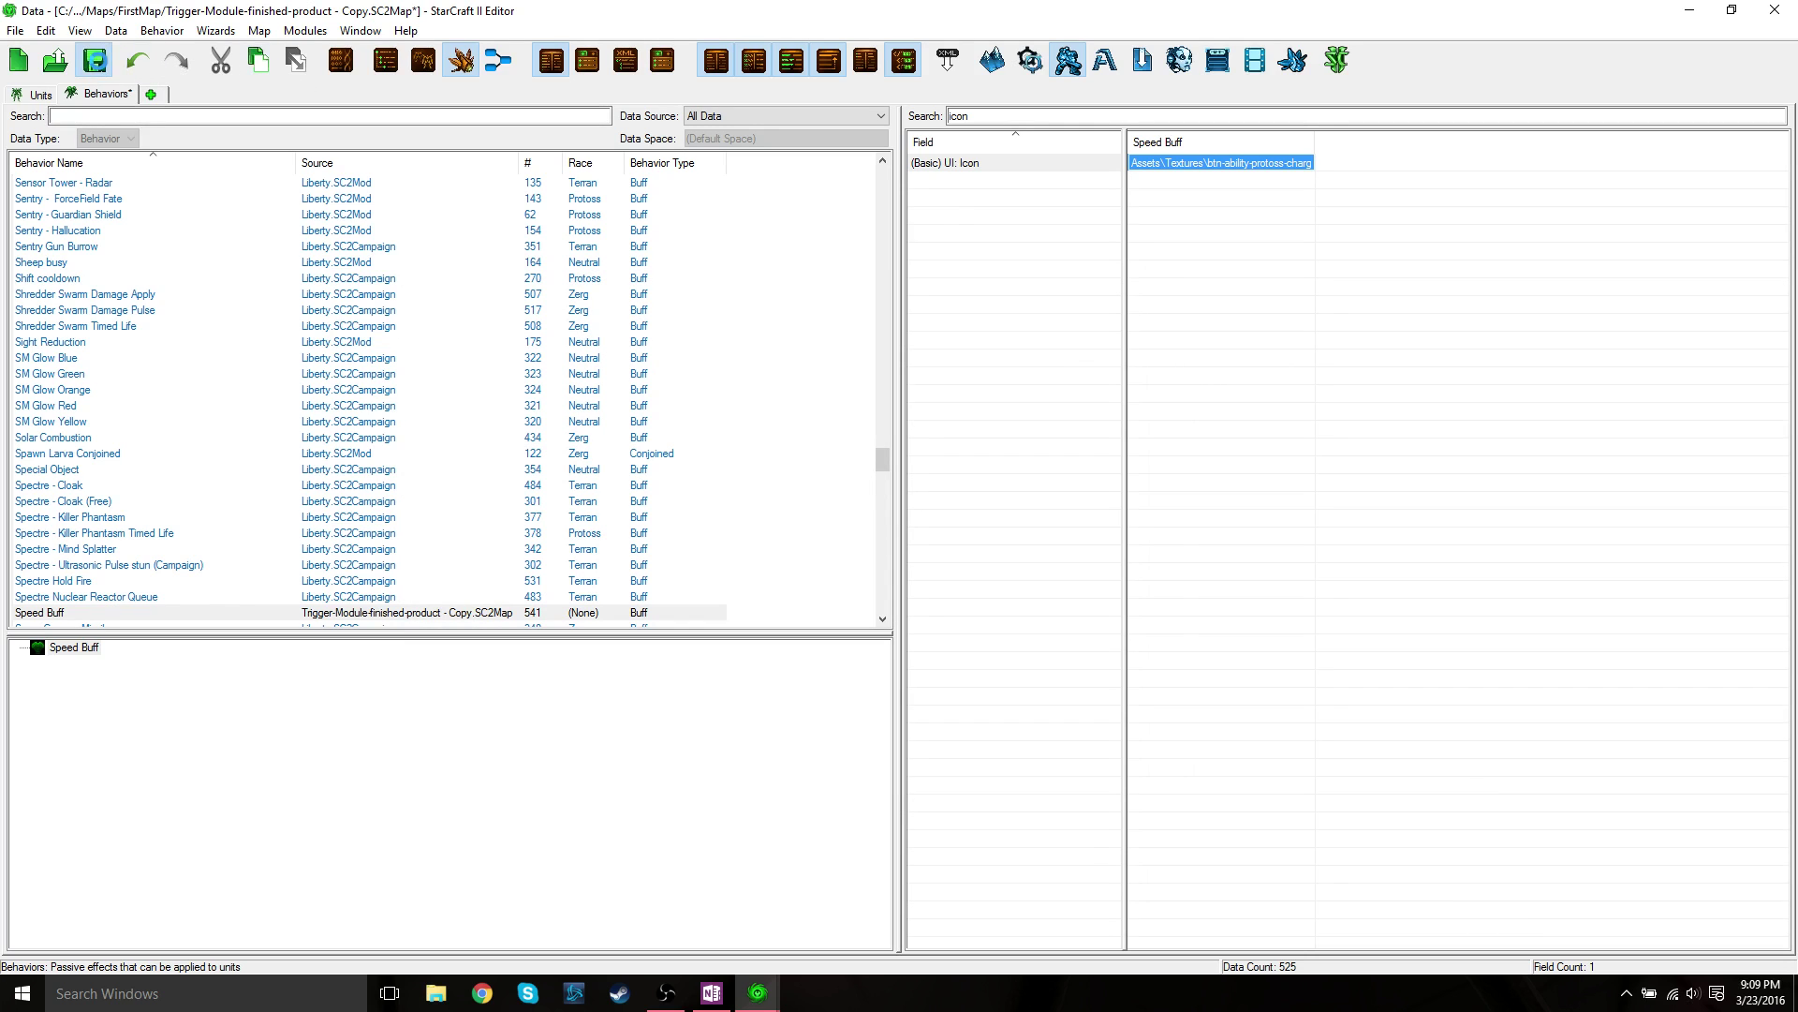
- Add an Effects tab to the Data Editor through Edit Game Data
click(151, 96)
mouse_move(276, 185)
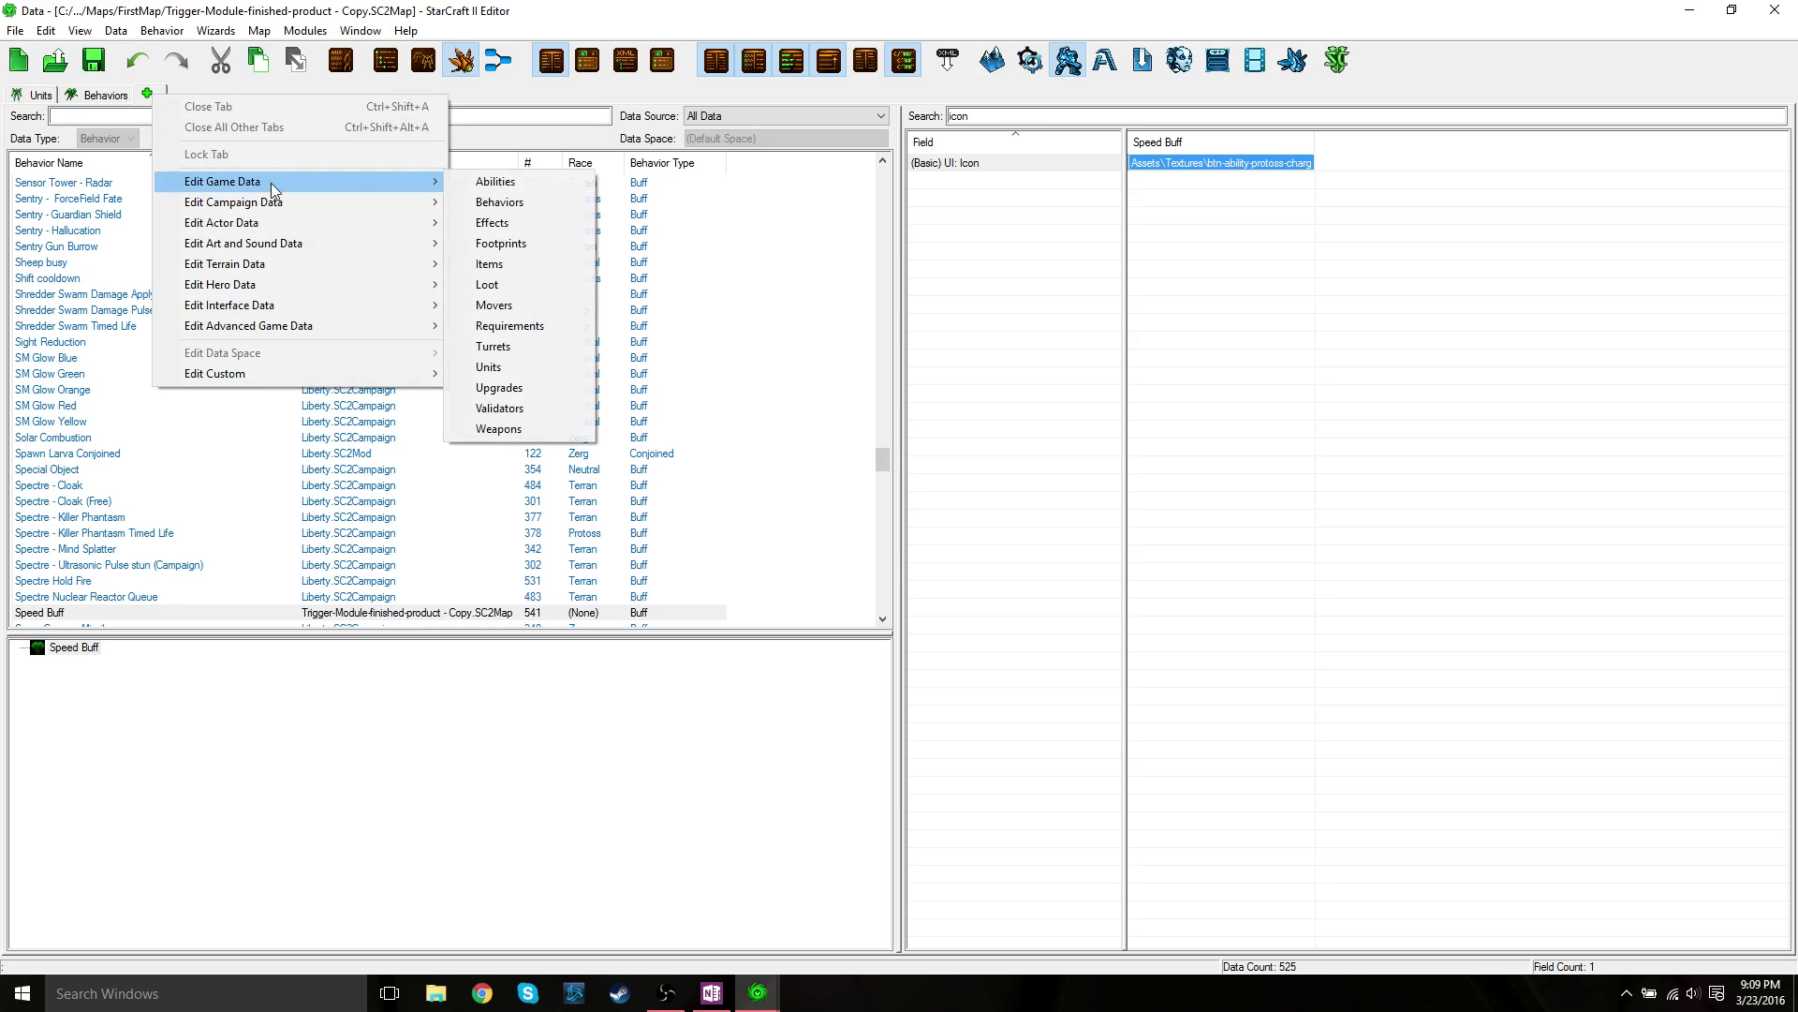
click(525, 223)
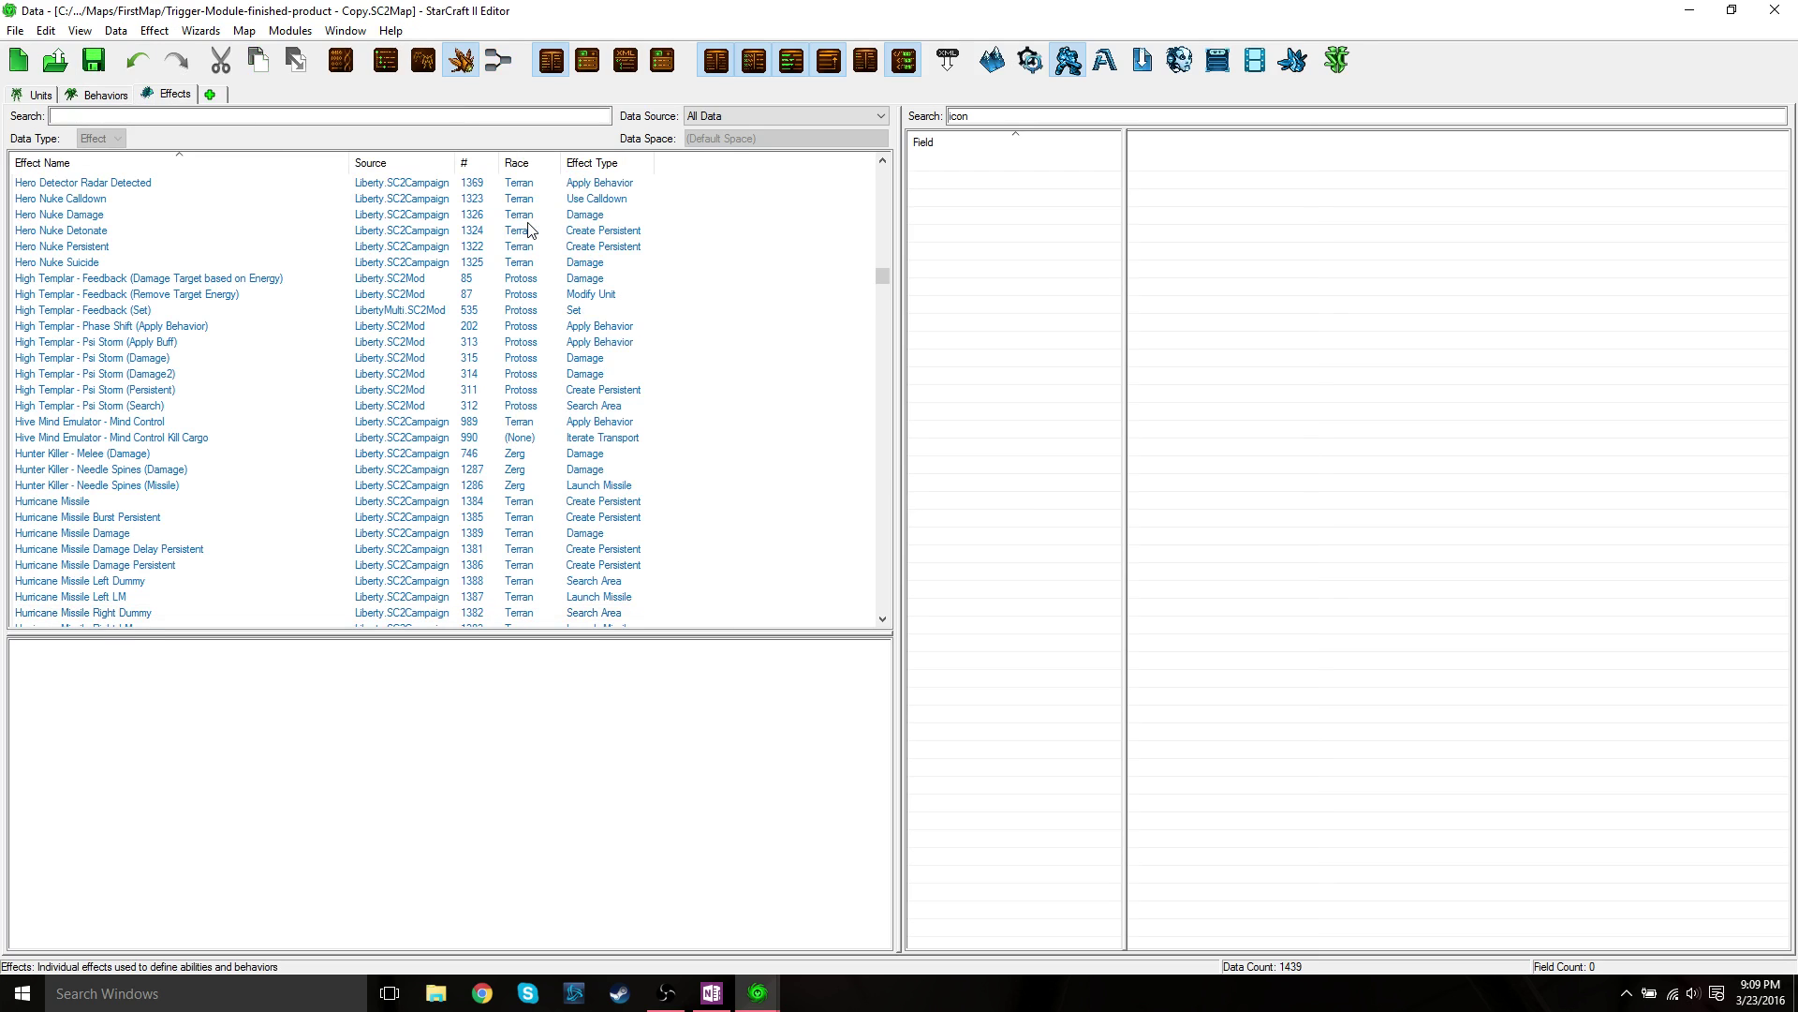
- Create an Apply Behavior effect named Speed Buff with ID SpeedBuffApply
right_click(725, 227)
click(761, 230)
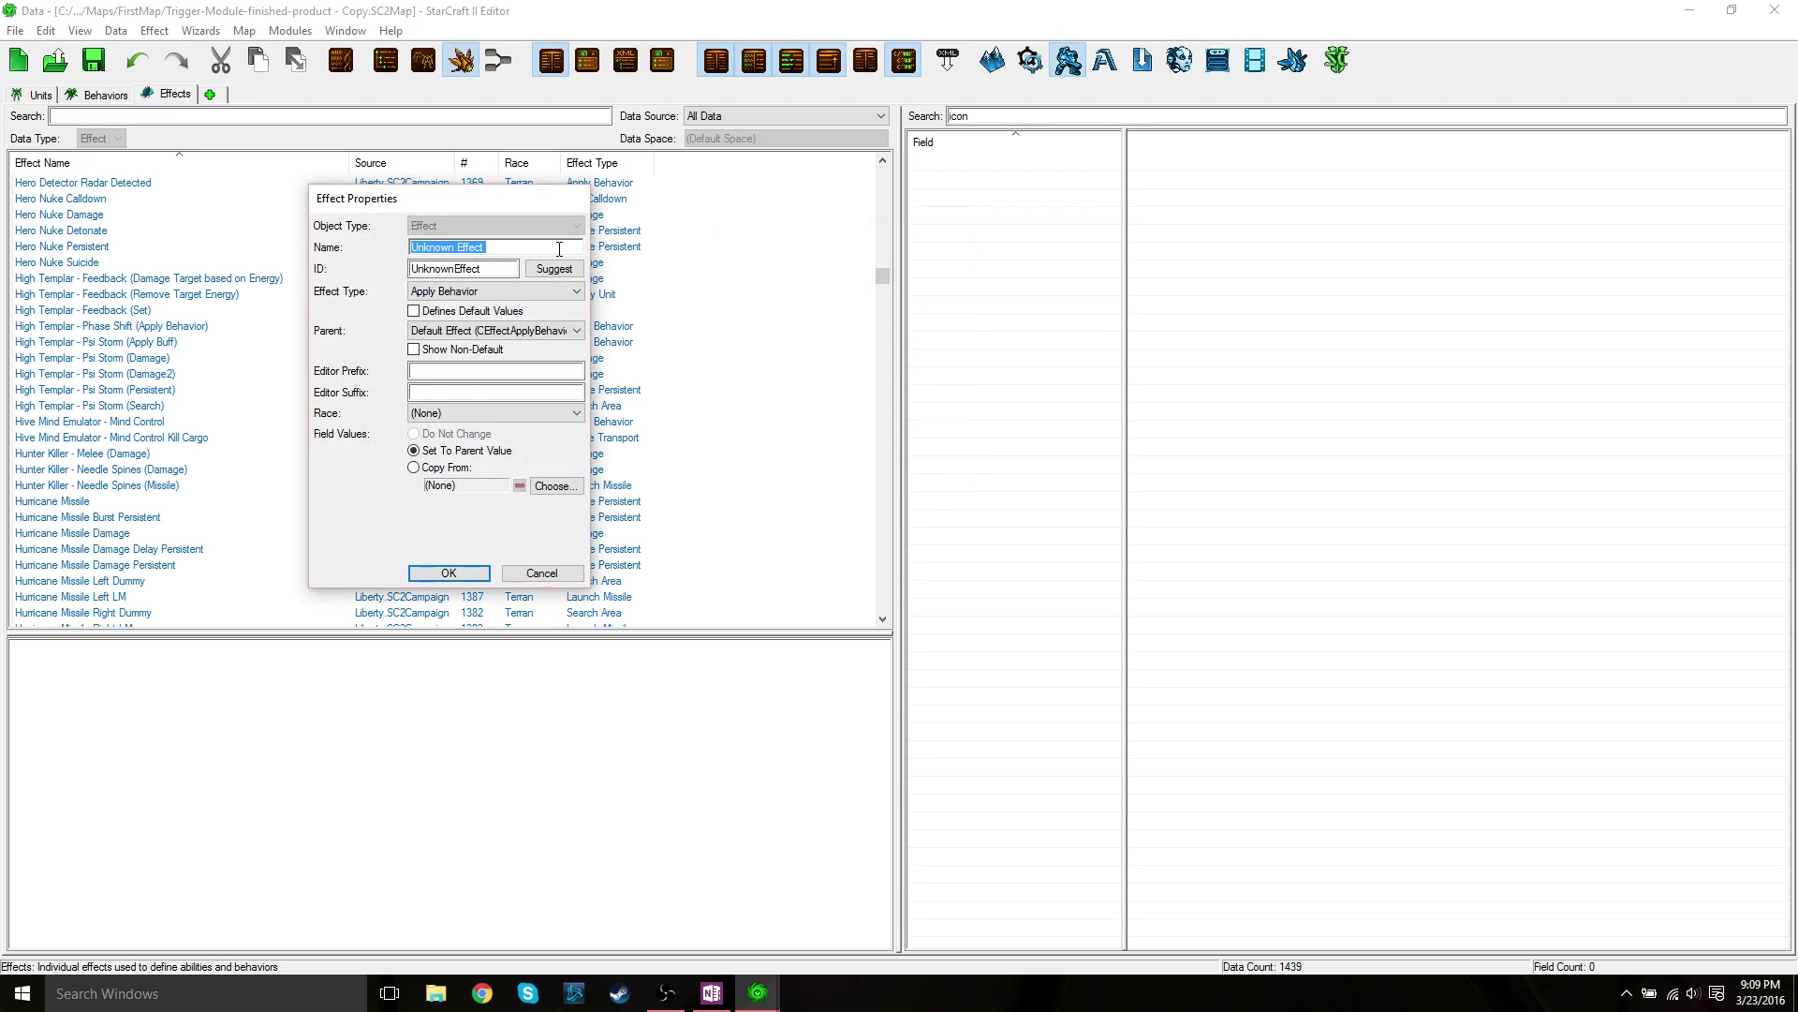
text(Speed Buff)
click(553, 269)
click(470, 268)
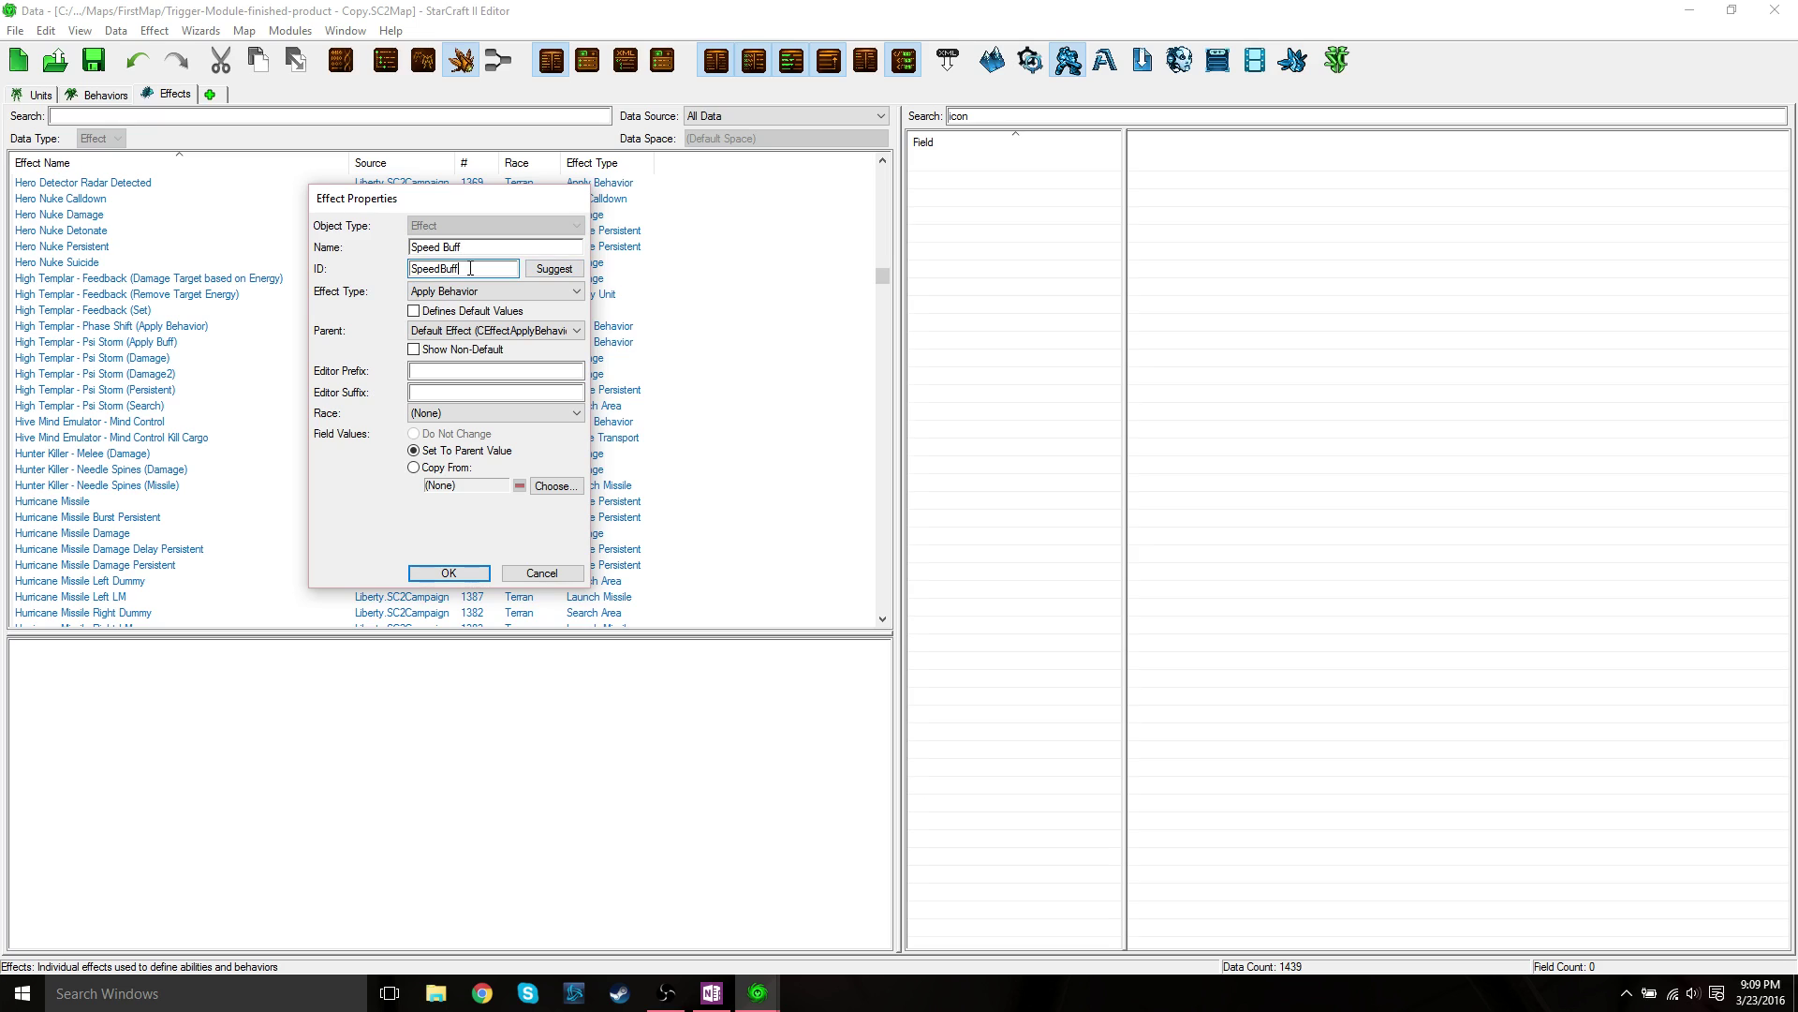
text(Apply)
click(440, 573)
- Set the Speed Buff effect's Effect: Behavior field to Speed Buff, then clear the field filter
double_click(957, 116)
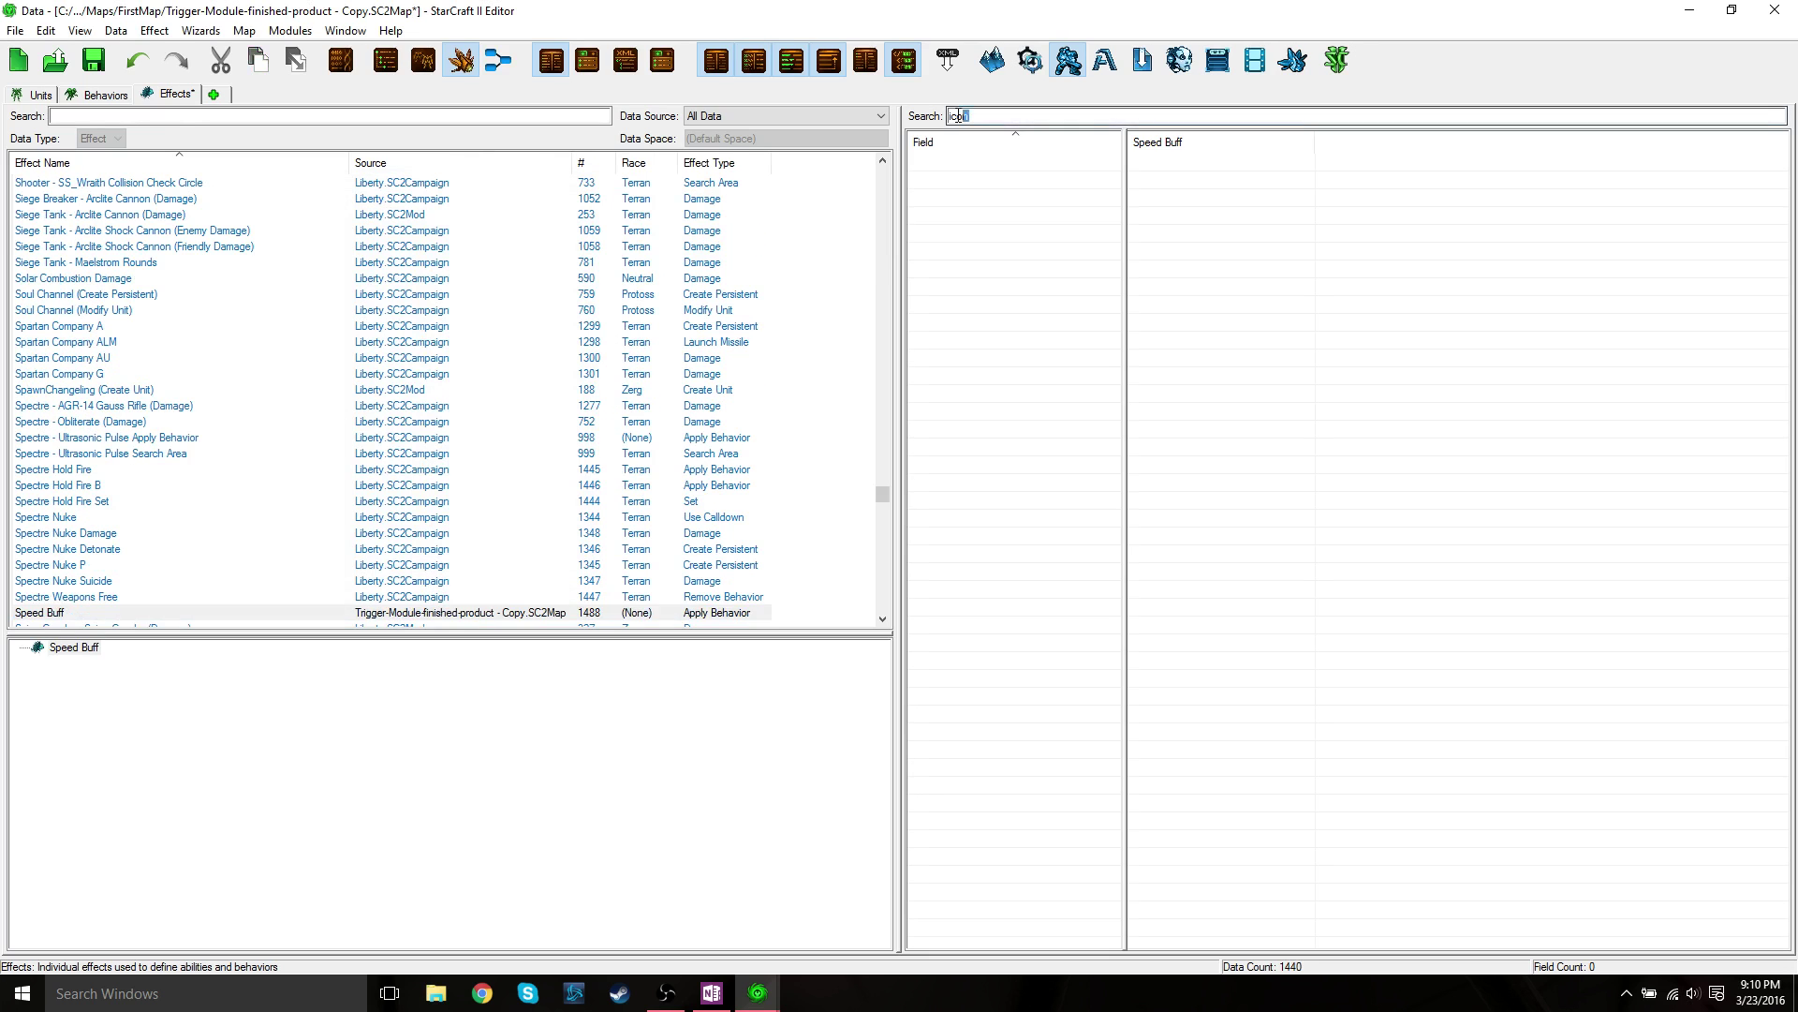
key(BackSpace)
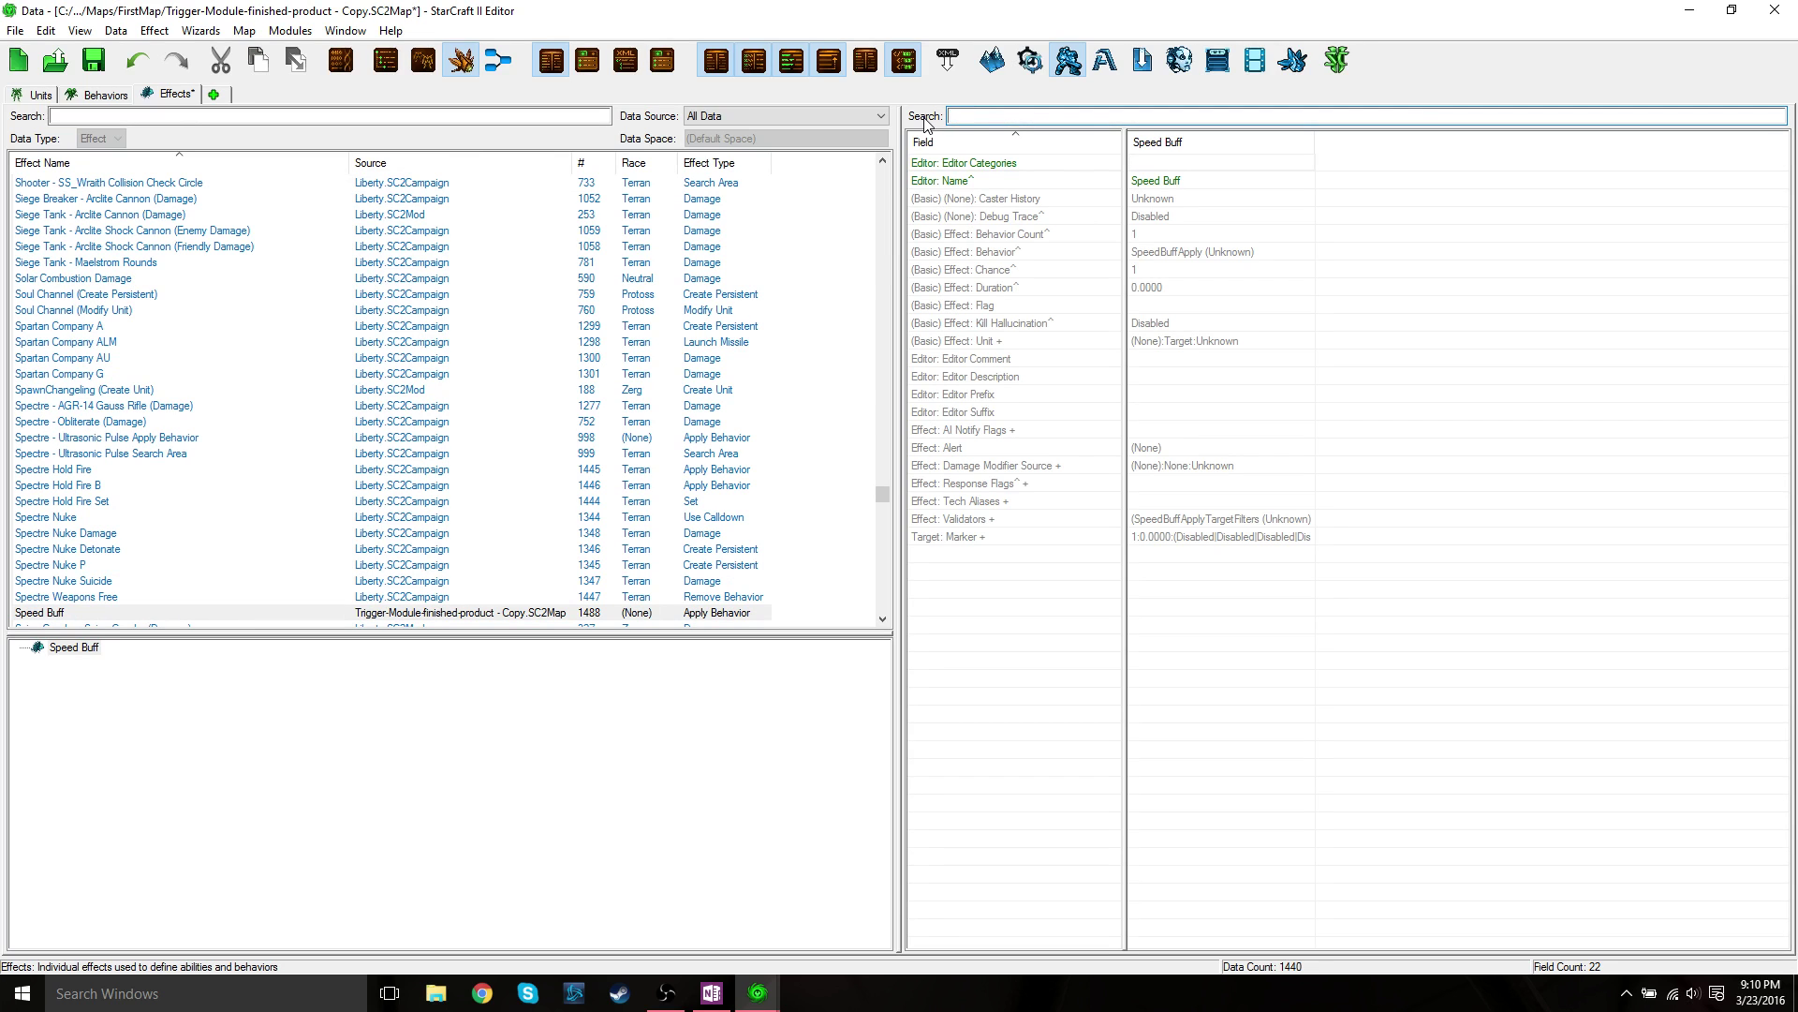
text(behav)
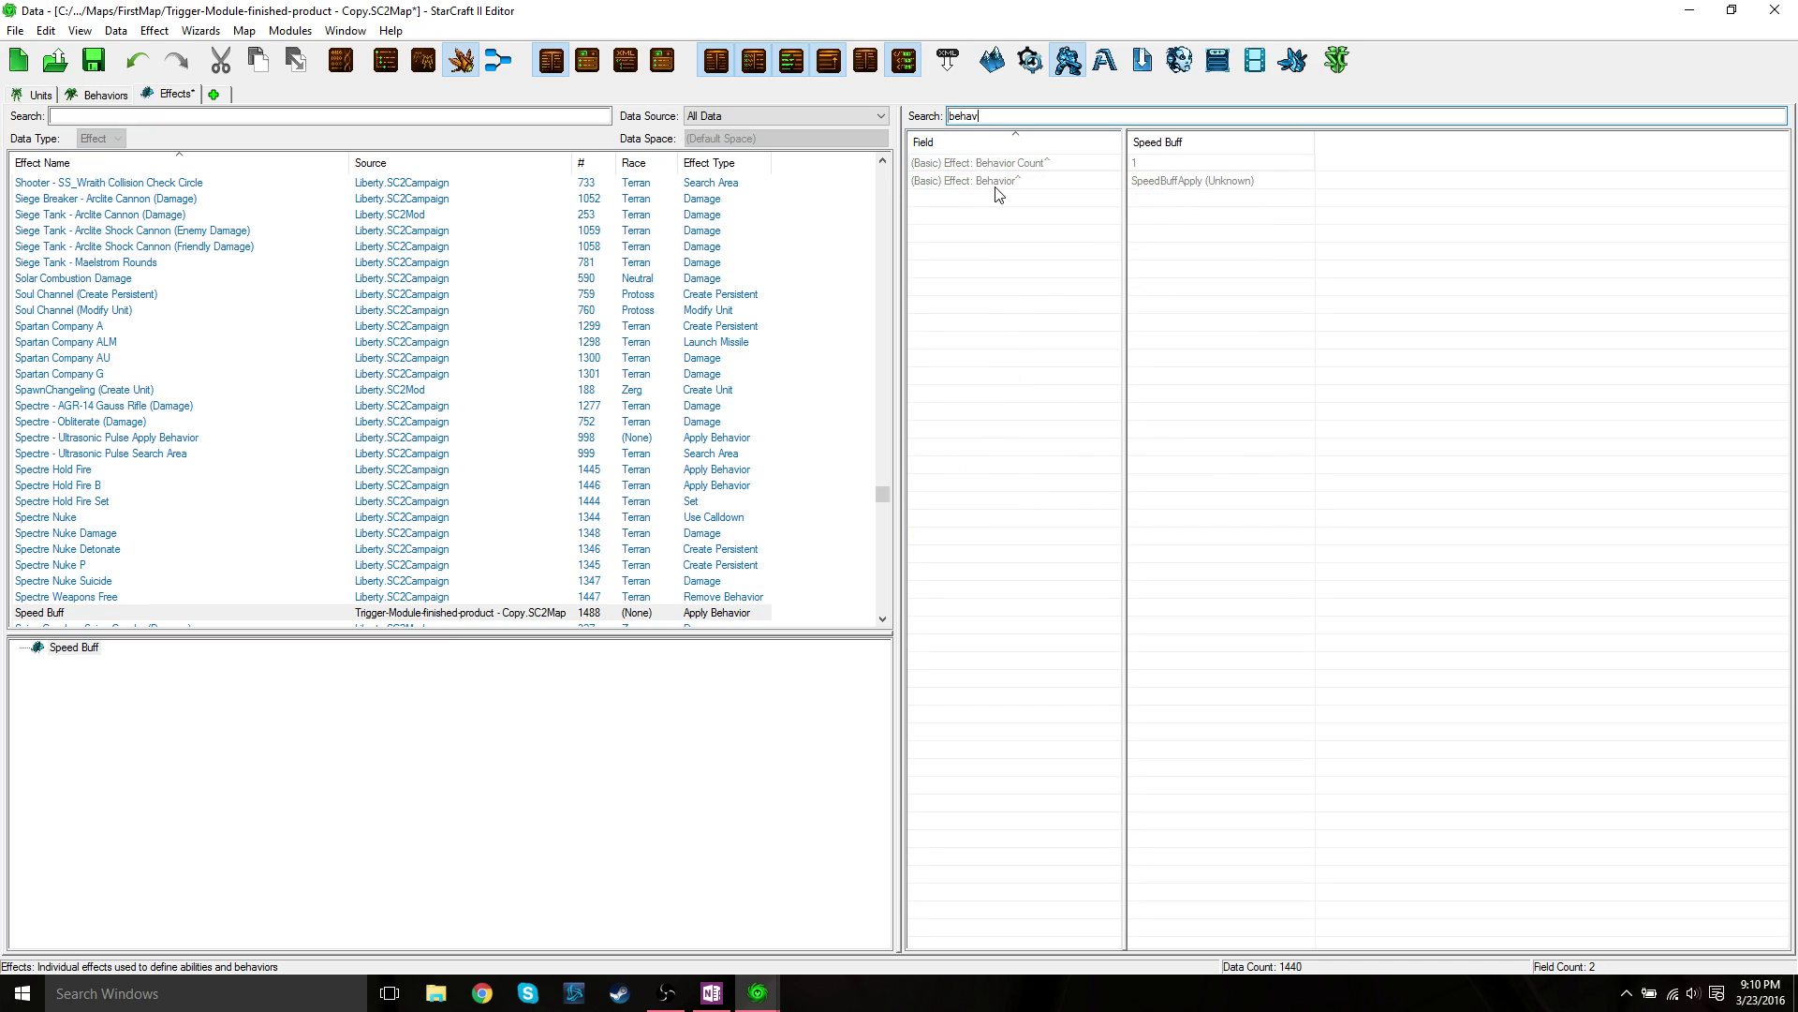
double_click(1166, 185)
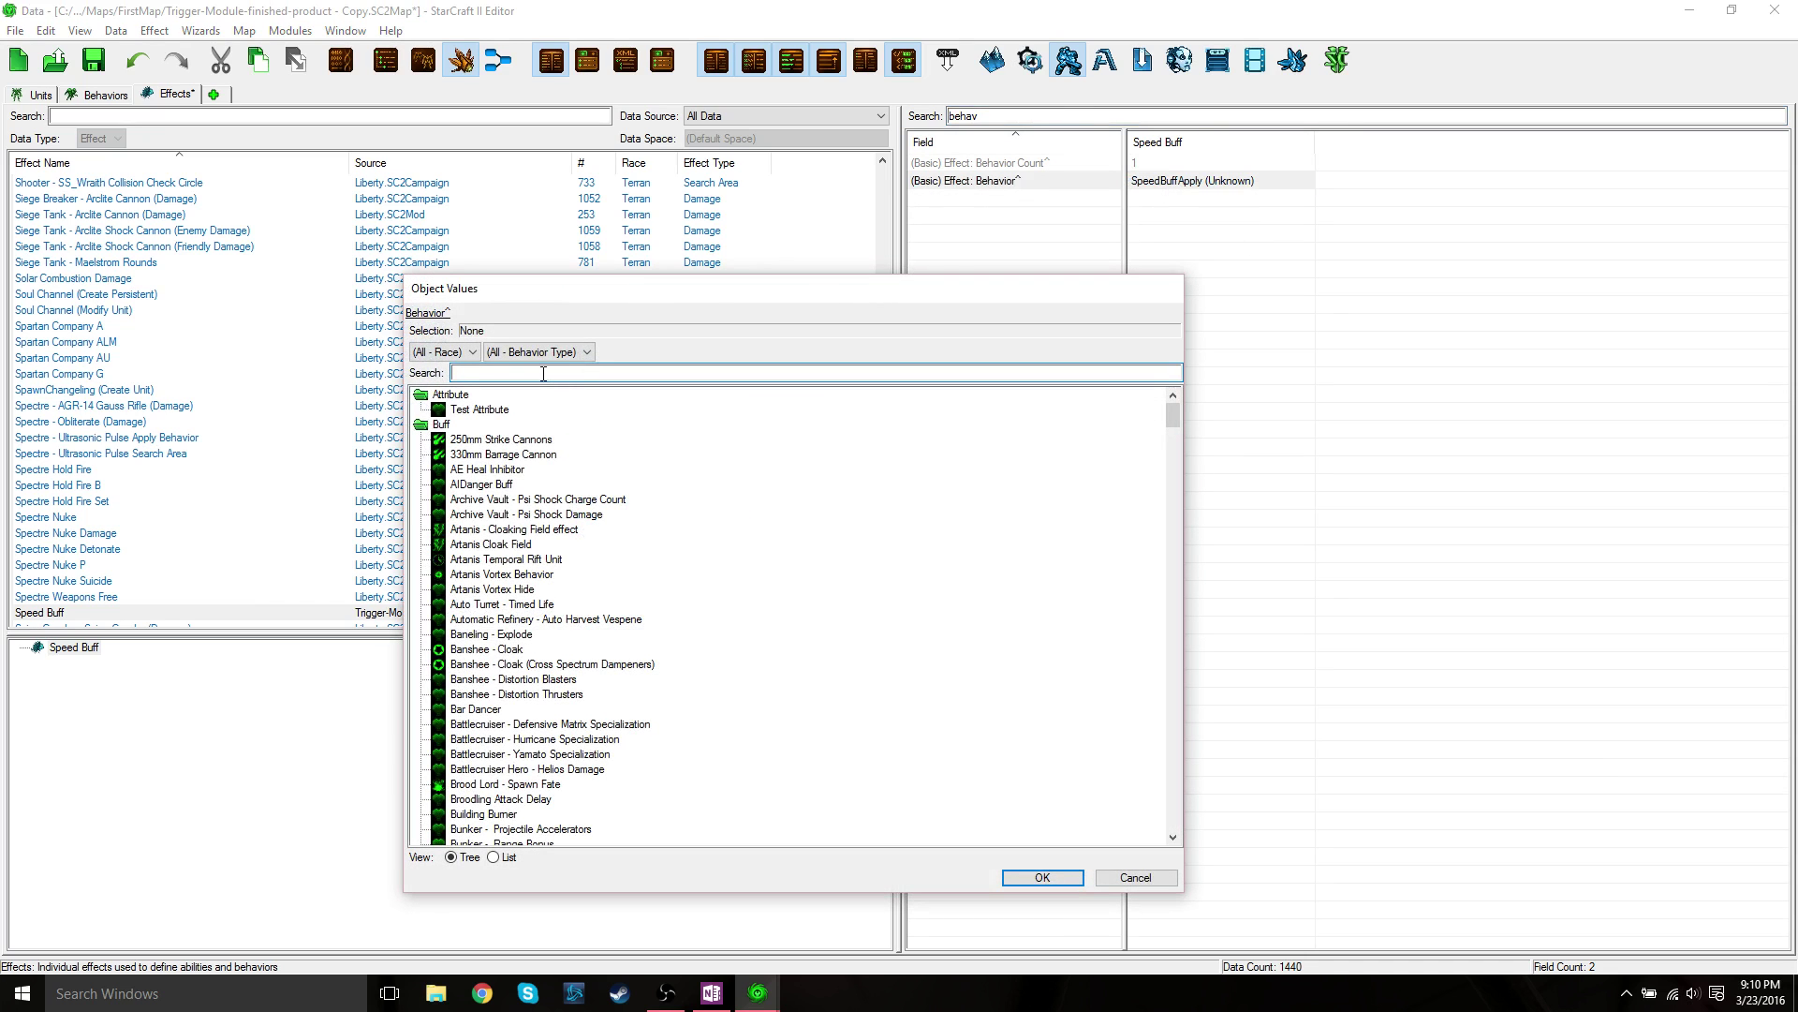
text(speed)
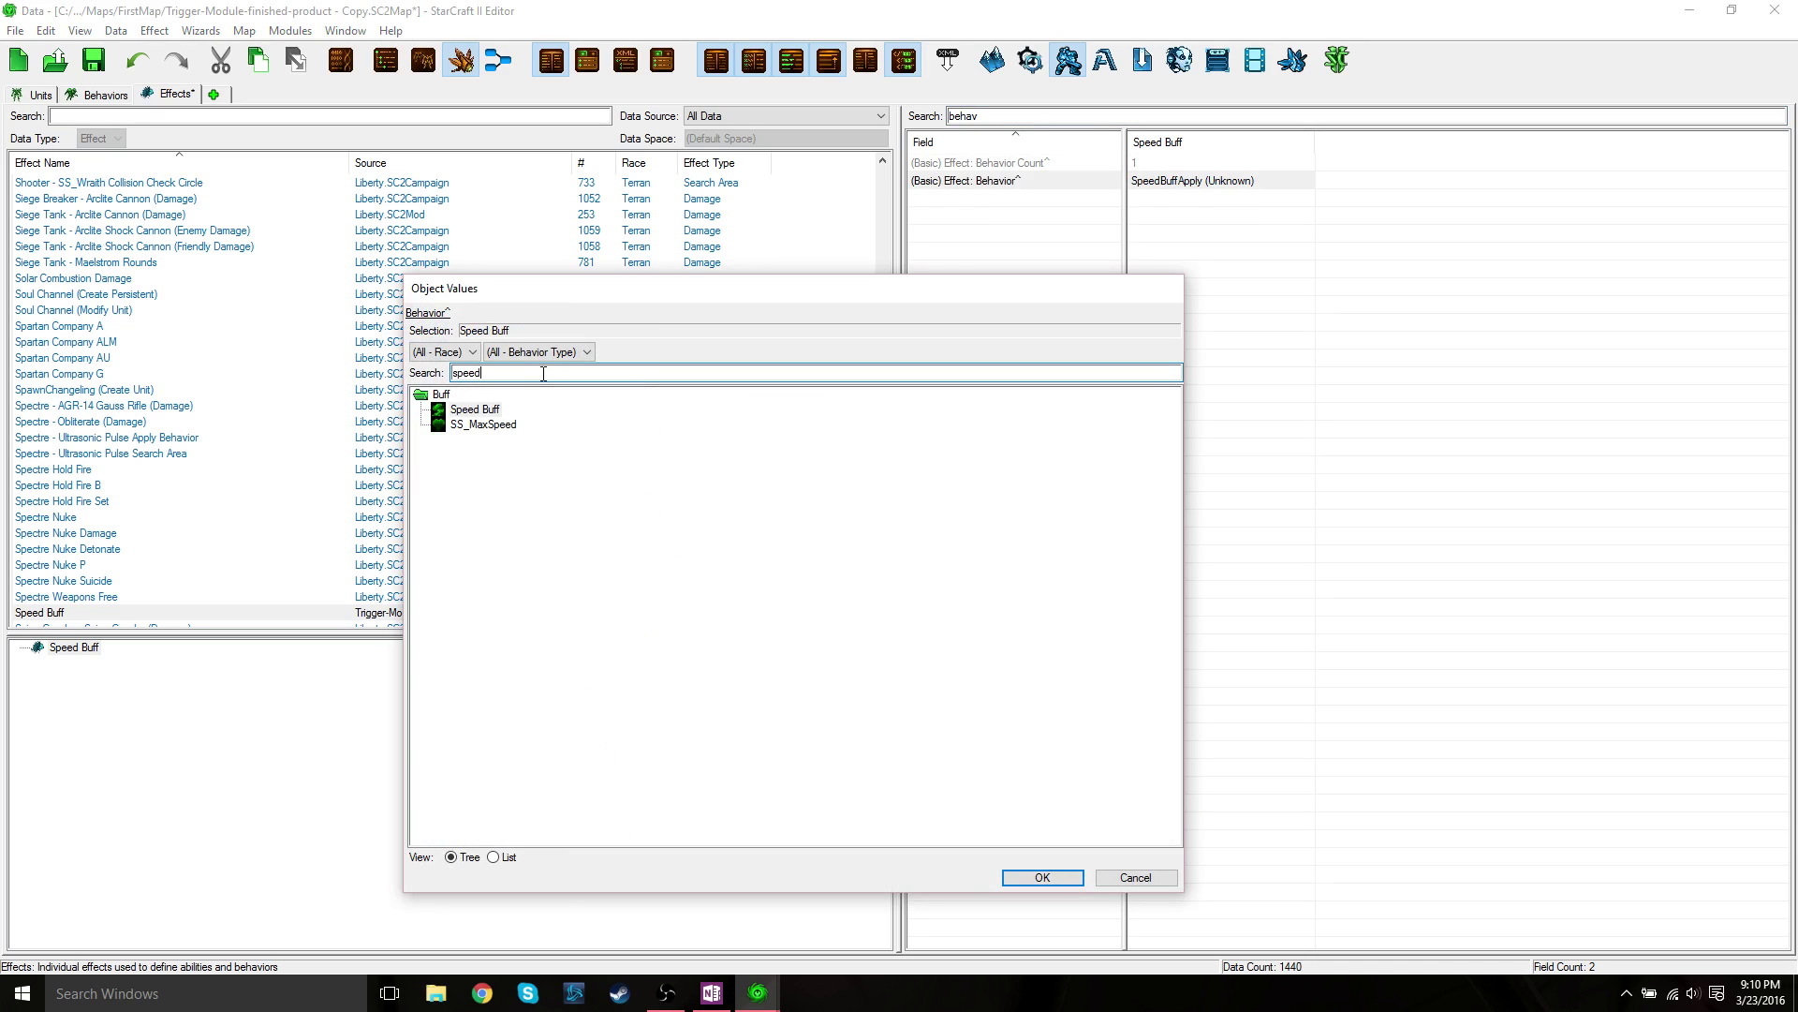
click(476, 413)
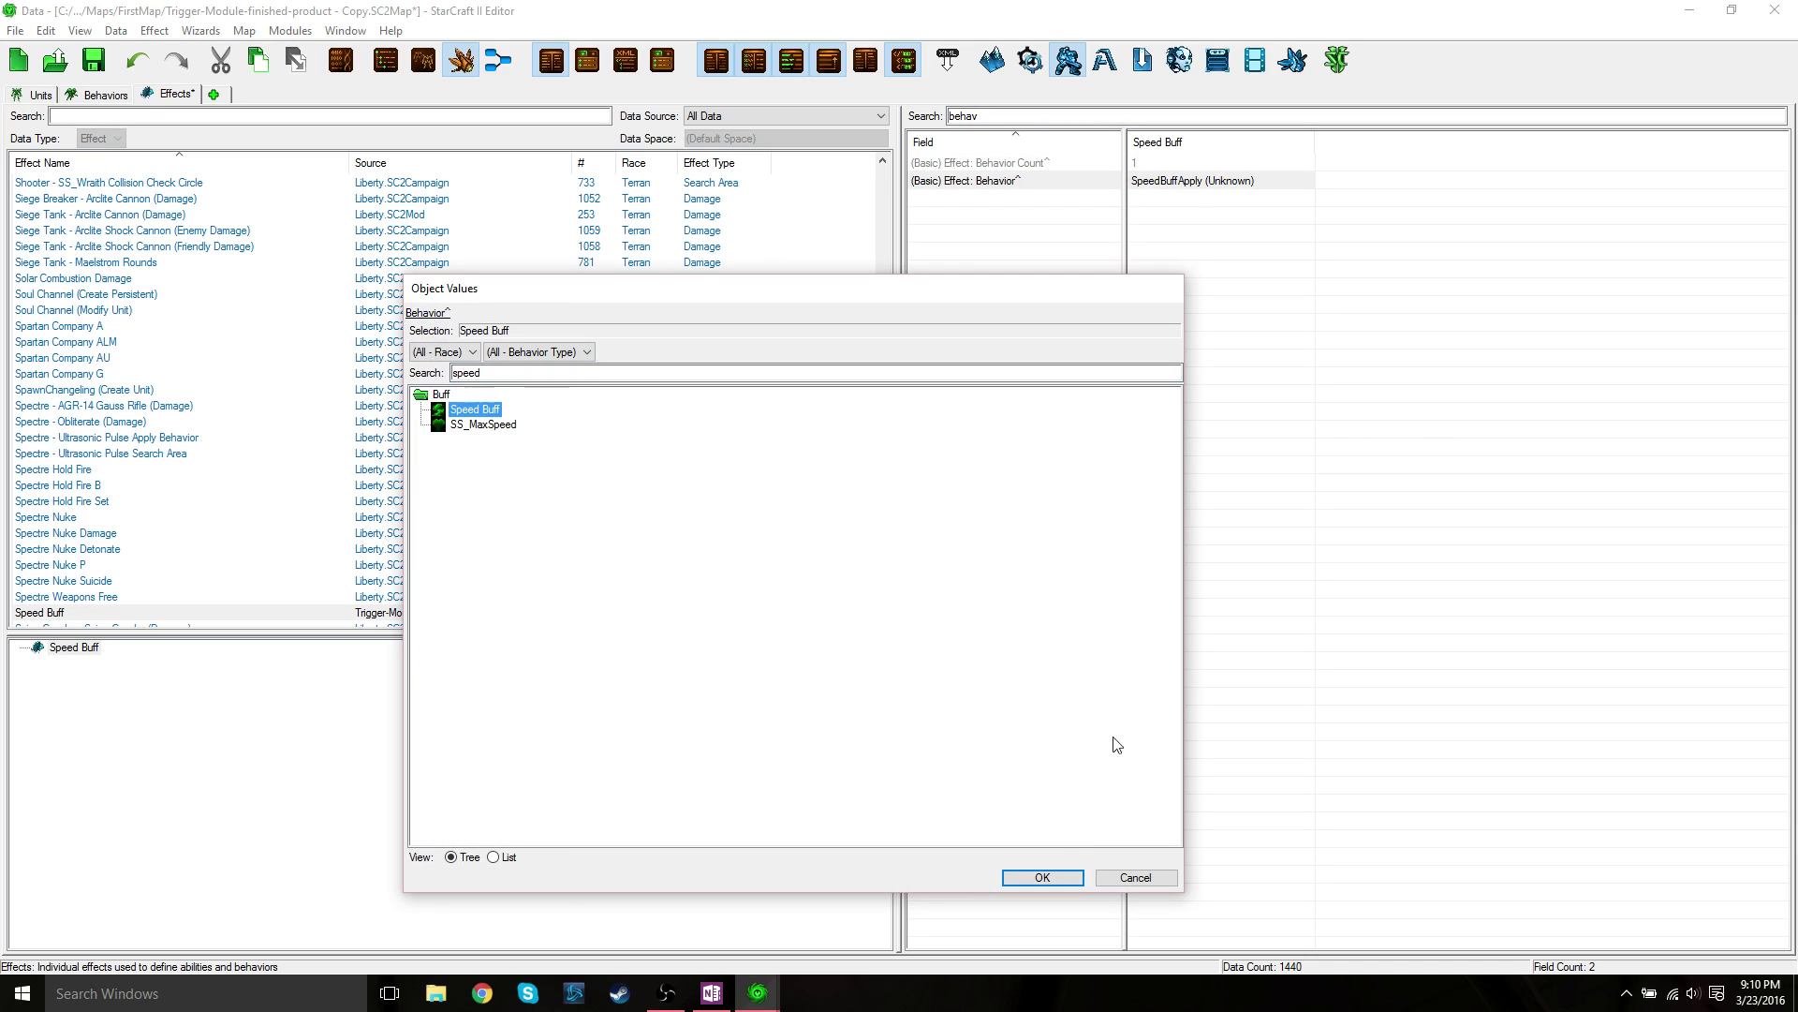
click(1080, 880)
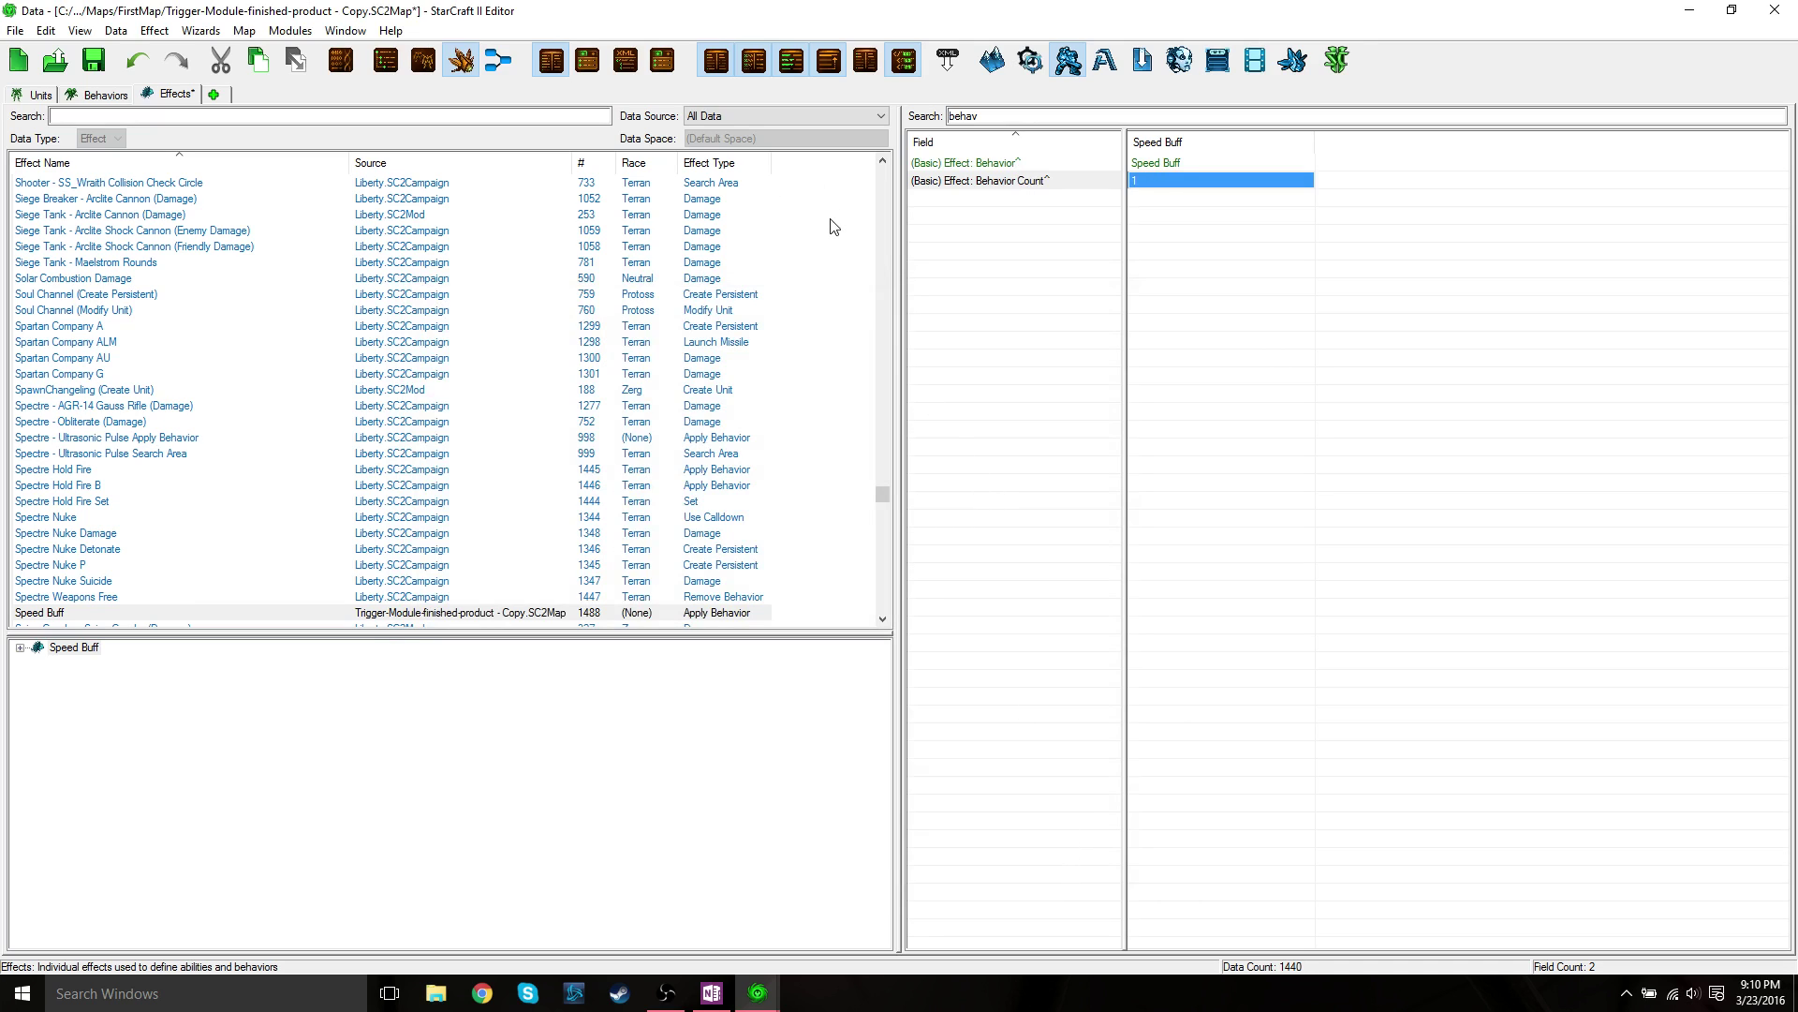
double_click(964, 115)
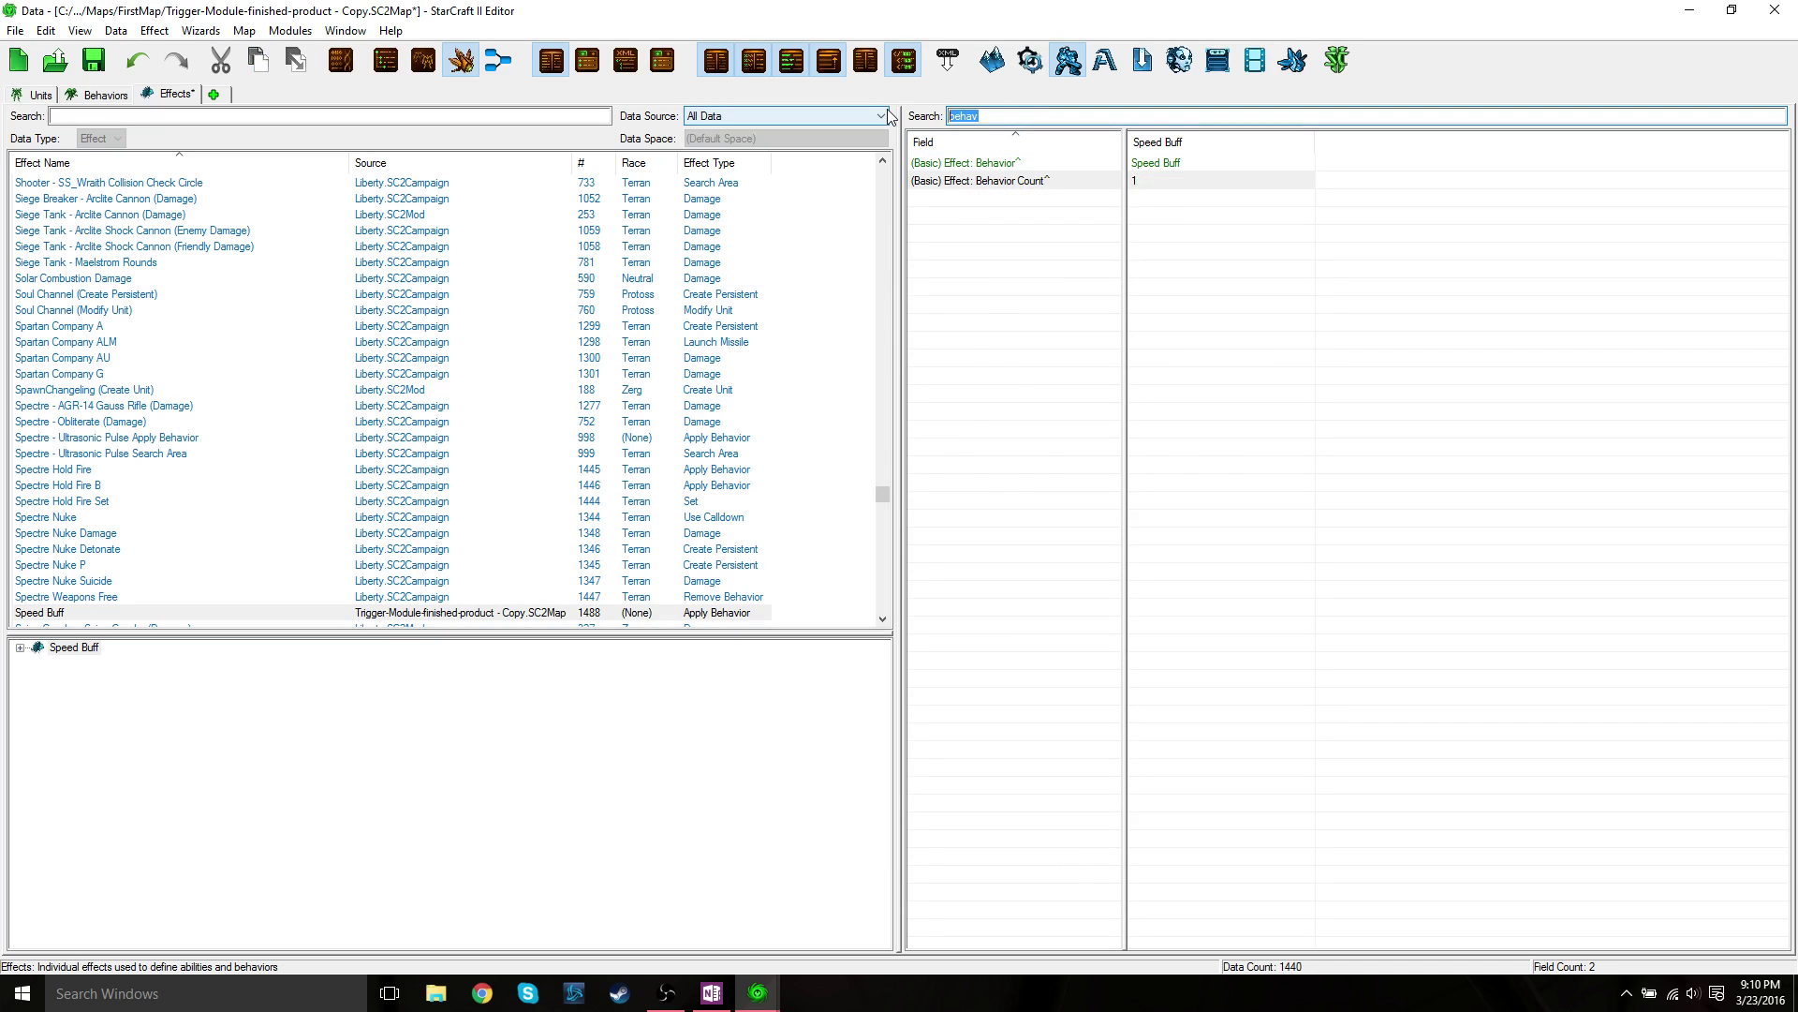
key(BackSpace)
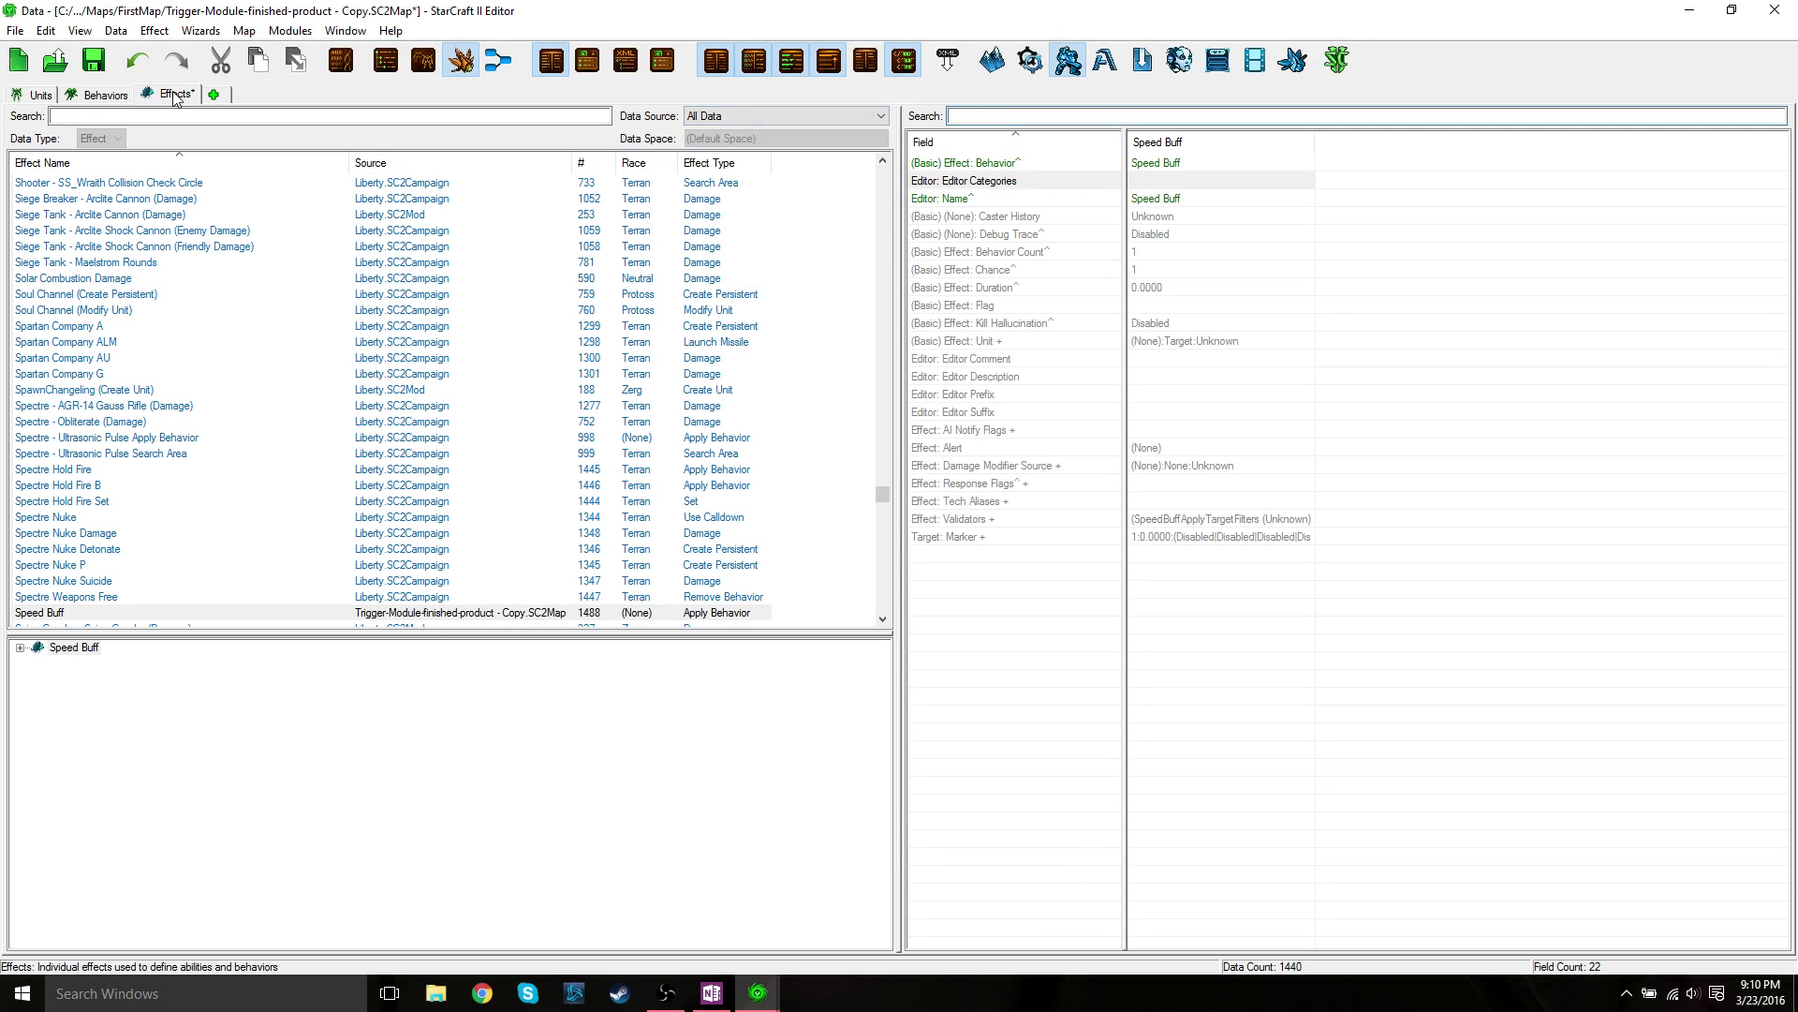
- Add a Search Area effect named Speed Buff Search with ID SpeedBuffSearch
right_click(821, 225)
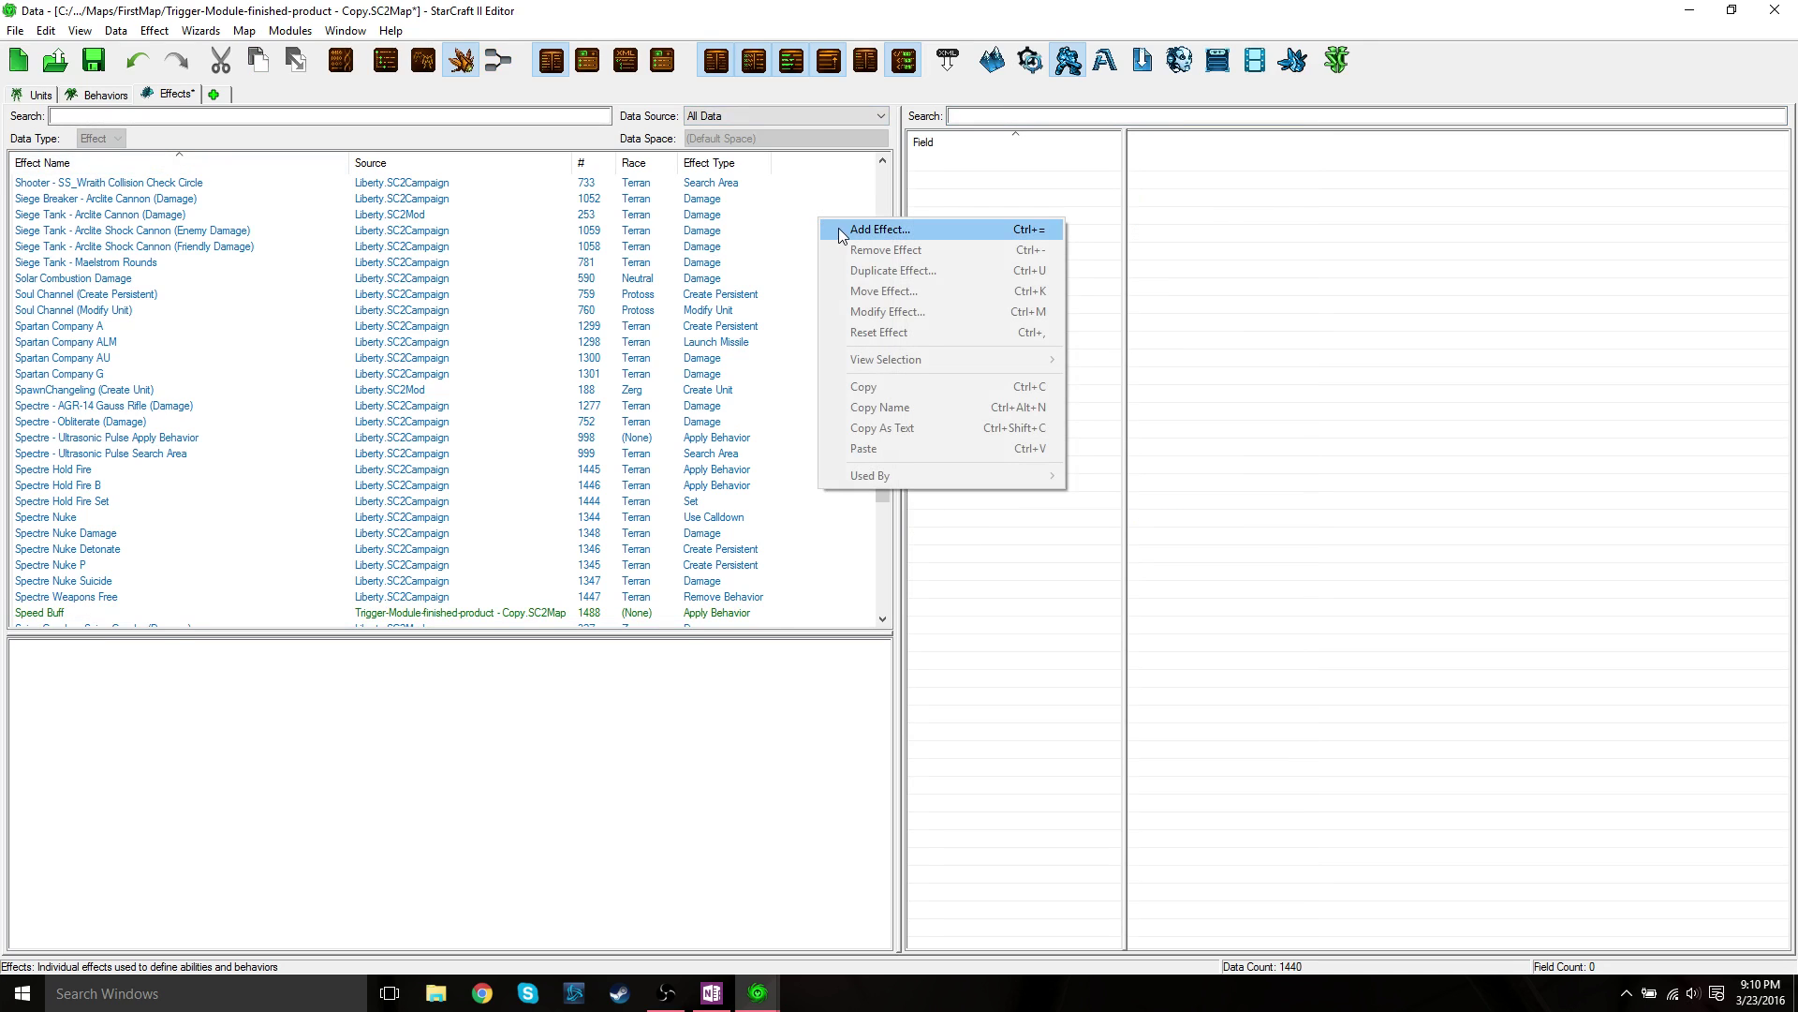
click(846, 232)
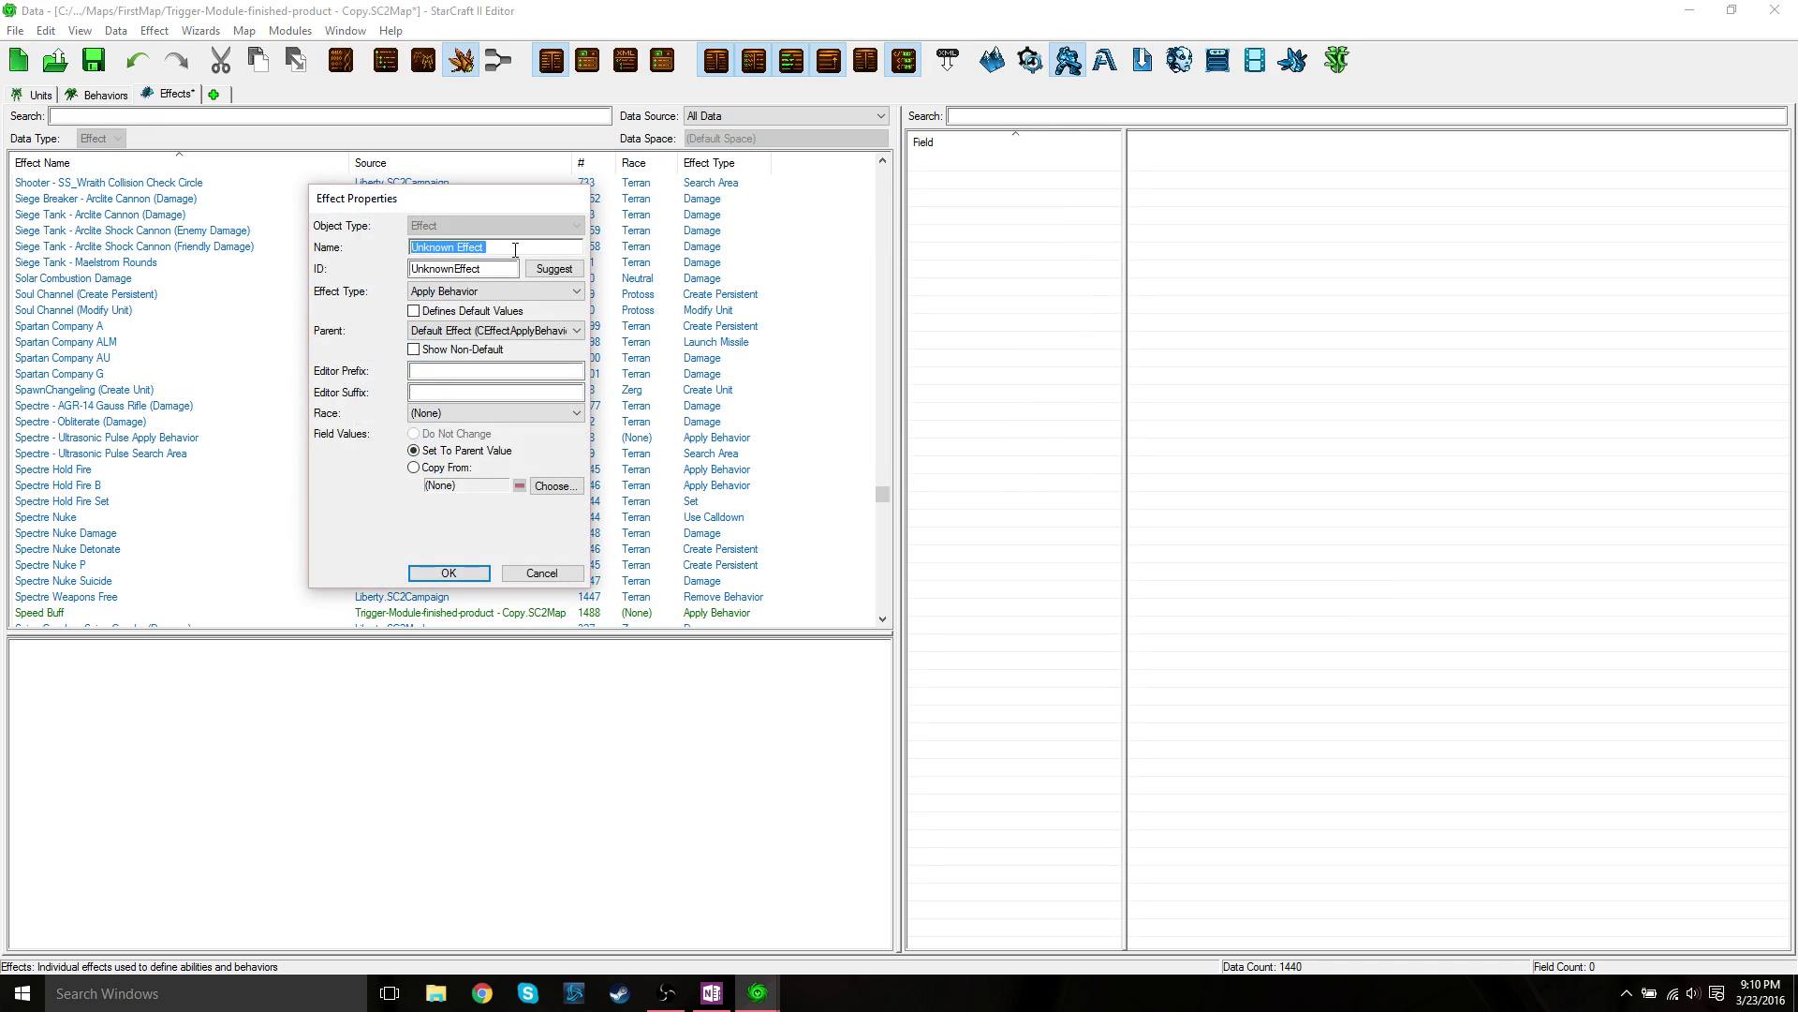
text(Speed Buff Search)
click(531, 270)
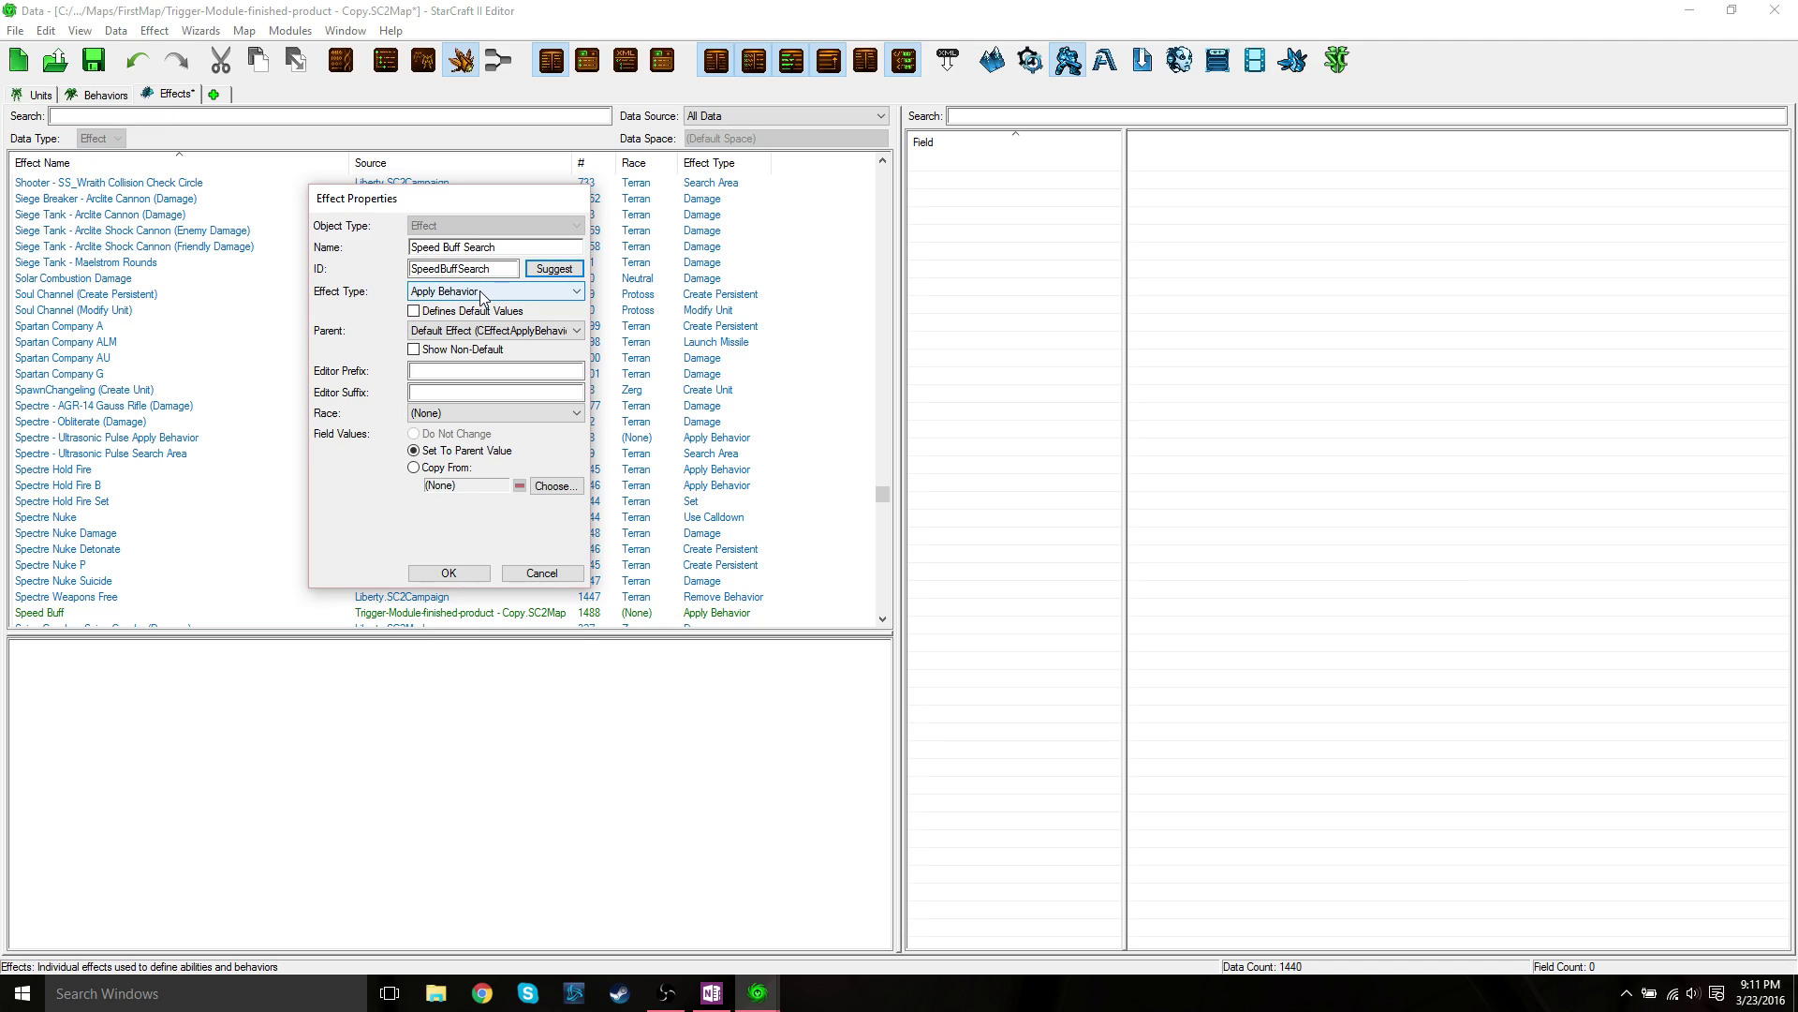
click(480, 291)
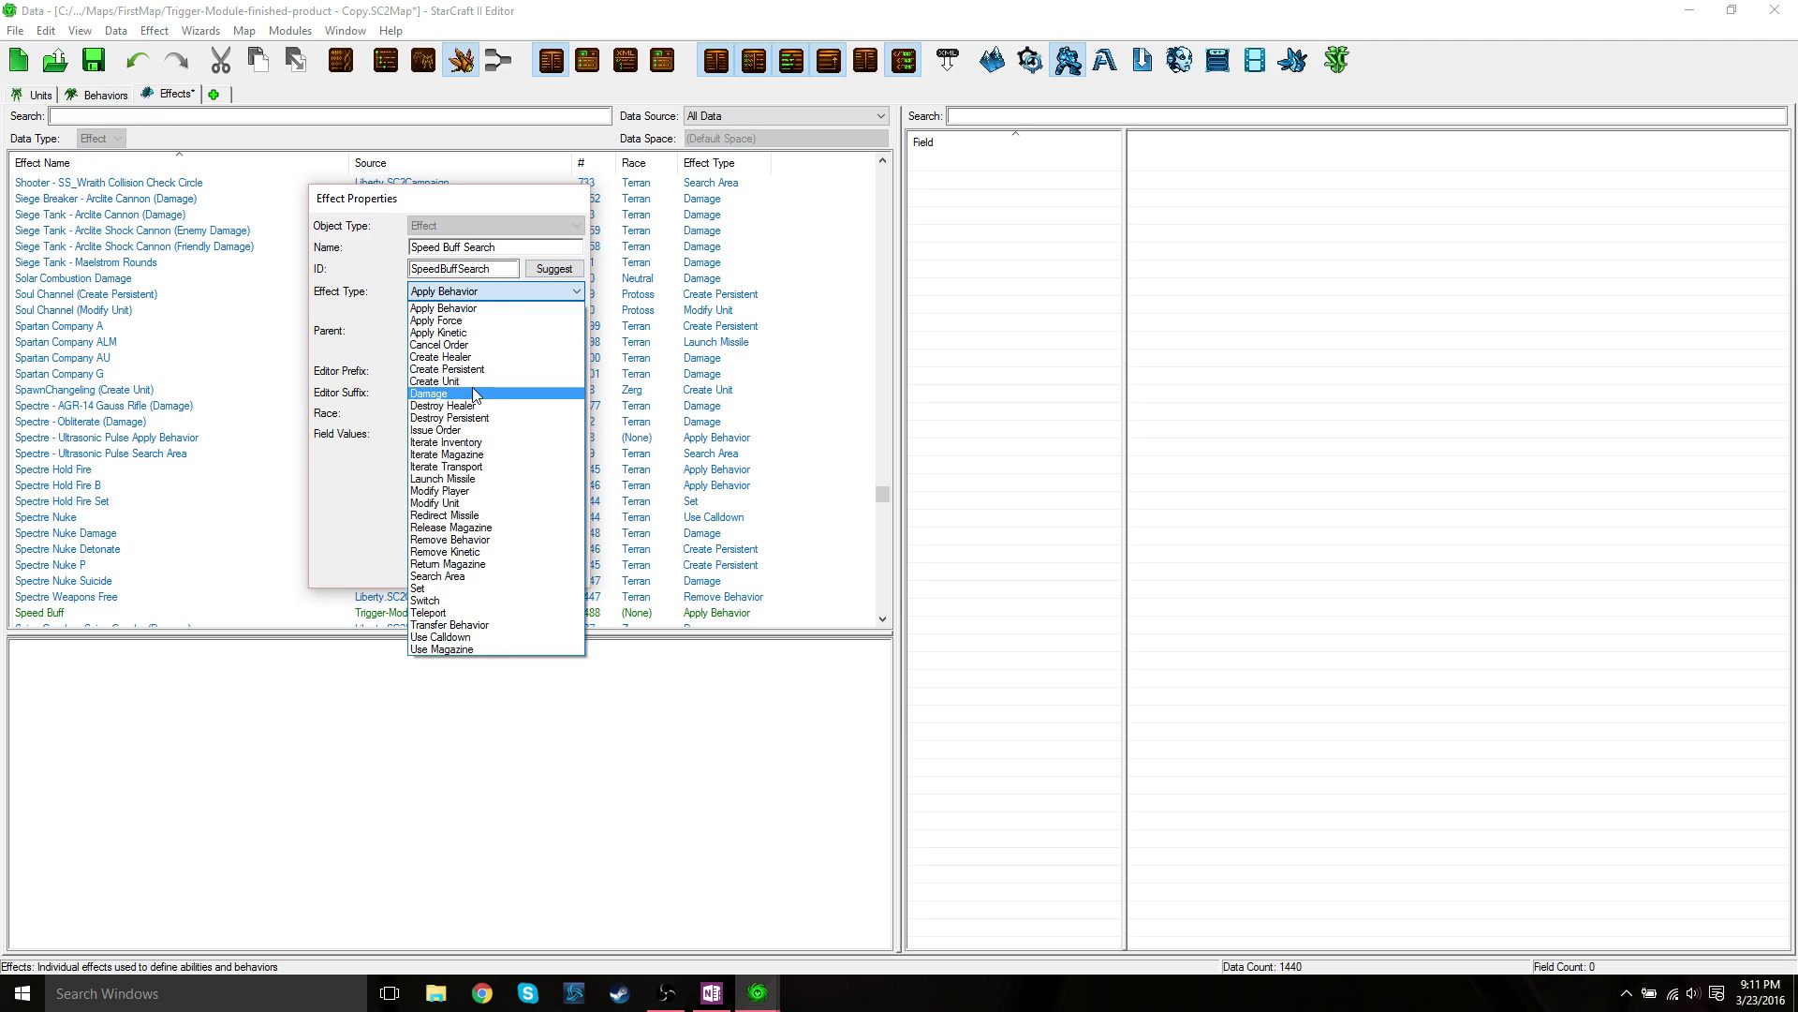
click(464, 576)
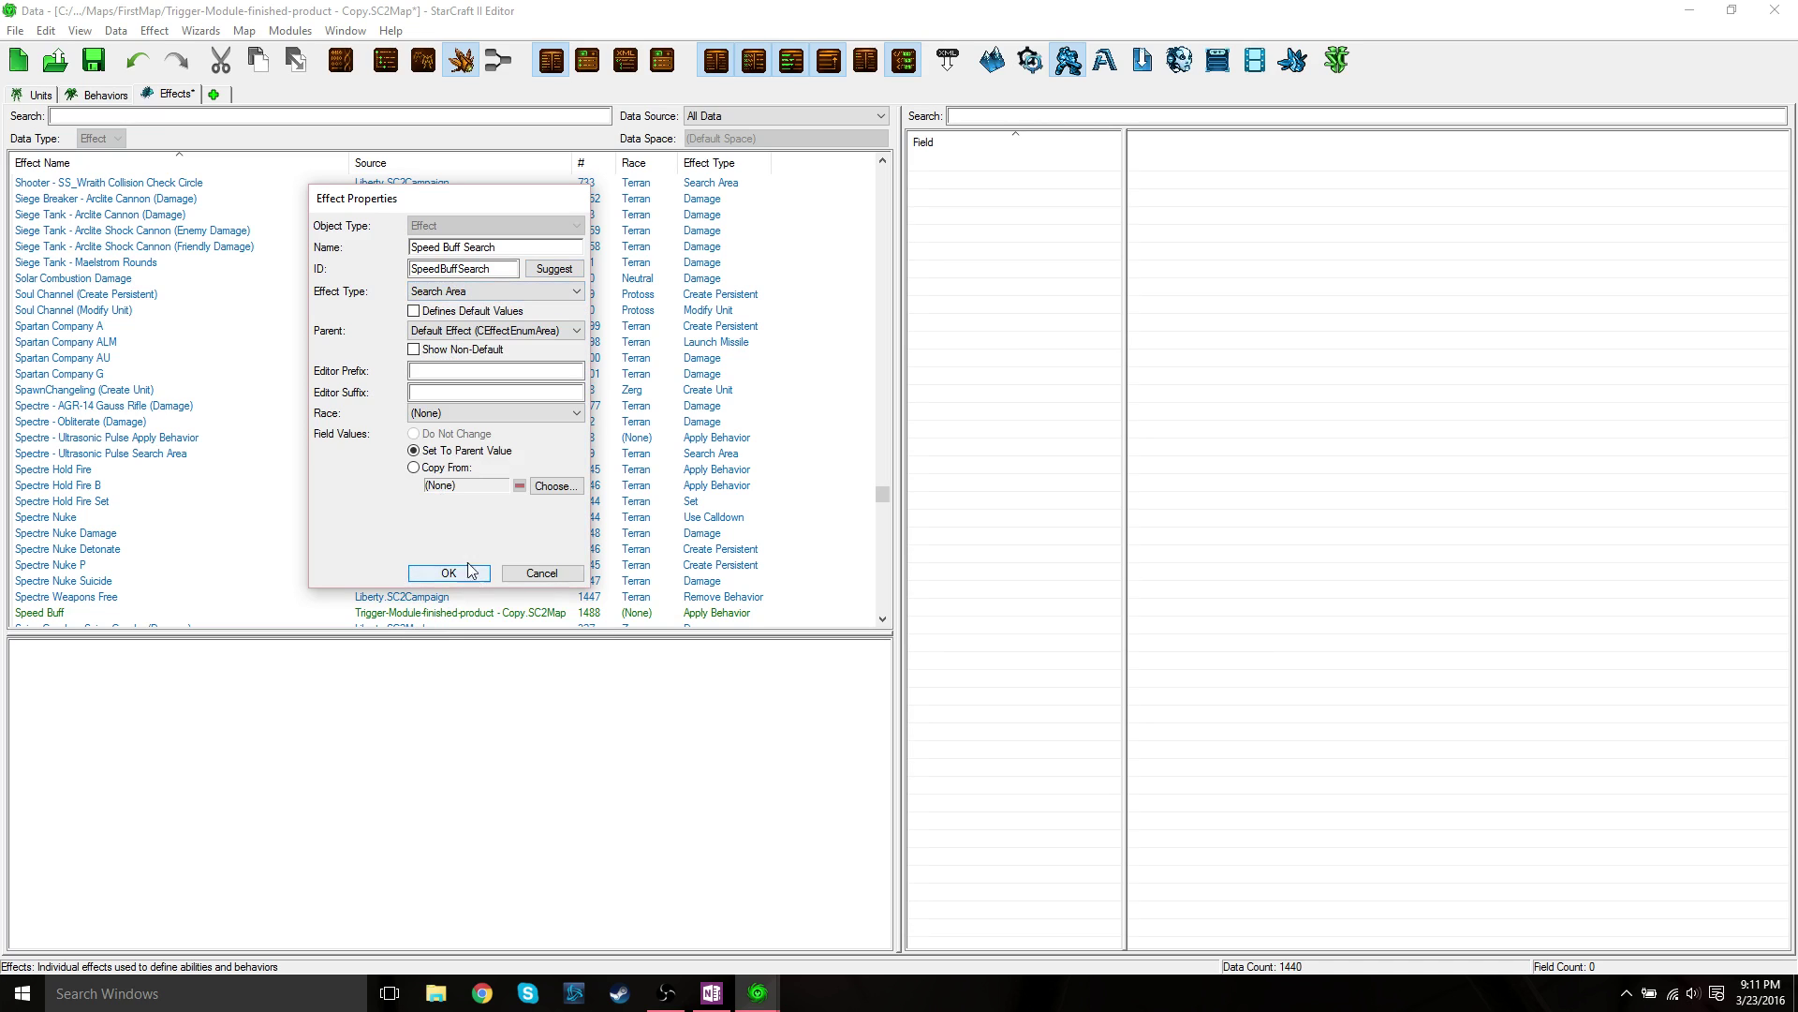
click(450, 575)
- Add one 360° area with radius 5 to Speed Buff Search's Areas field
click(451, 574)
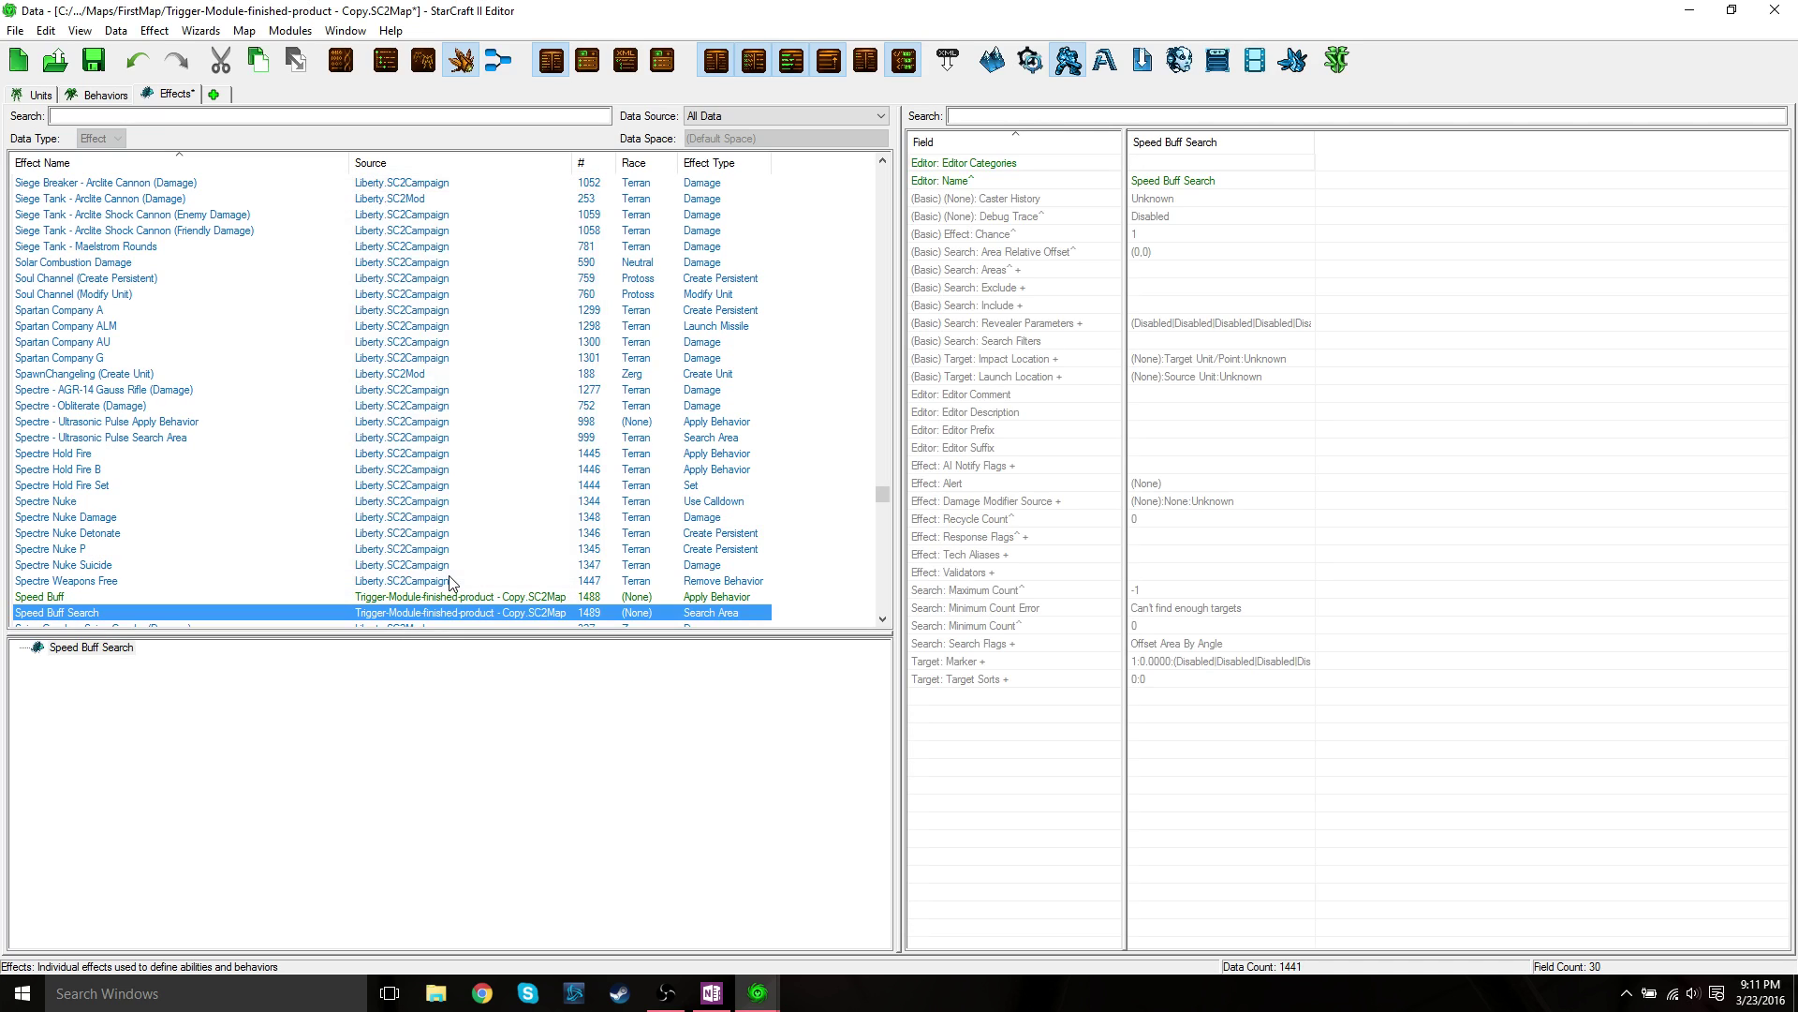
click(987, 117)
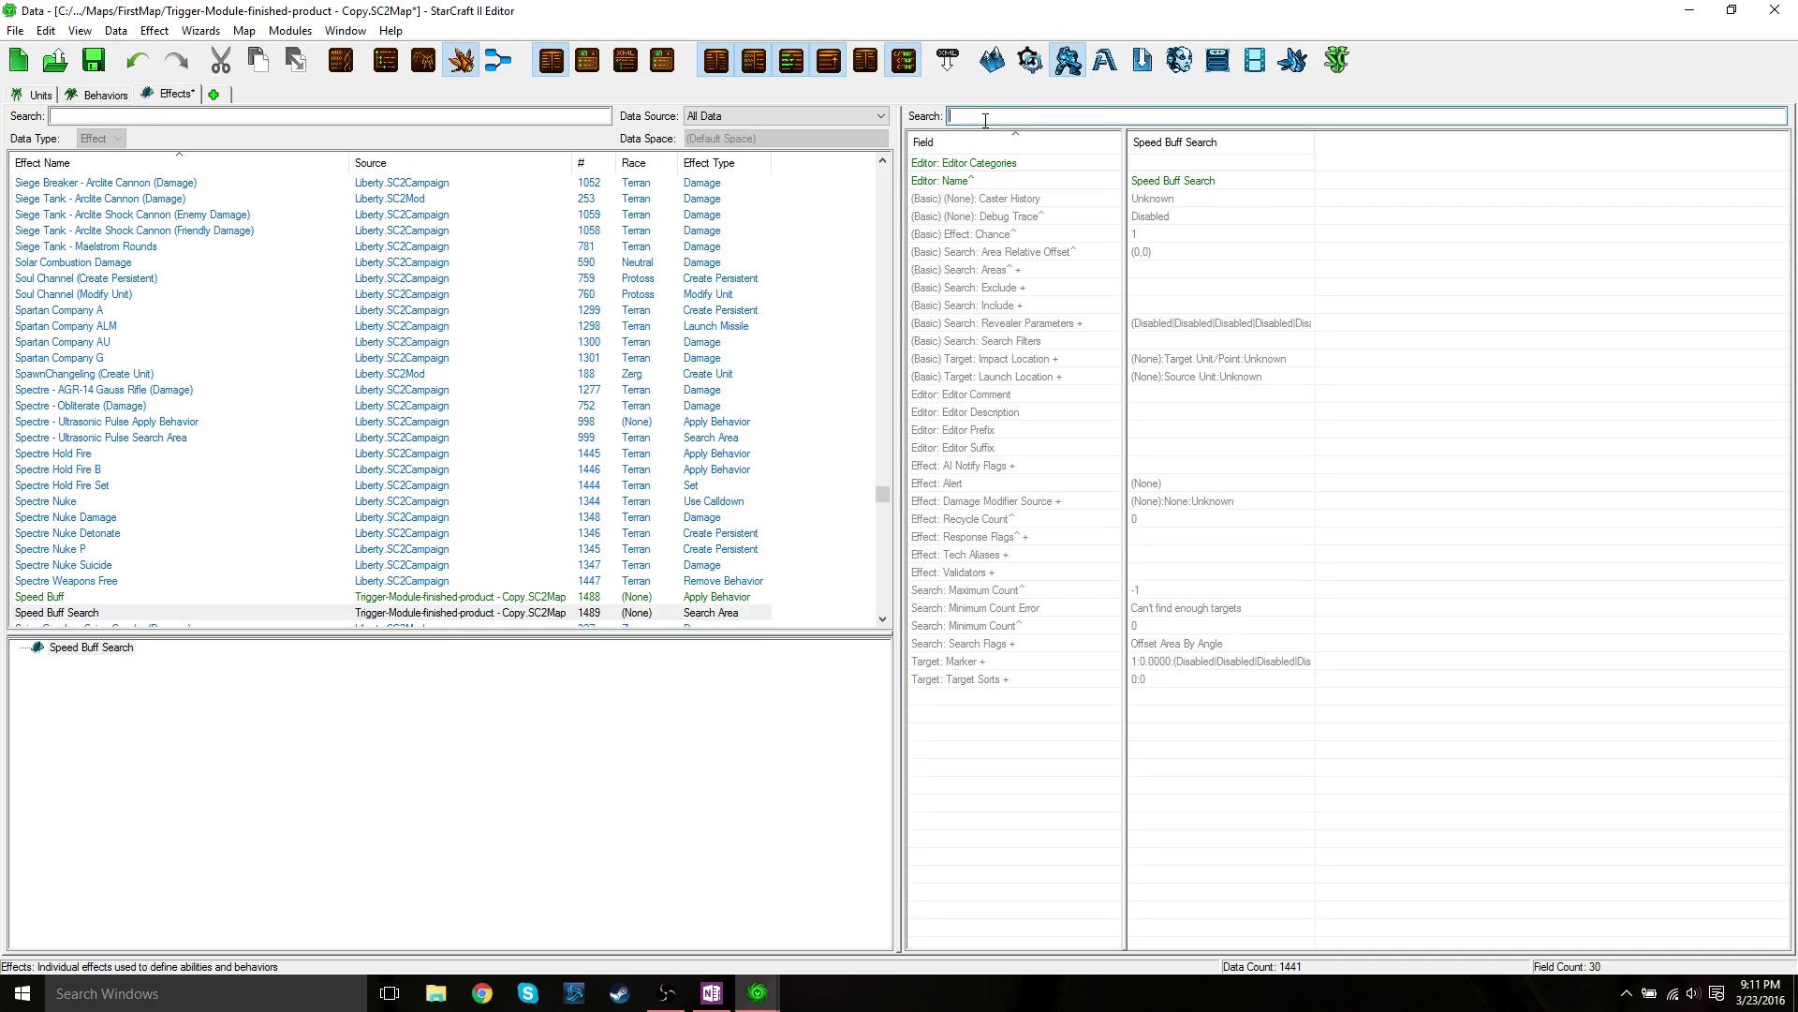
text(areas)
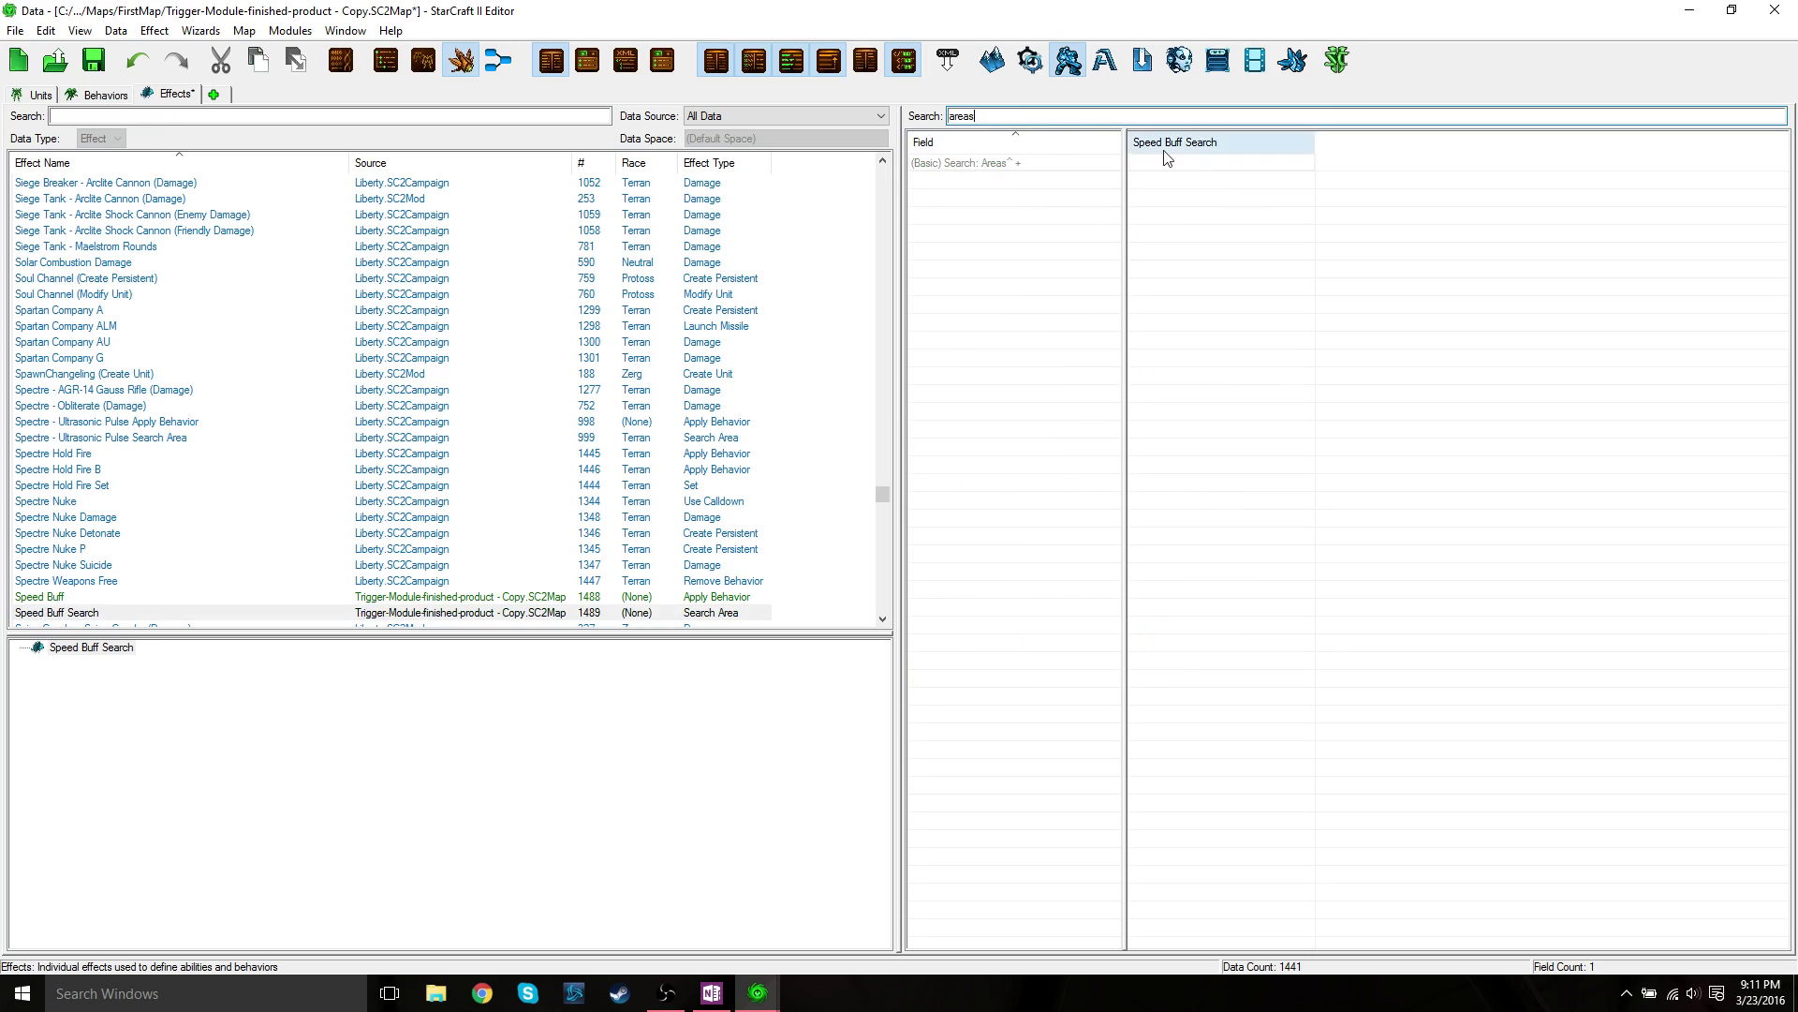
double_click(1182, 164)
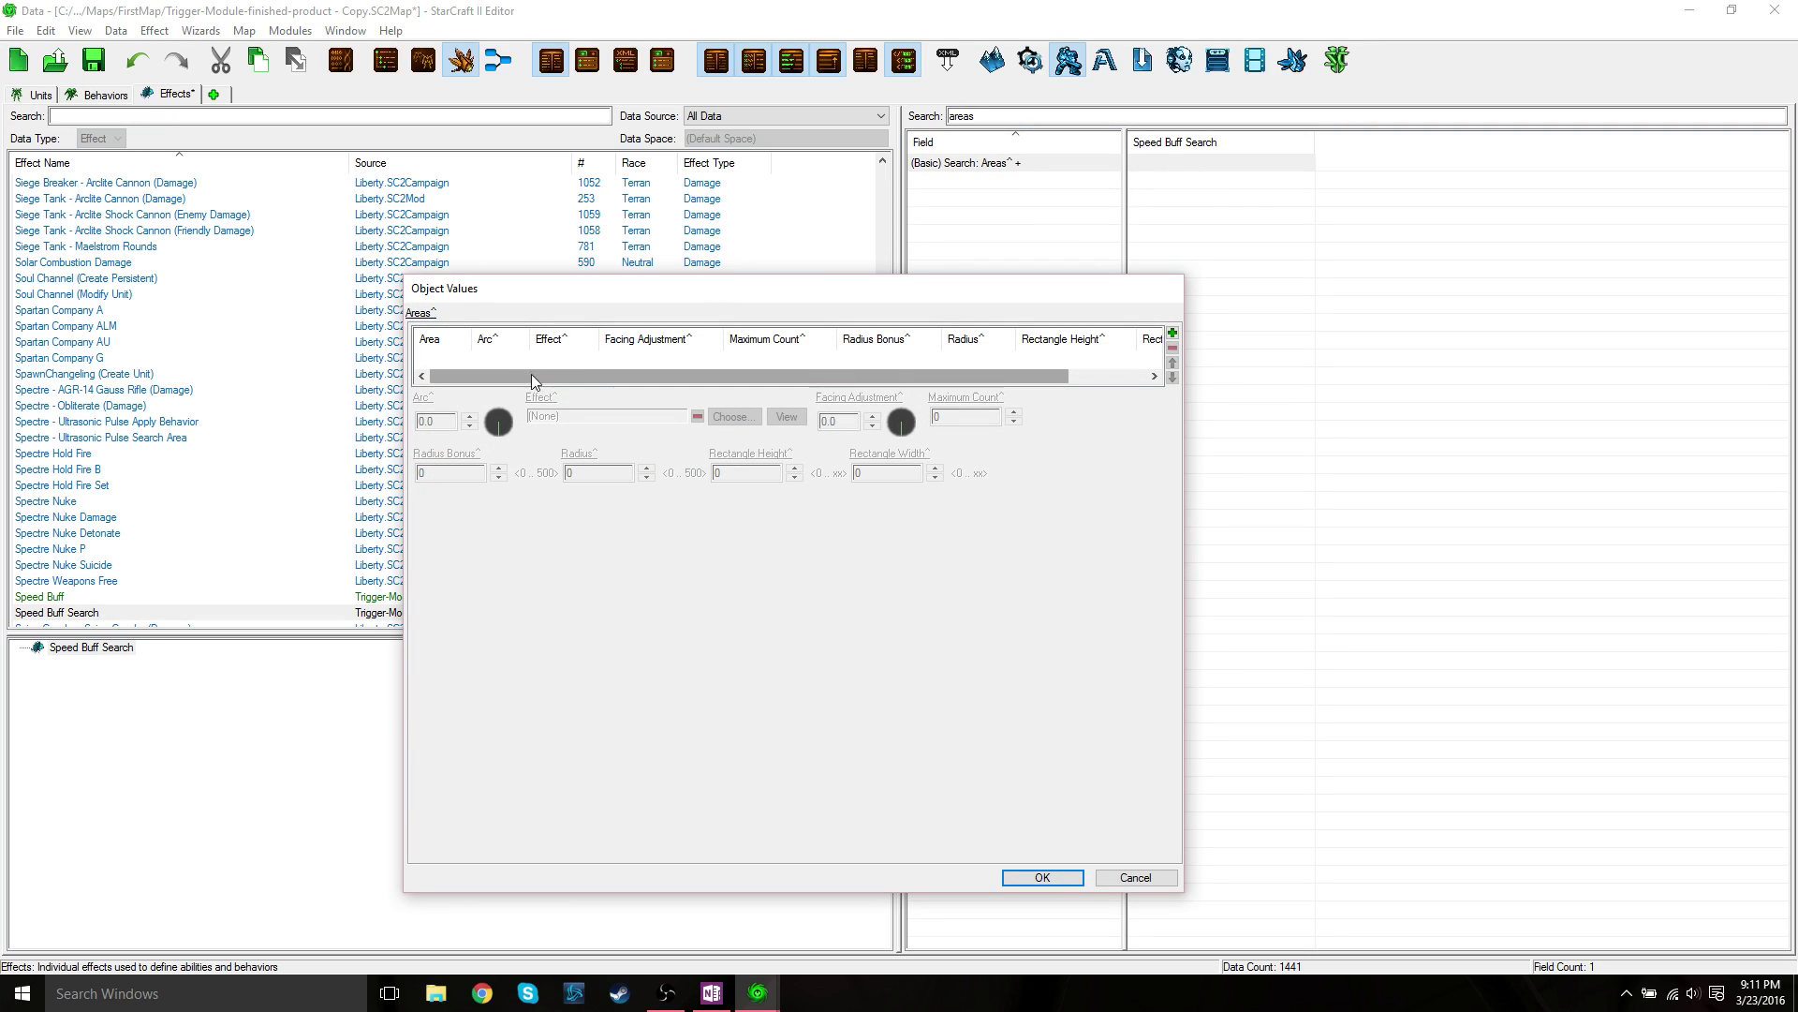
click(1171, 334)
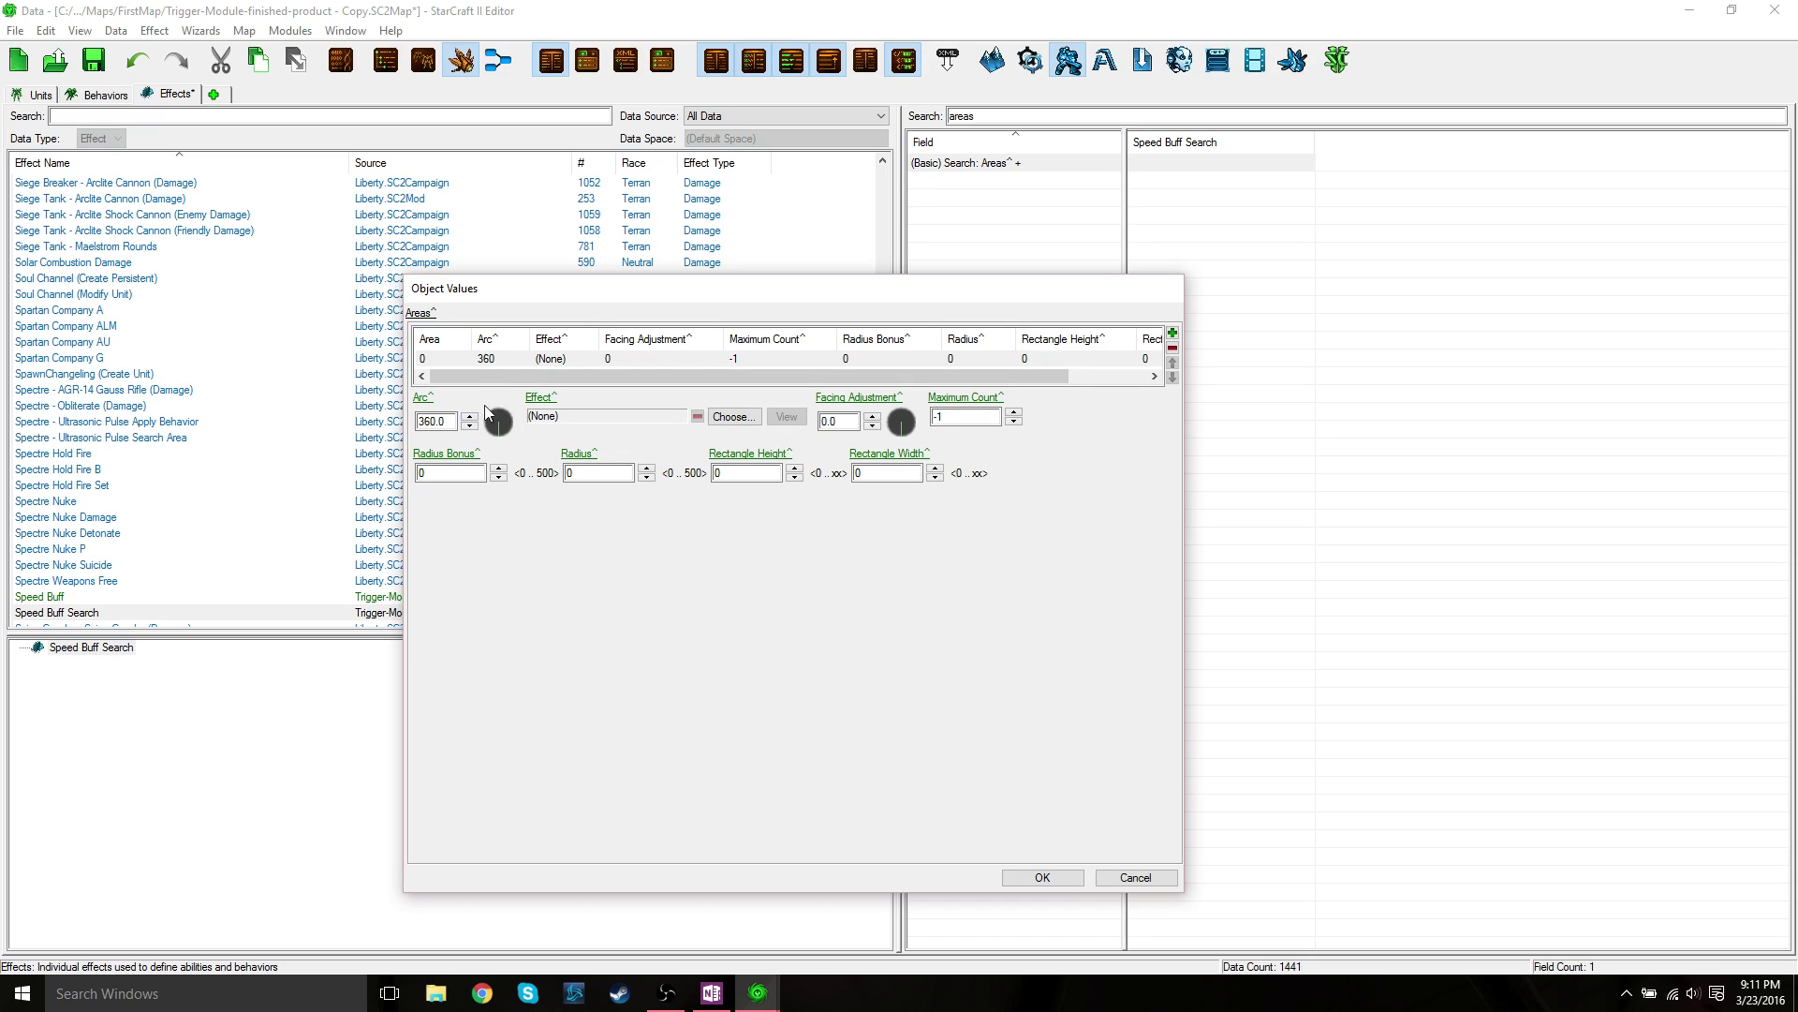
click(637, 426)
click(973, 416)
click(565, 473)
text(5)
- Make that search area apply the Speed Buff effect
click(733, 418)
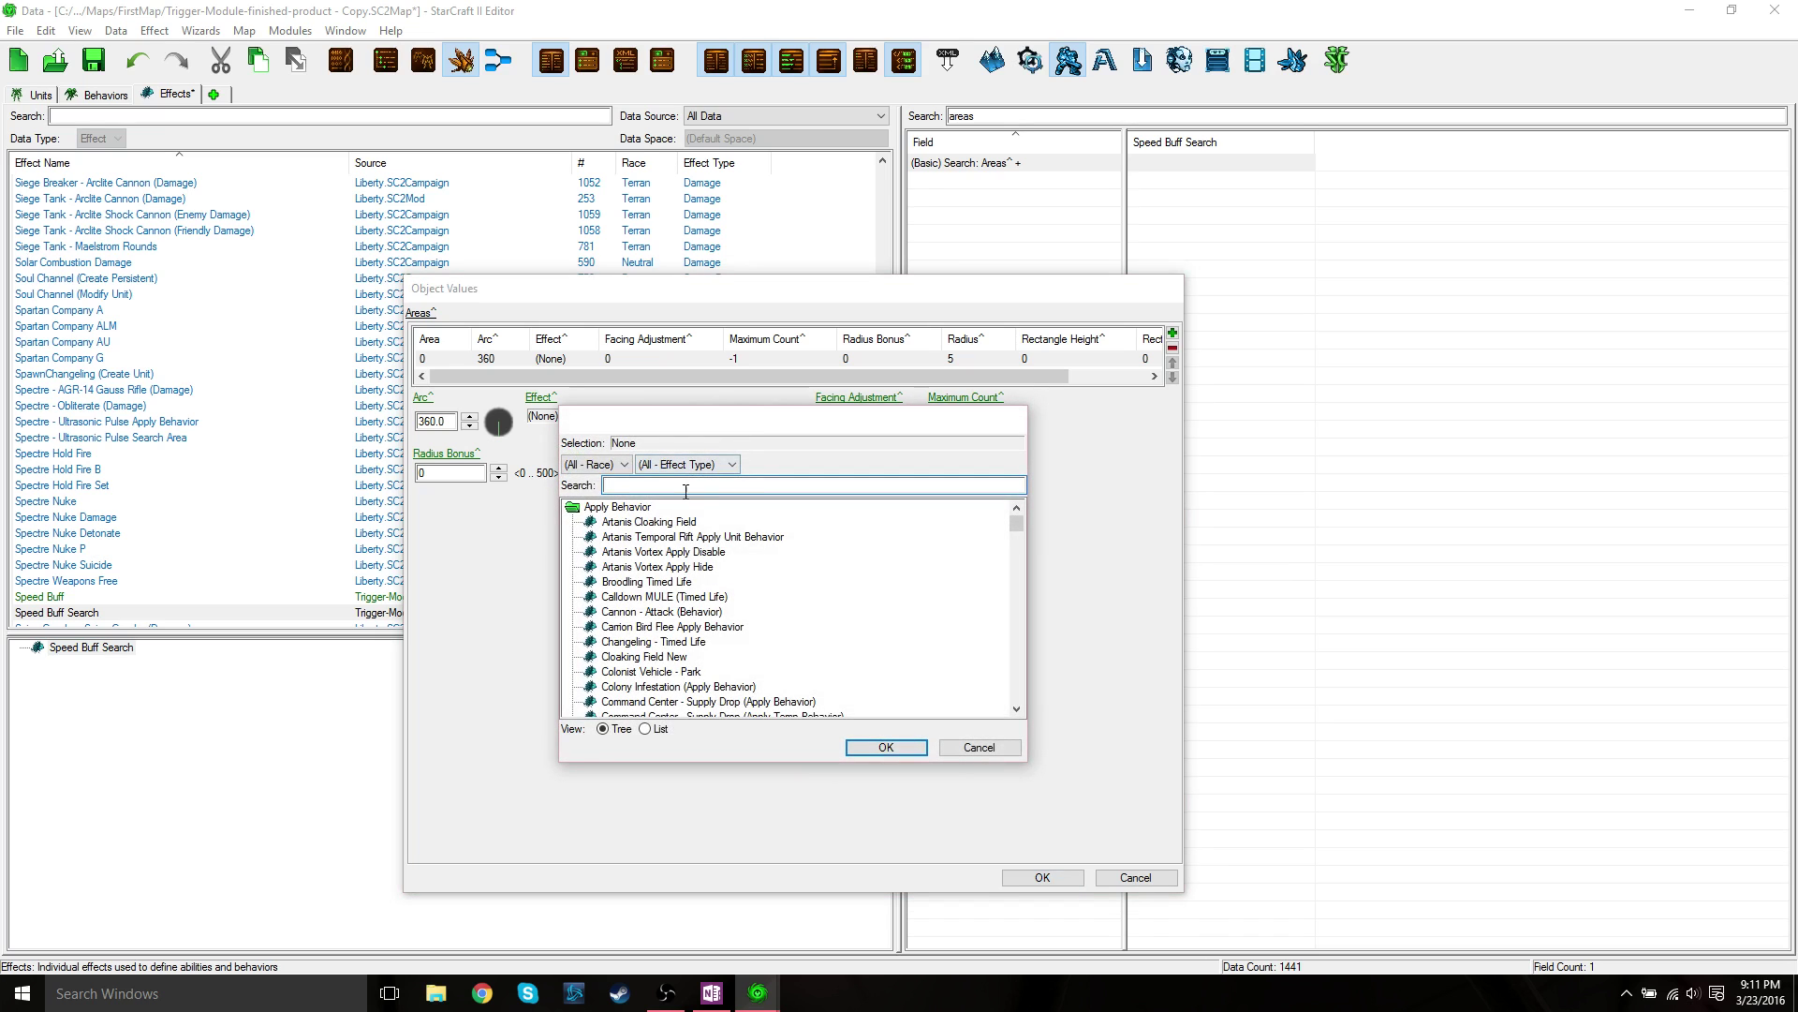
text(speed)
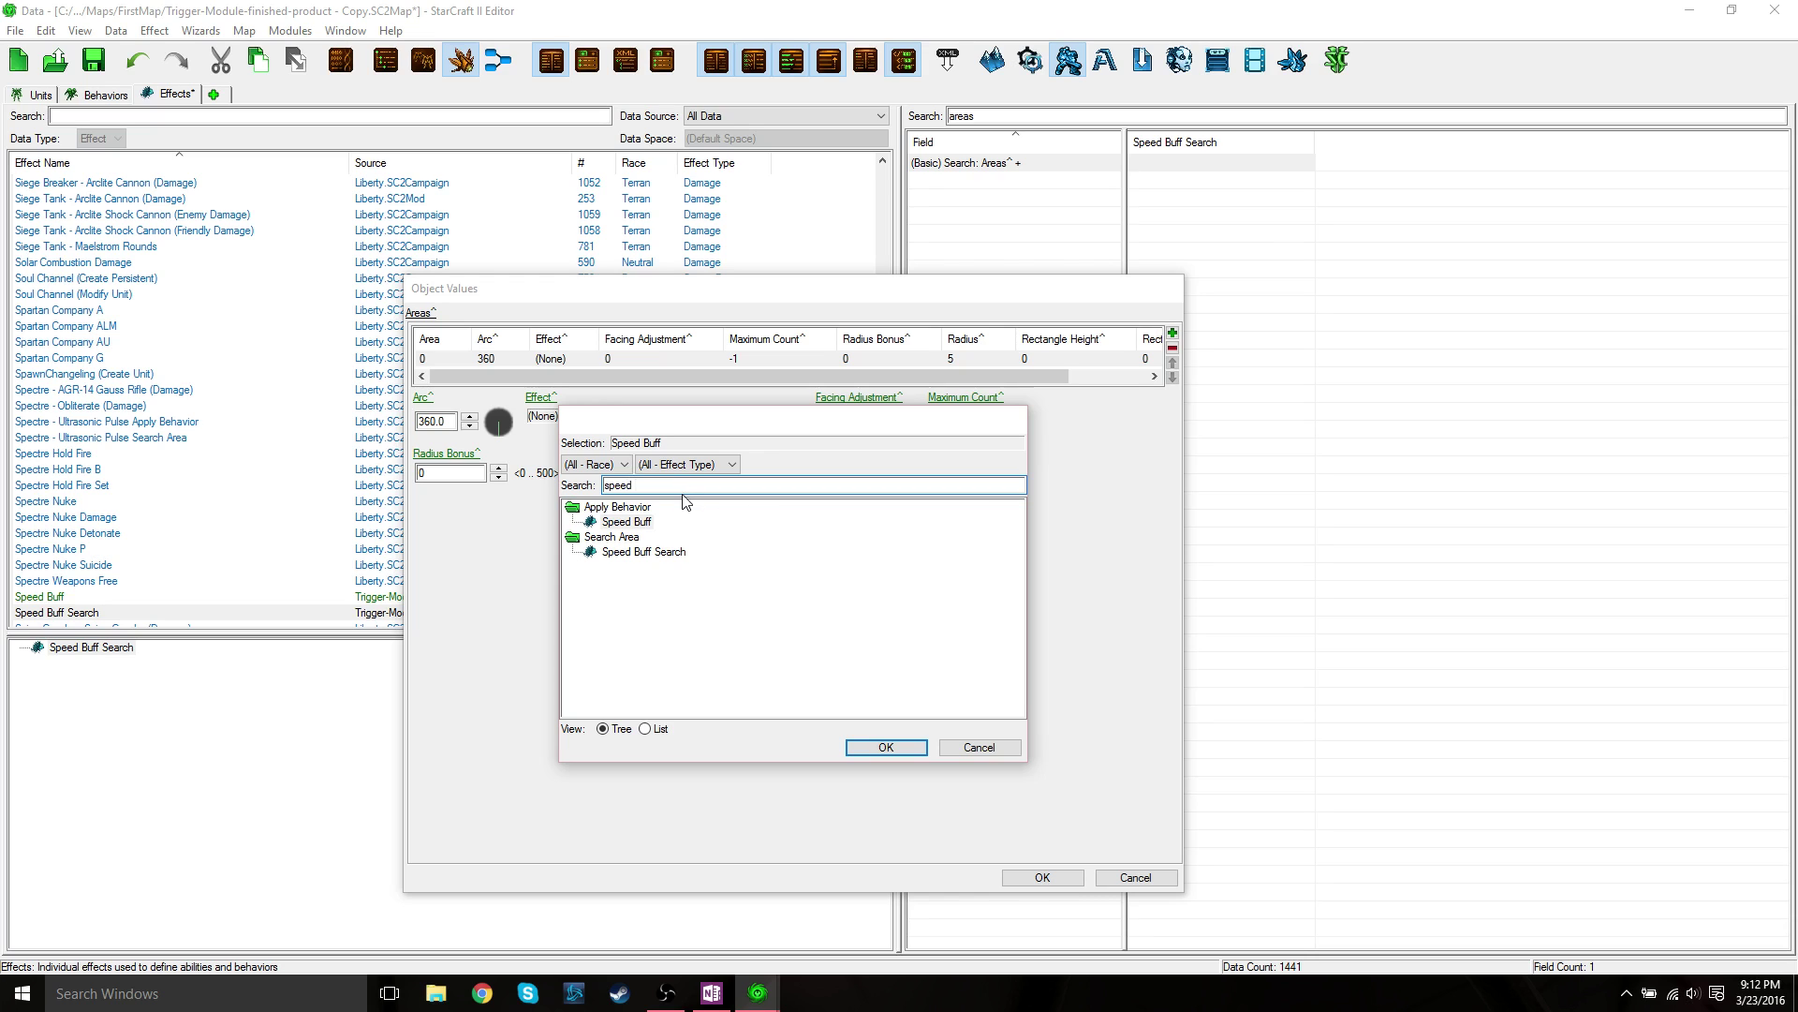
click(624, 521)
click(886, 746)
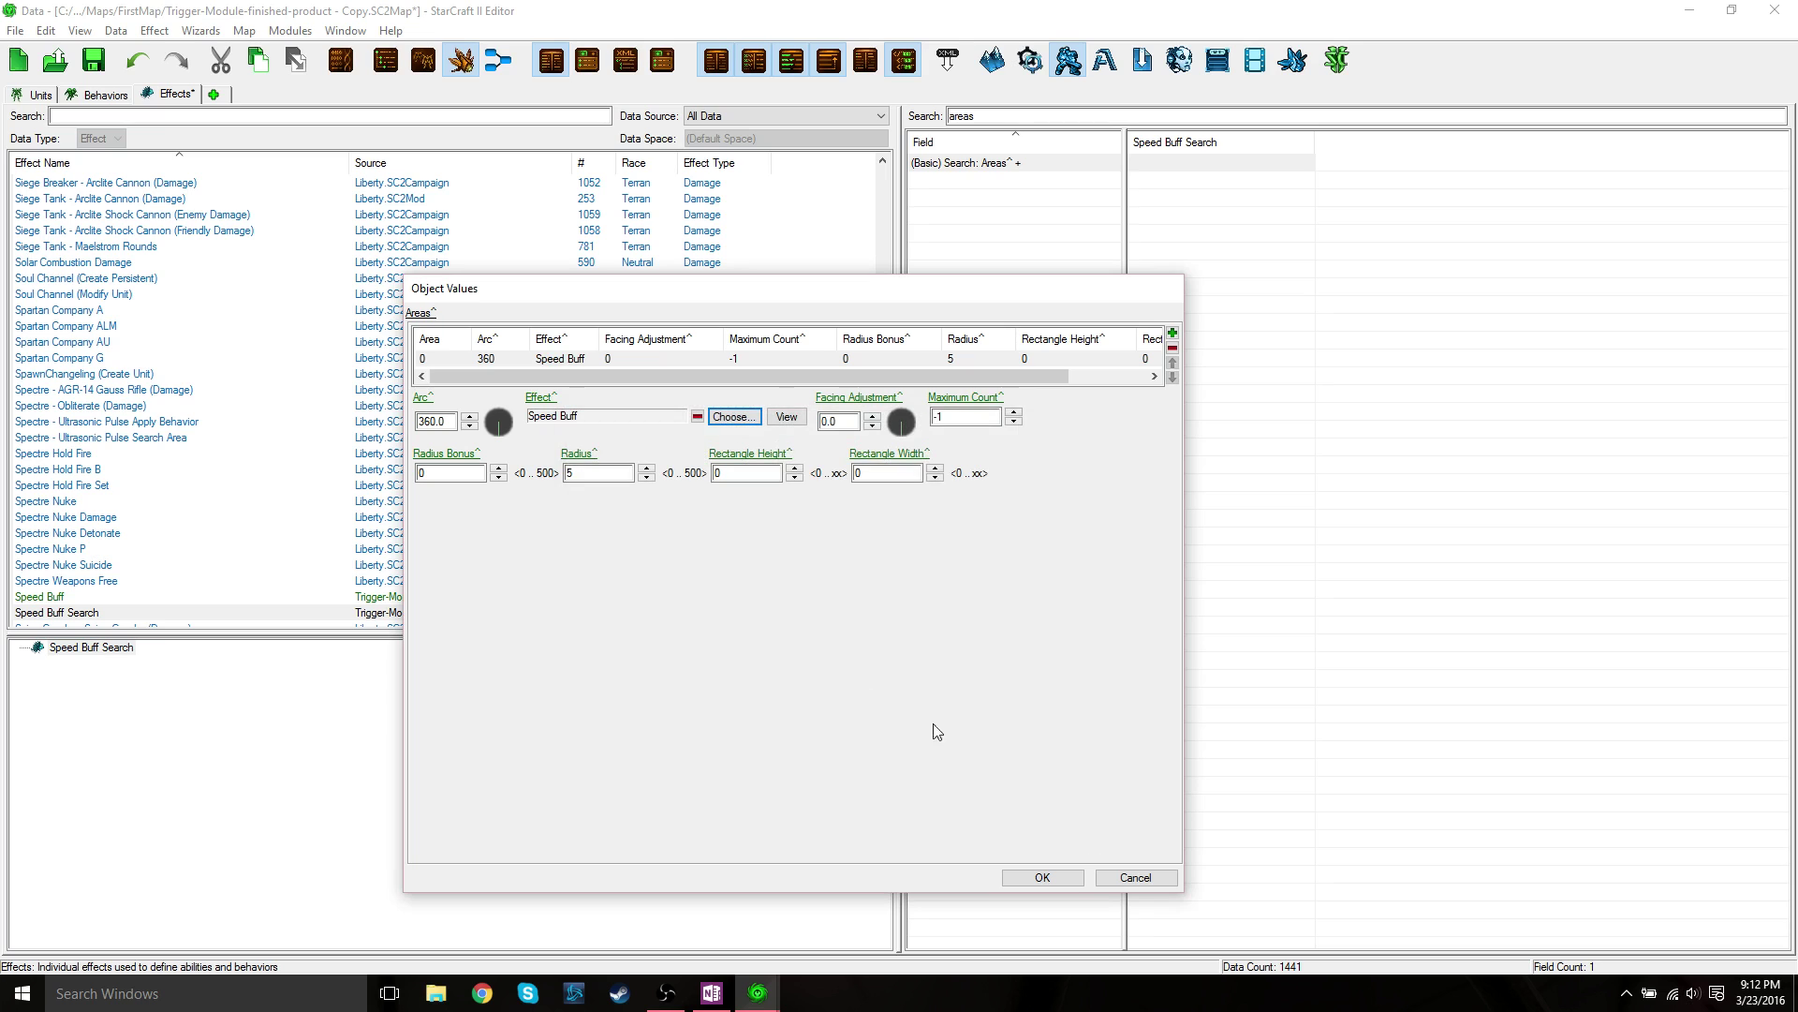
click(1043, 878)
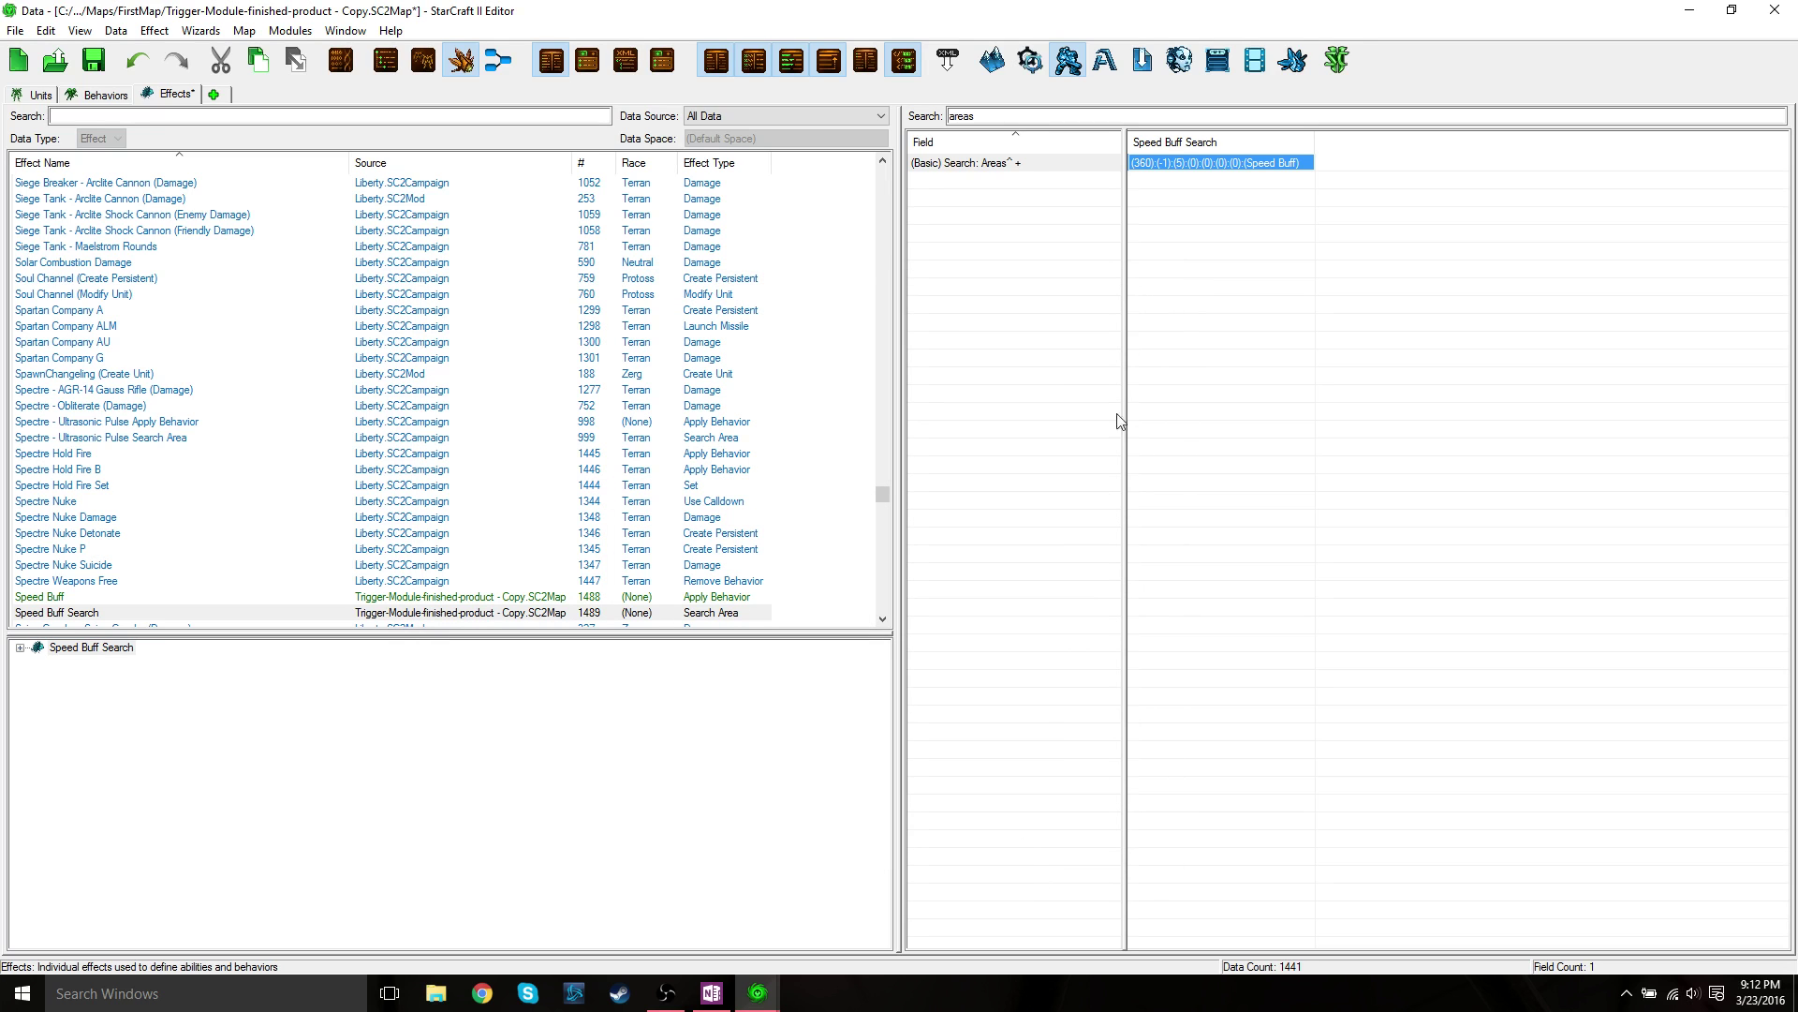
- Turn on Extend By Unit Radius in Speed Buff Search's Search Flags
click(928, 117)
text(search flags)
click(1199, 165)
double_click(1201, 166)
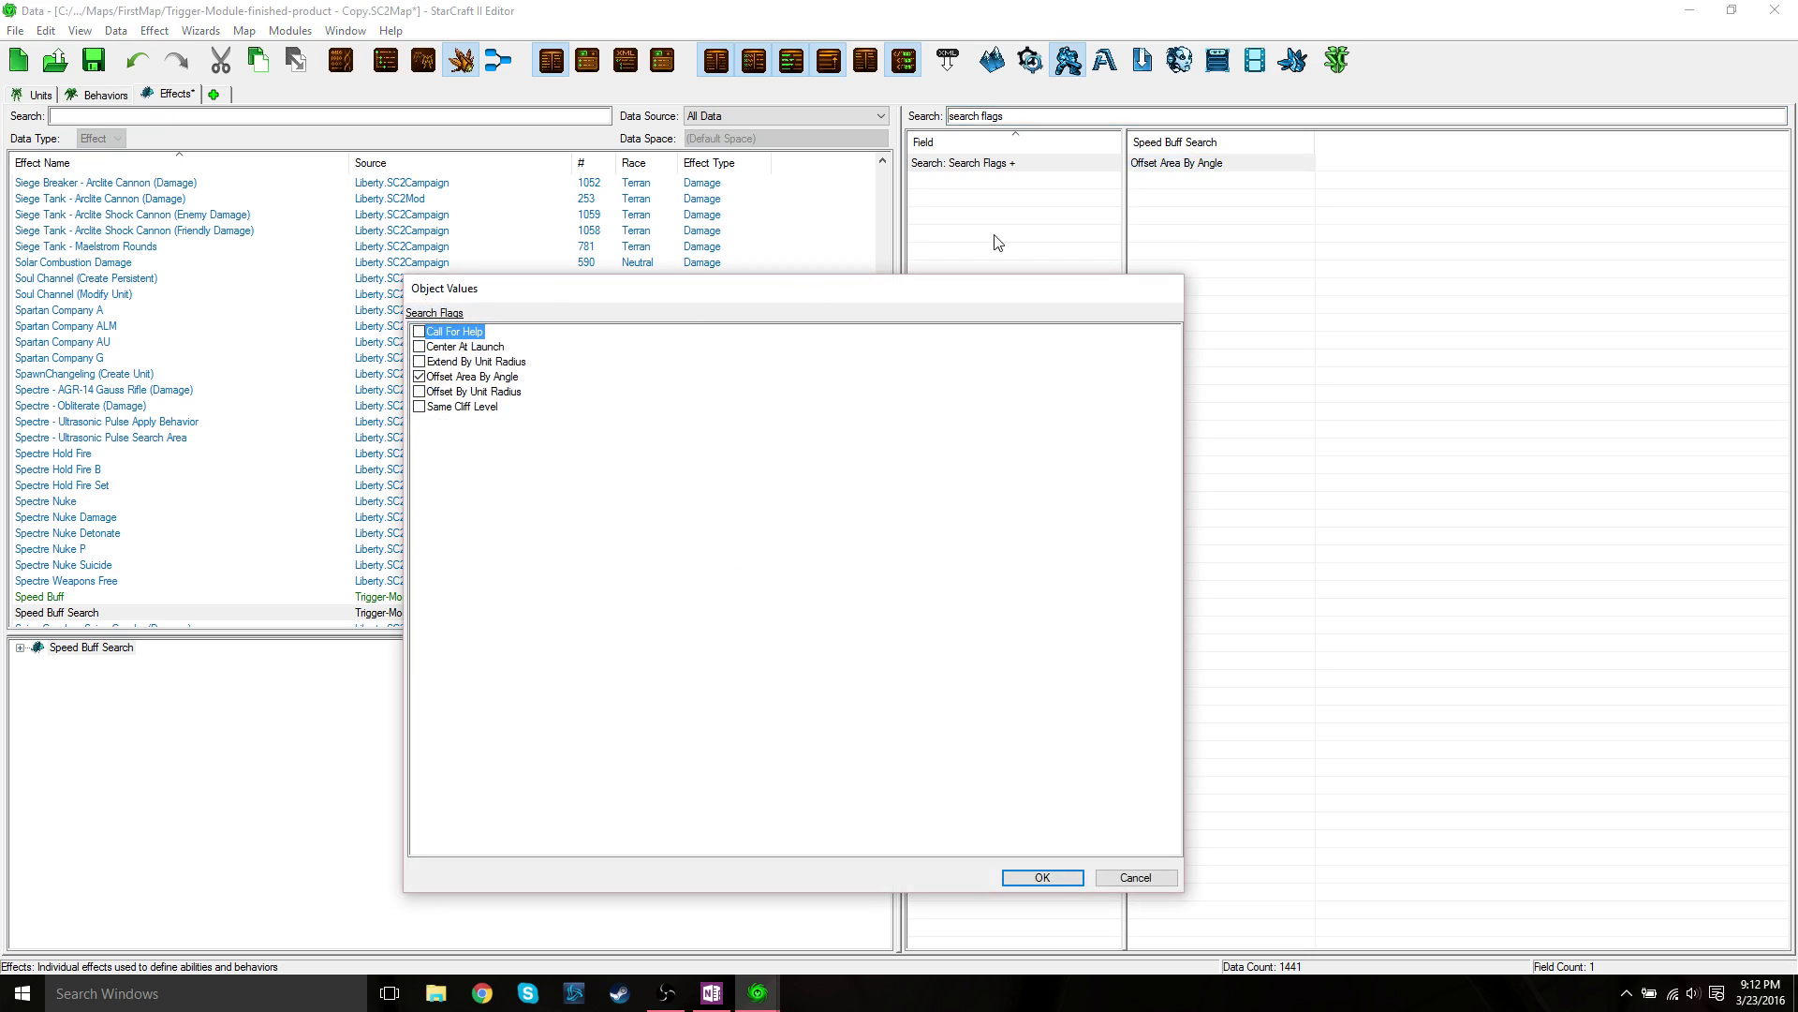
click(418, 362)
click(1041, 878)
- Set Speed Buff Search's Impact Location to Caster Unit
drag(1006, 117, 925, 119)
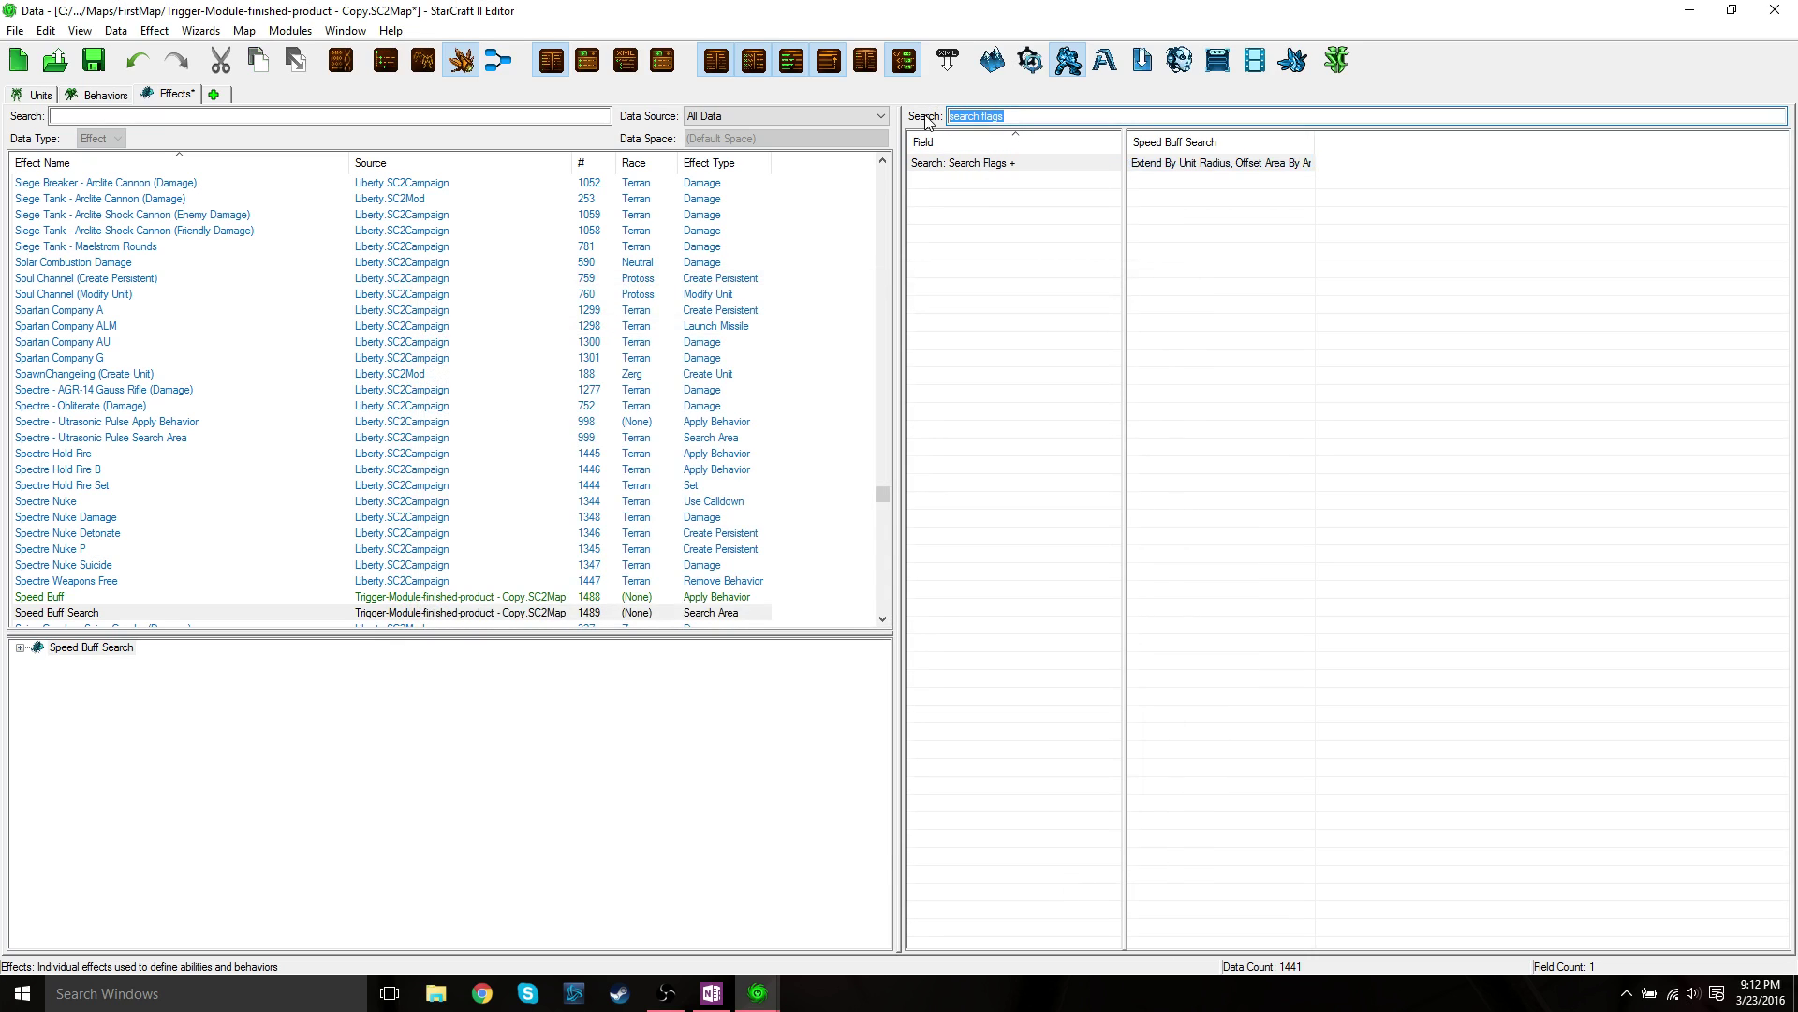
text(impact loca)
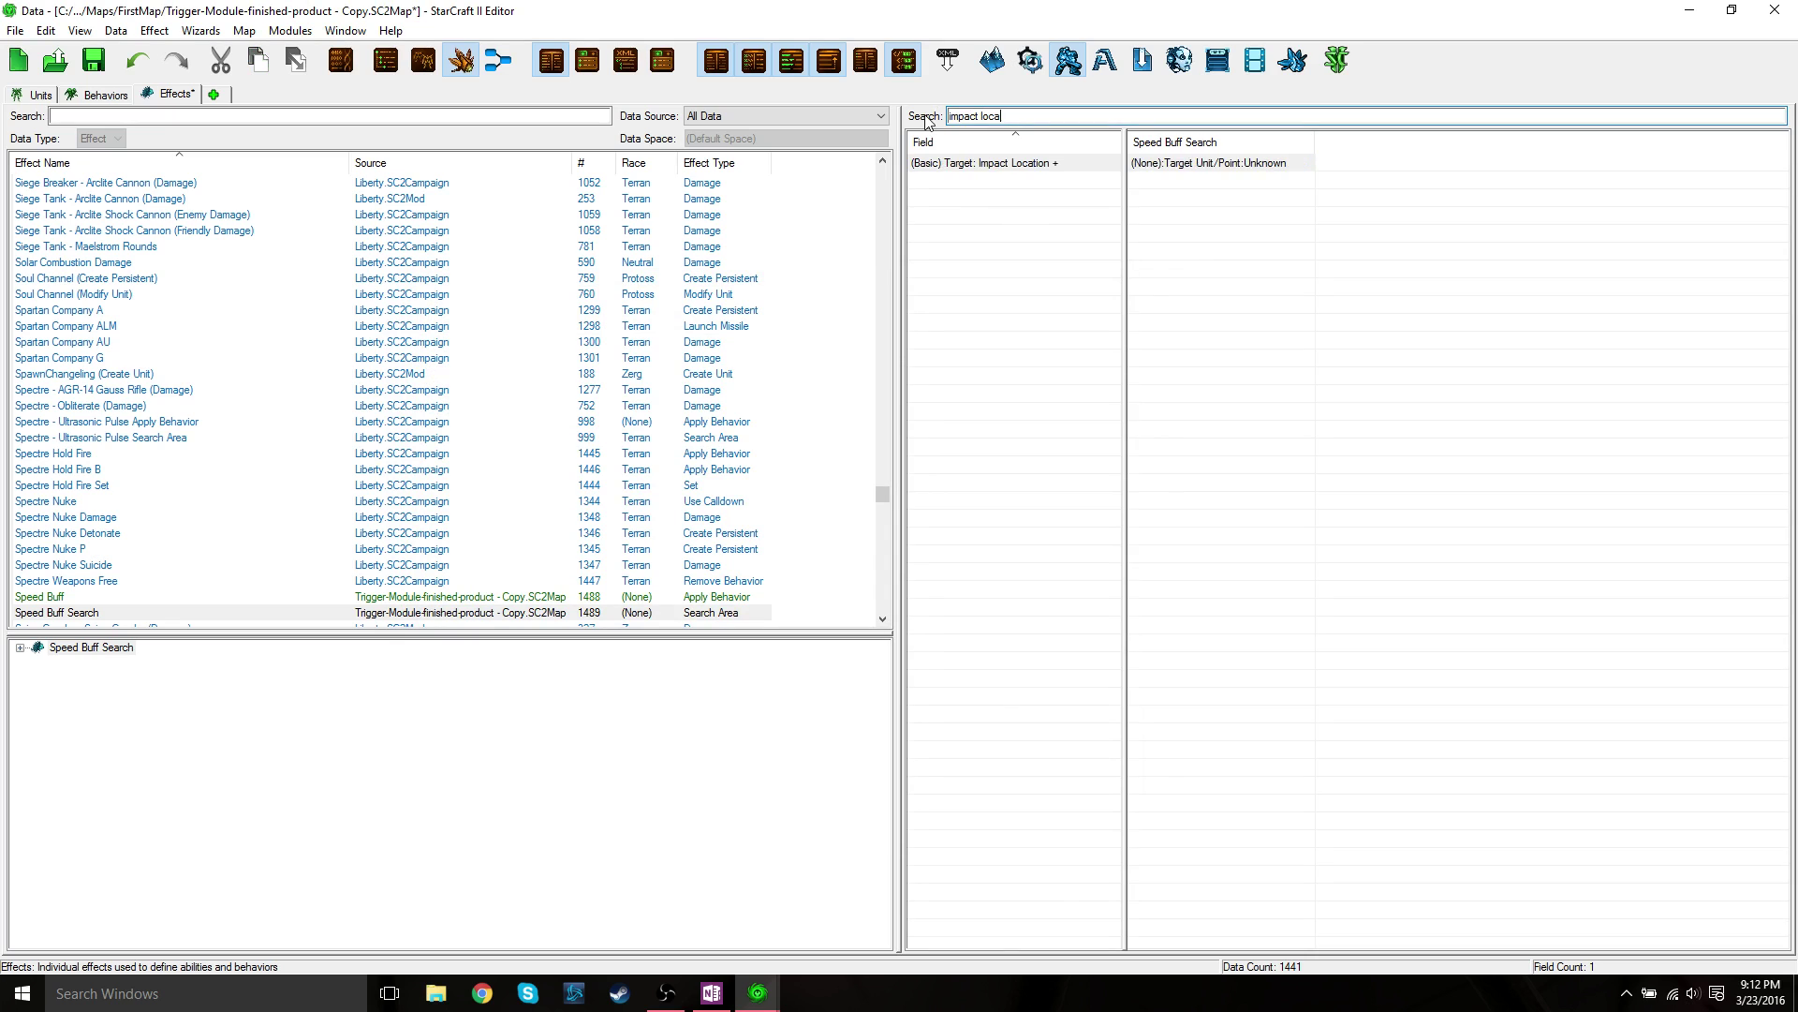
double_click(1178, 164)
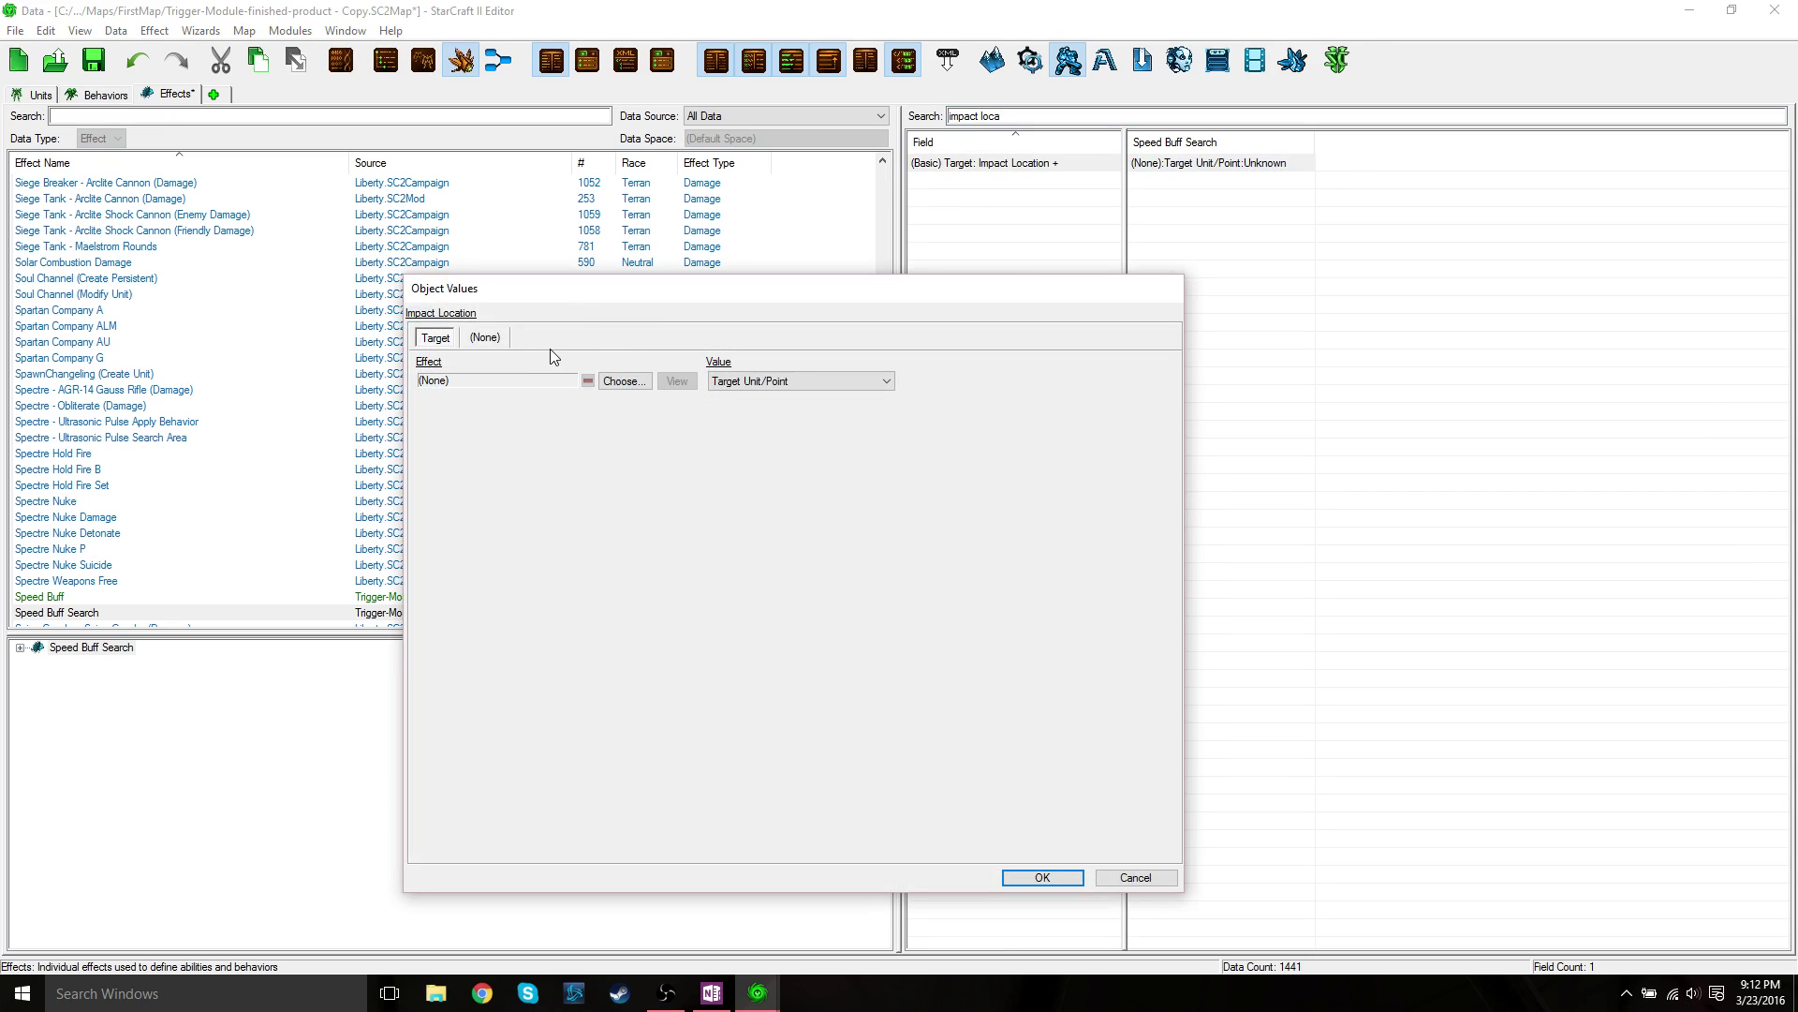
click(761, 384)
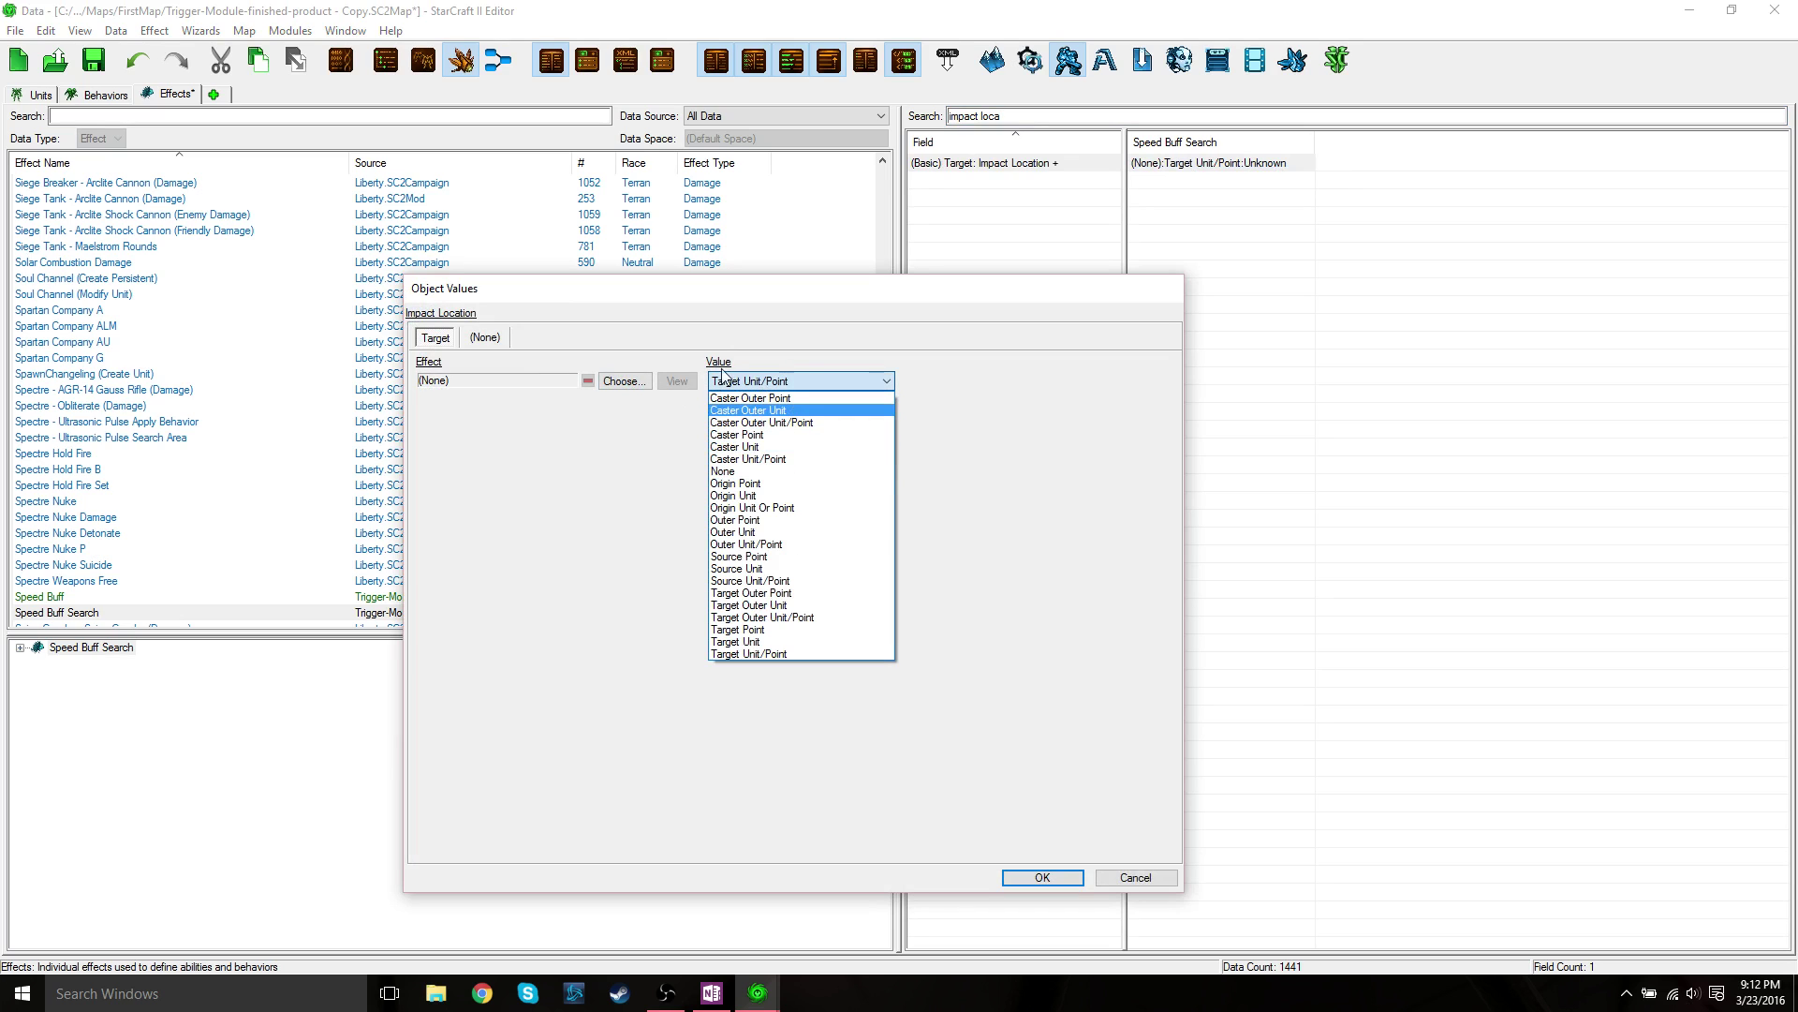
click(743, 447)
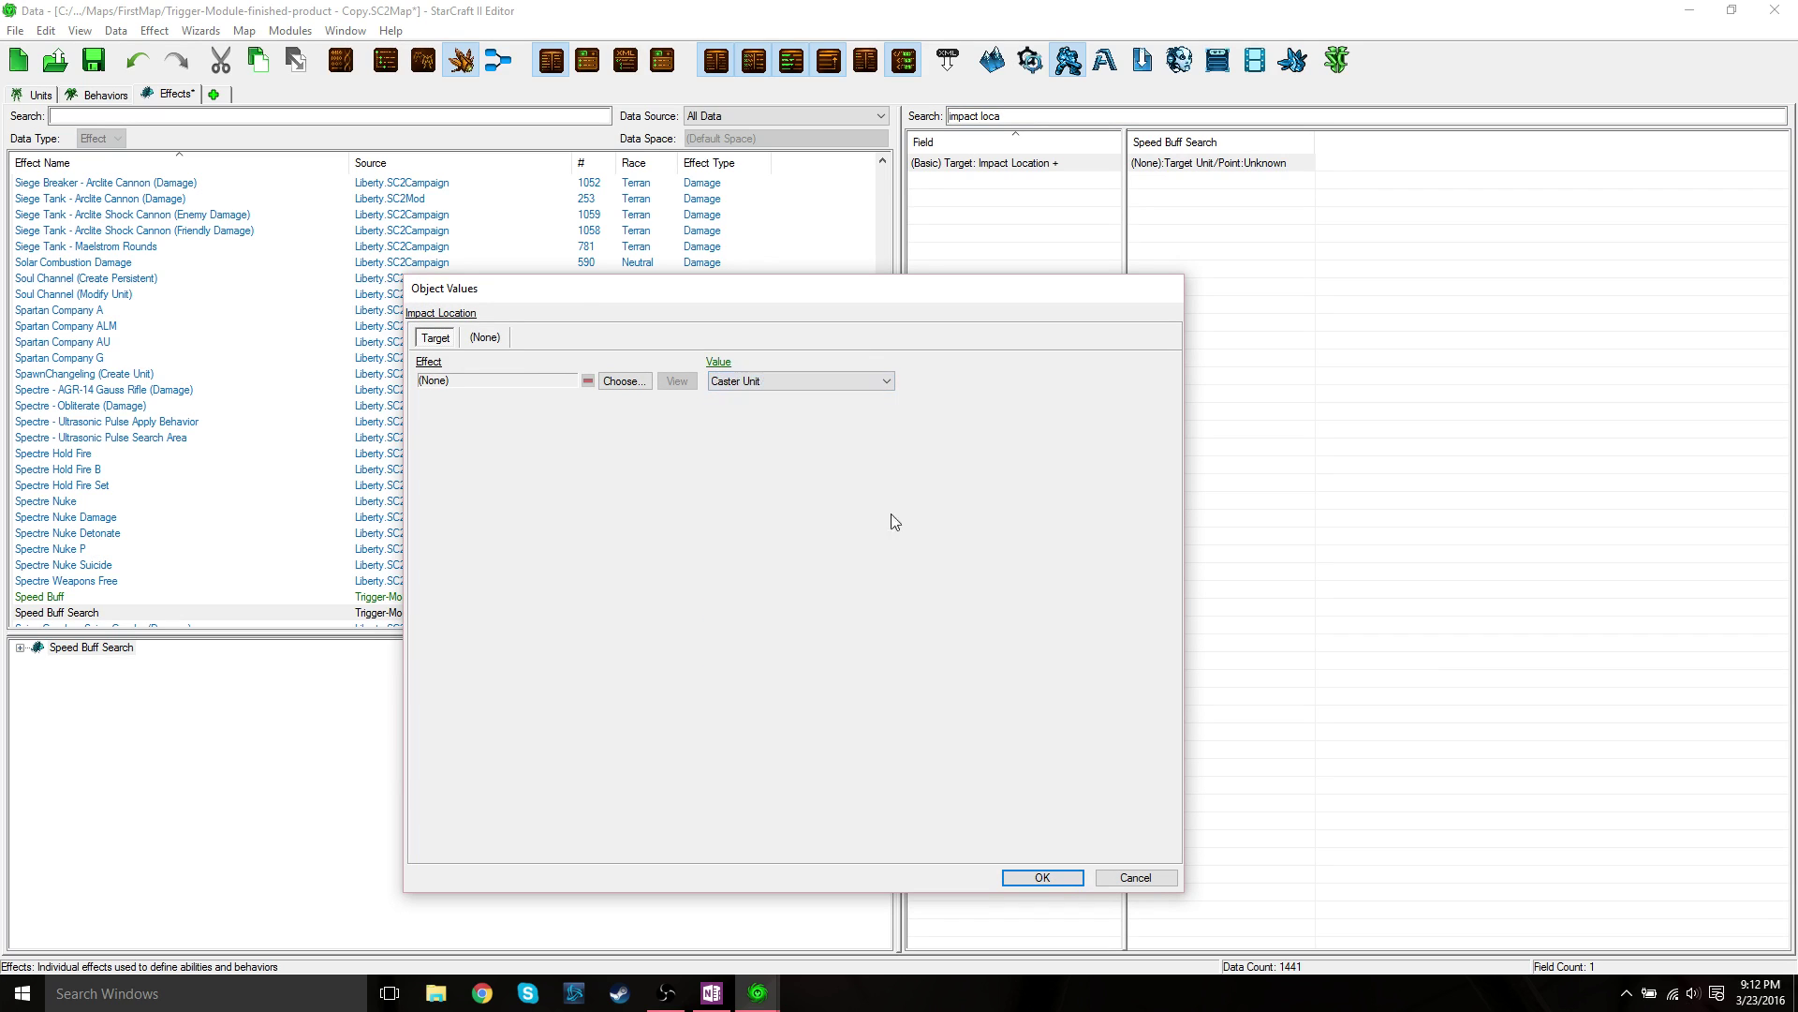
click(1055, 875)
- Change Speed Buff Search's Launch Location from Source Unit to Caster Unit
double_click(986, 117)
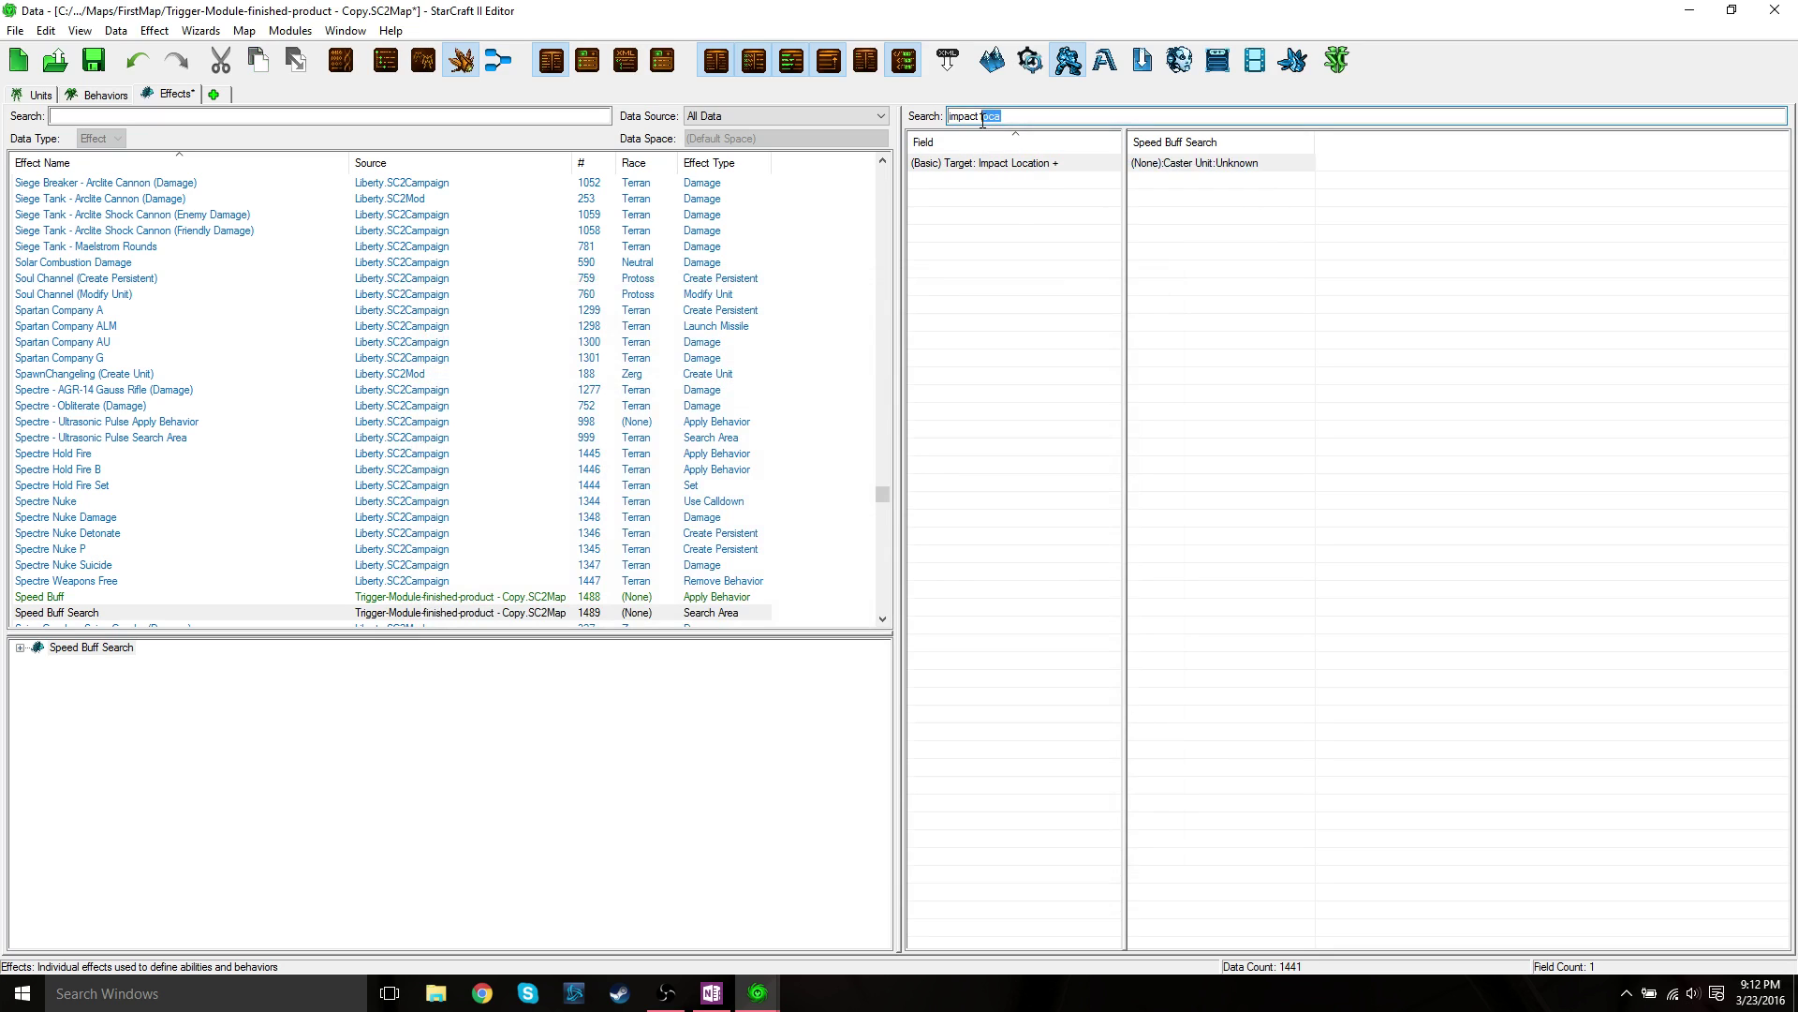
key(BackSpace)
key(BackSpace)
key(BackSpace)
key(BackSpace)
key(BackSpace)
key(BackSpace)
key(BackSpace)
key(BackSpace)
text(launc)
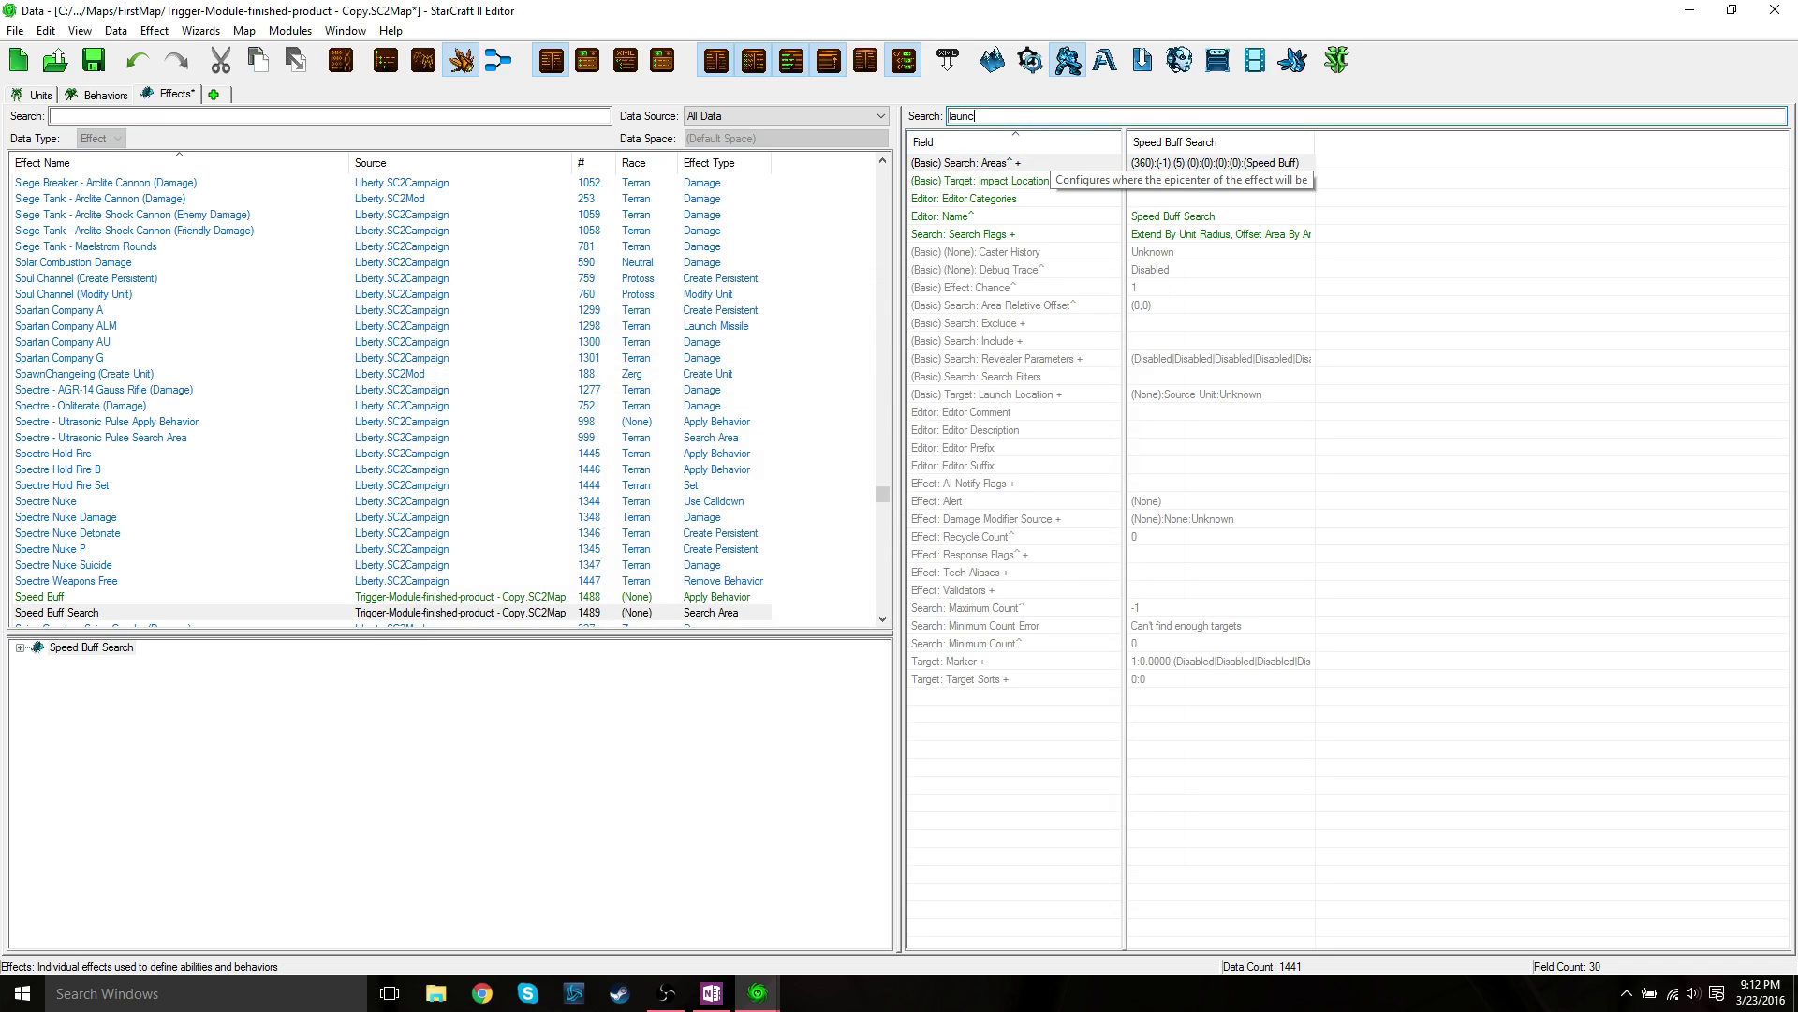
text(h lo)
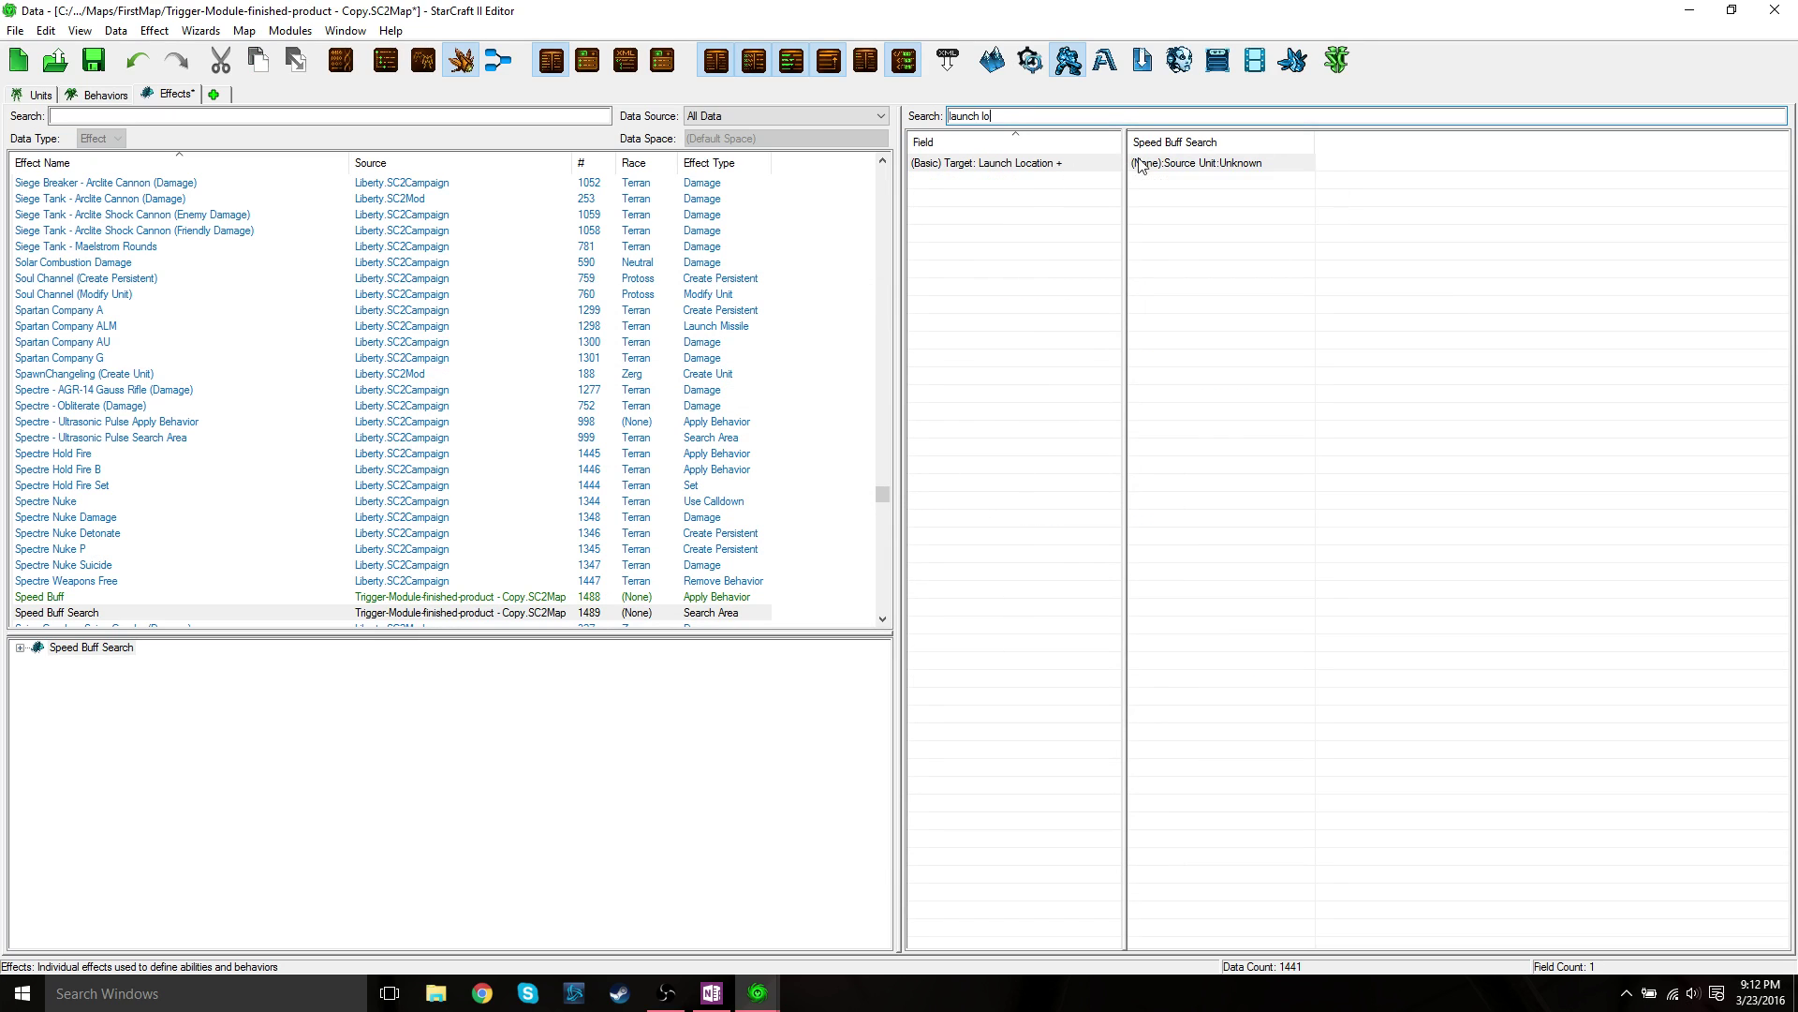
double_click(1218, 163)
click(782, 382)
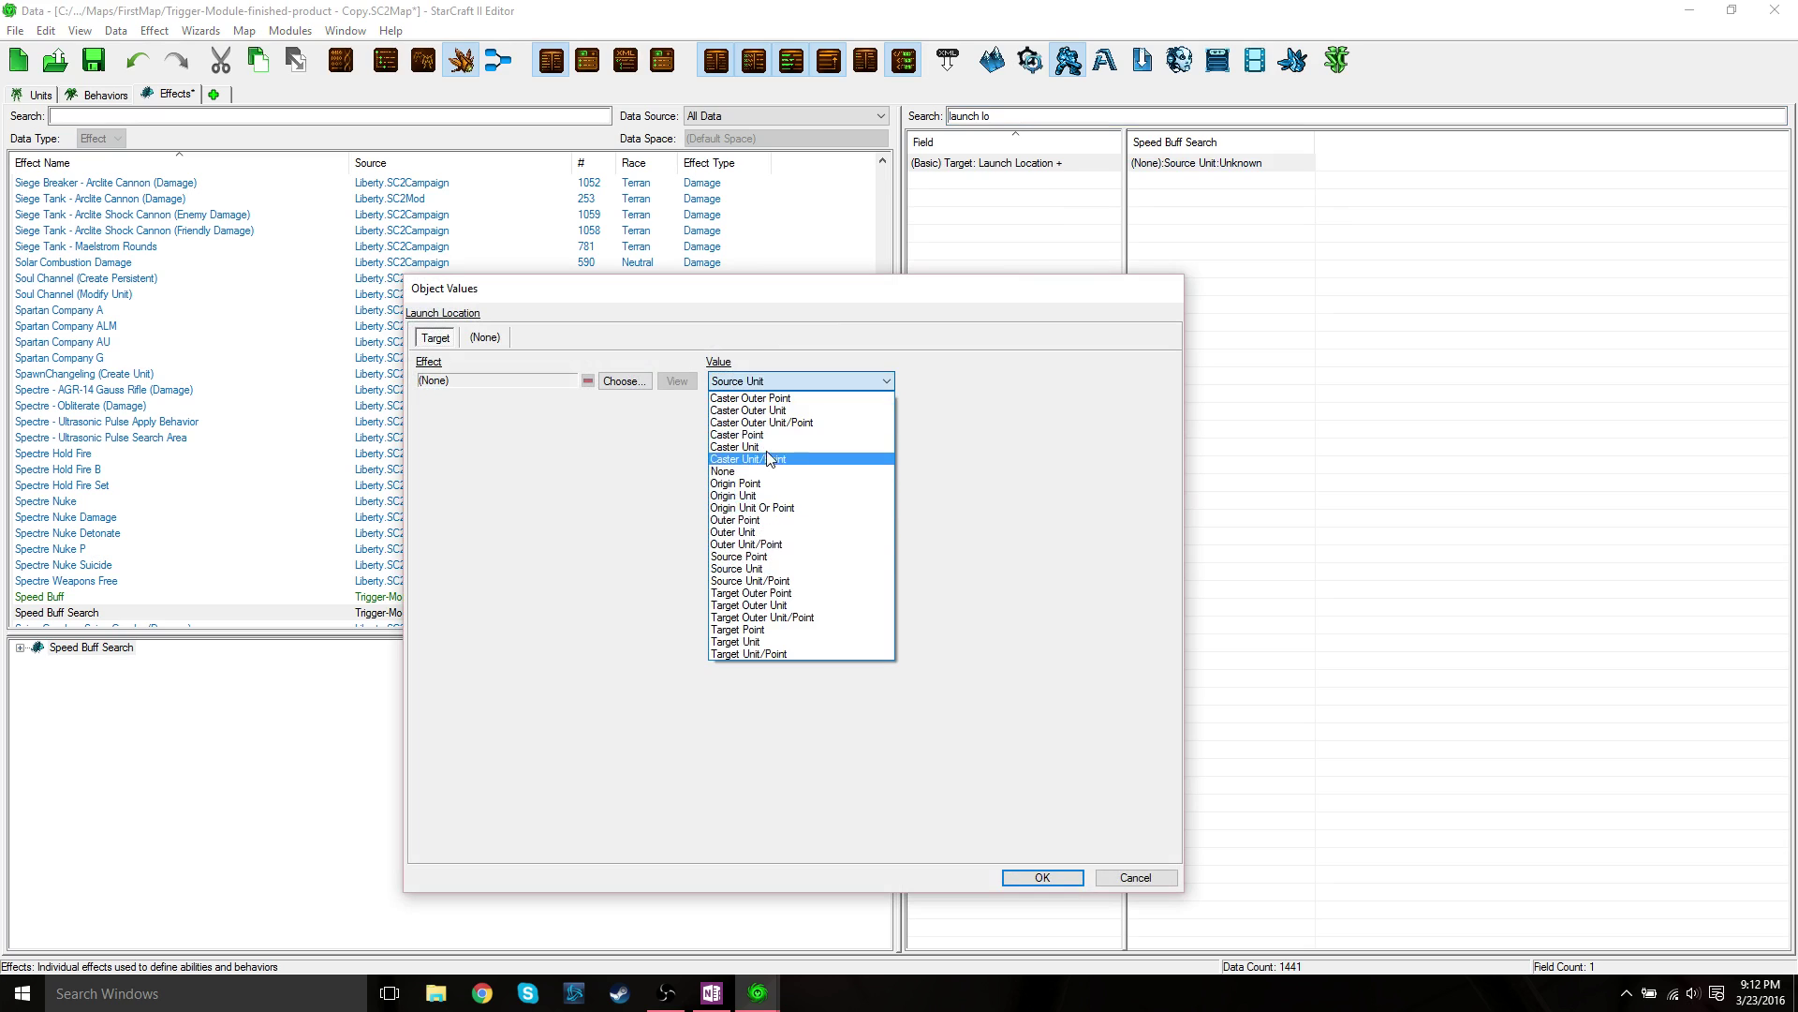
click(825, 447)
click(1042, 878)
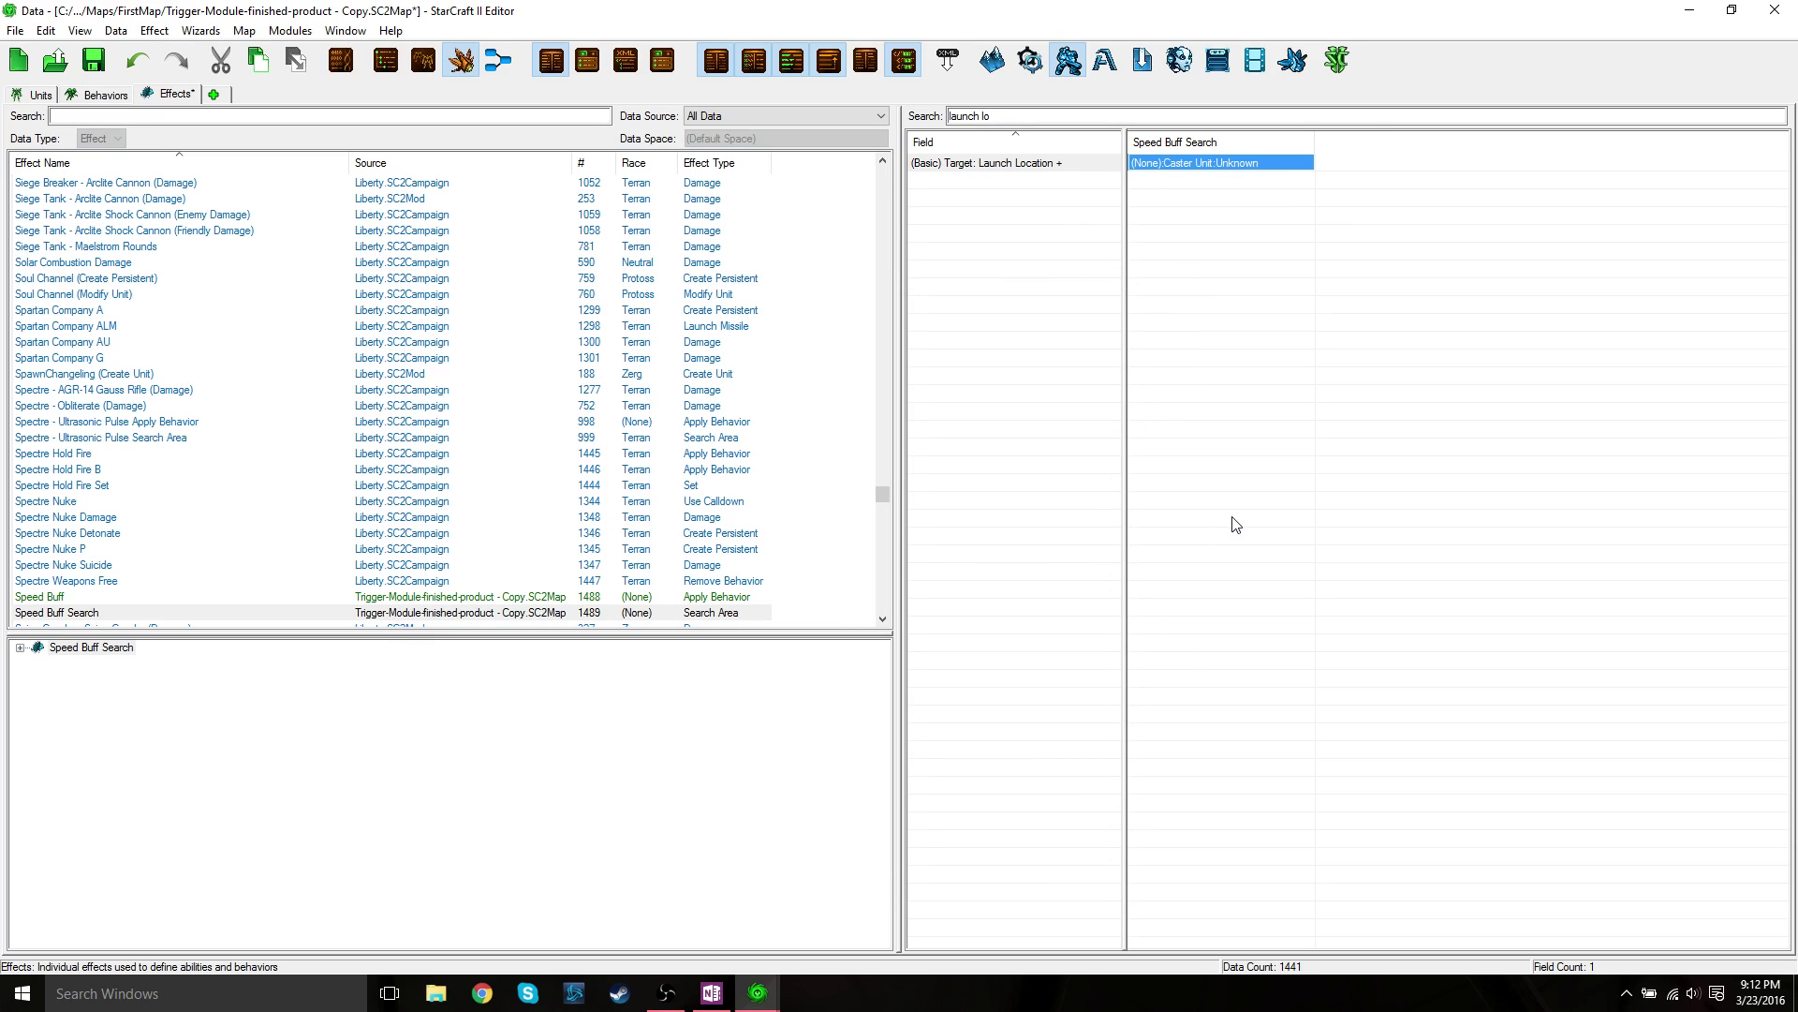
- Set Speed Buff Search's Search Filters to exclude Enemy, Neutral, Dead and Missile units
click(965, 115)
text(search filt)
double_click(1145, 166)
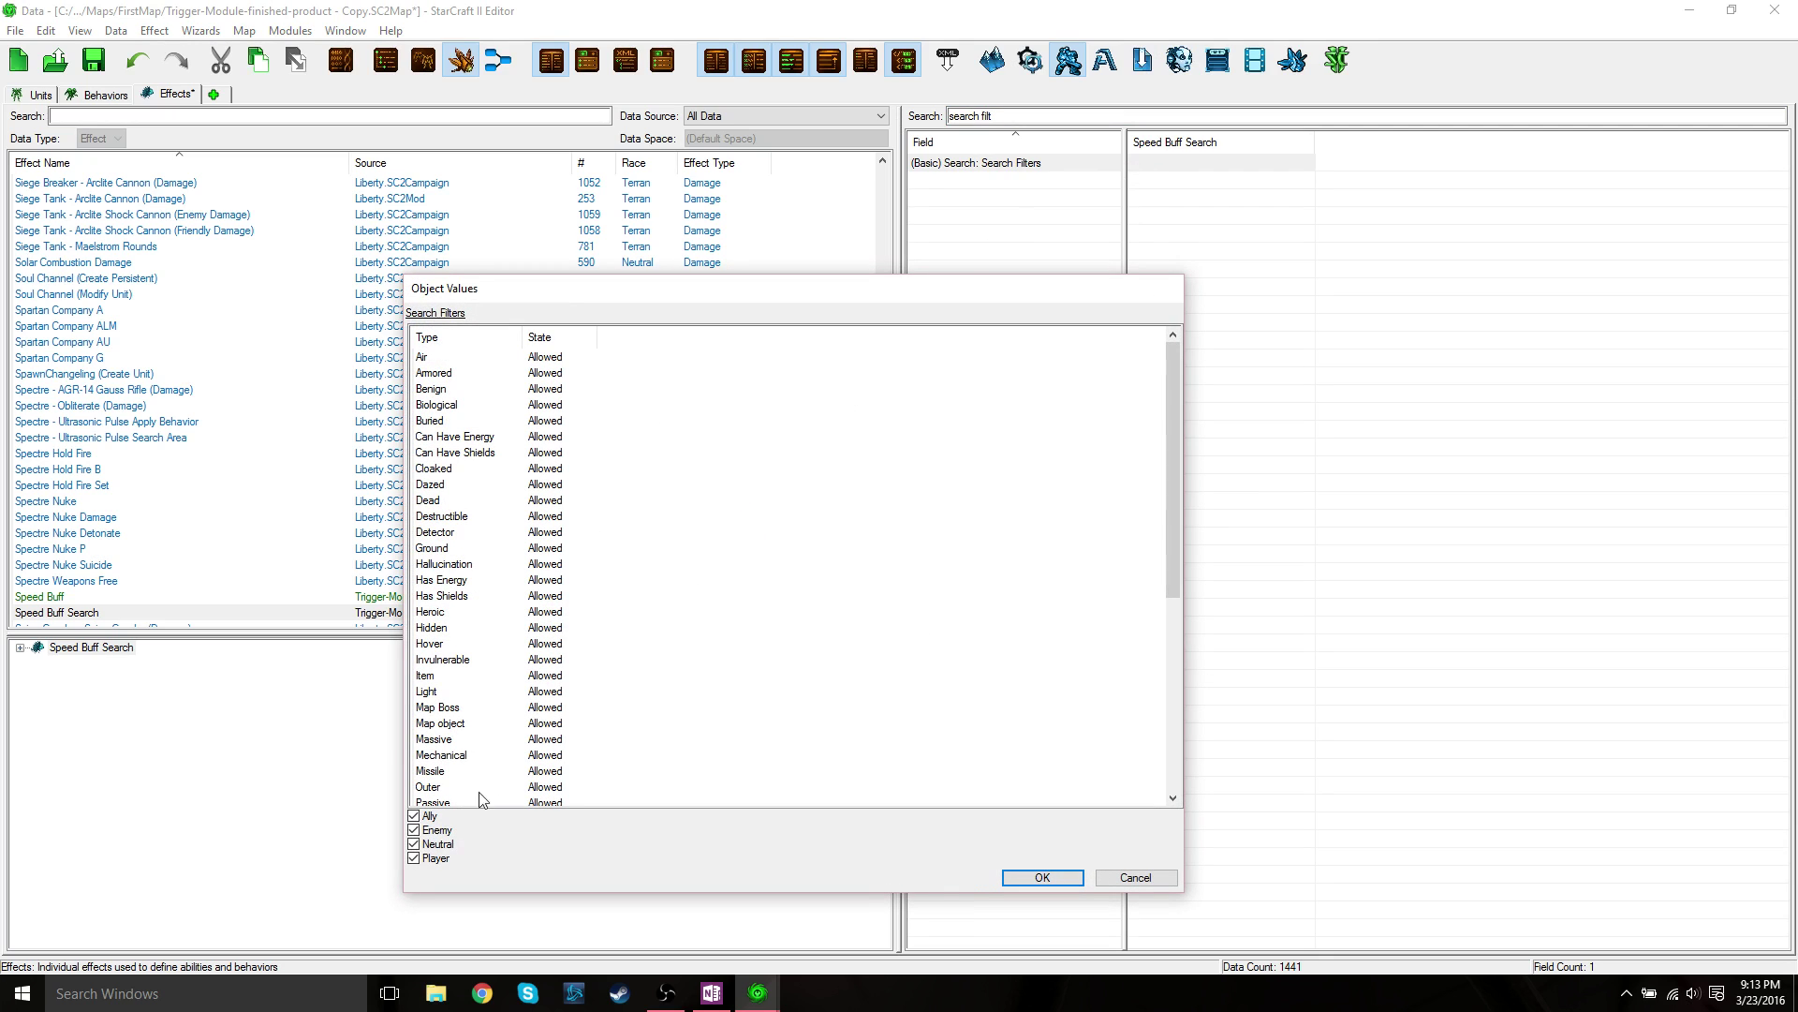
click(414, 831)
click(414, 844)
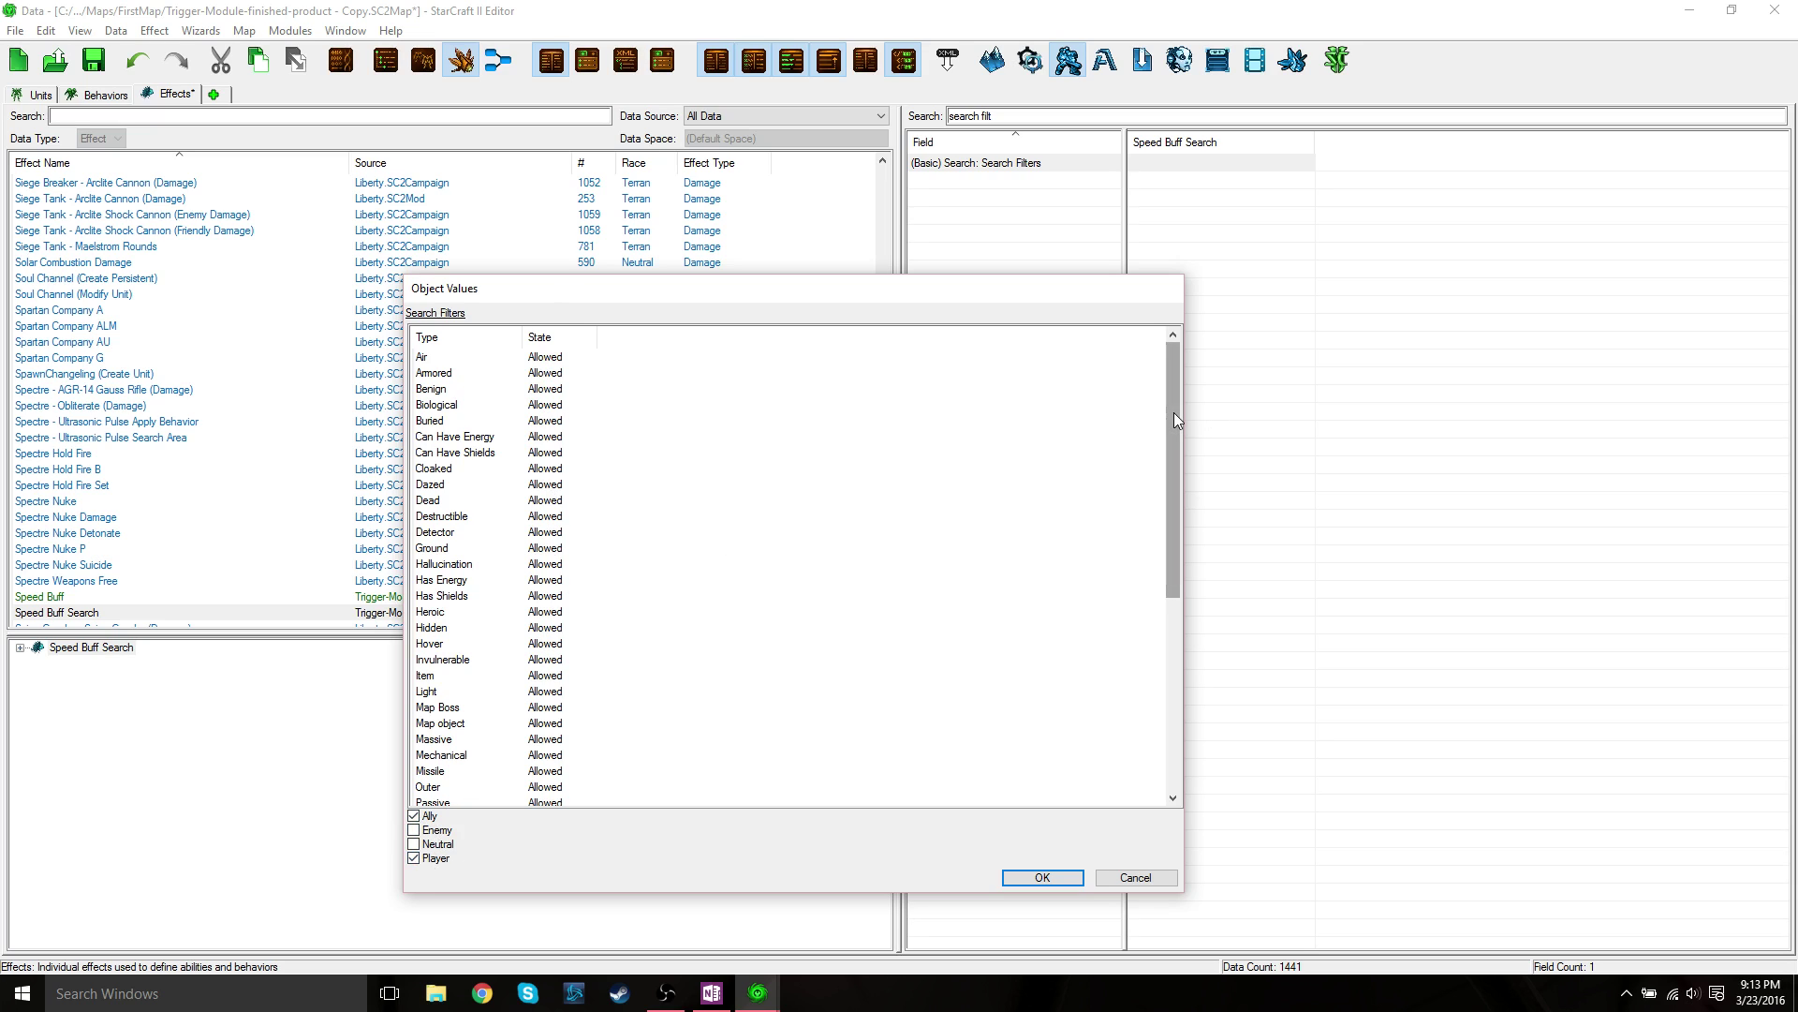
drag(1174, 413, 1172, 422)
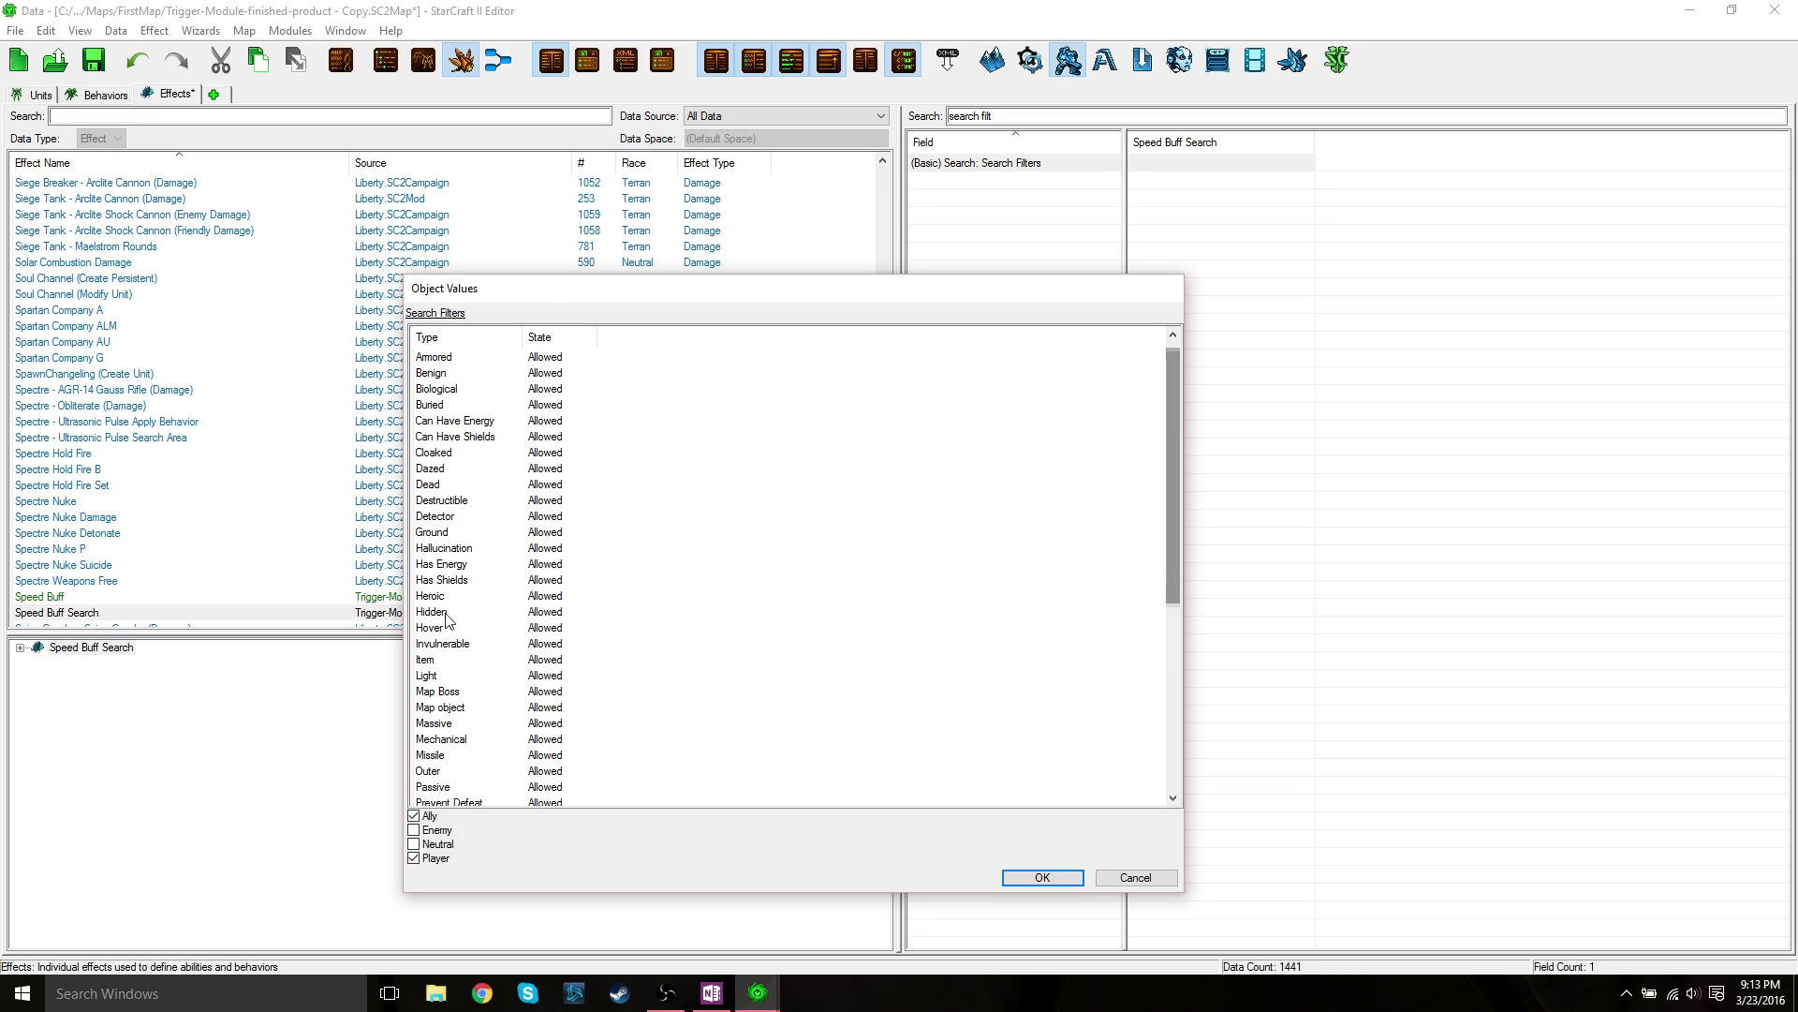
click(545, 614)
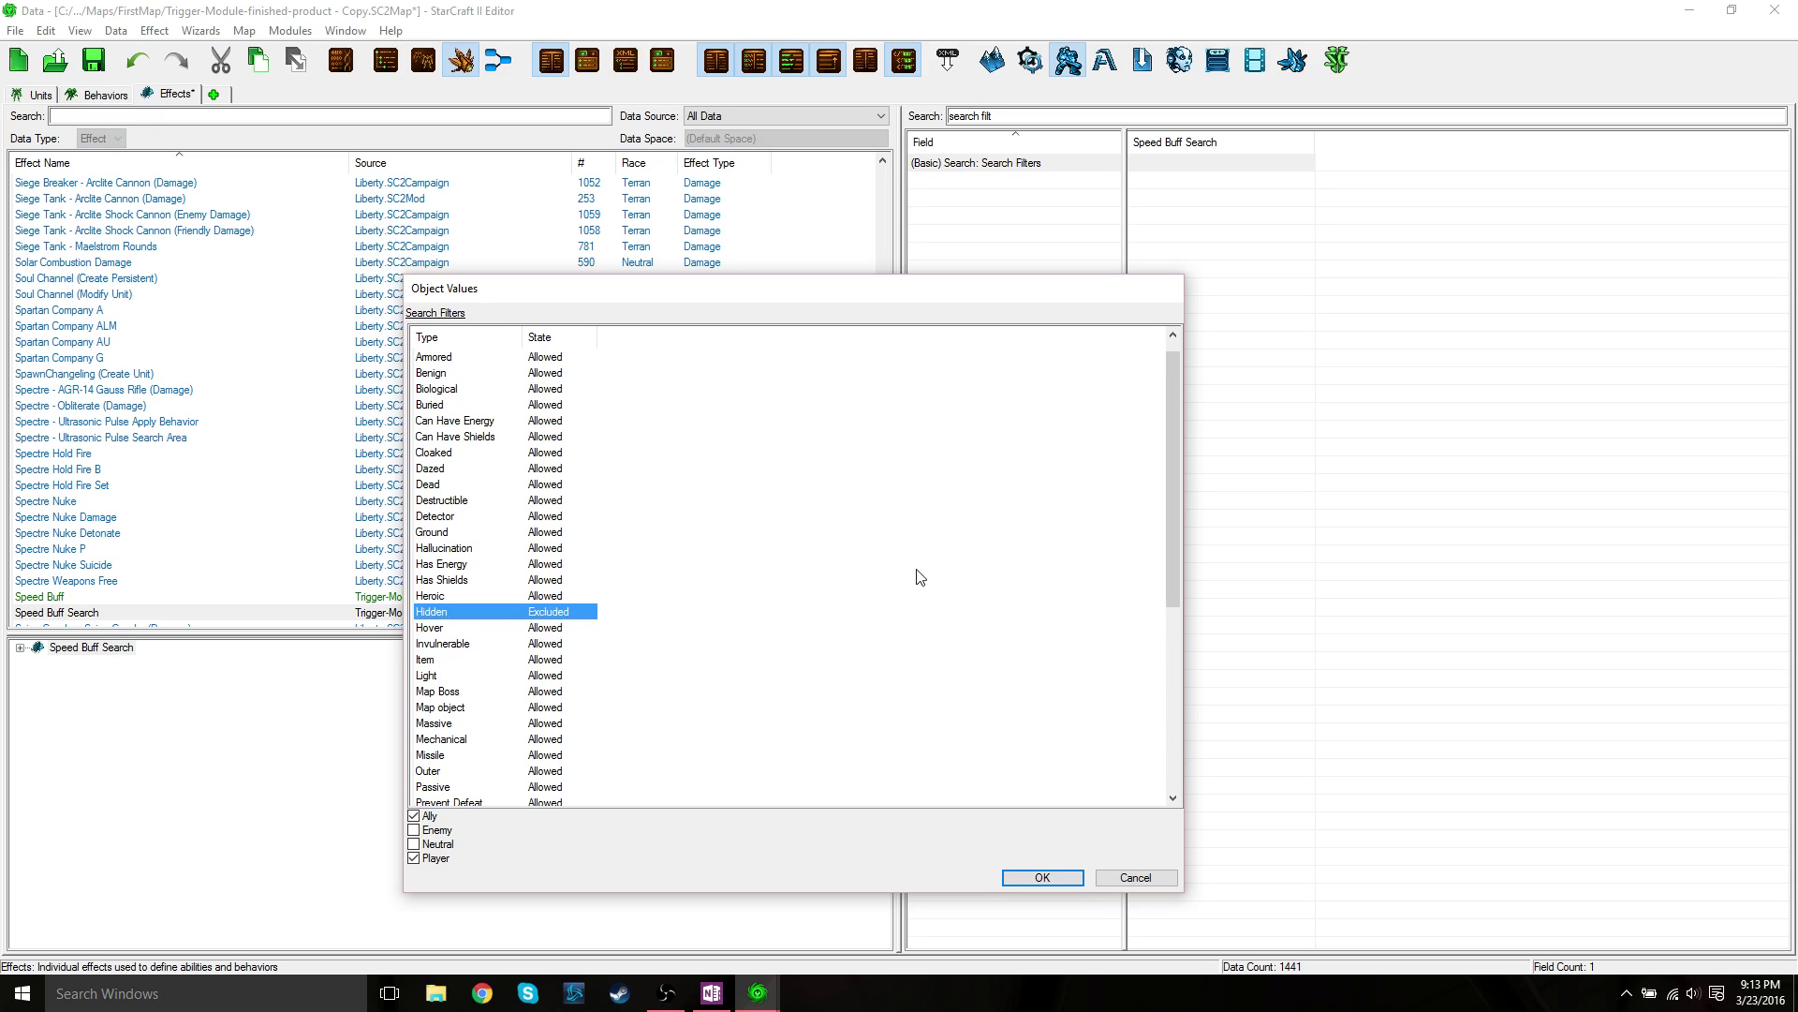
click(541, 485)
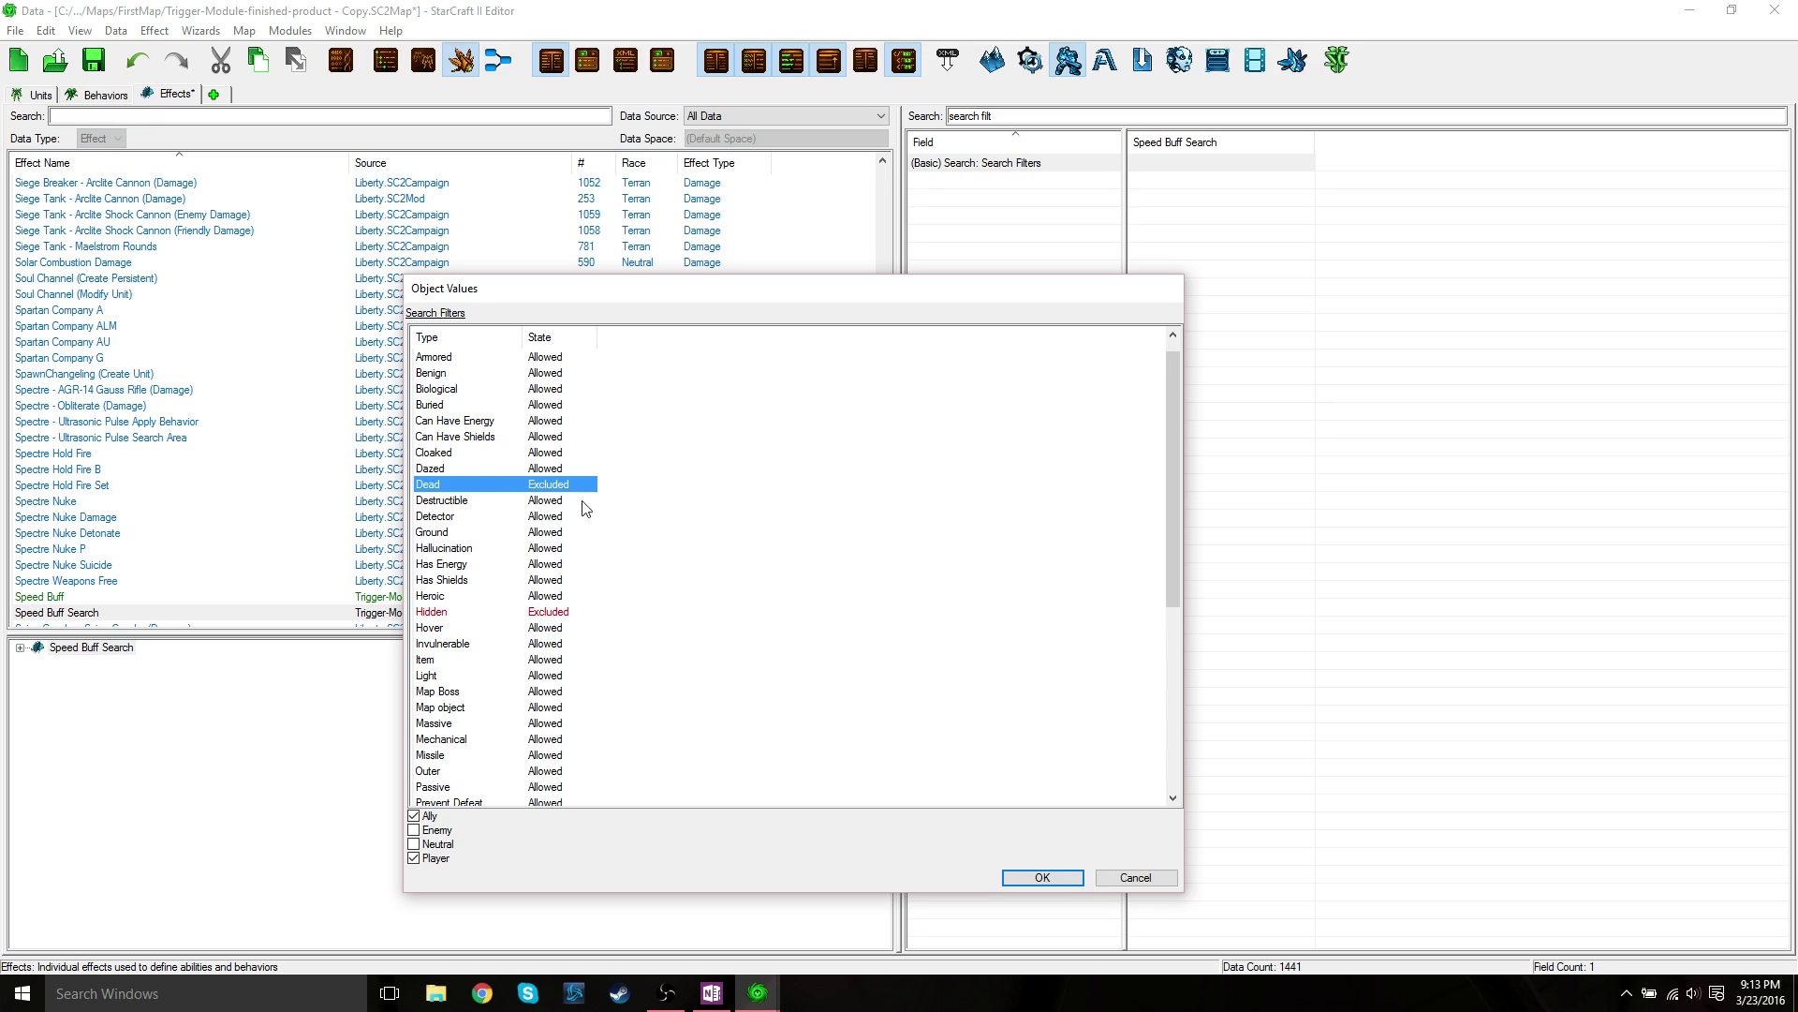
drag(1174, 399, 1169, 532)
double_click(551, 532)
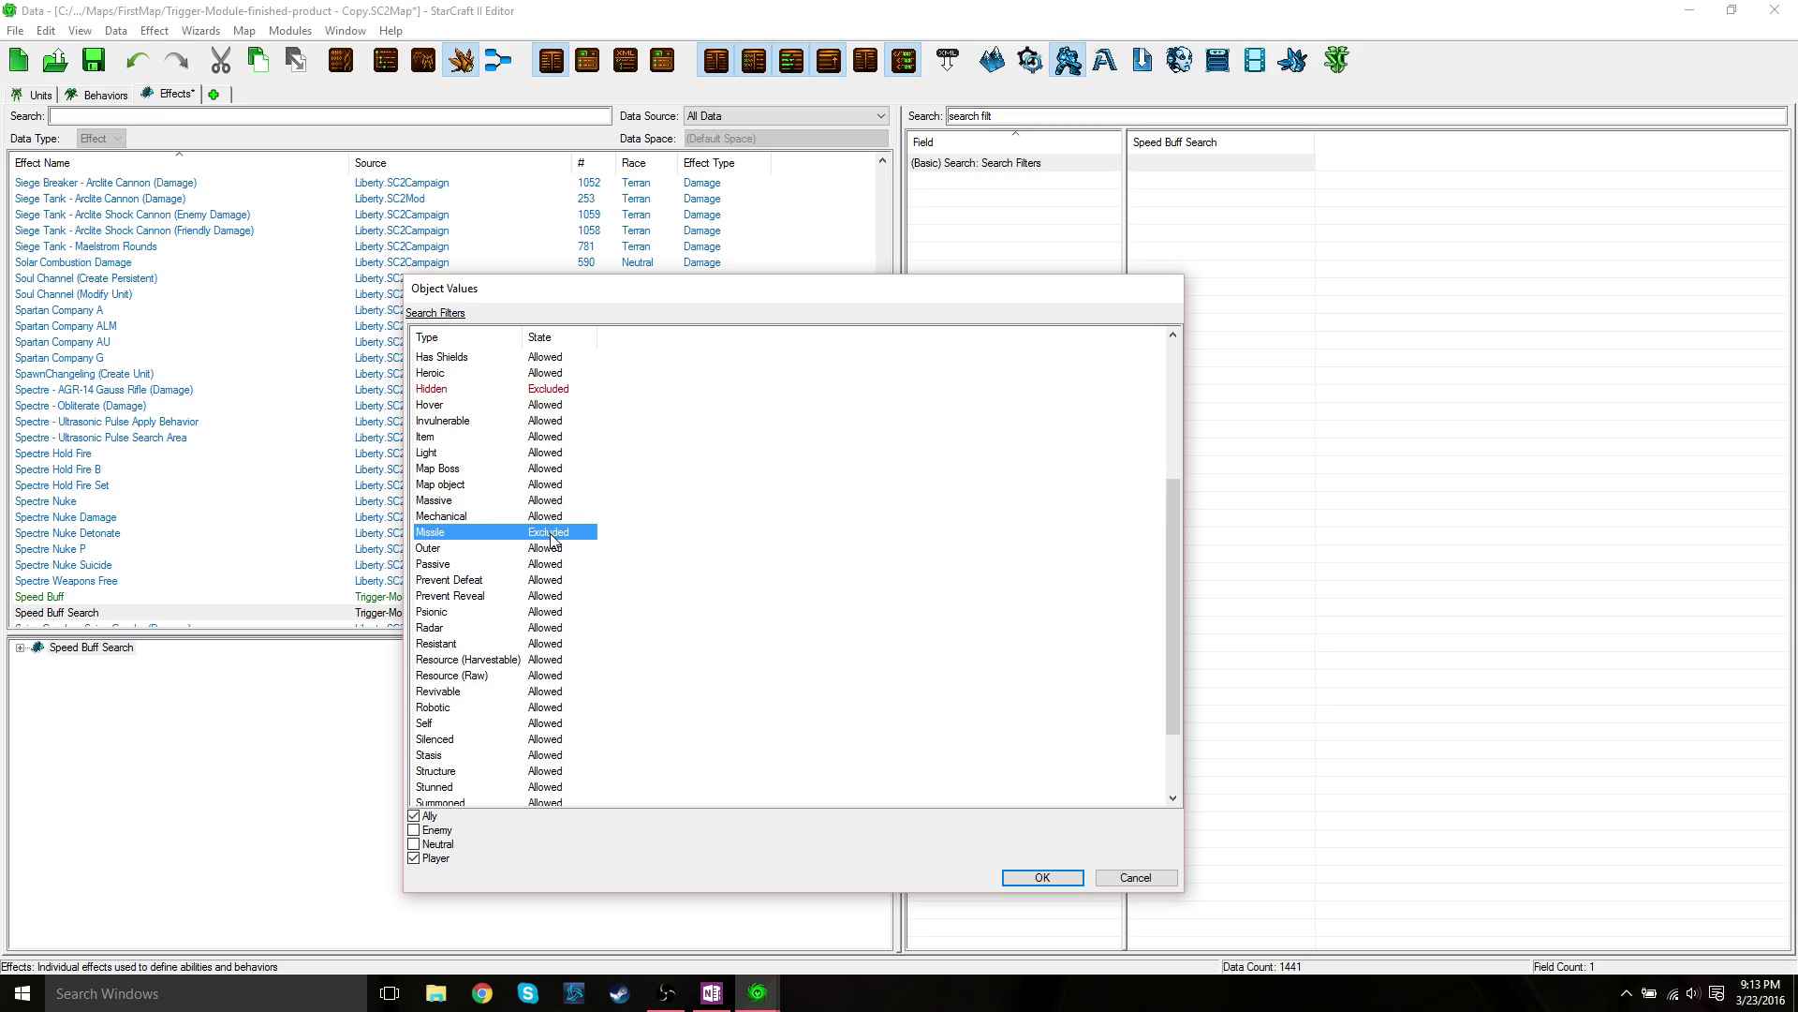
click(1042, 878)
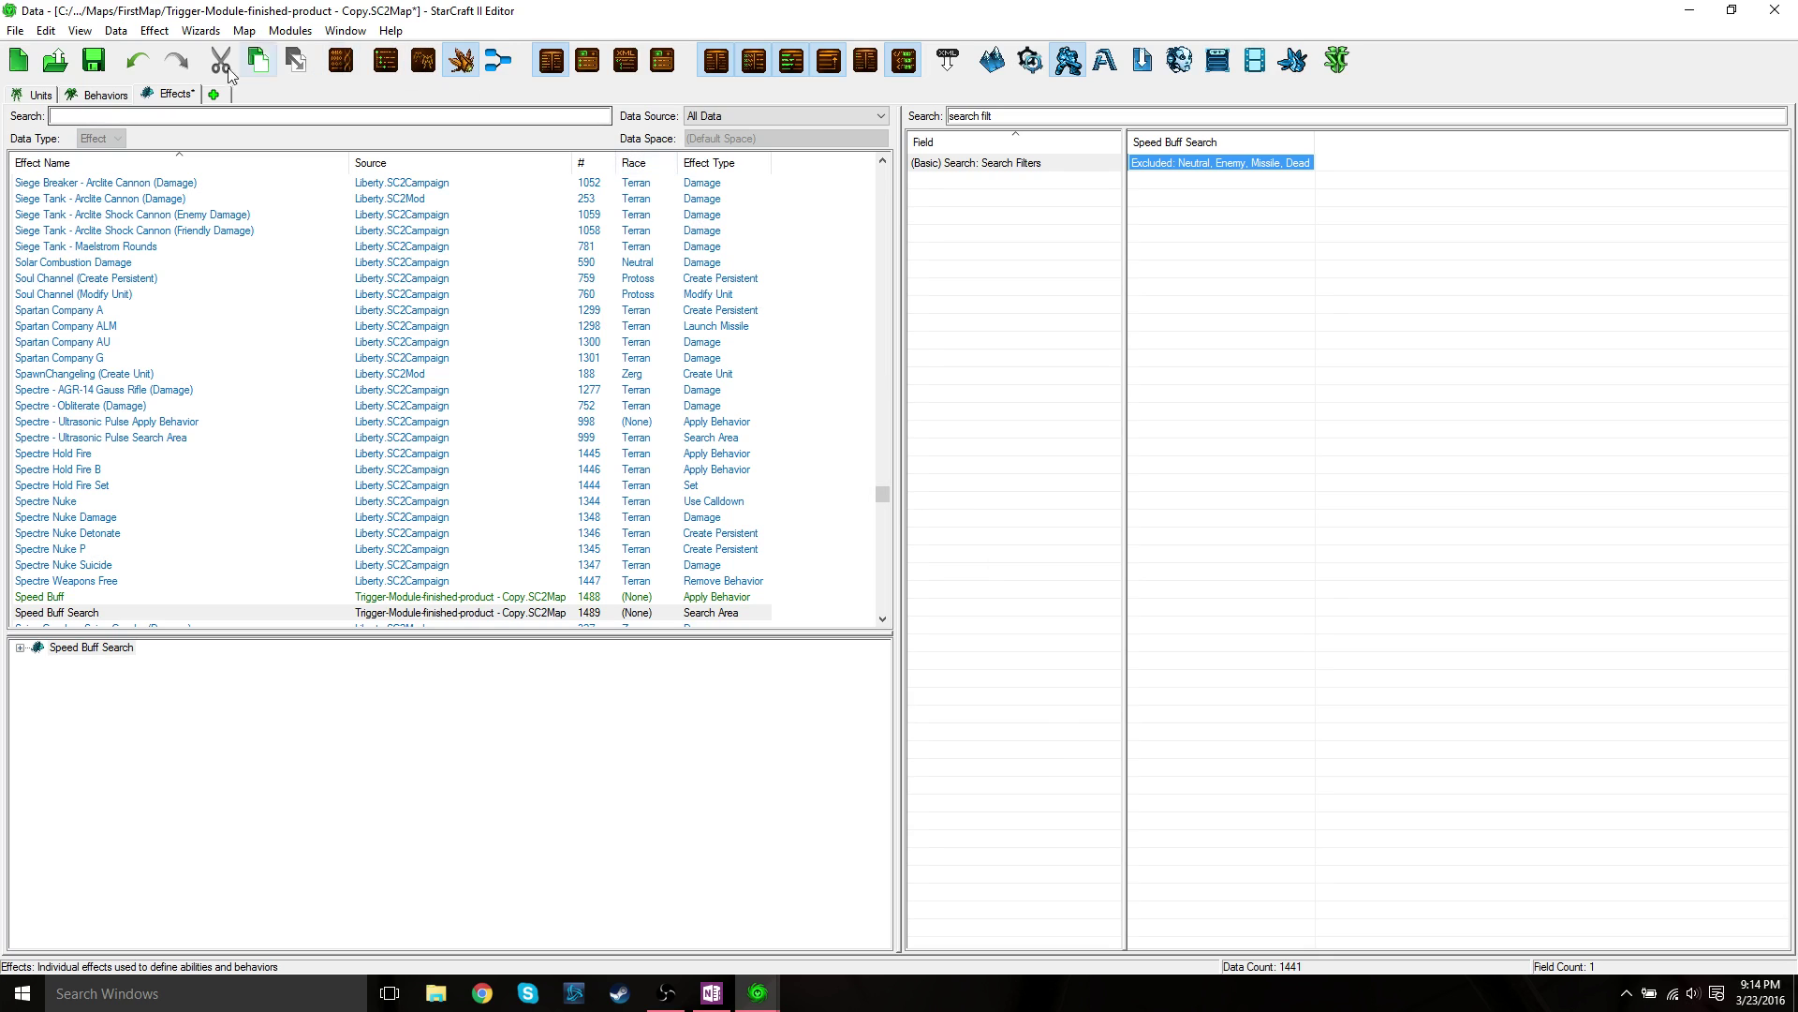
- Save the map, then add a Buff behavior named Speed Buff Aura with ID SpeedBuffAura
click(97, 73)
click(106, 94)
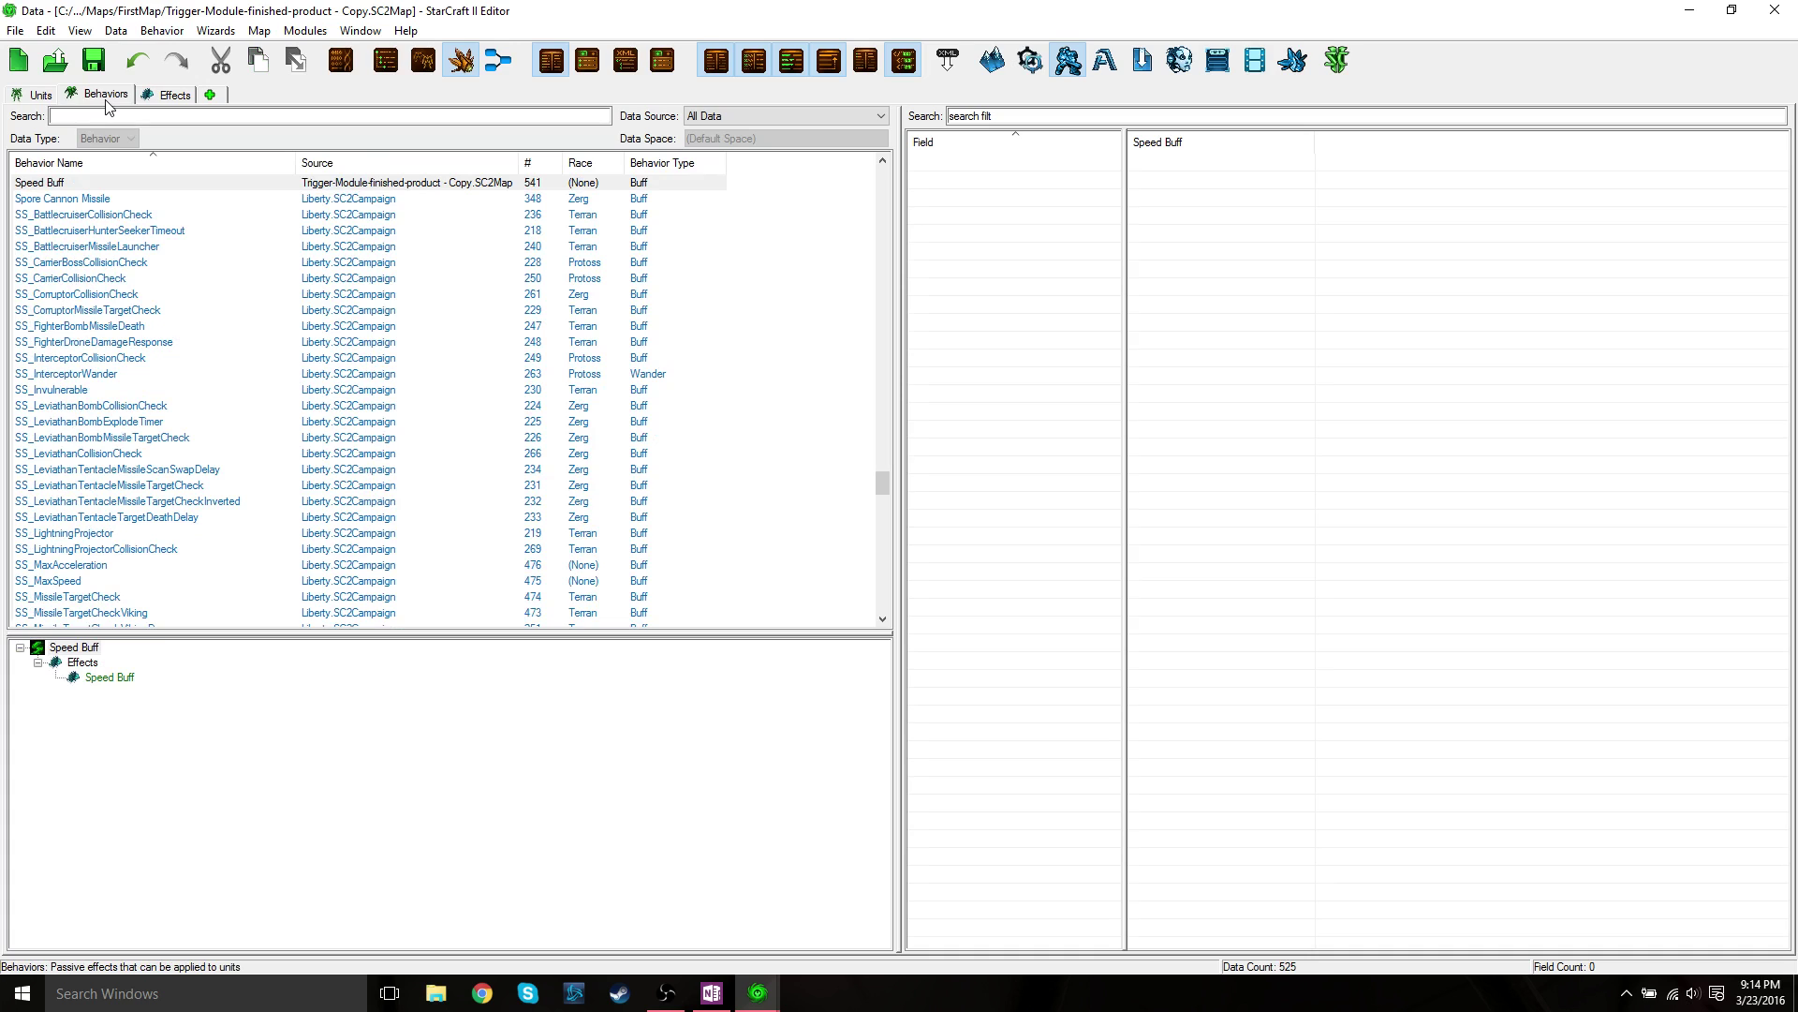
right_click(761, 208)
click(813, 217)
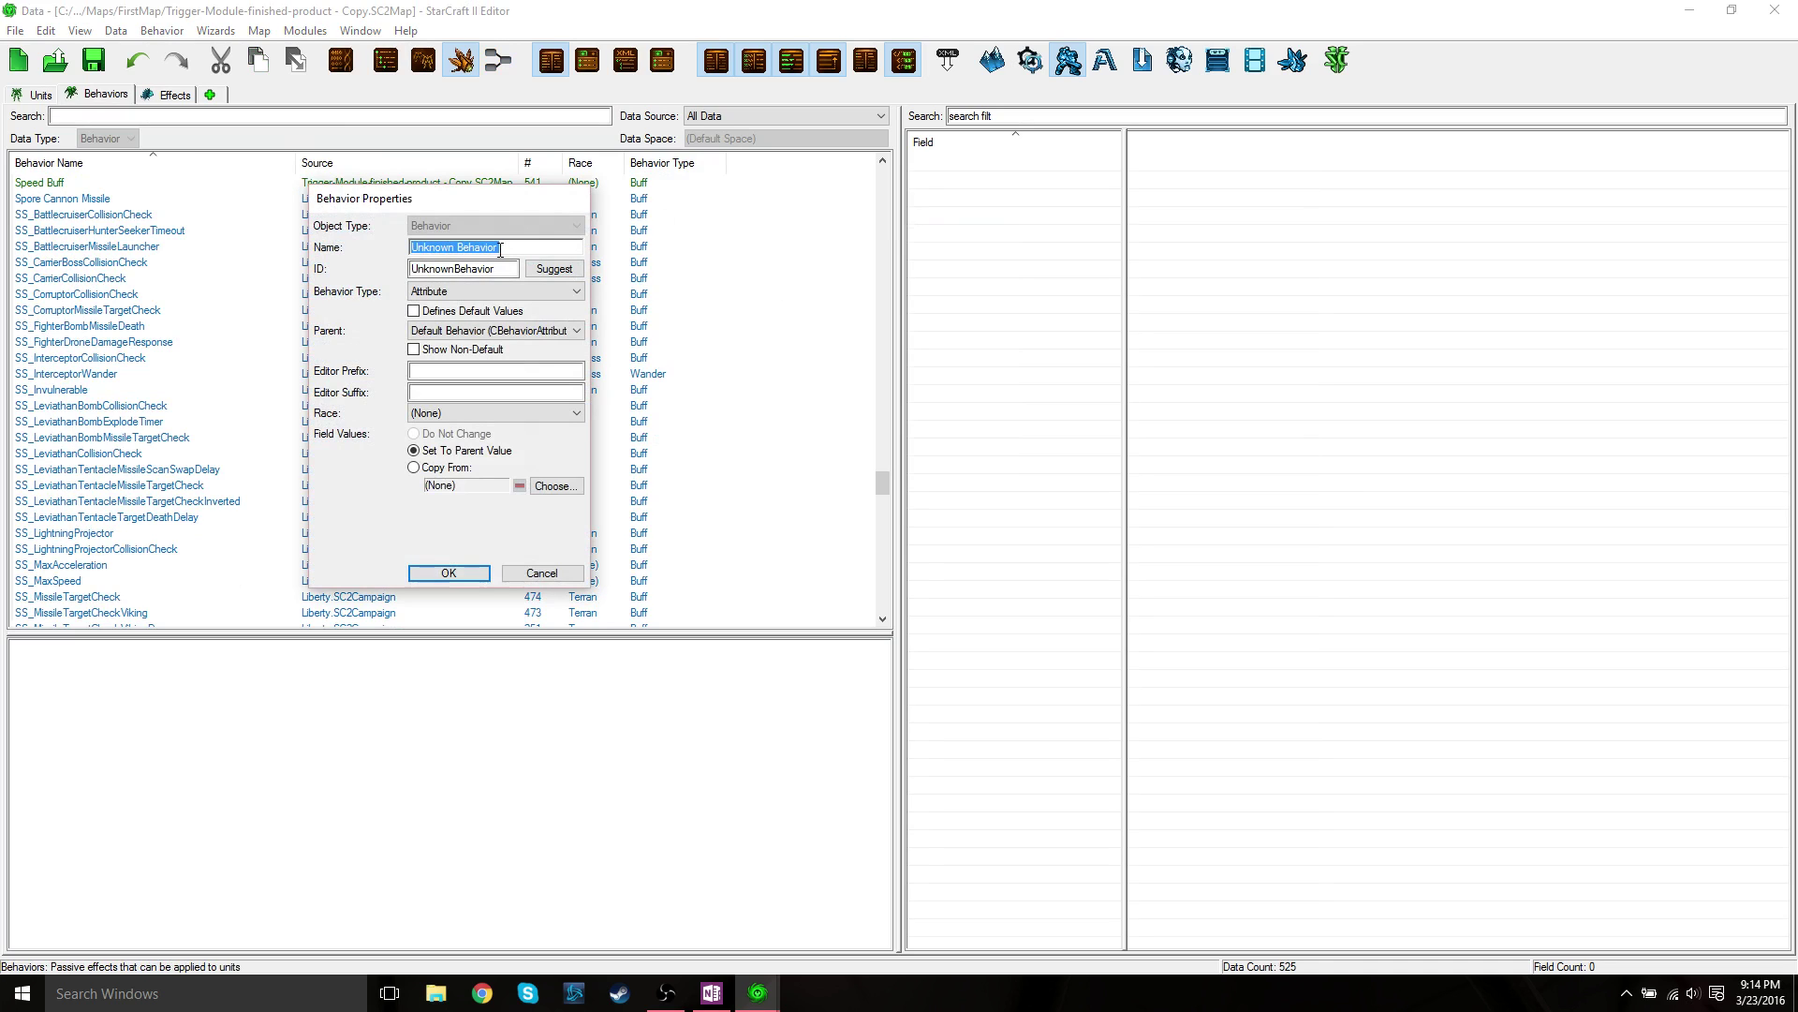
text(Speed Buff Aura)
click(555, 269)
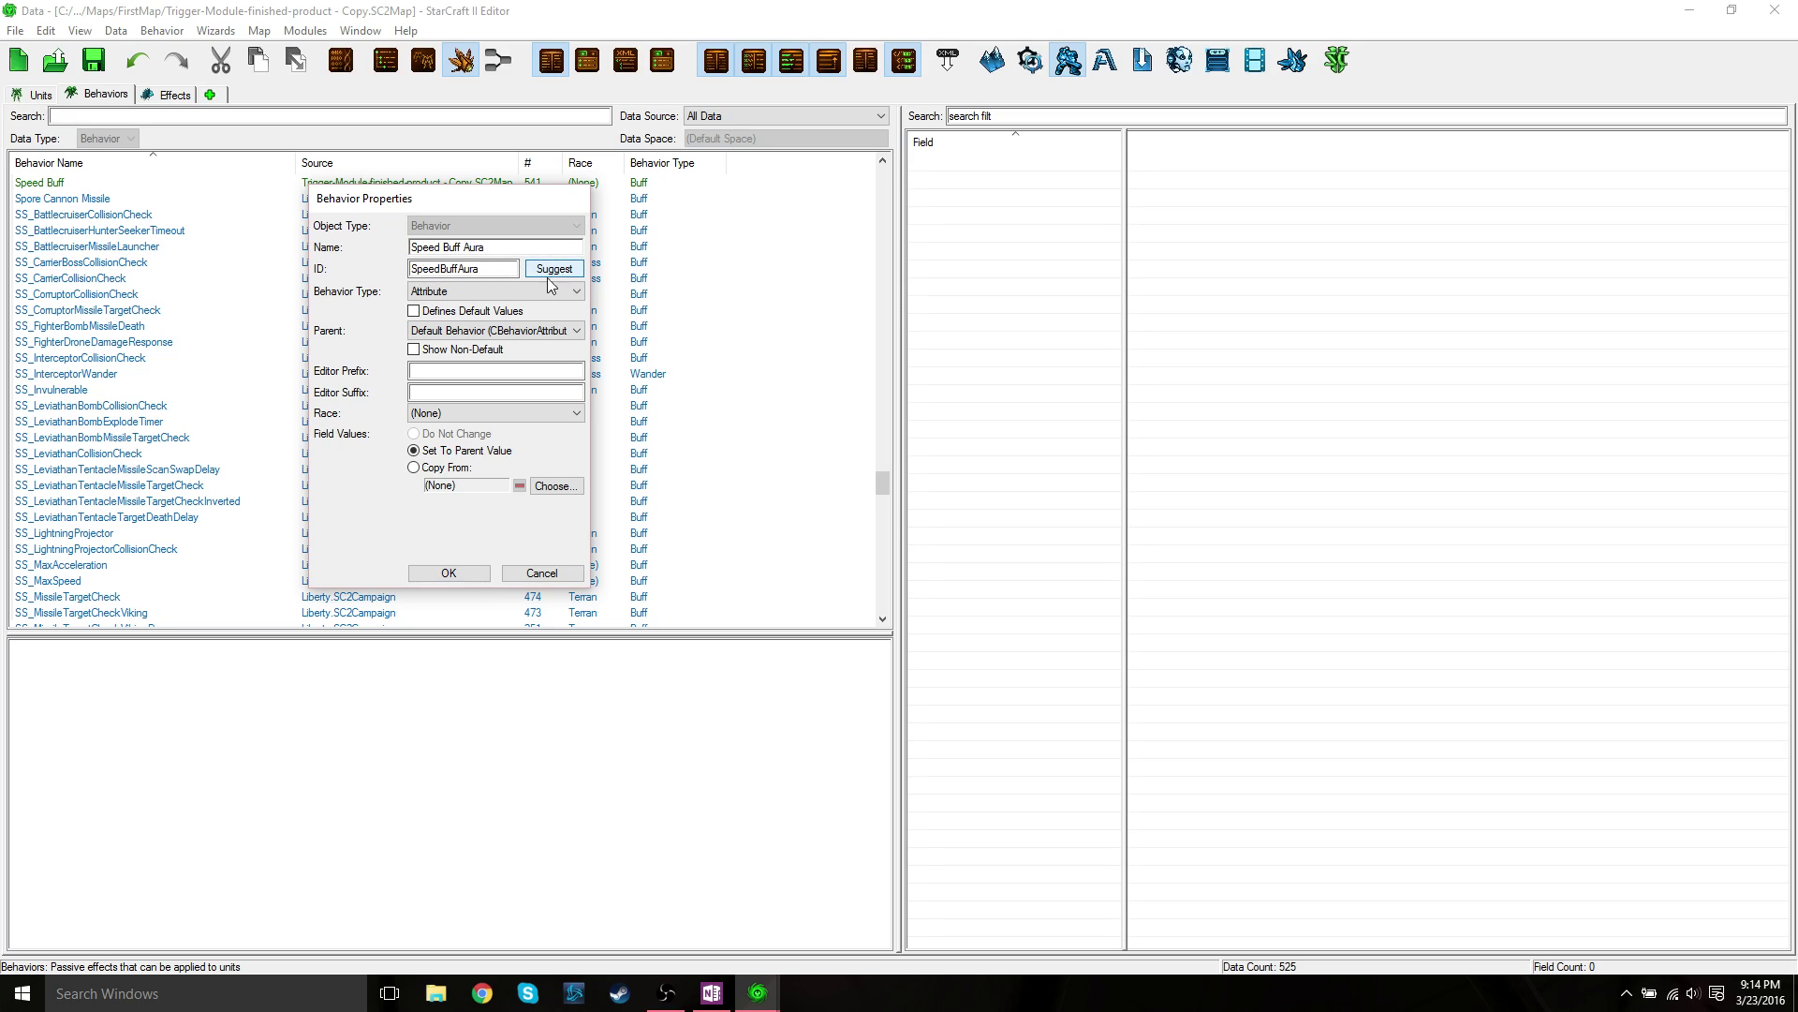
click(464, 292)
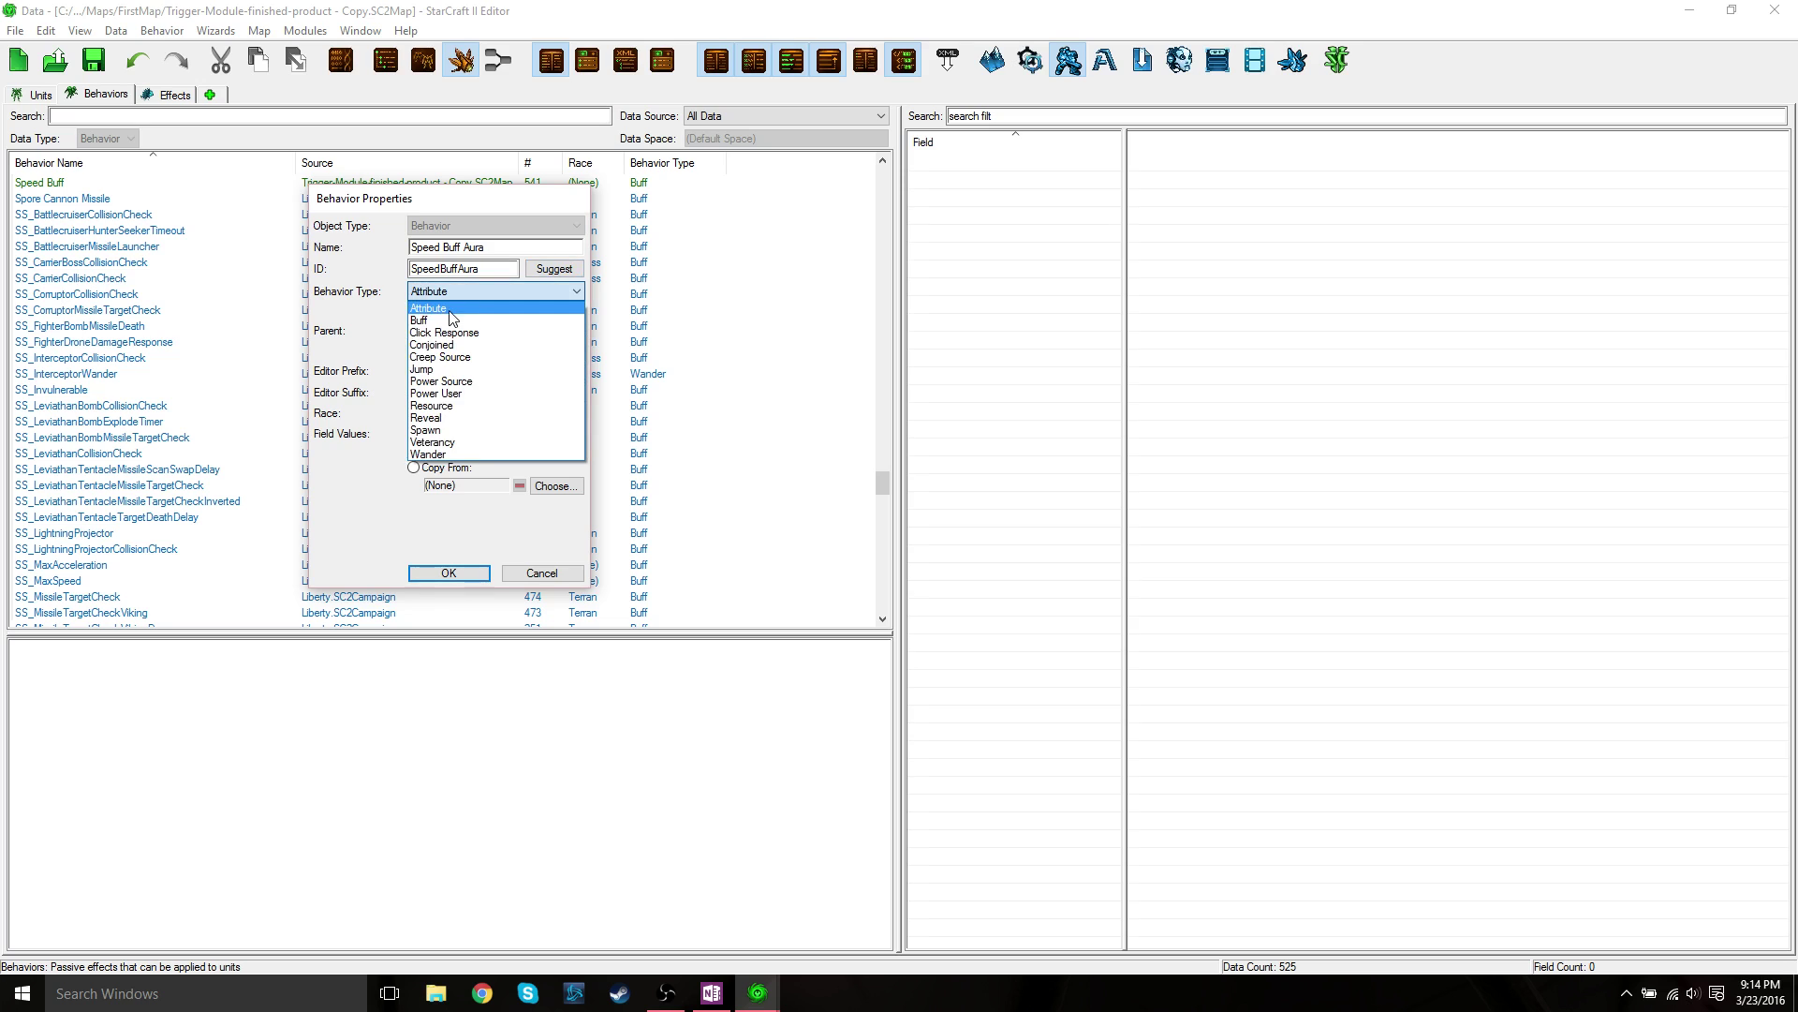
click(440, 319)
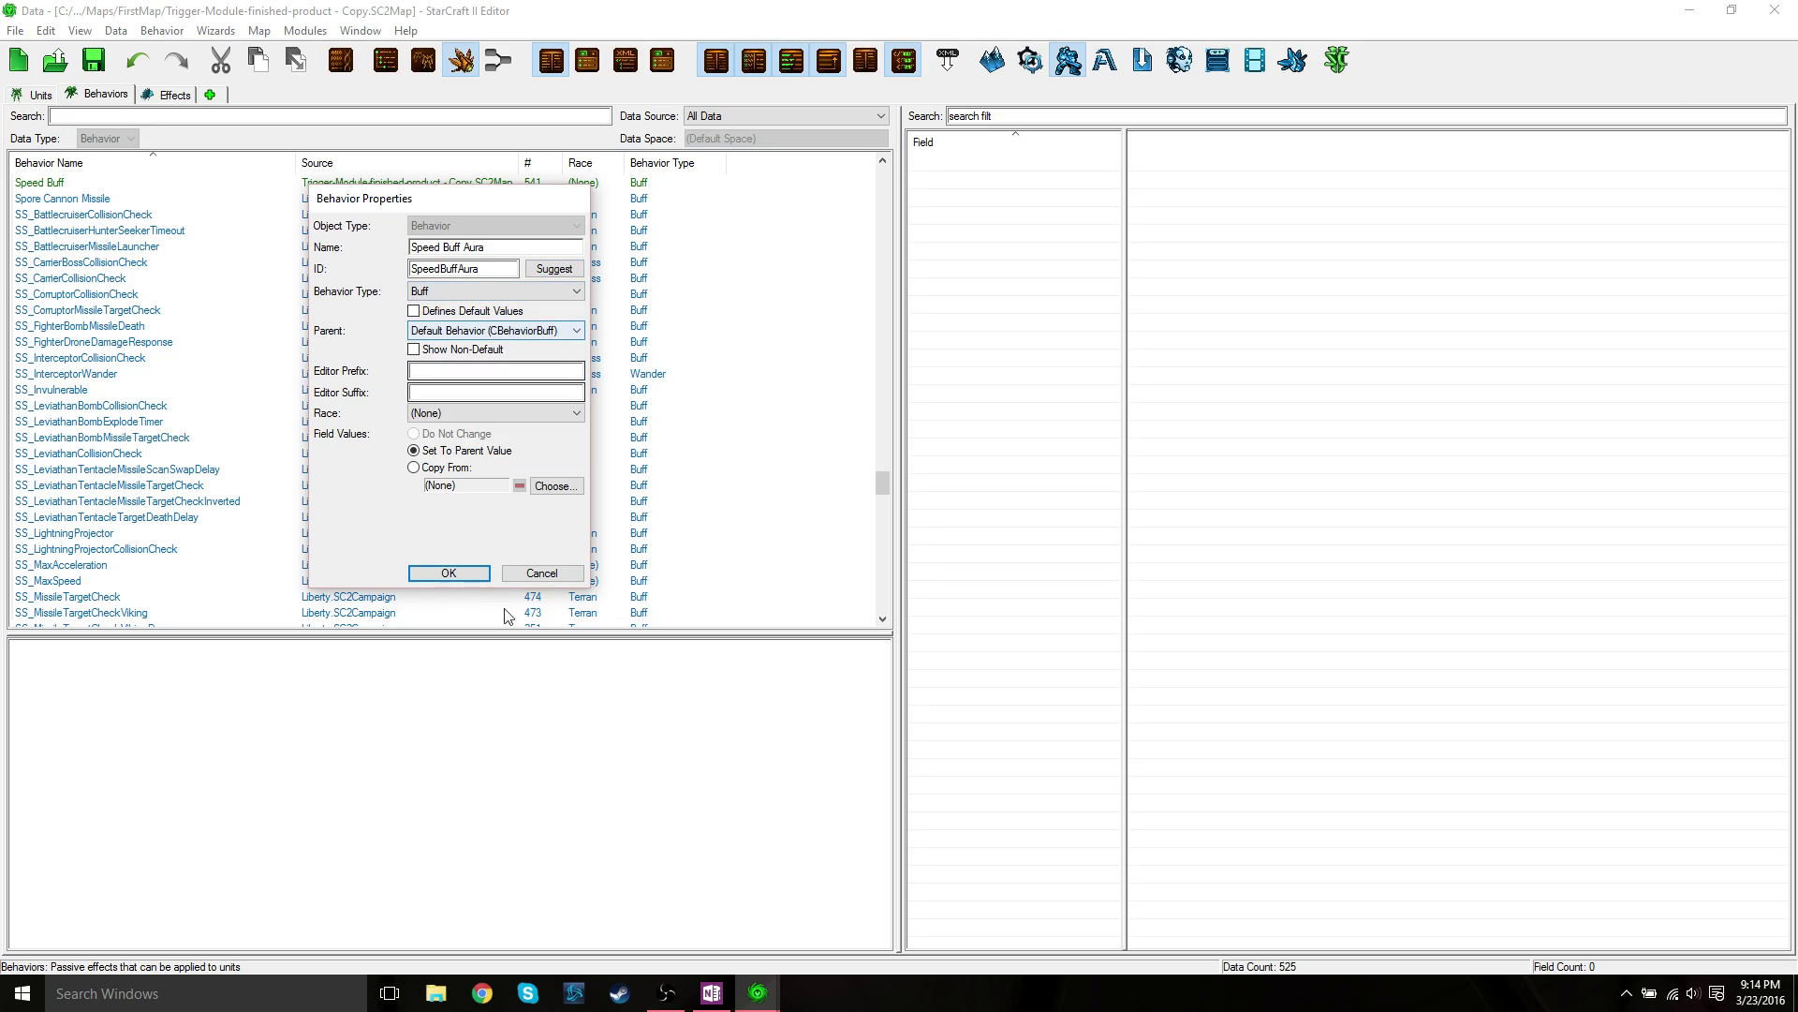
click(440, 573)
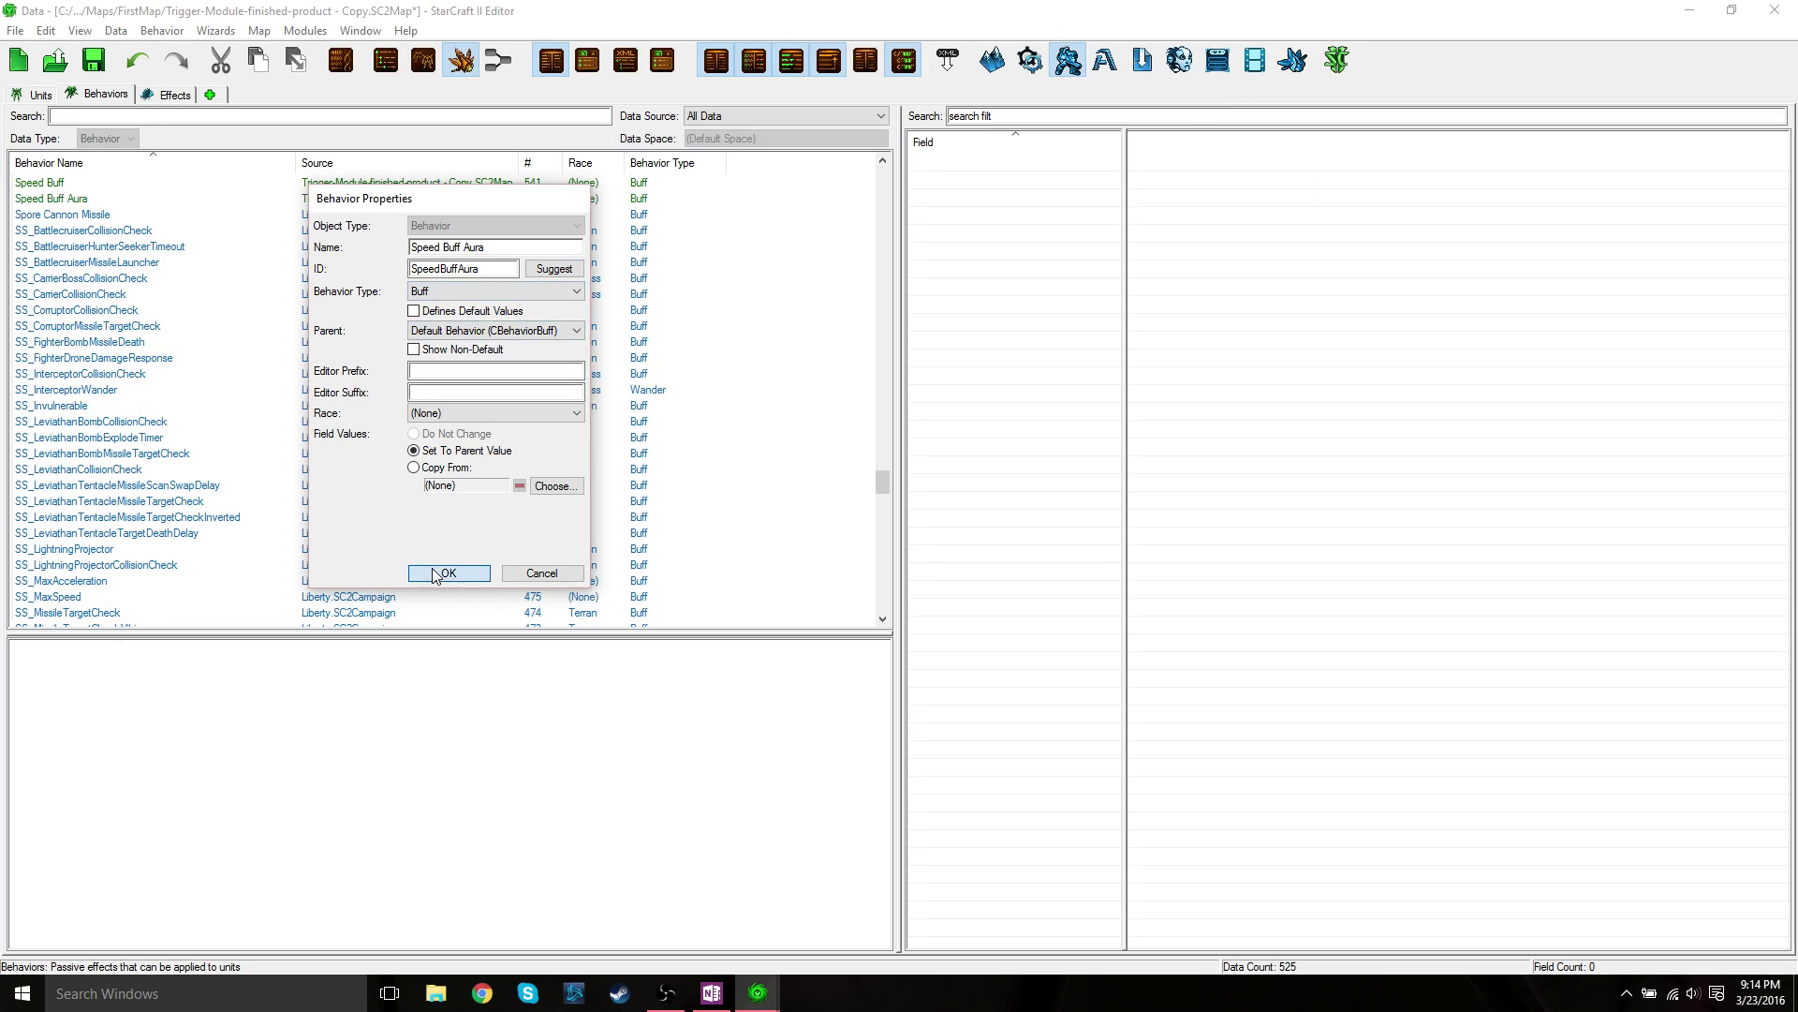
key(Tab)
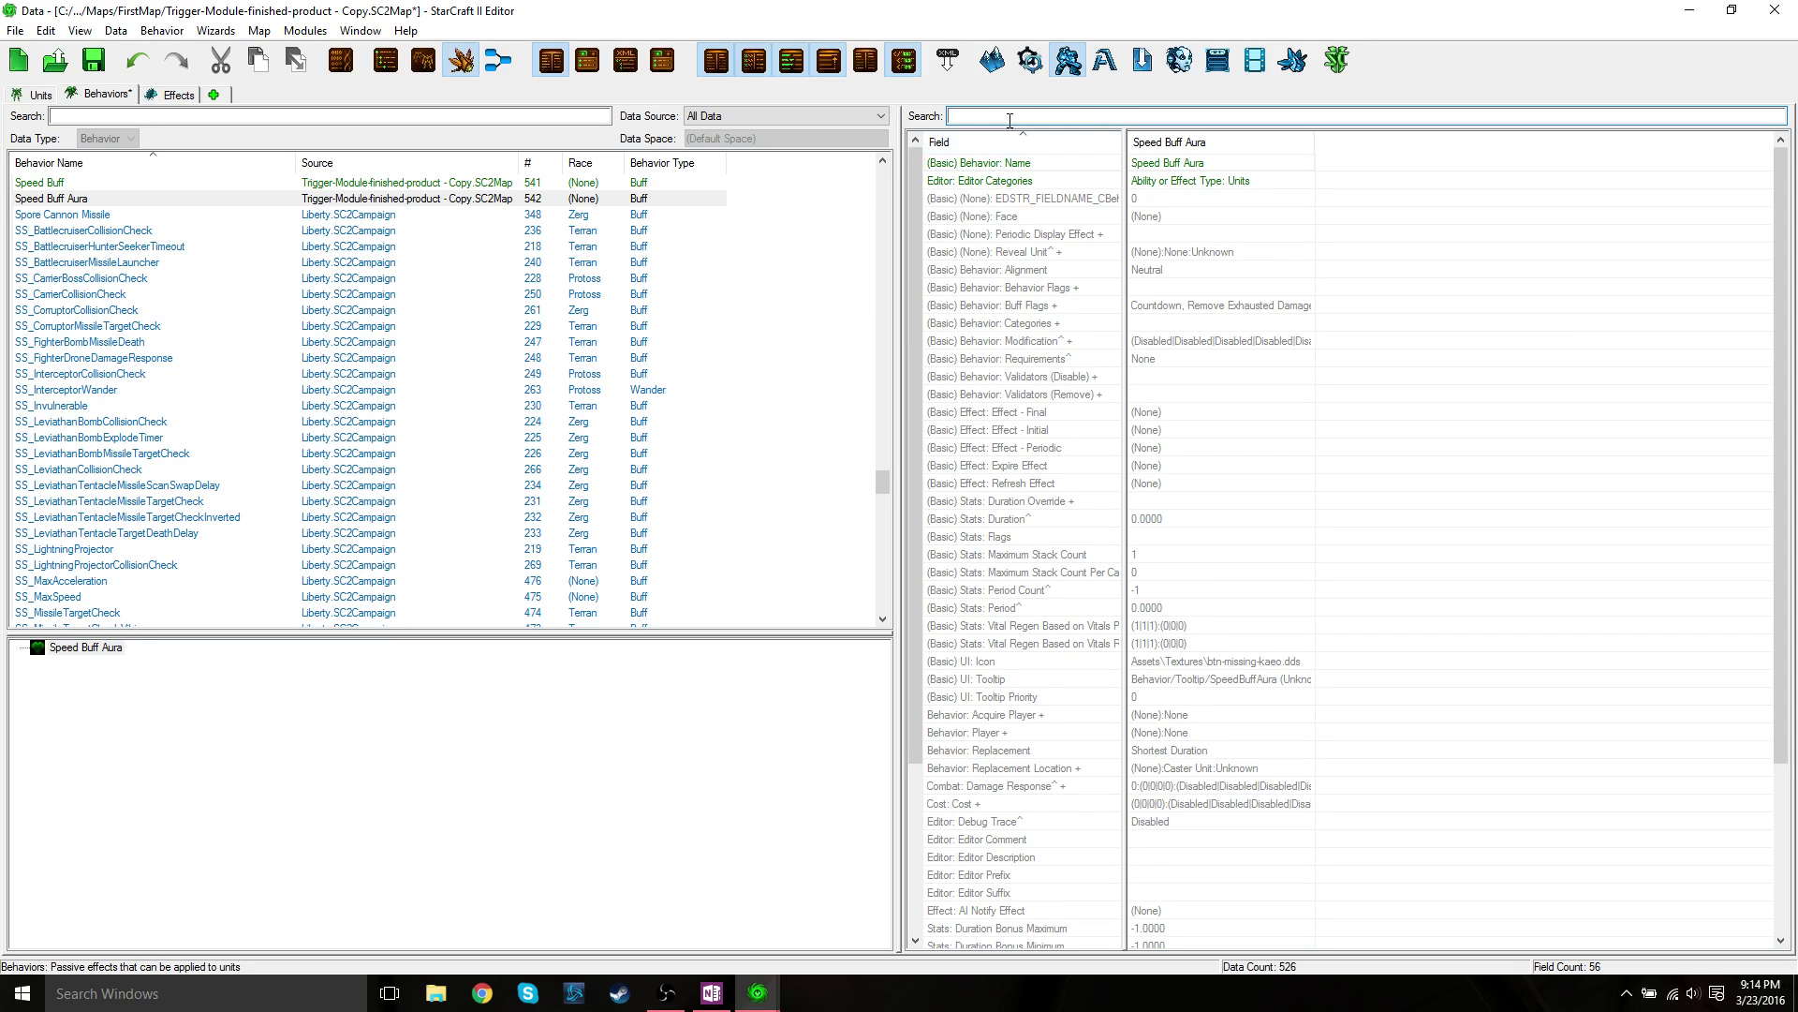
- Tick Hidden in Speed Buff Aura's Stats: Flags, then filter the fields by 'periodic'
text(stats fla)
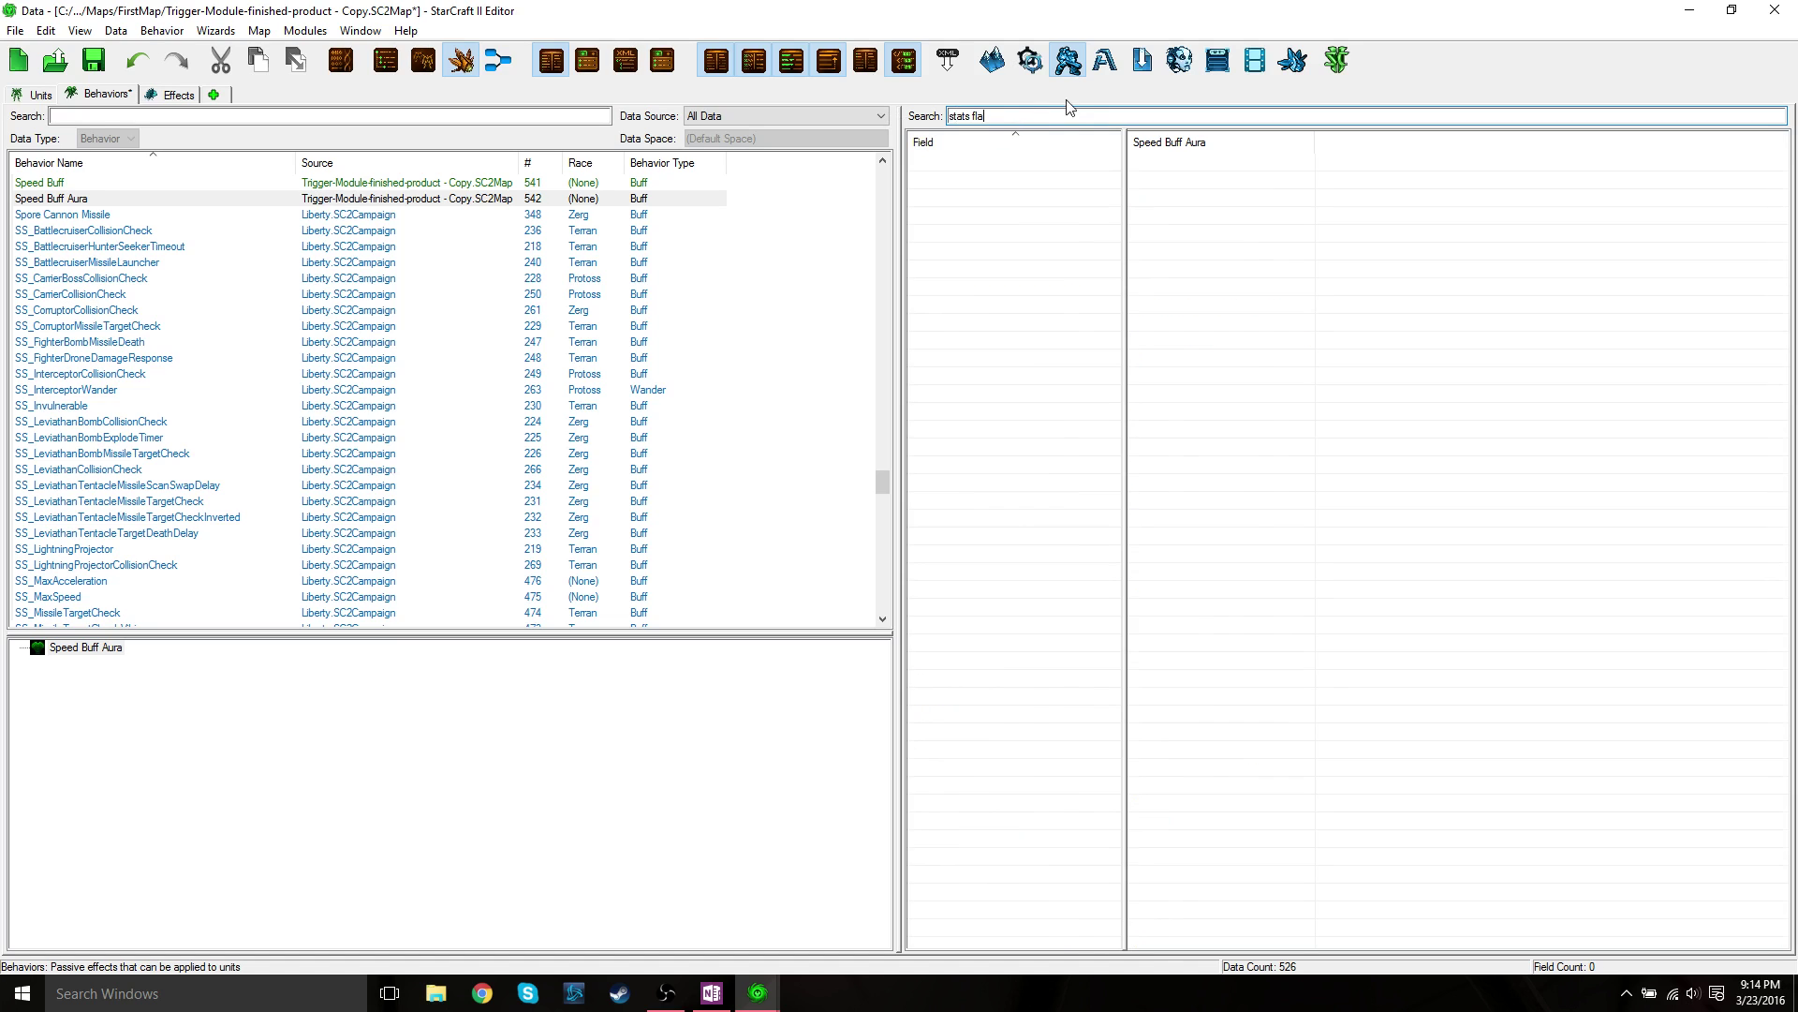
drag(999, 117, 938, 116)
key(BackSpace)
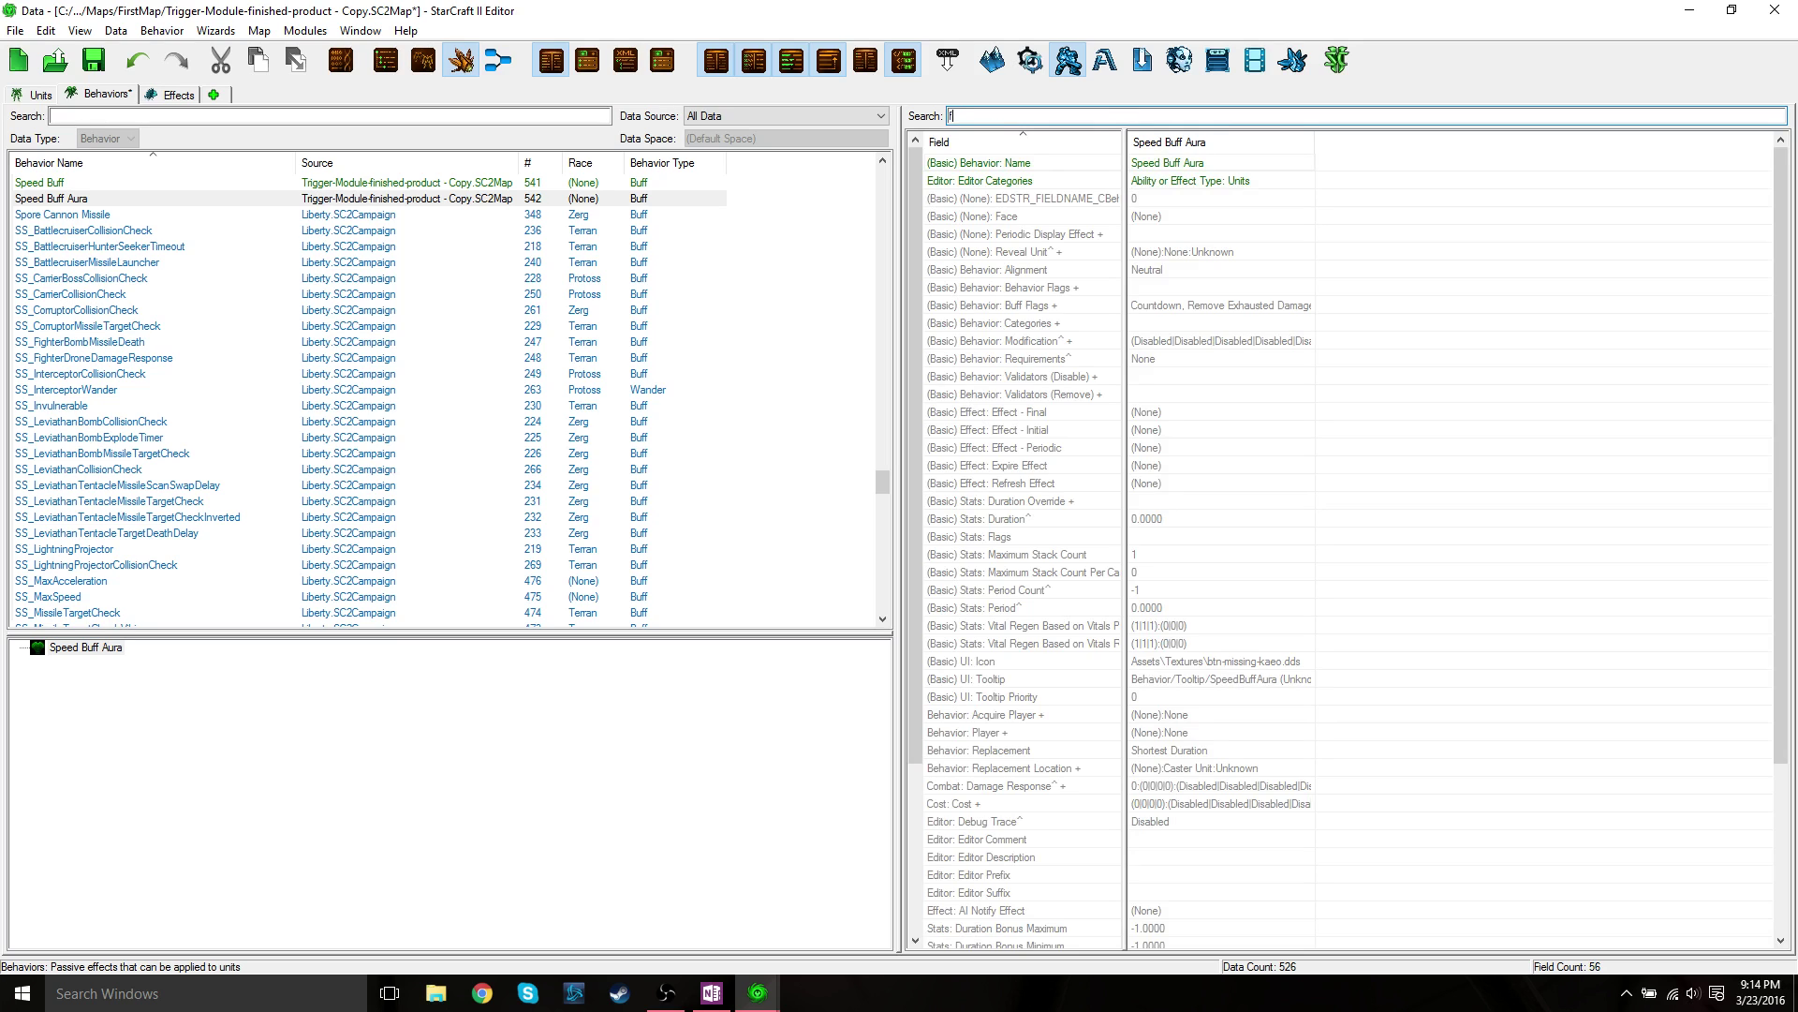
text(flags)
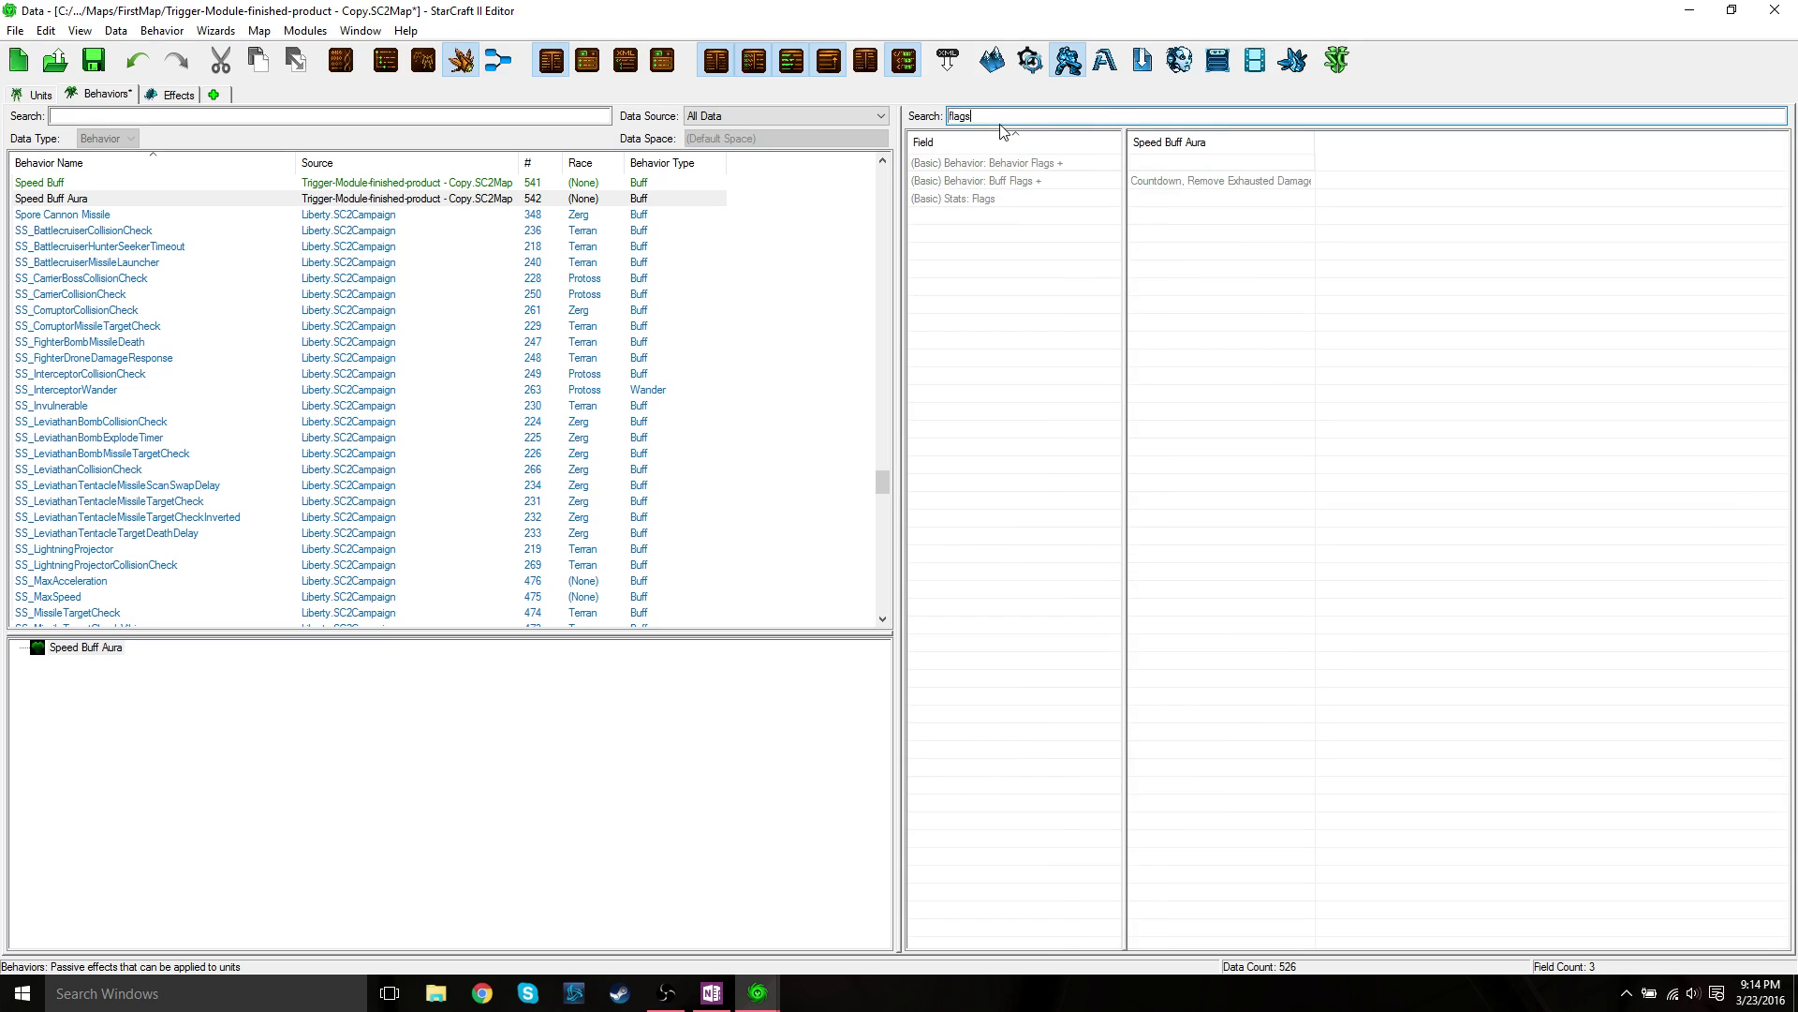
click(976, 199)
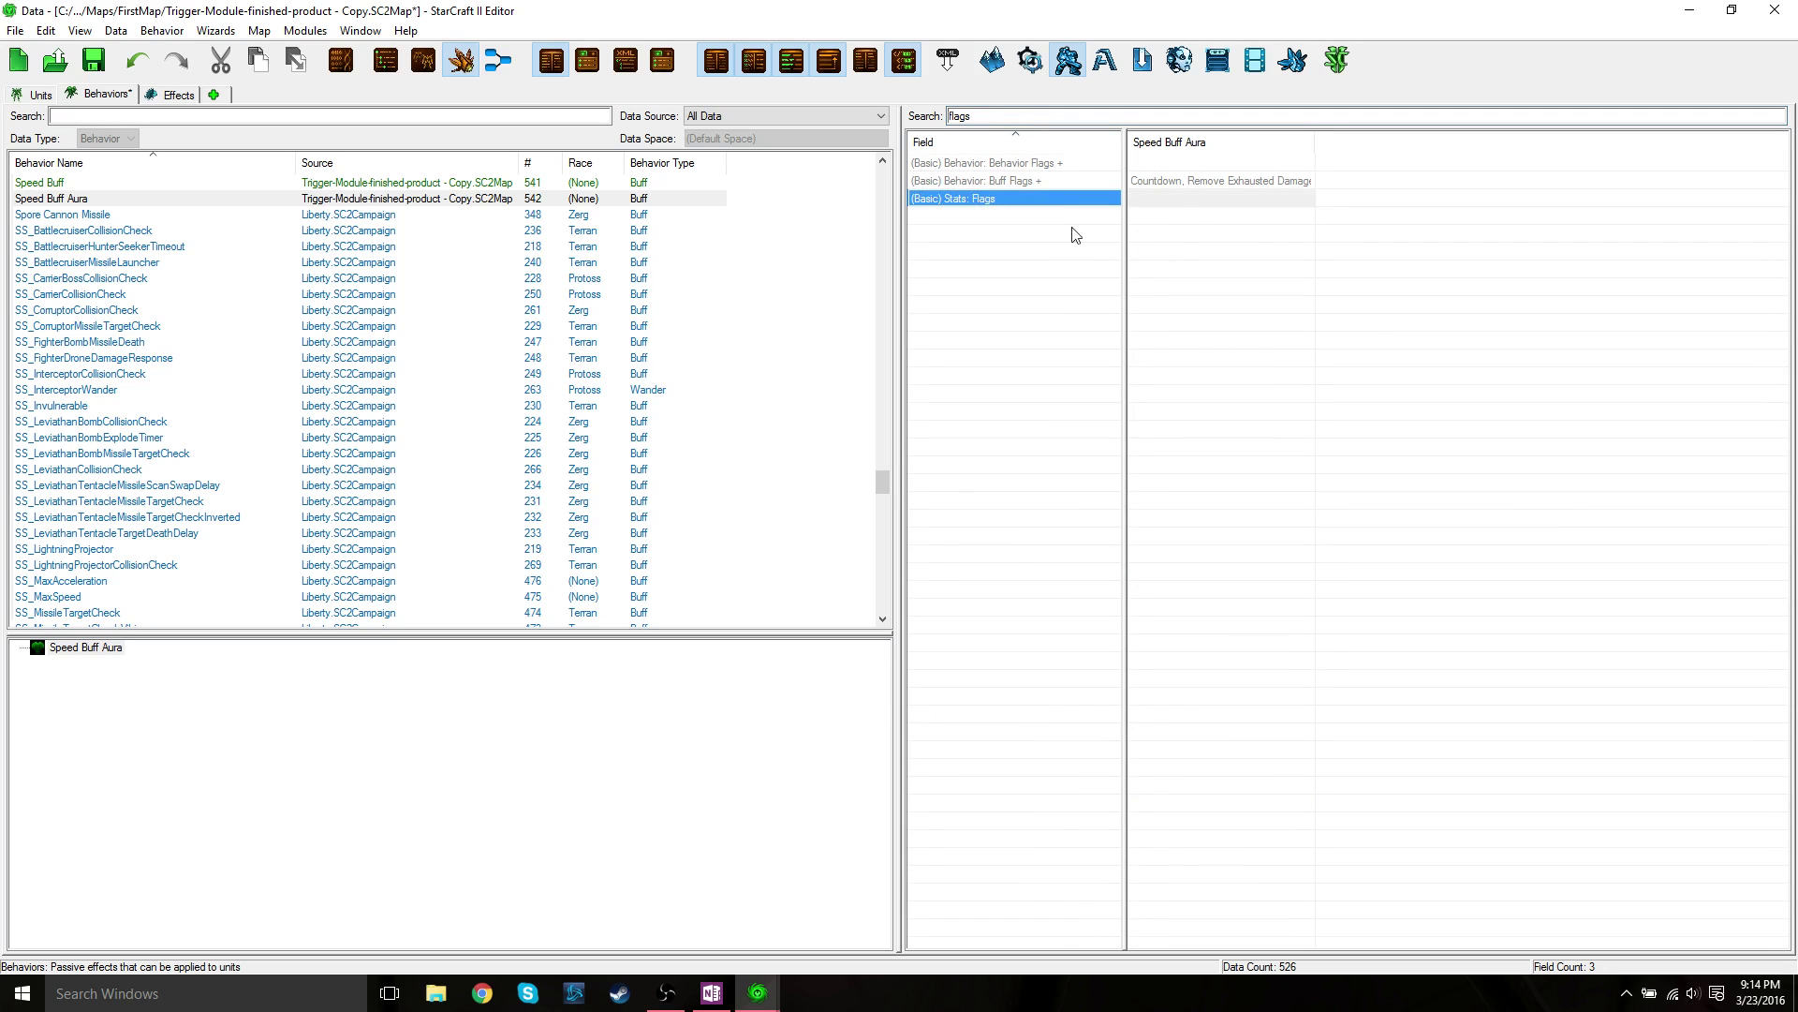
click(1166, 182)
double_click(1166, 198)
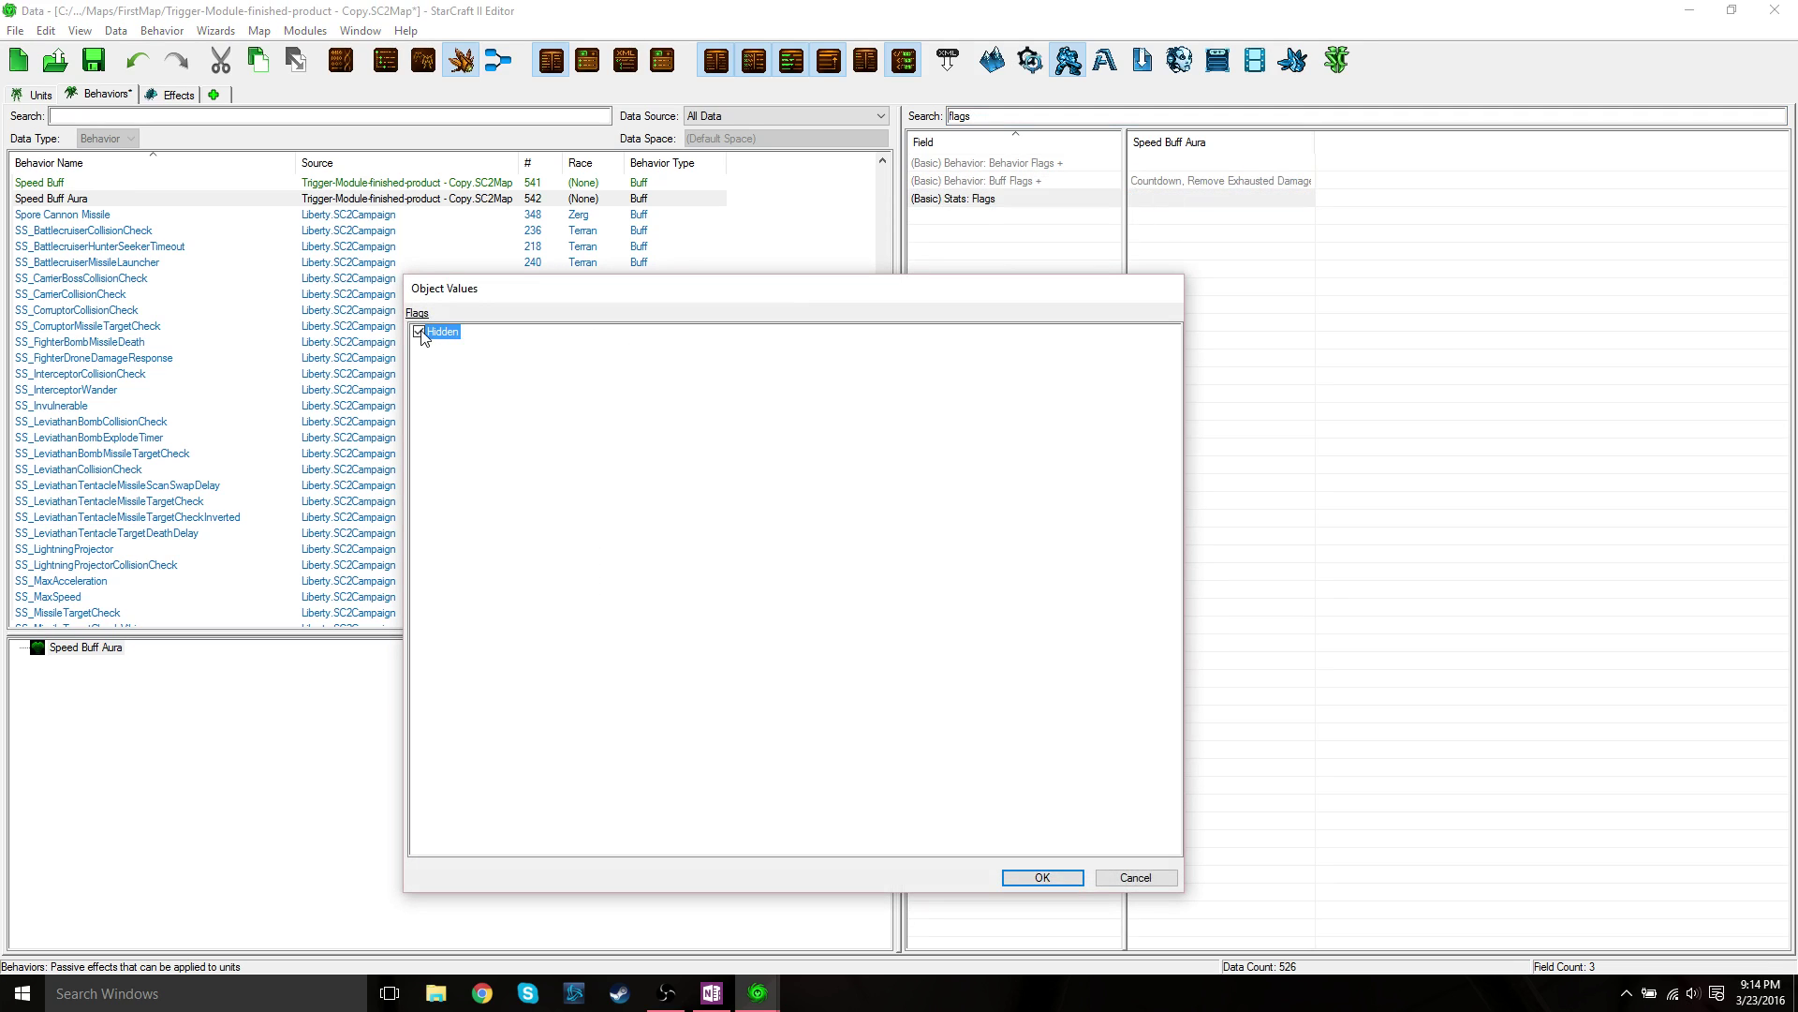
click(1062, 876)
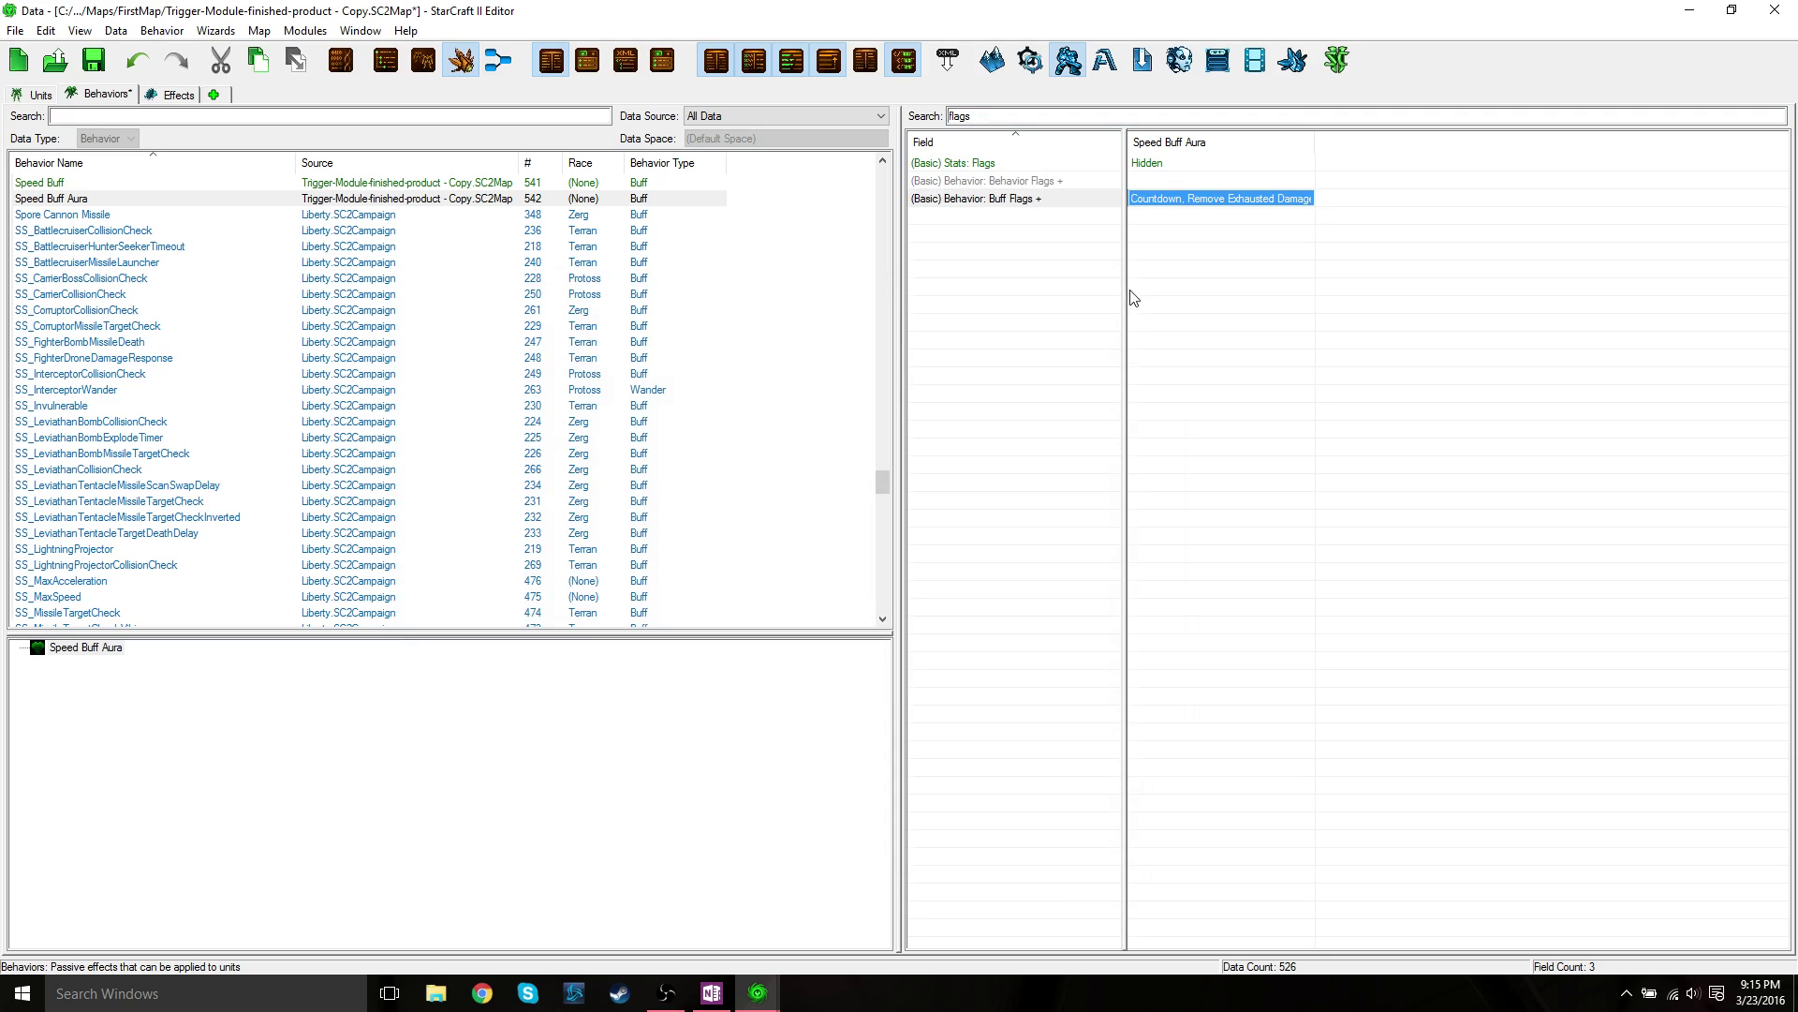
click(965, 115)
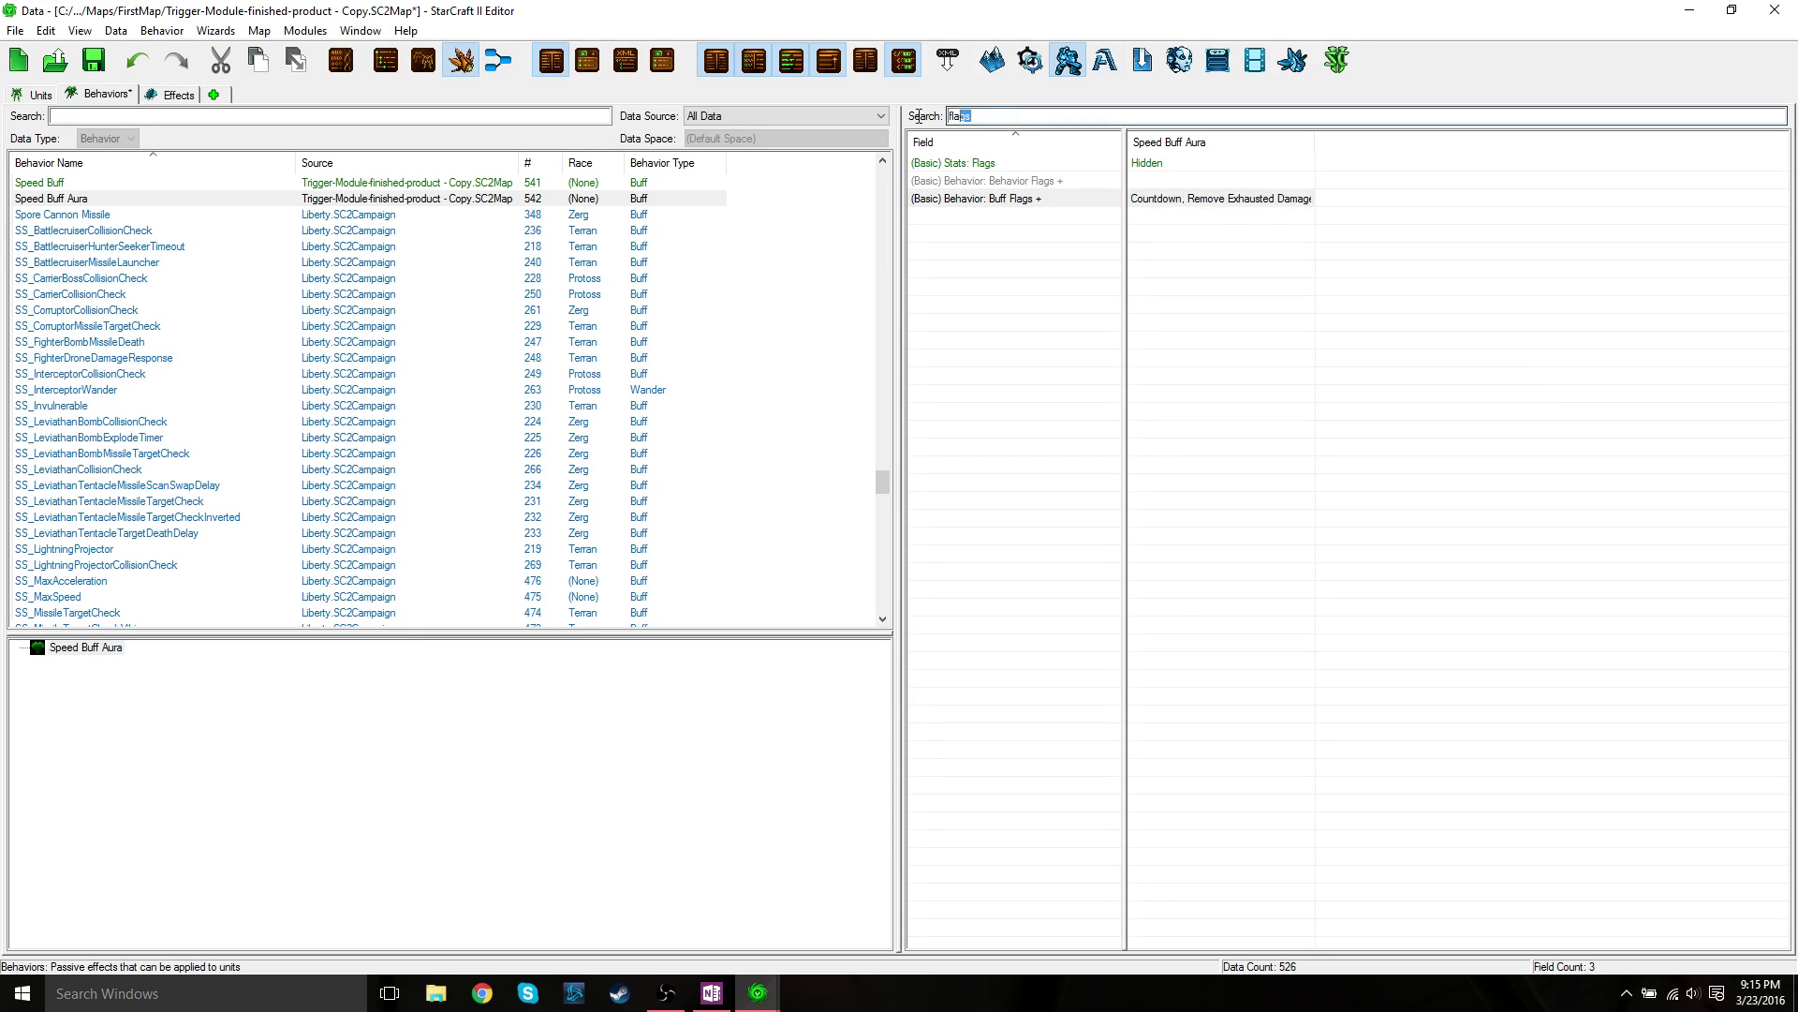
text(periodic)
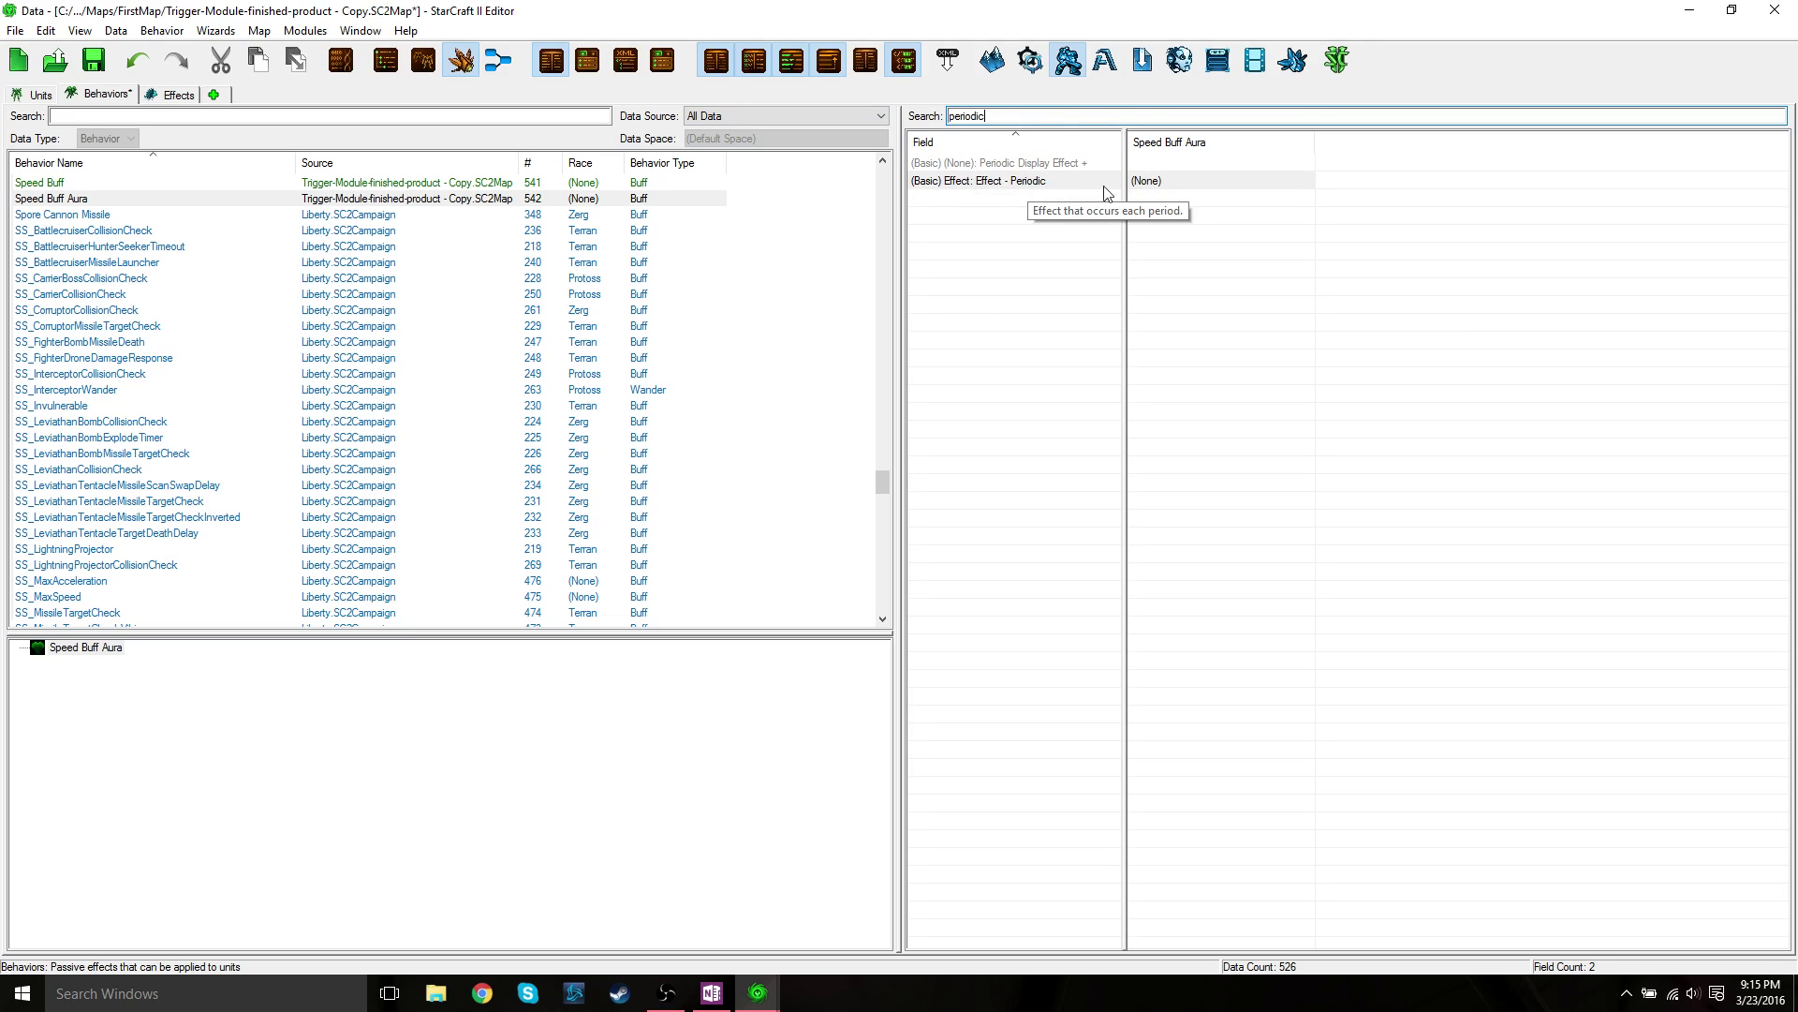
- Set Speed Buff Aura's Effect - Periodic to Speed Buff Search
click(1152, 183)
double_click(1152, 182)
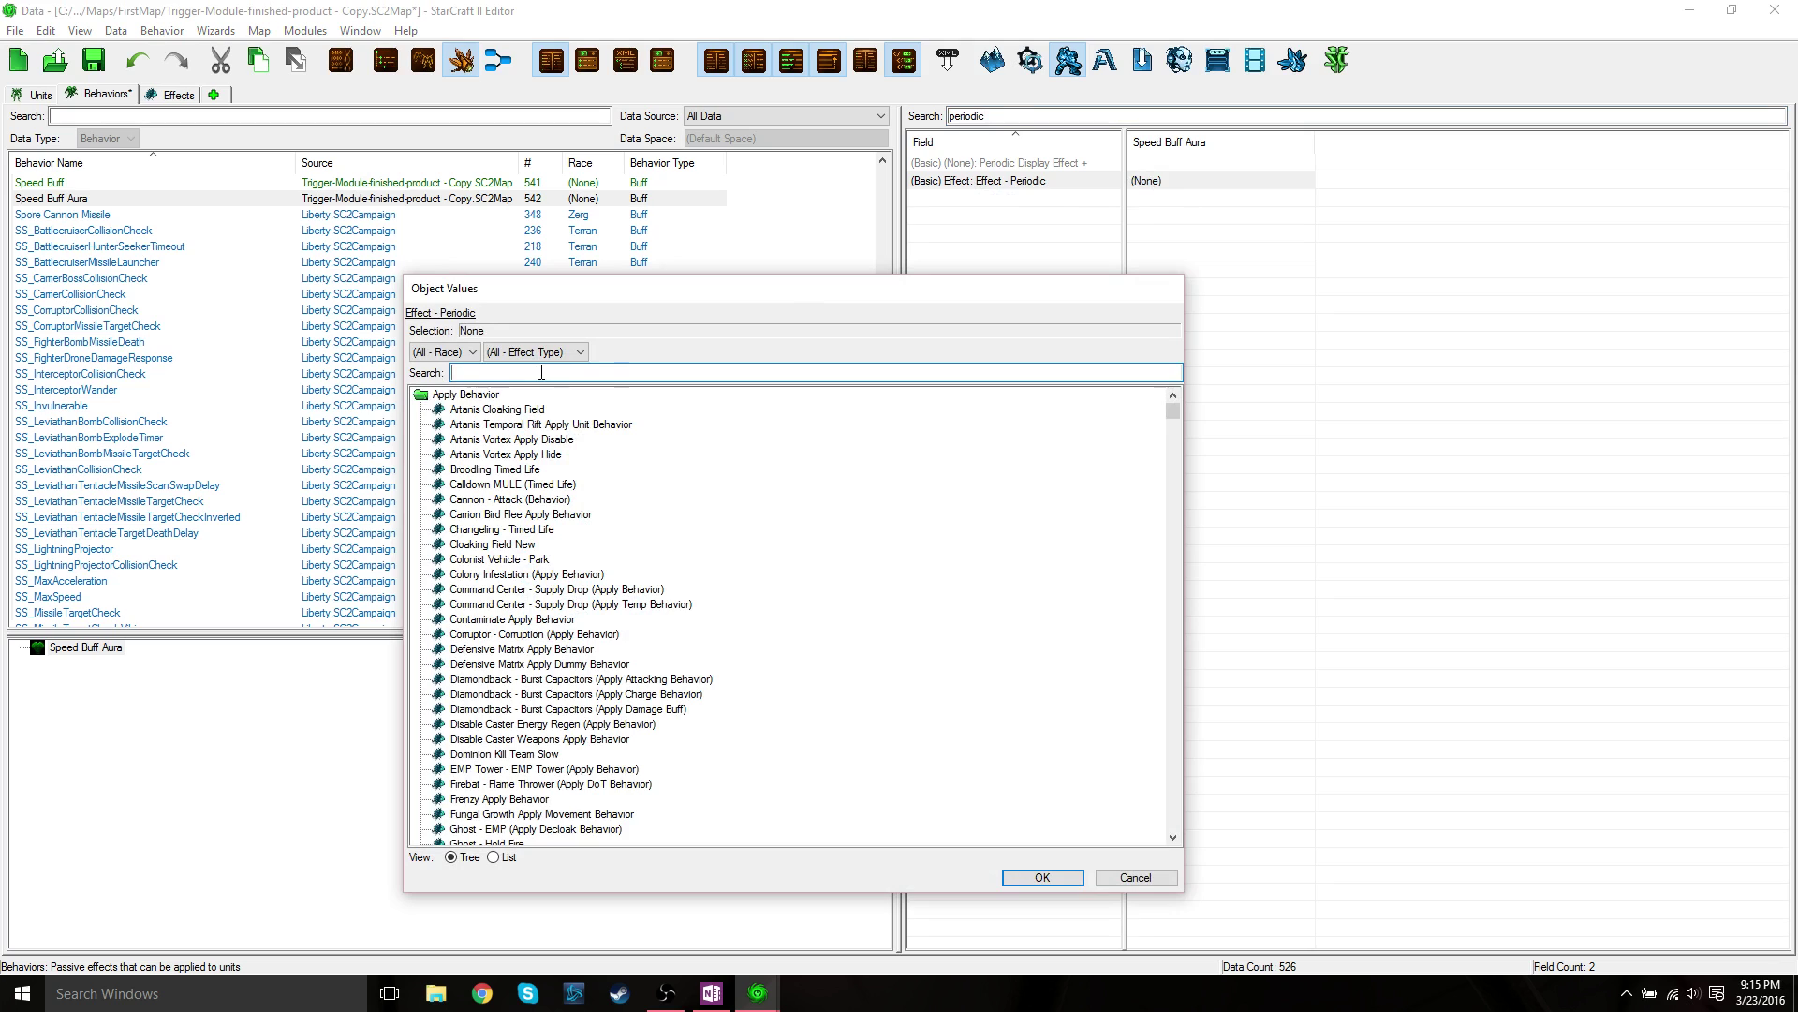
text(speed)
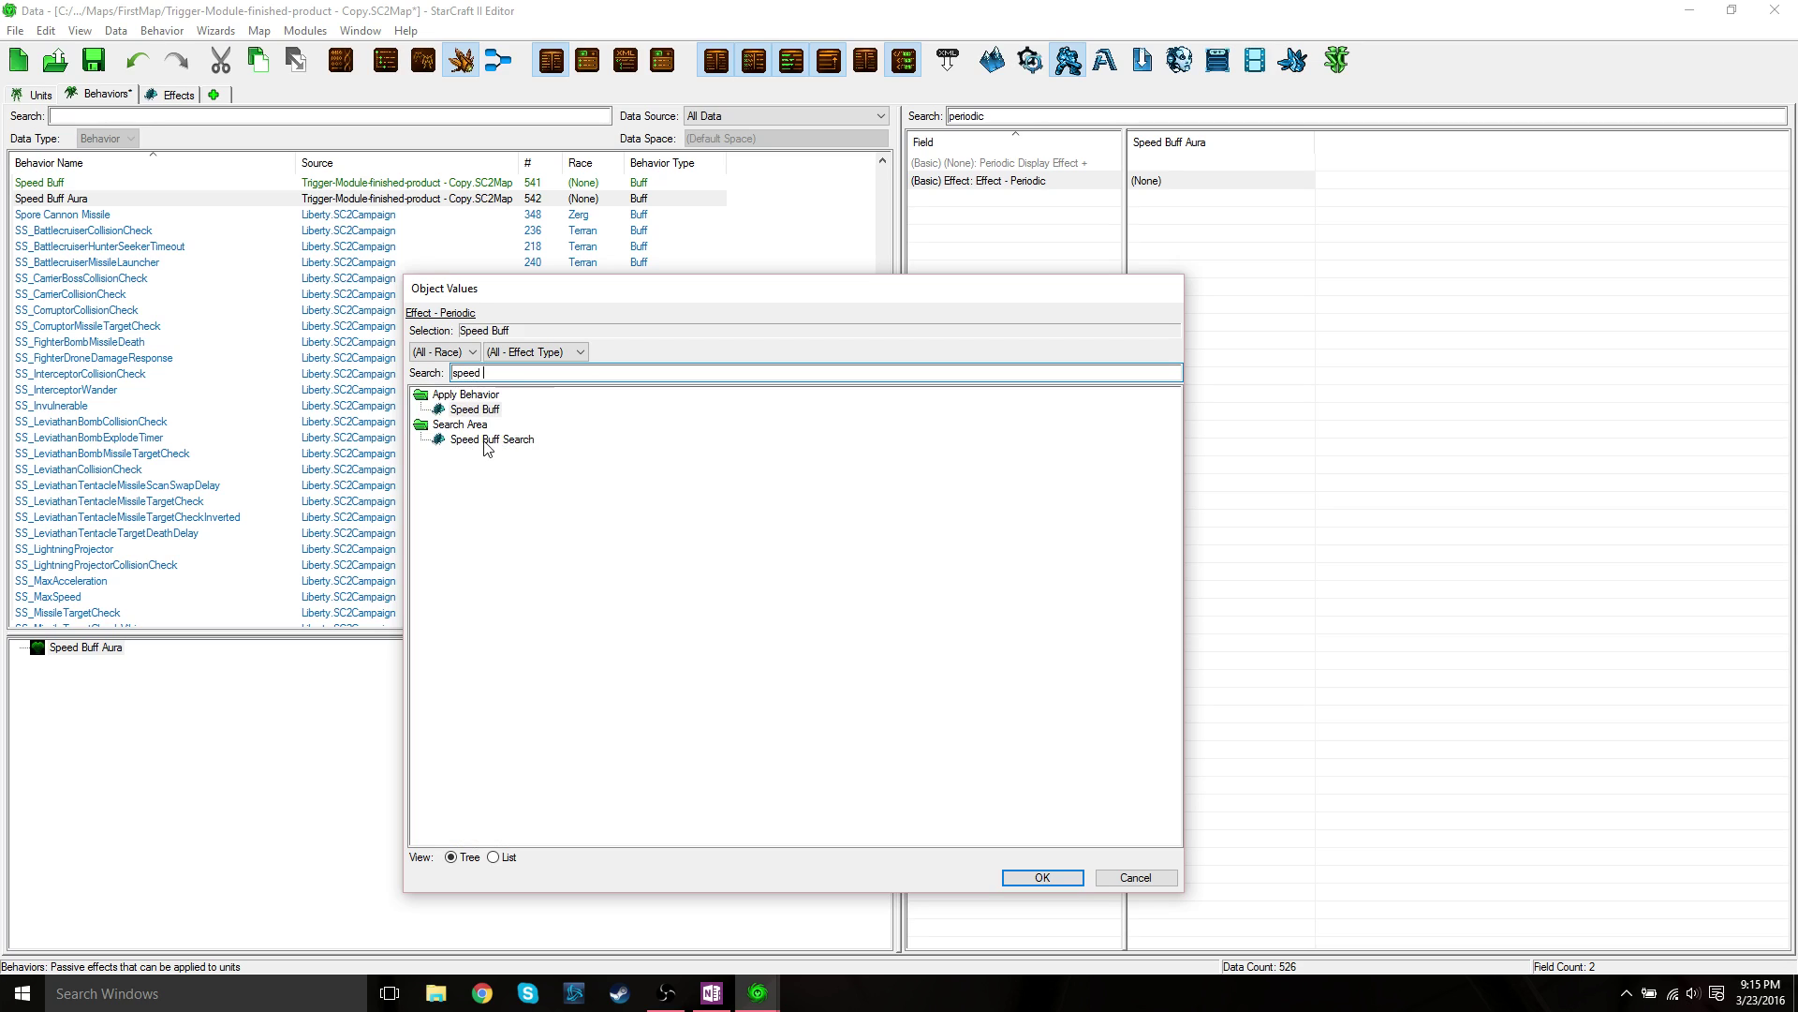
click(486, 440)
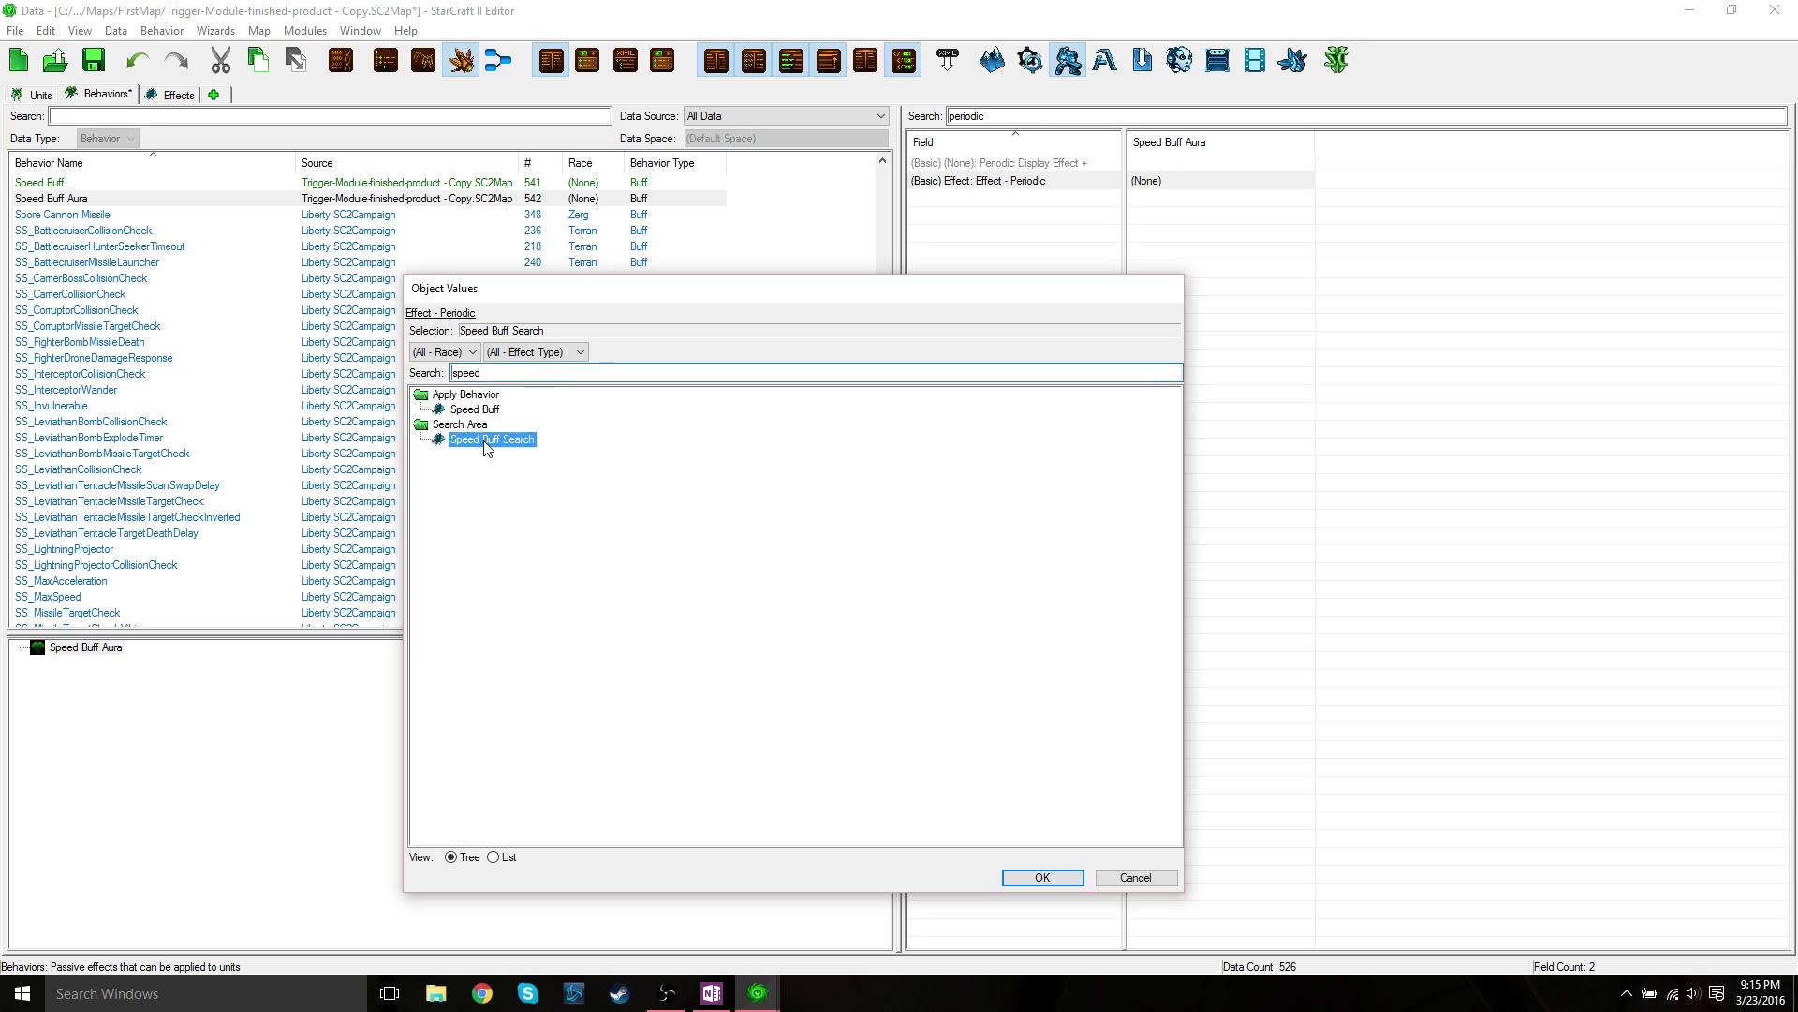
click(1041, 877)
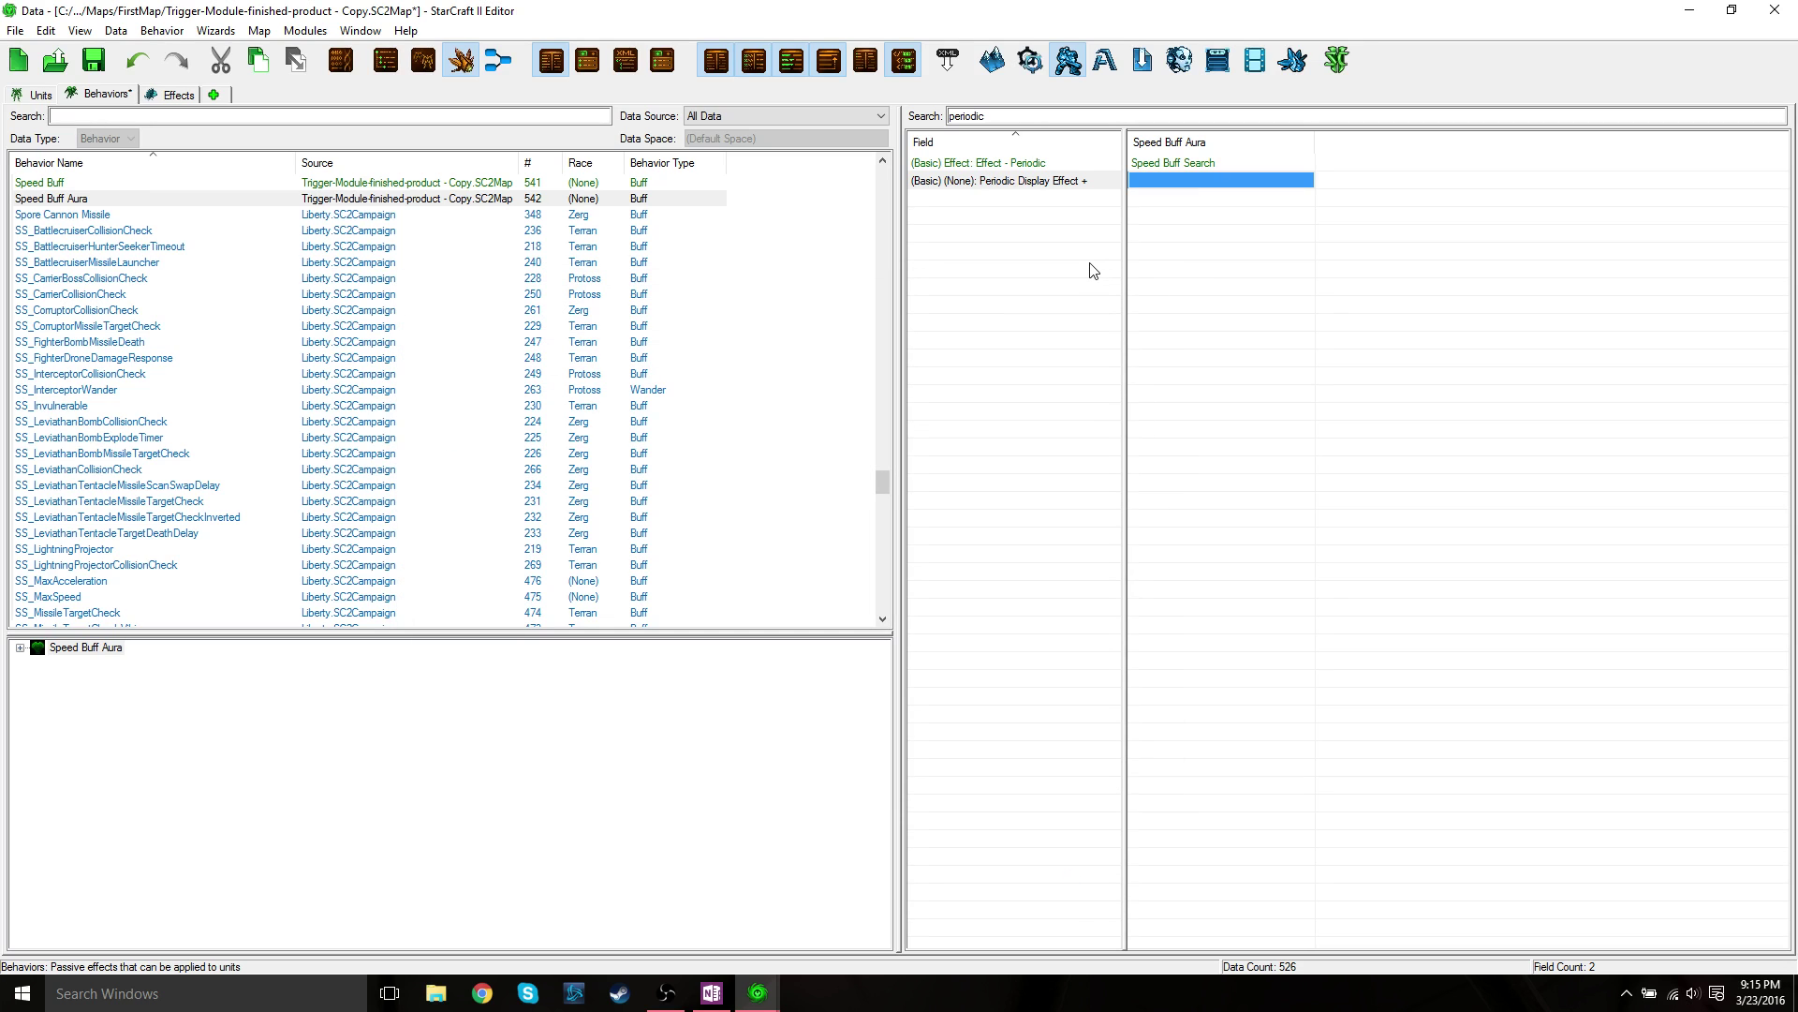
- Set the Stats: Period of Speed Buff Aura to 0.4167
click(950, 115)
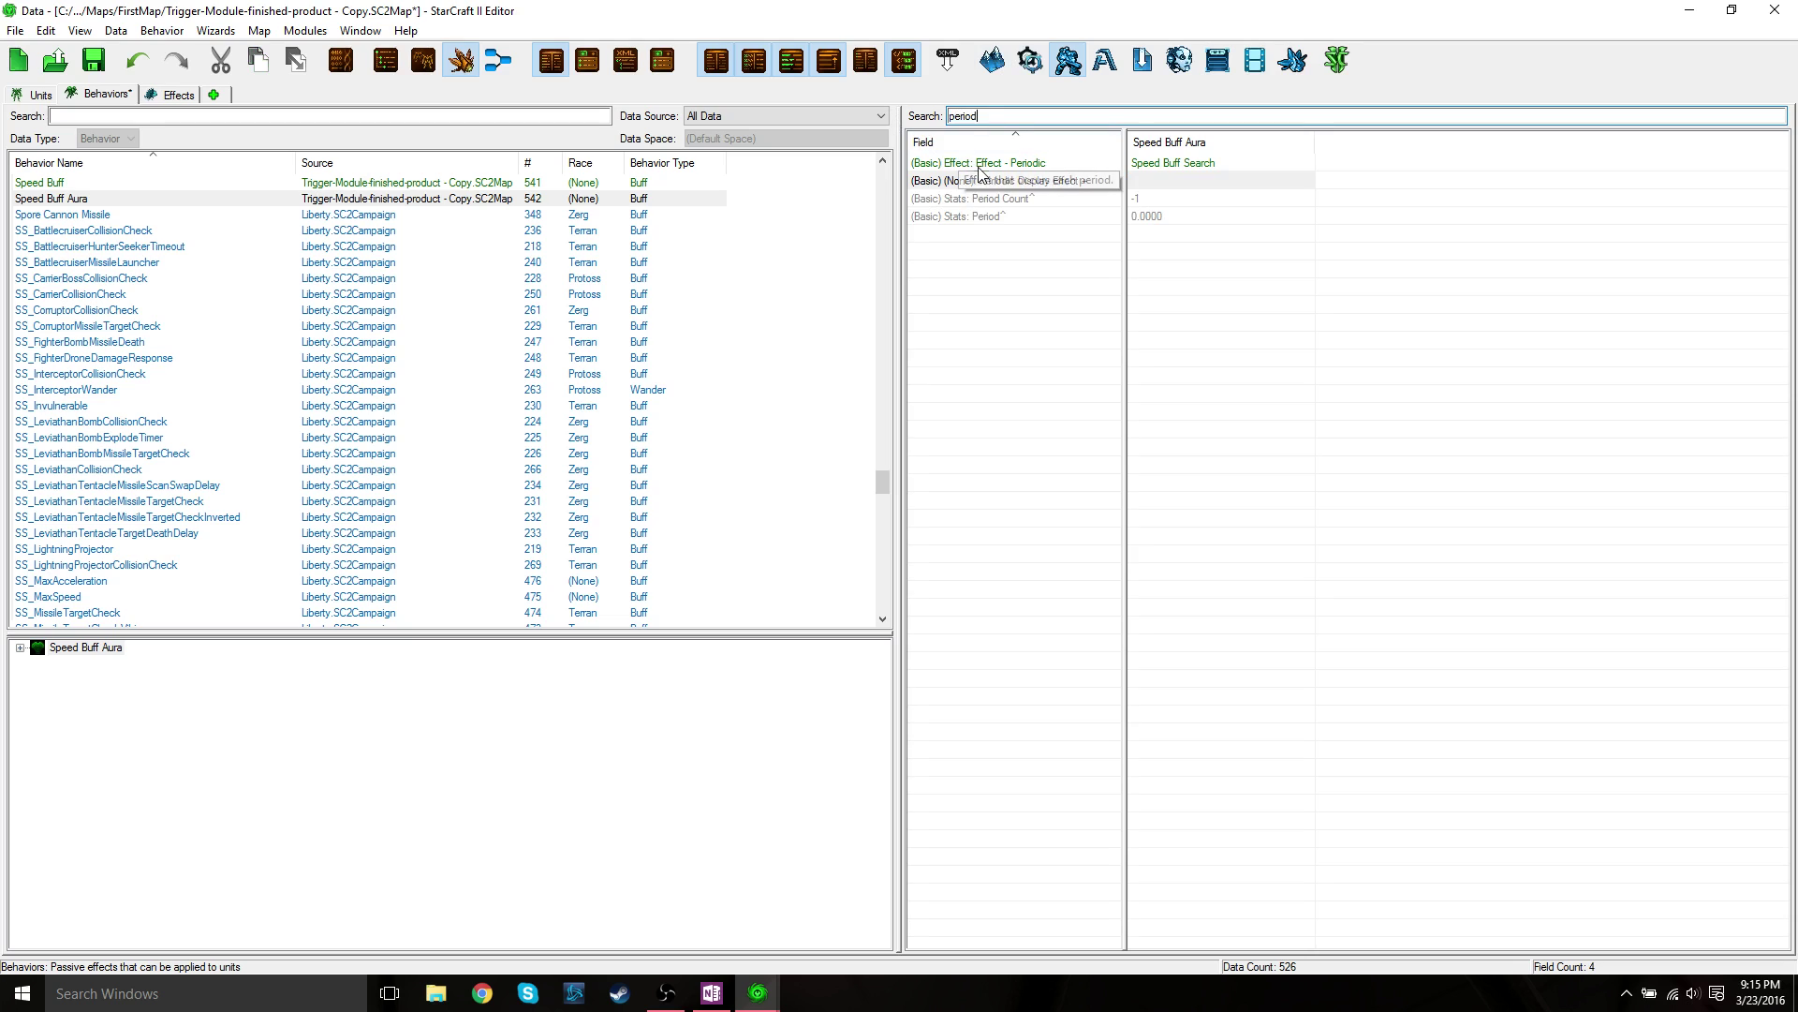
mouse_move(949, 225)
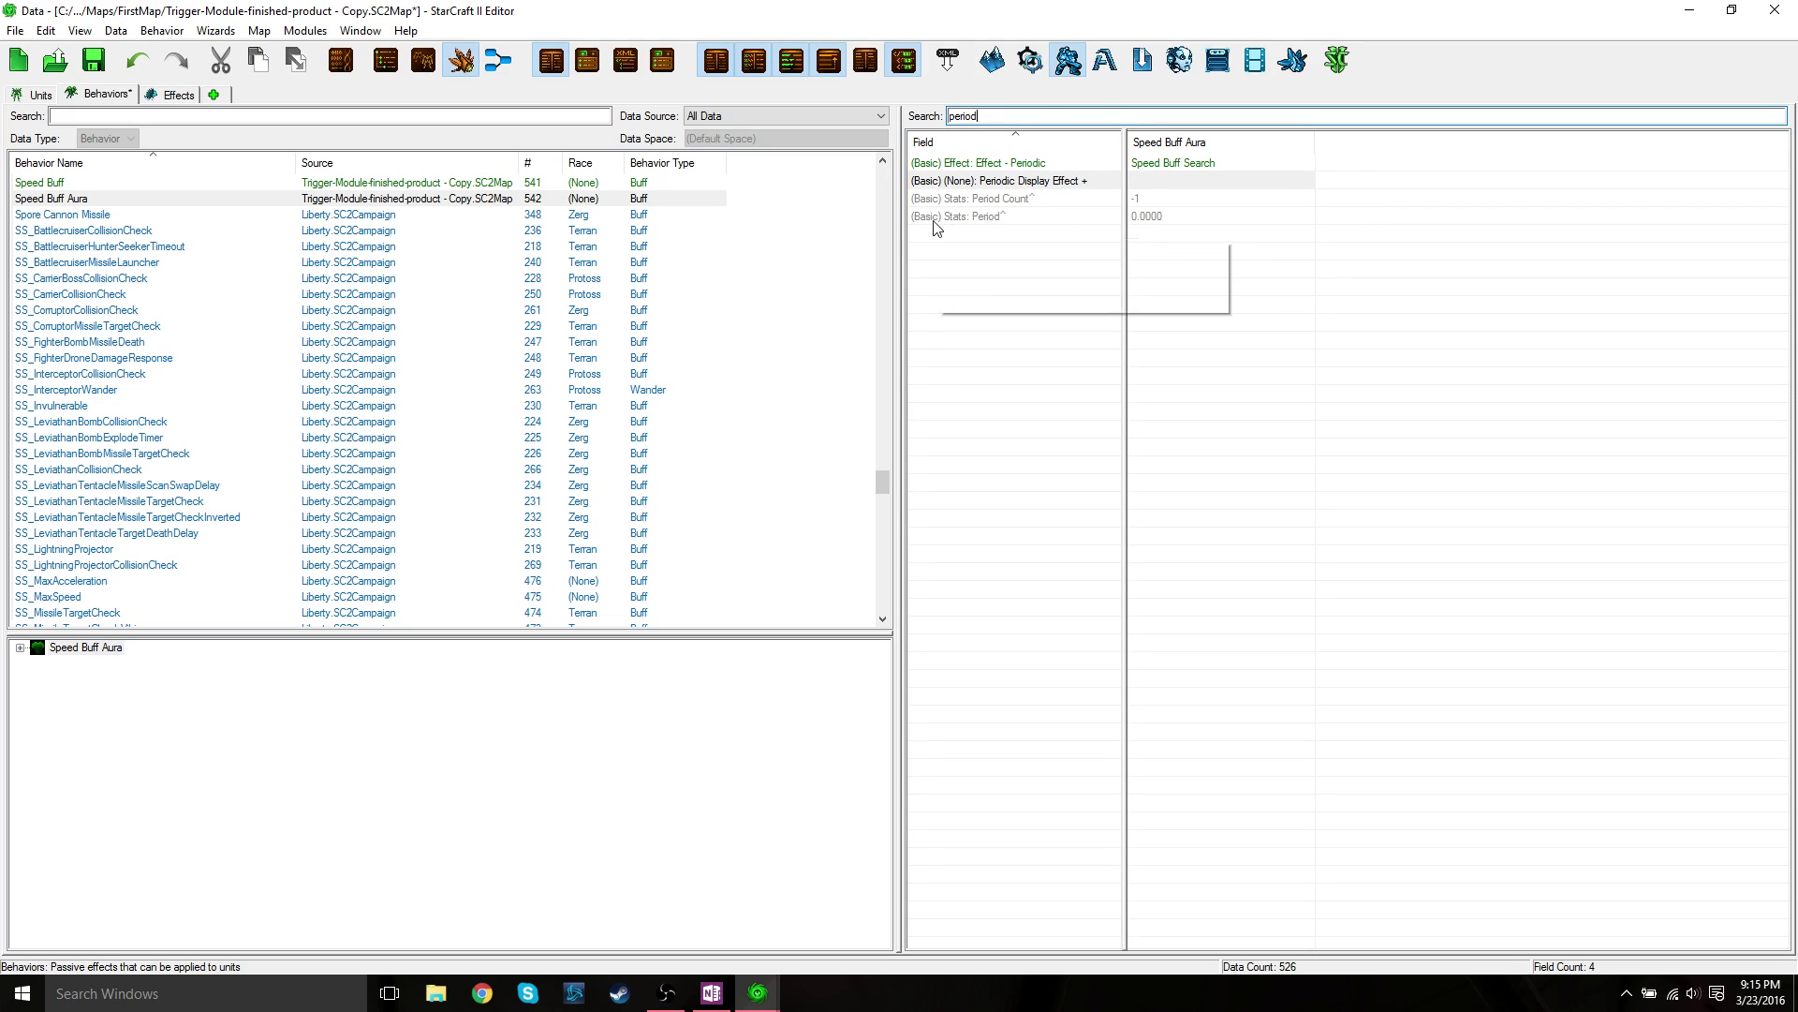
double_click(1164, 221)
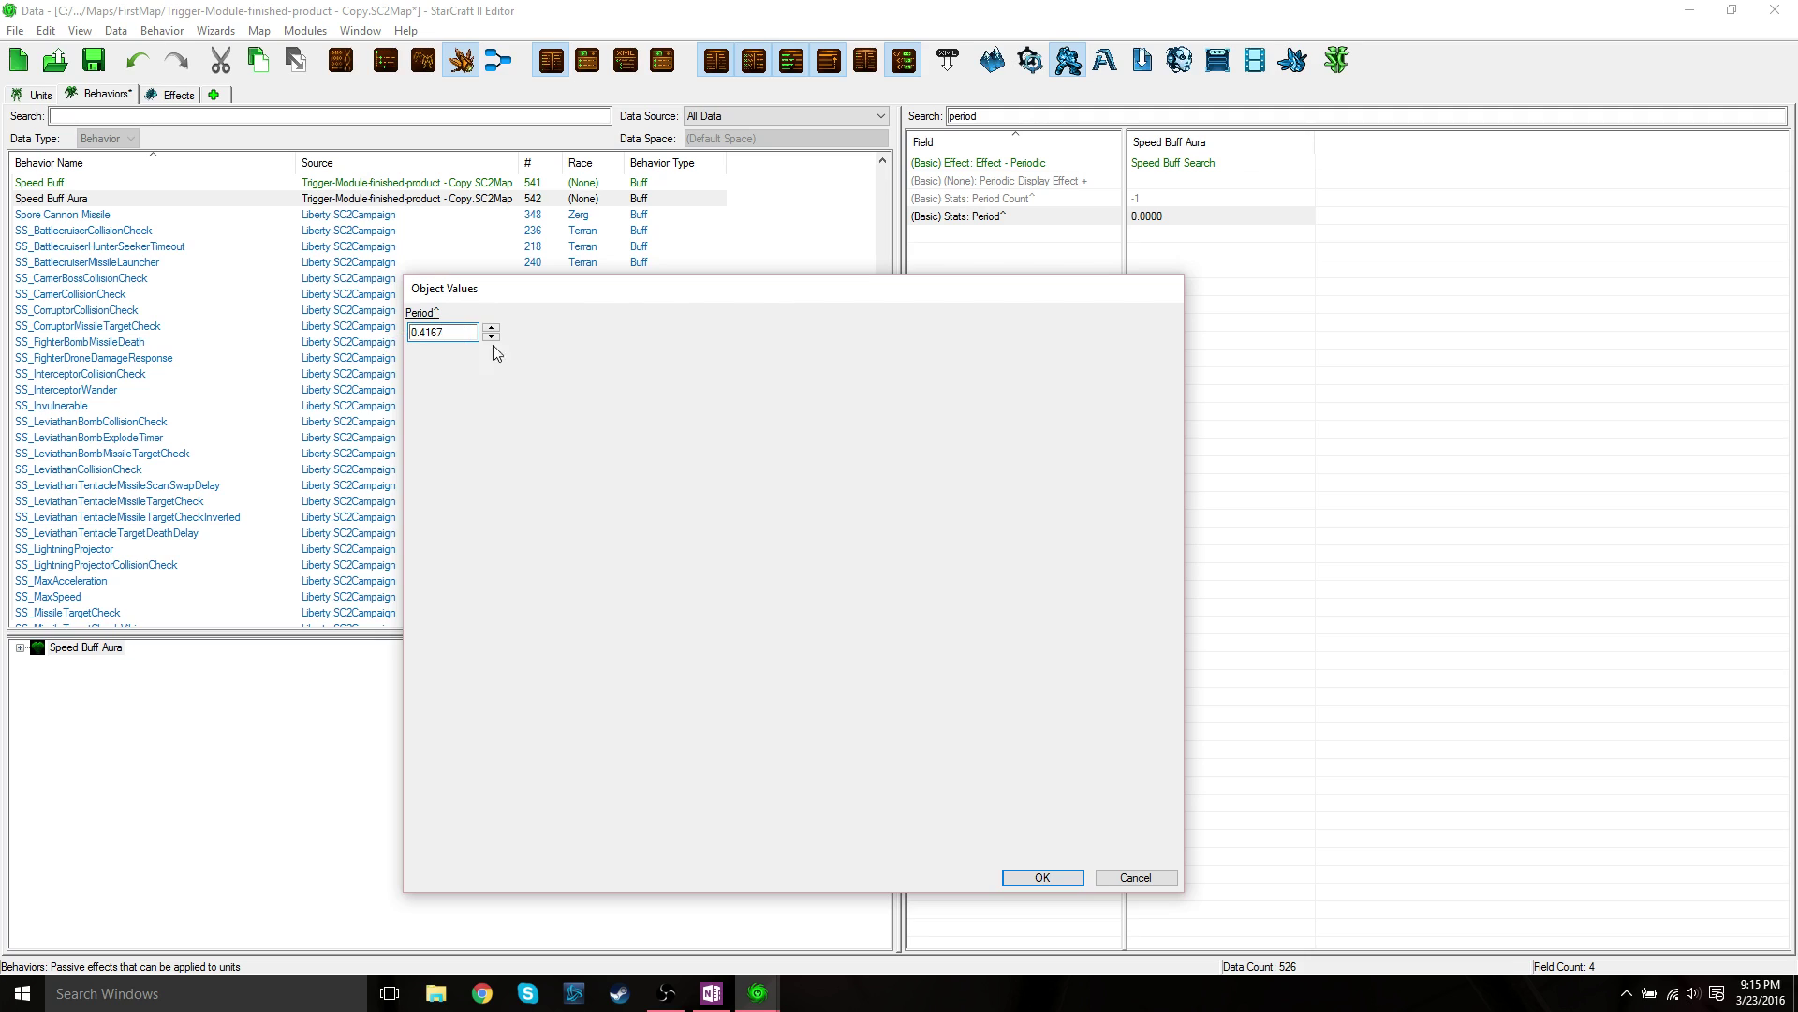
click(1043, 878)
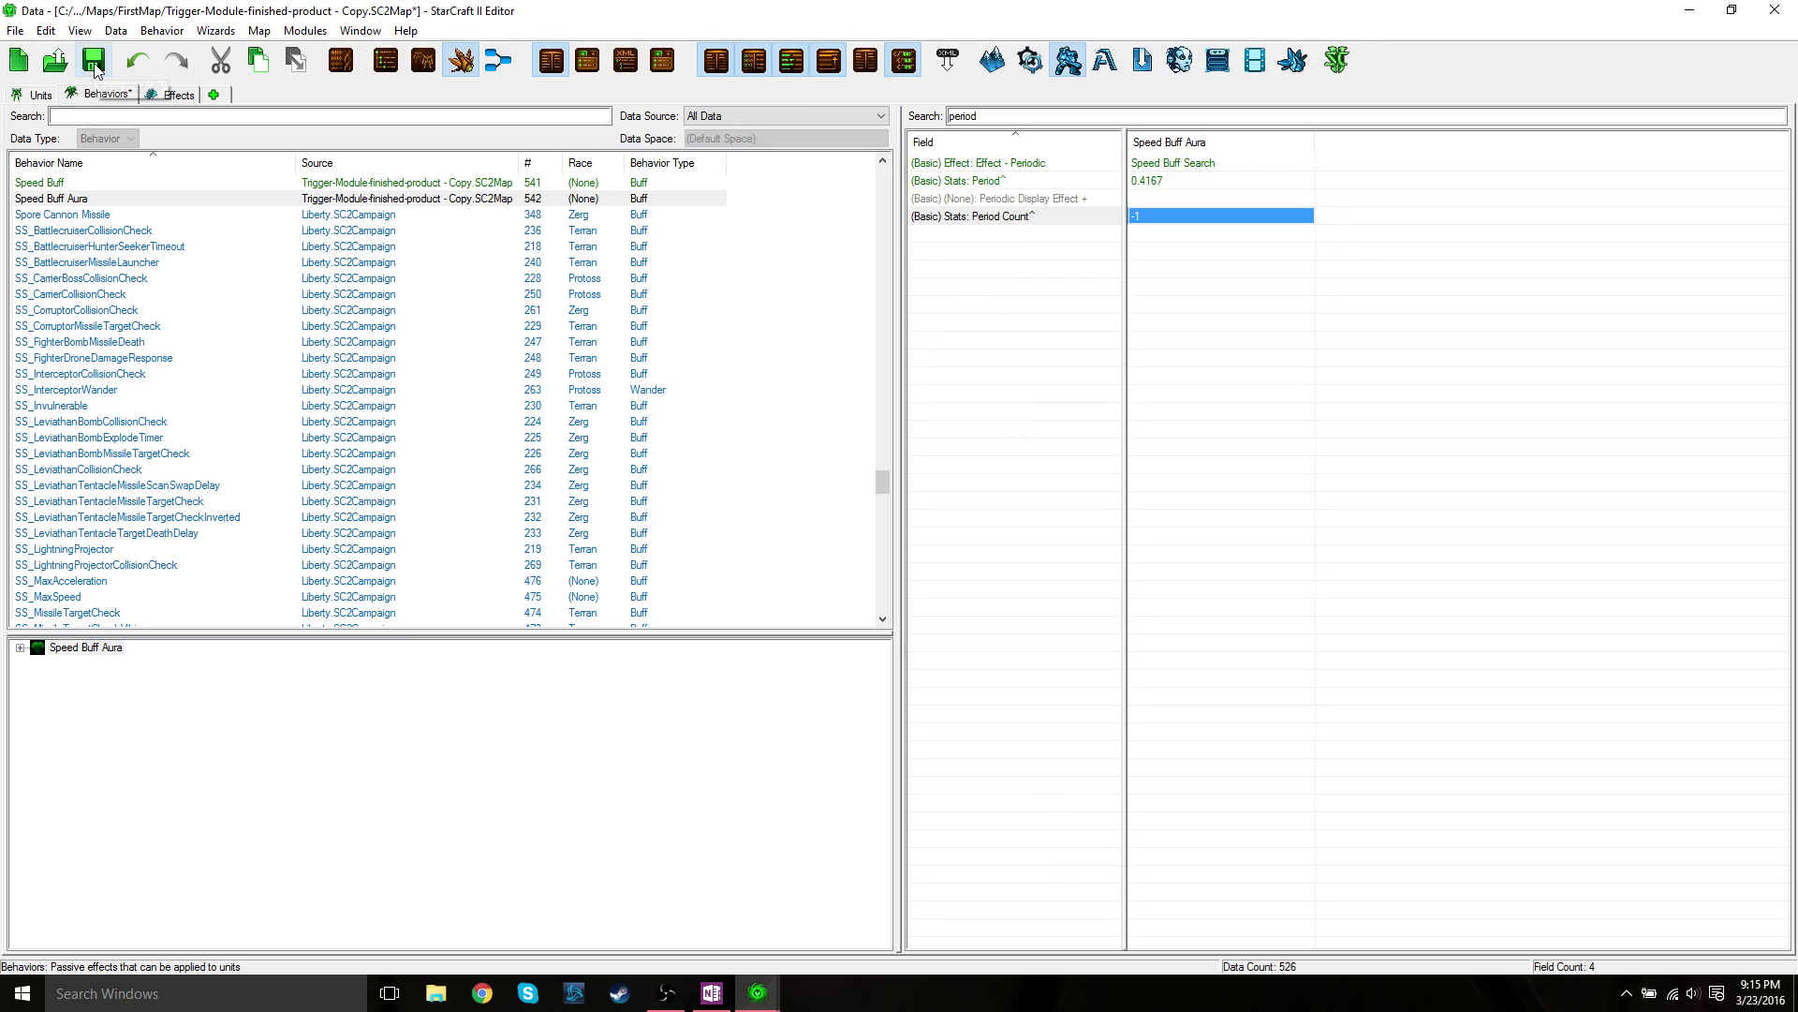
- Find The People's Hero in Units data by searching 'rayn' and clear the field filter
click(26, 96)
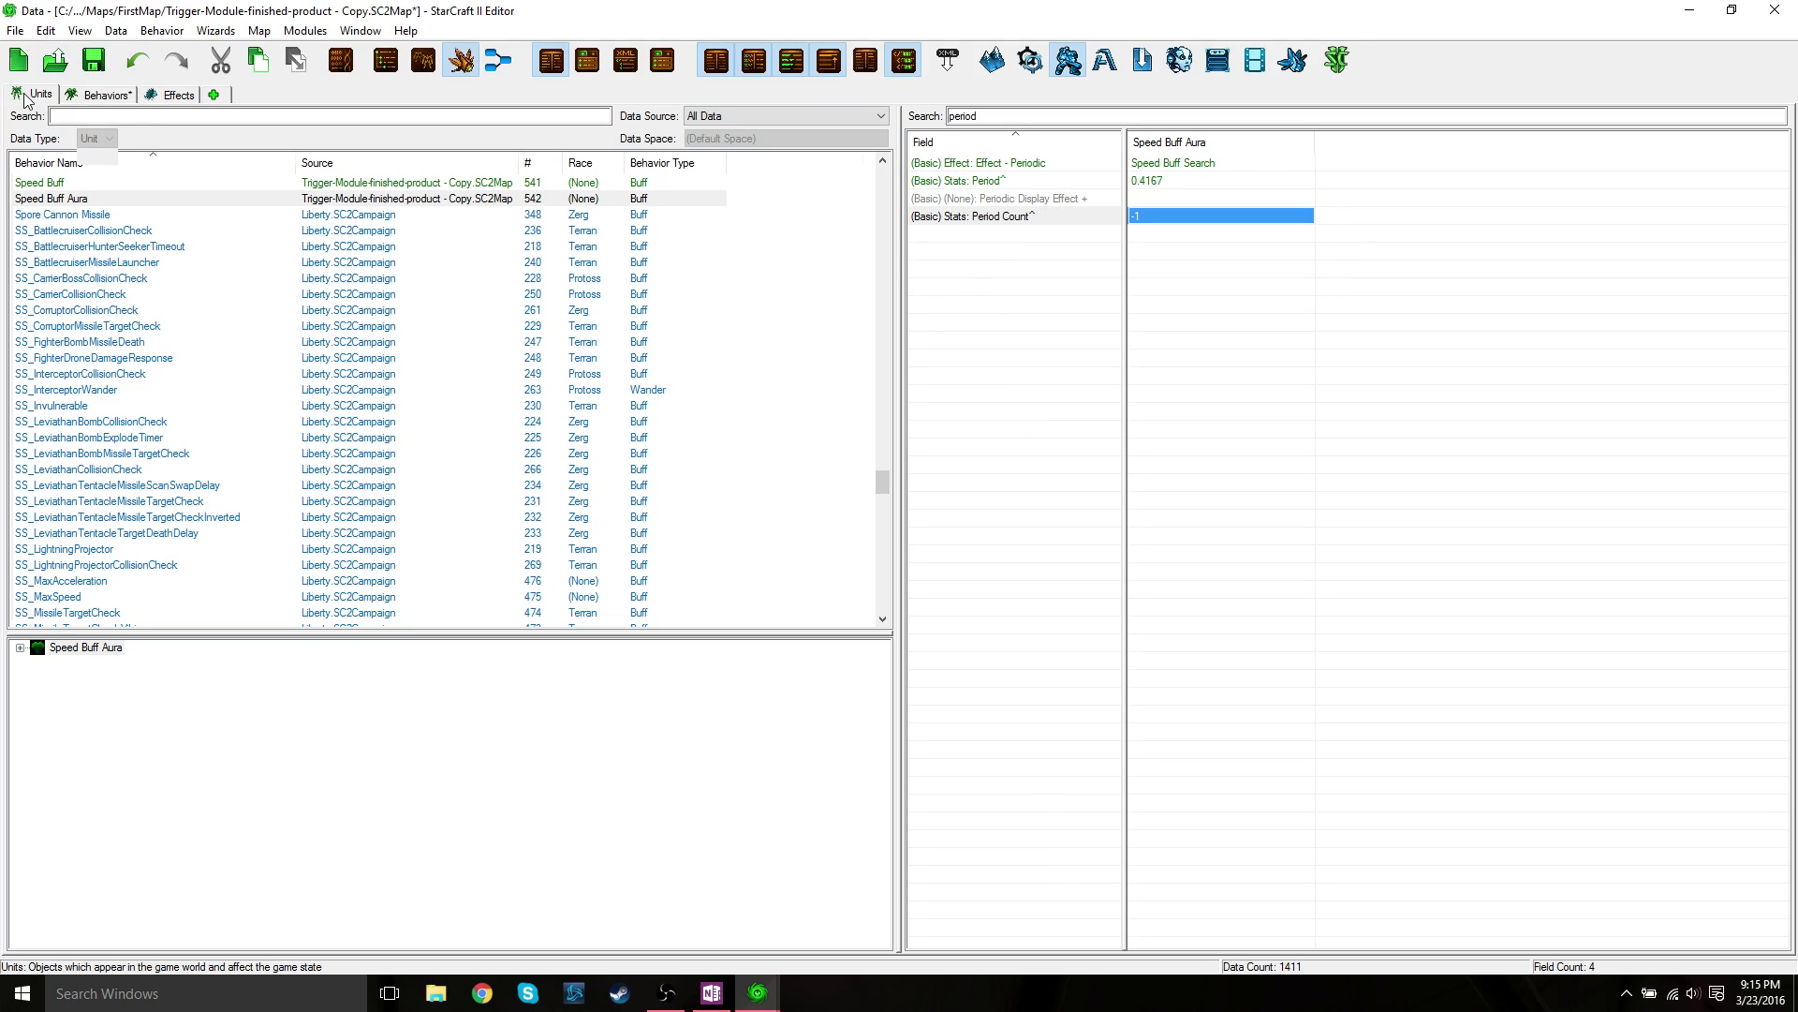
click(136, 117)
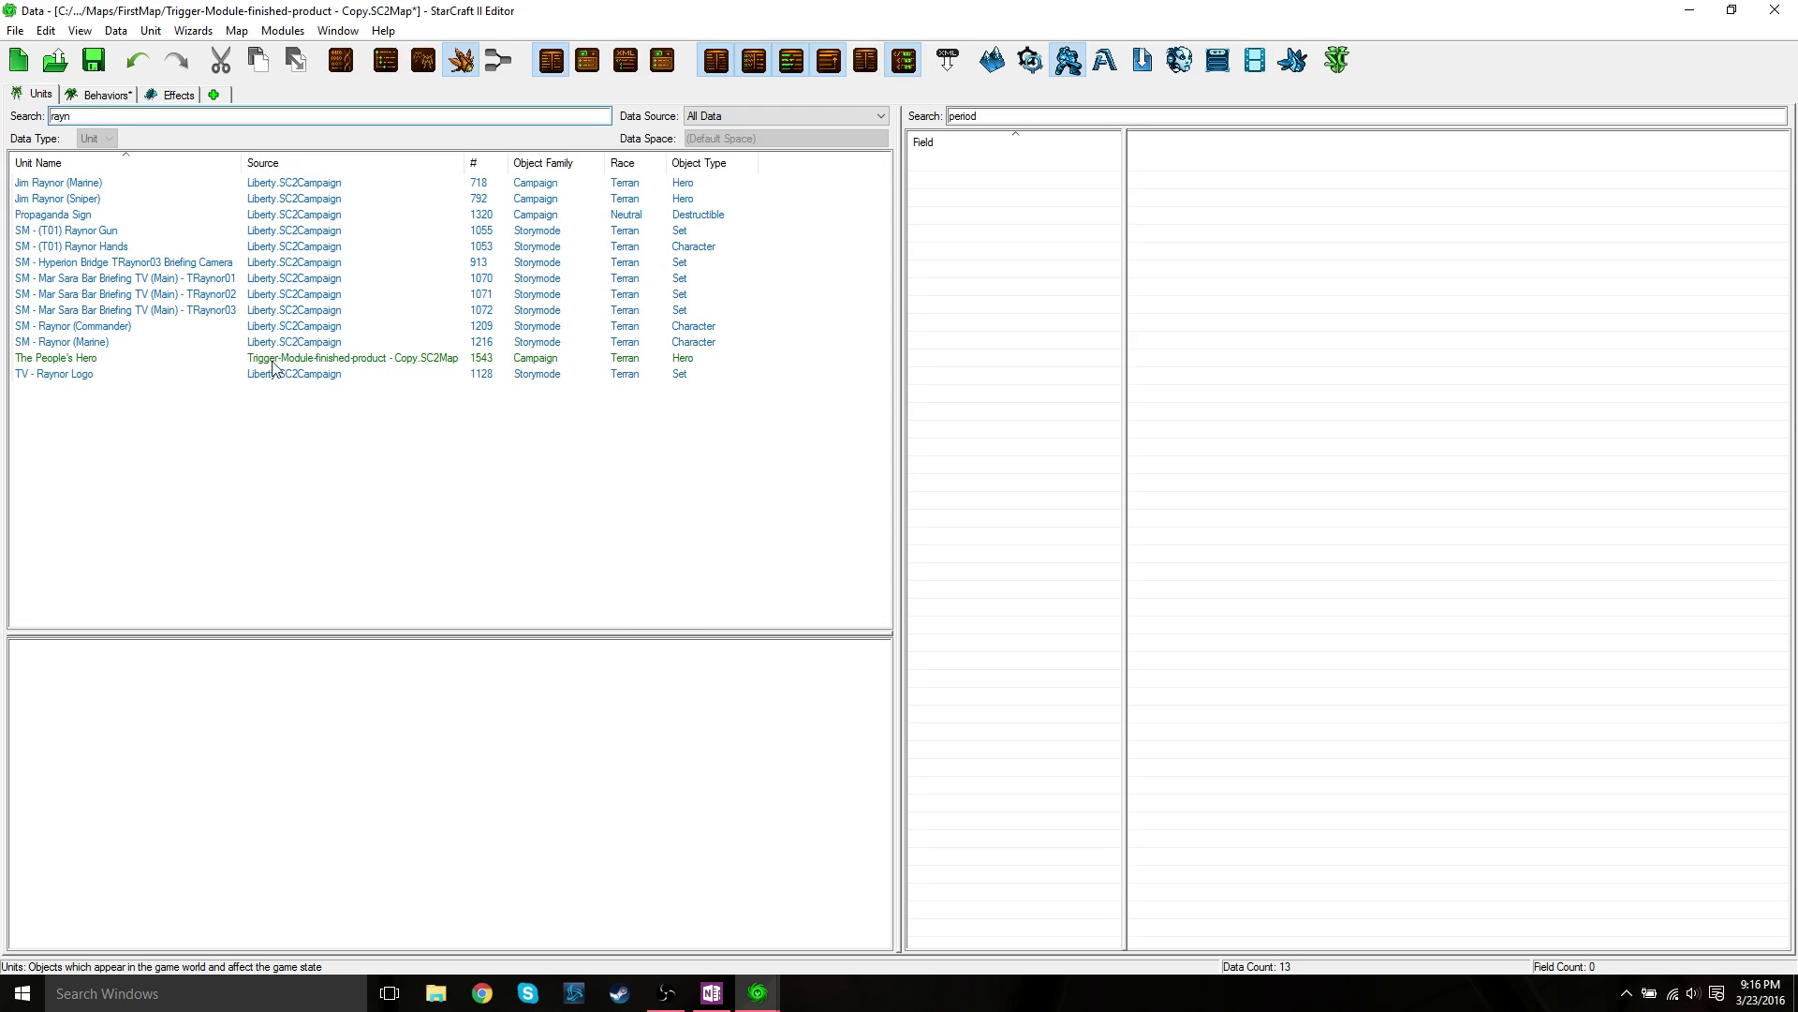
click(321, 361)
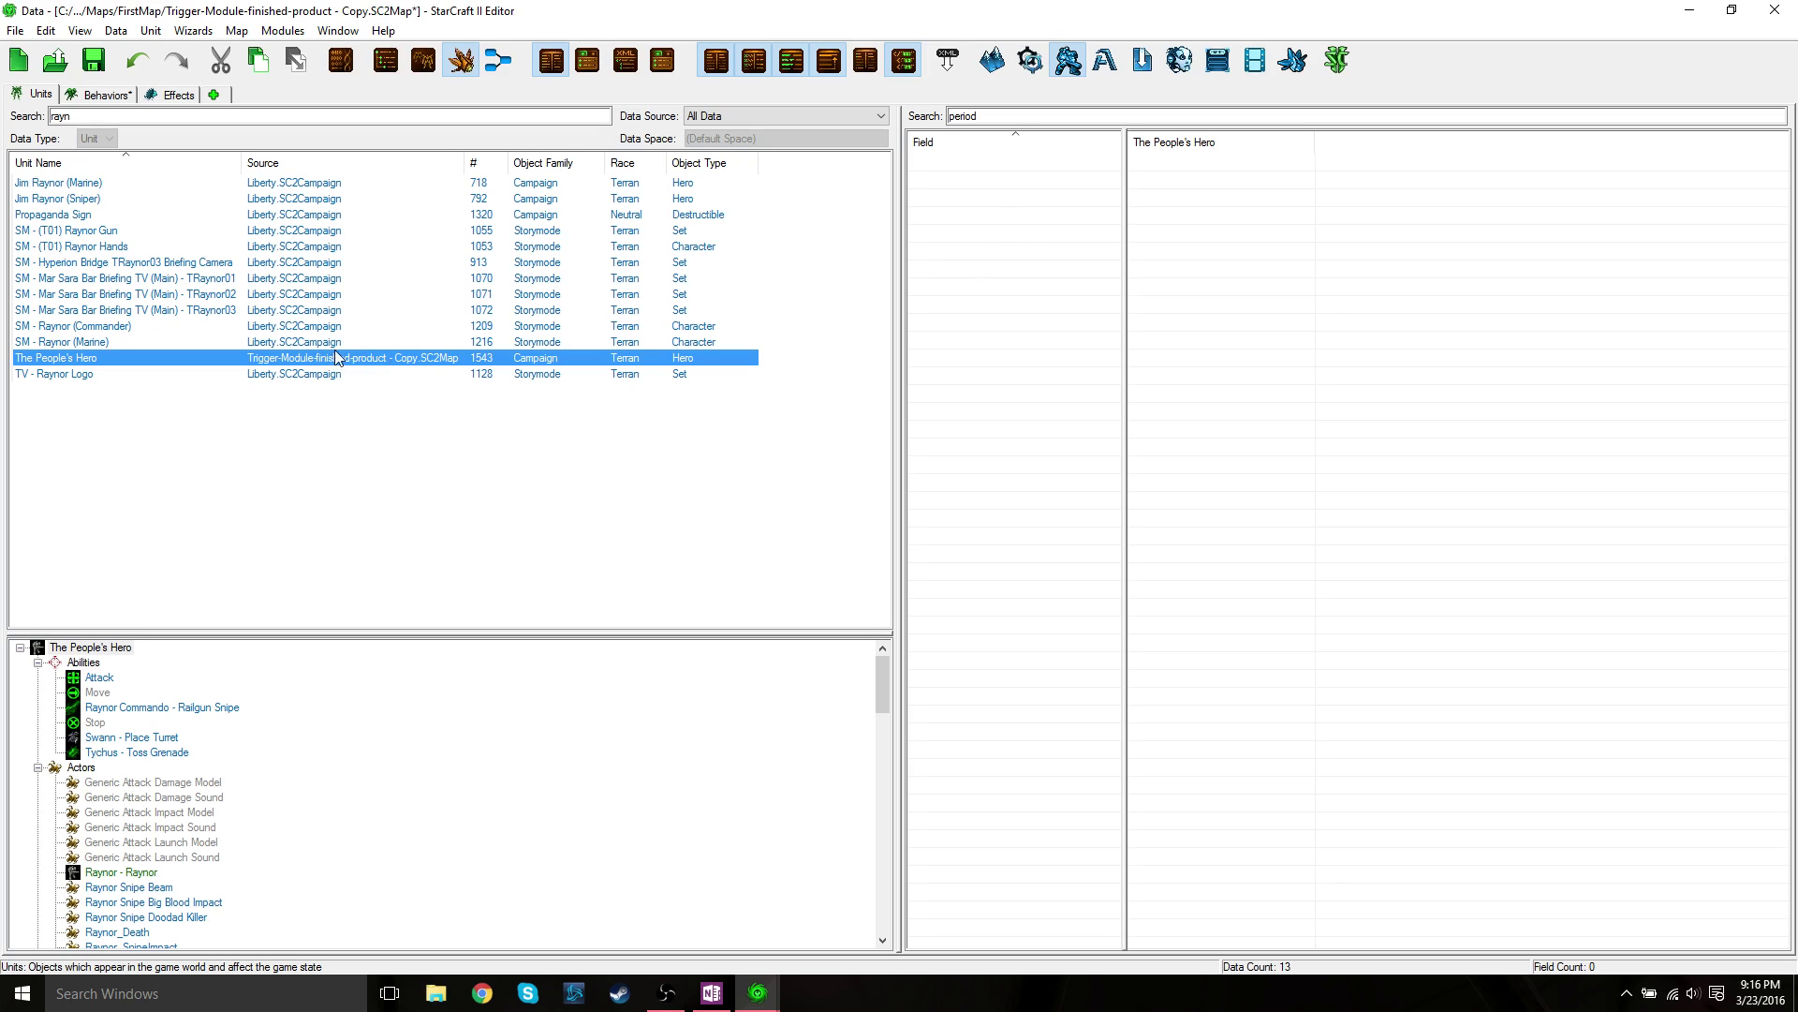
double_click(1017, 115)
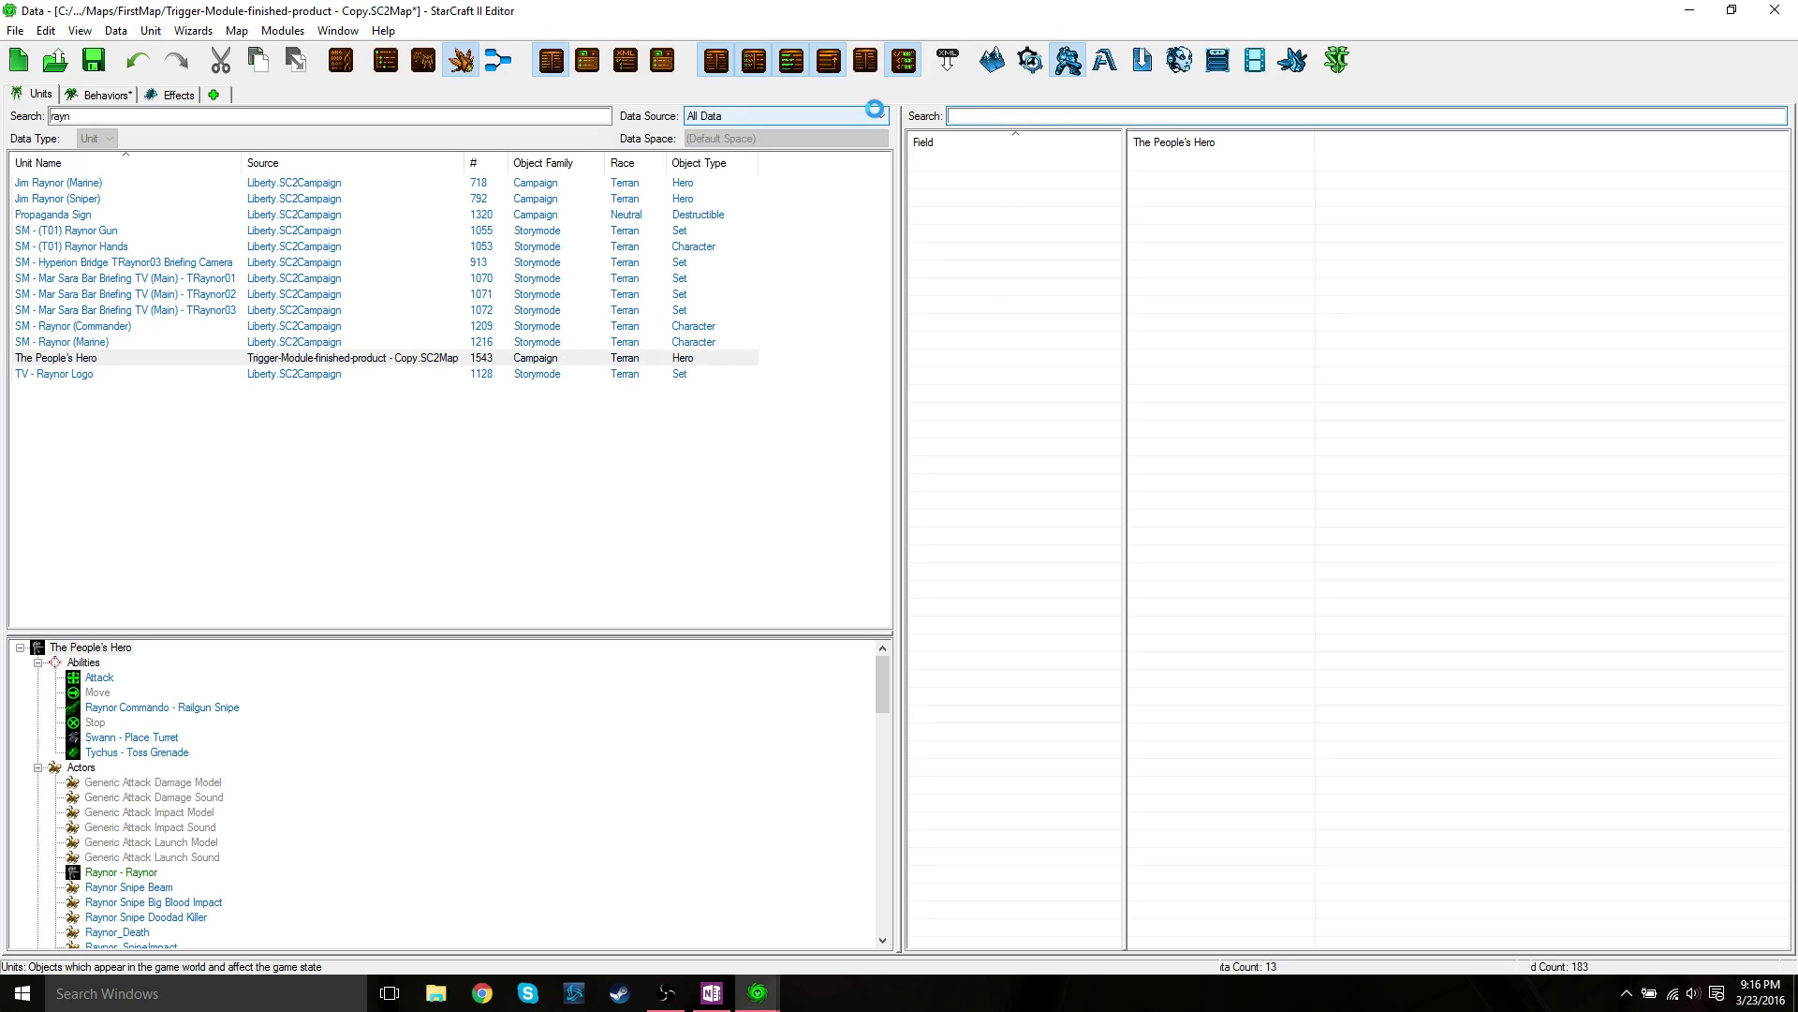
key(BackSpace)
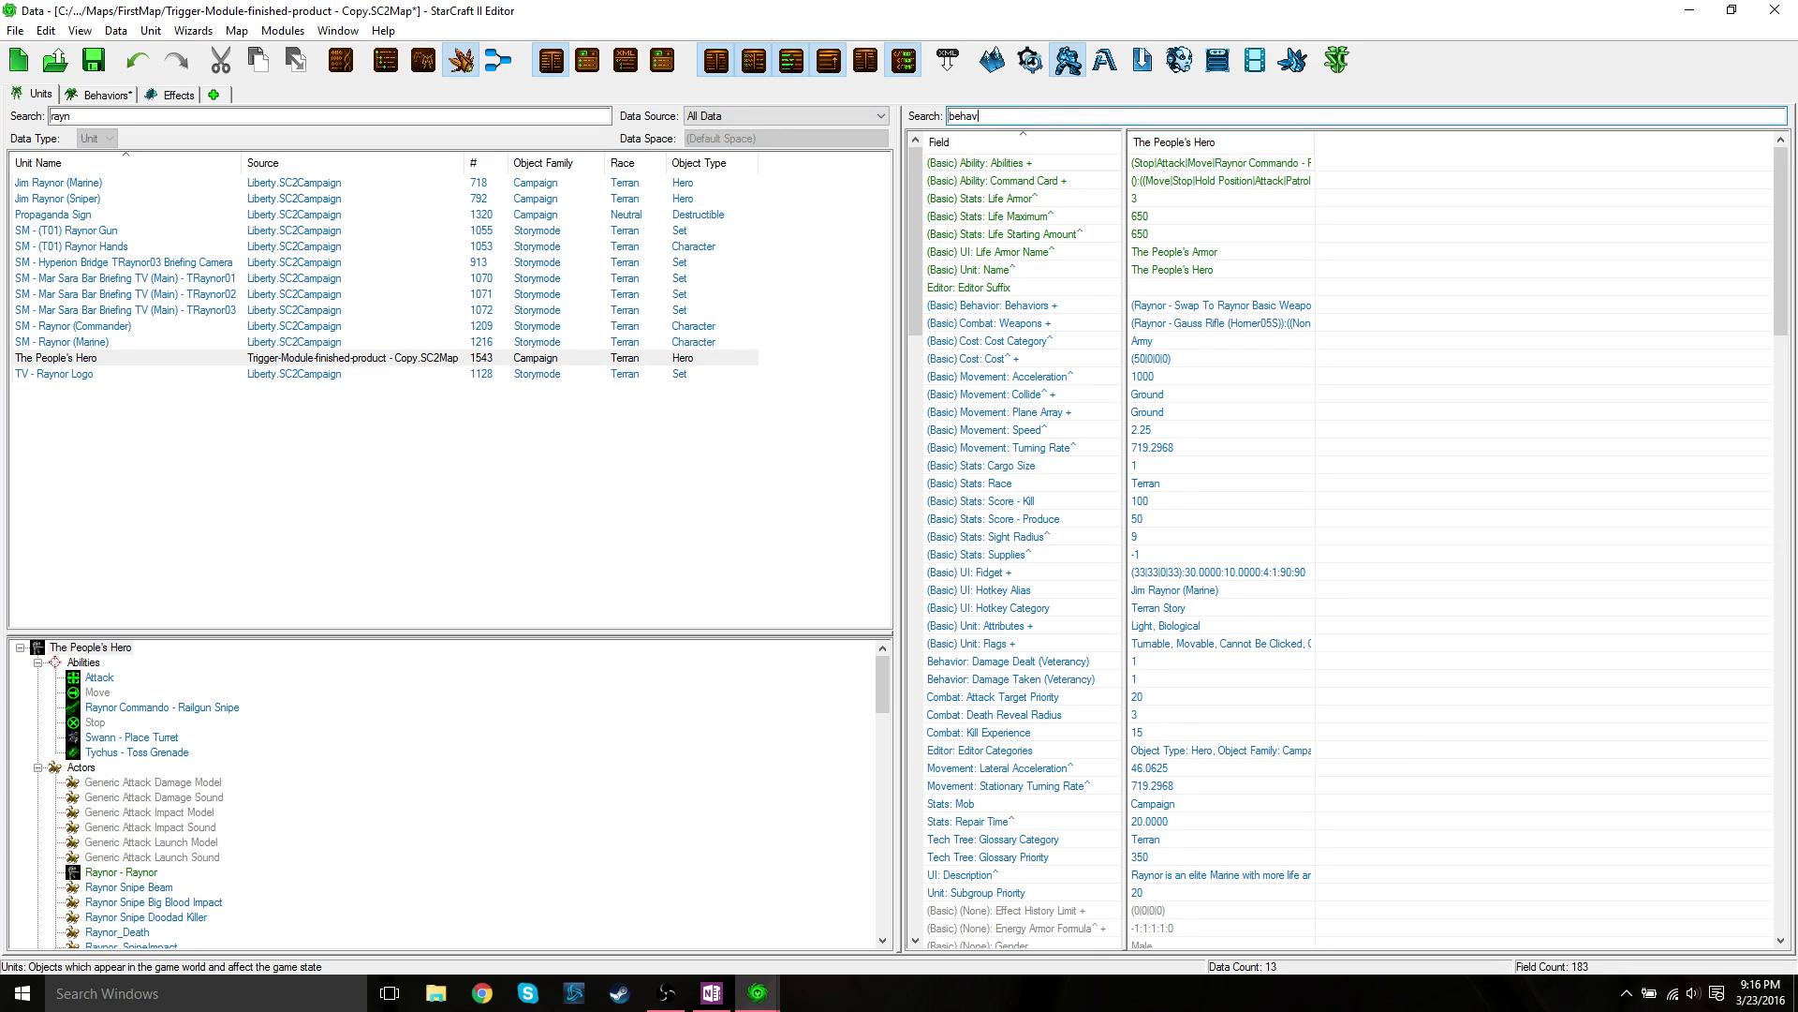
- Add Speed Buff Aura as a new entry in The People's Hero's Behaviors, then save the map
double_click(1159, 165)
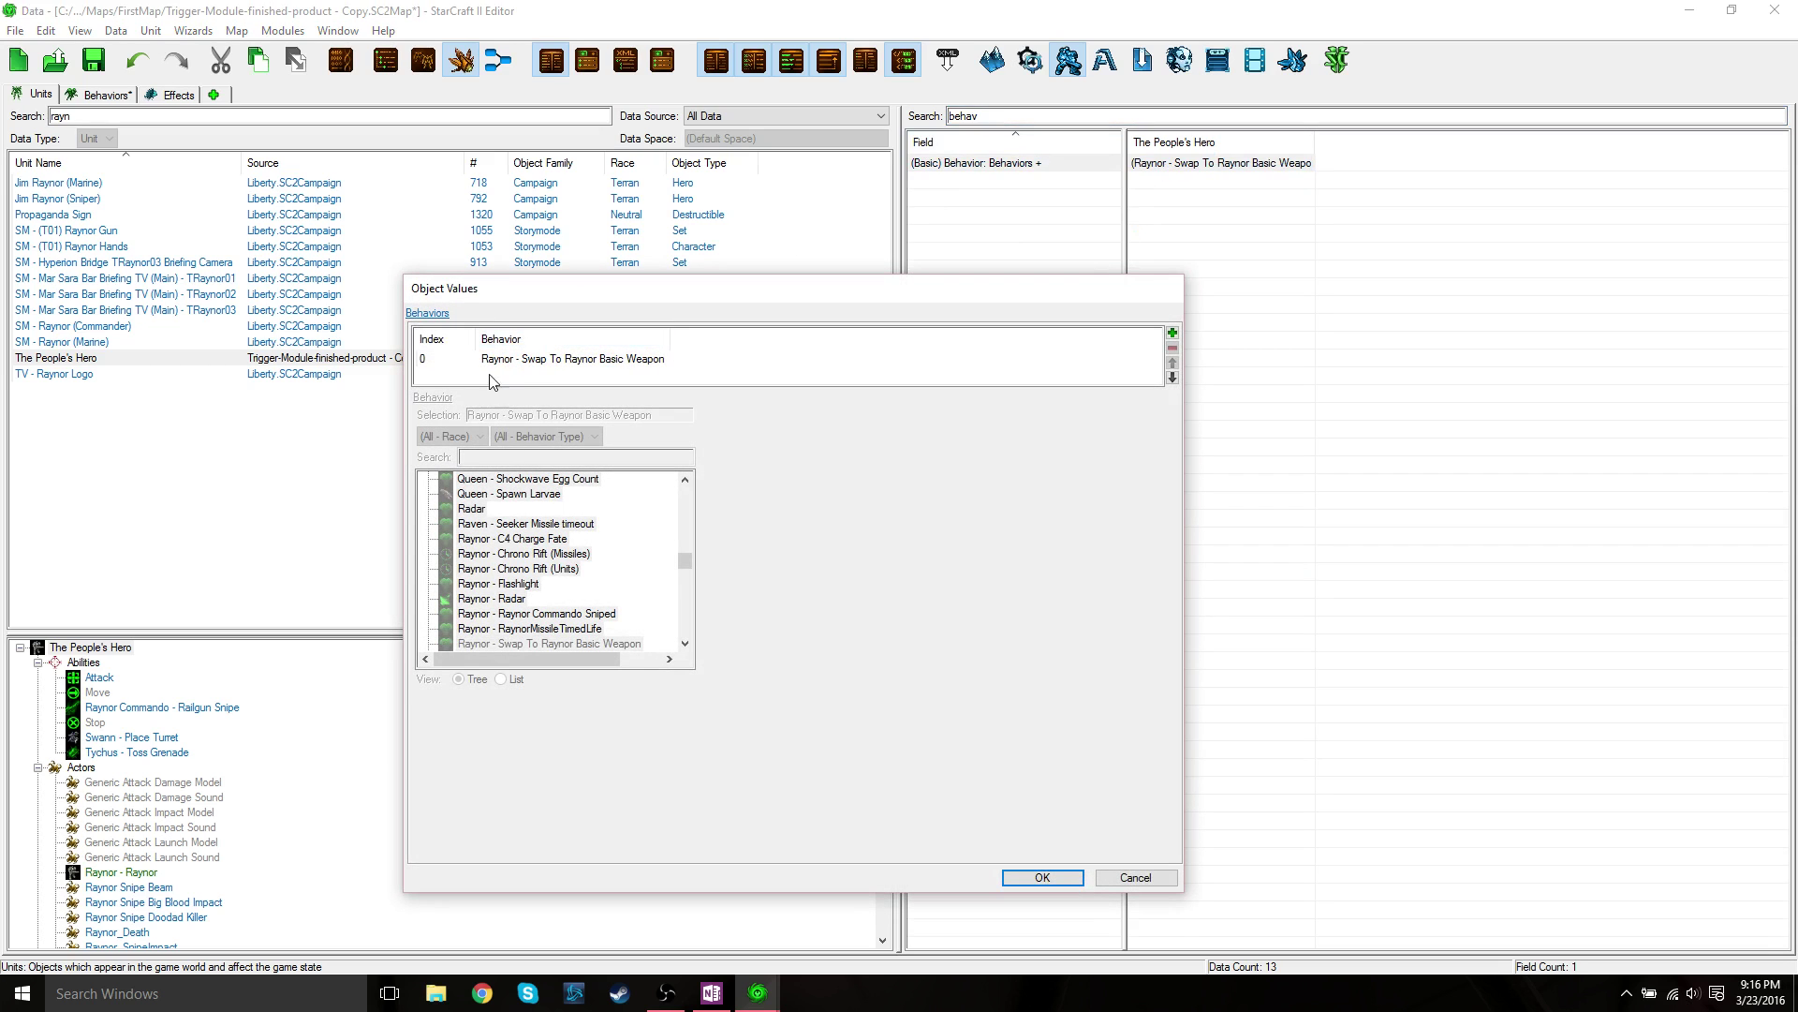
click(537, 361)
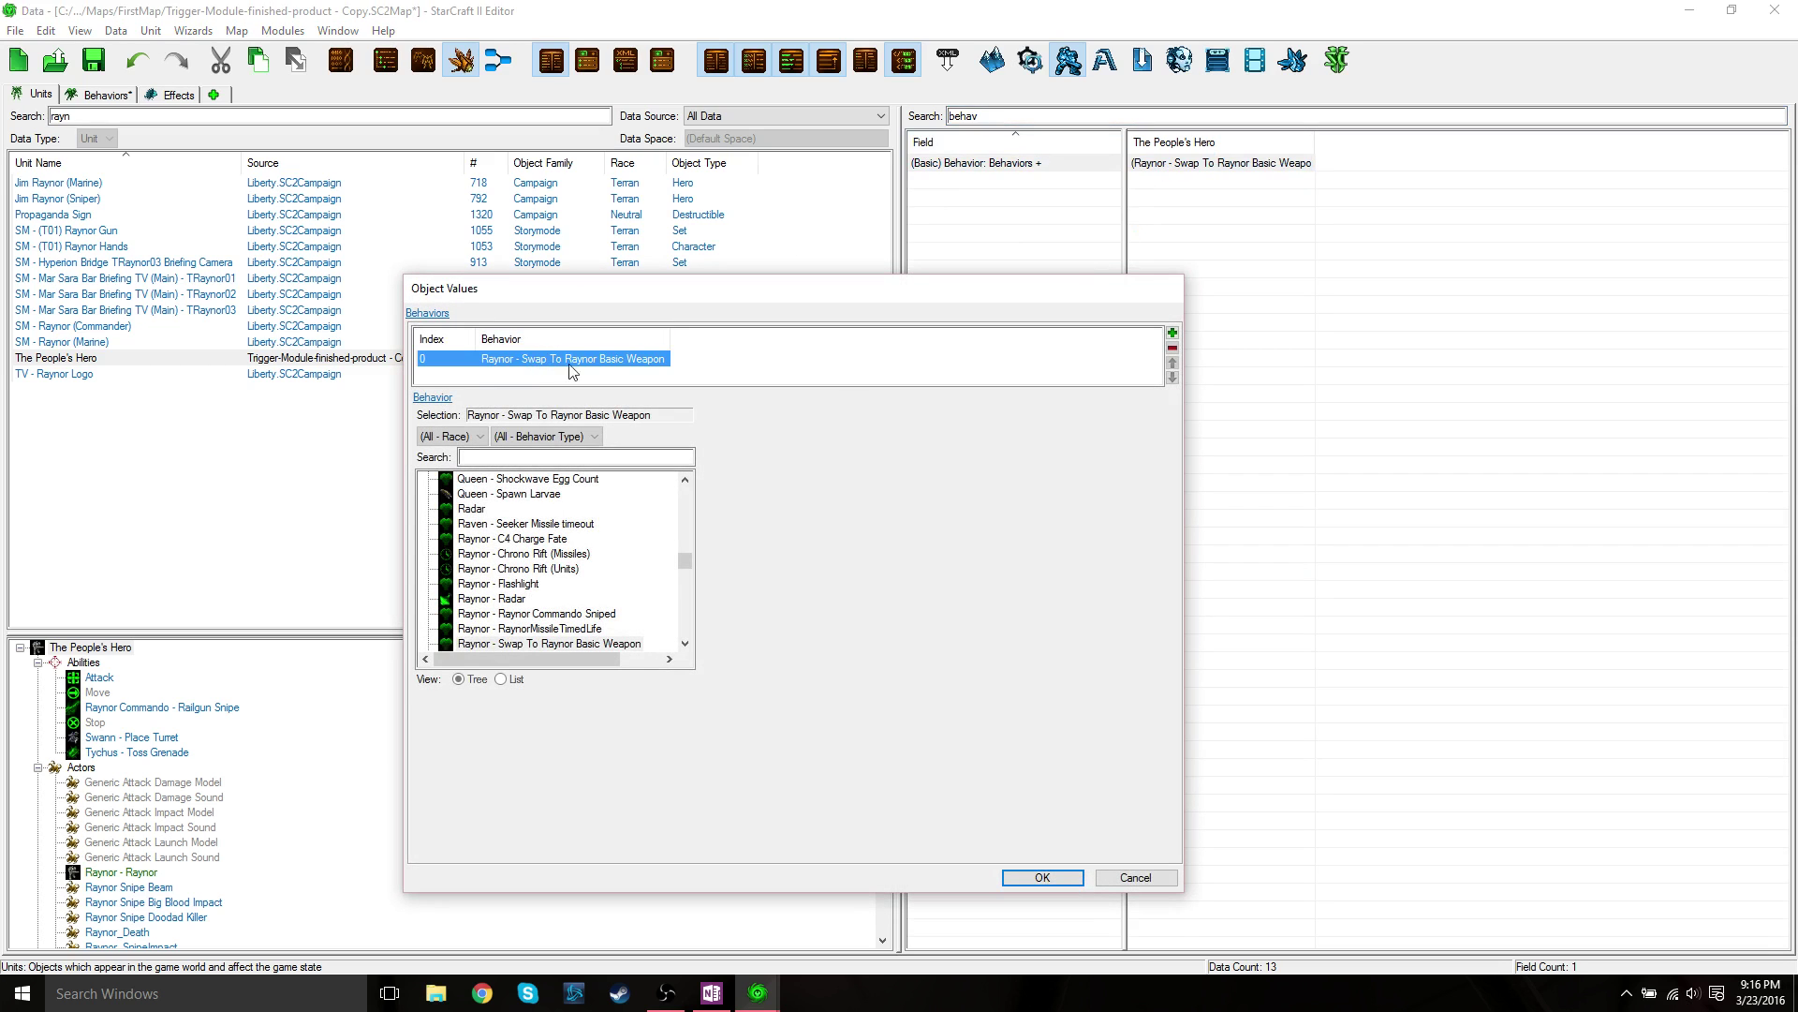
click(1172, 335)
click(505, 457)
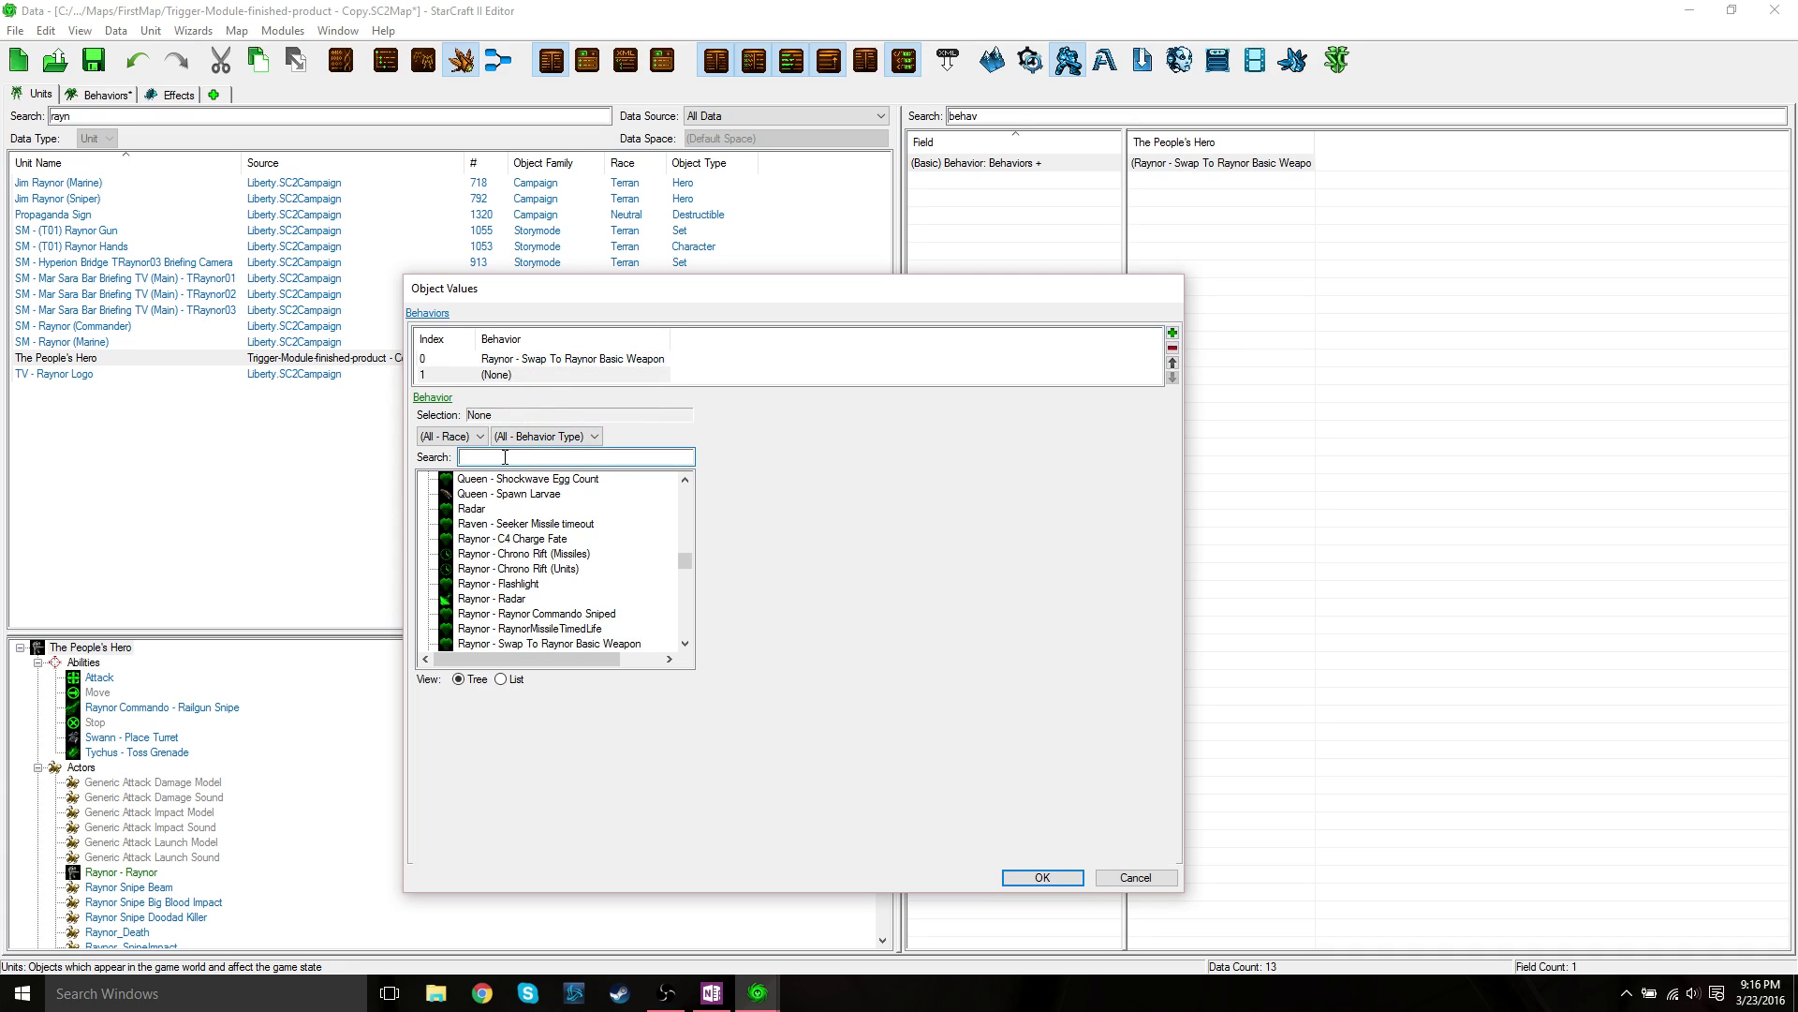
text(speed)
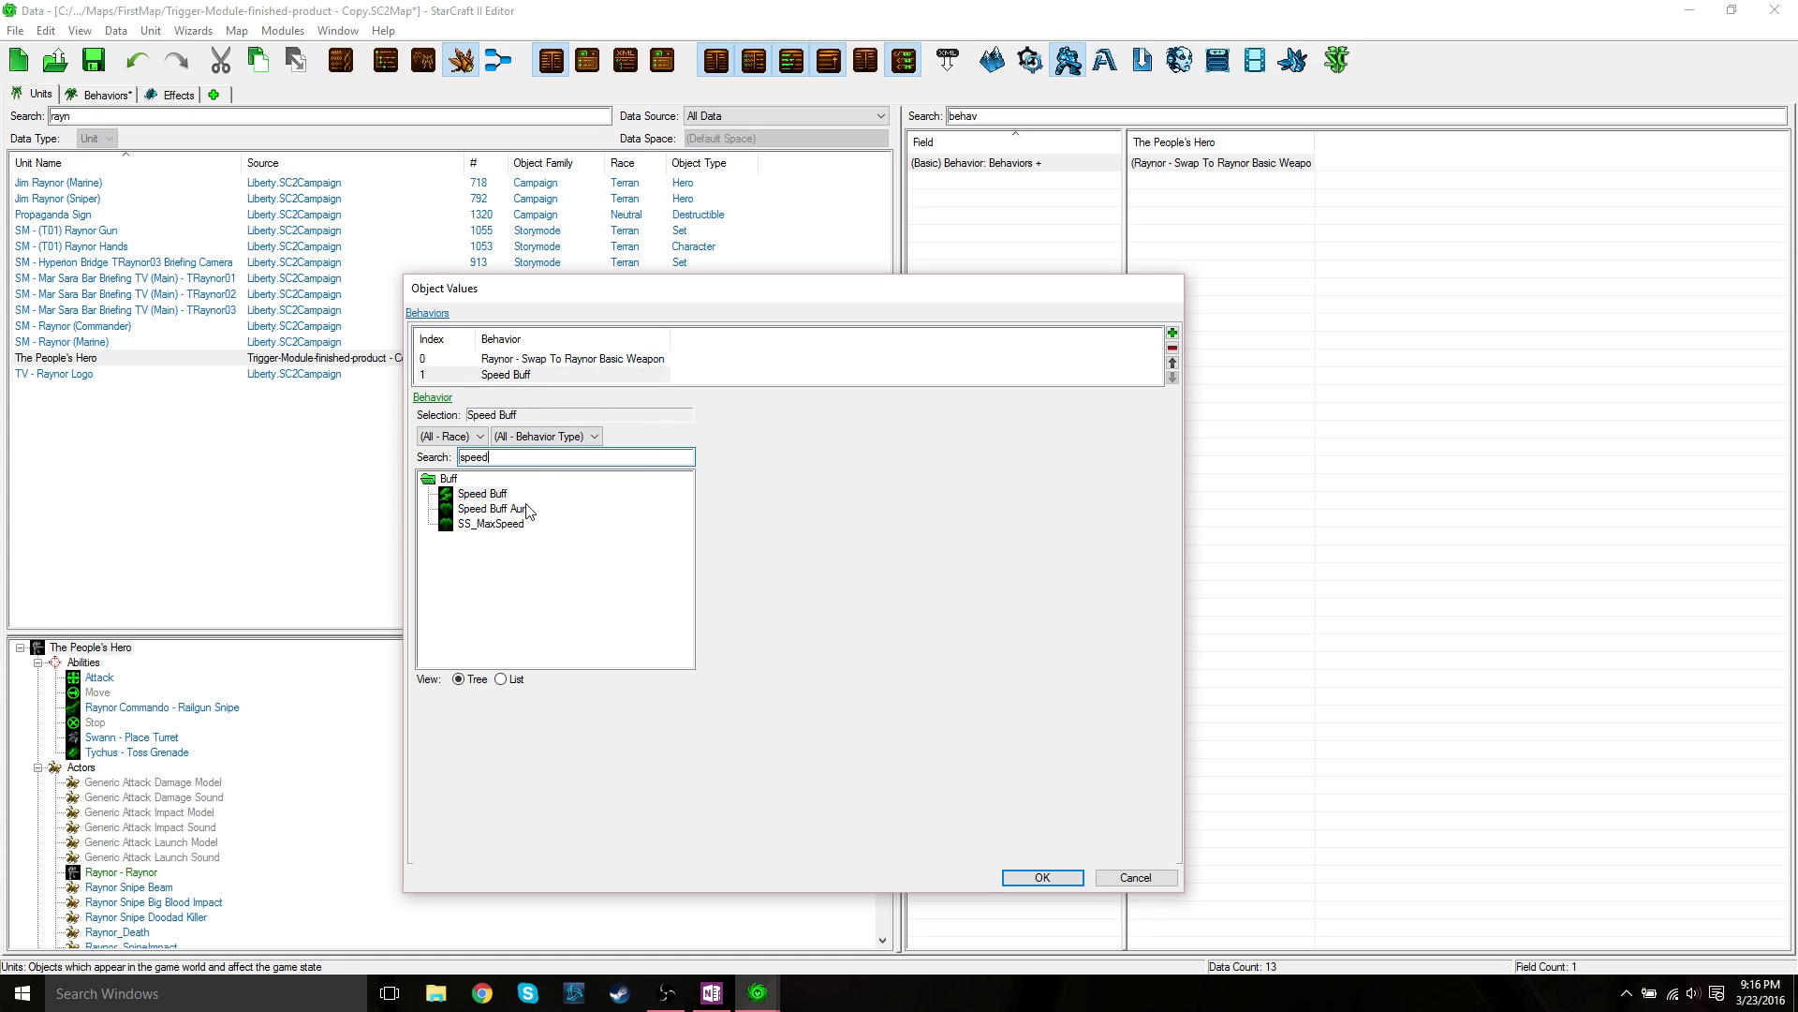
click(505, 510)
click(1061, 884)
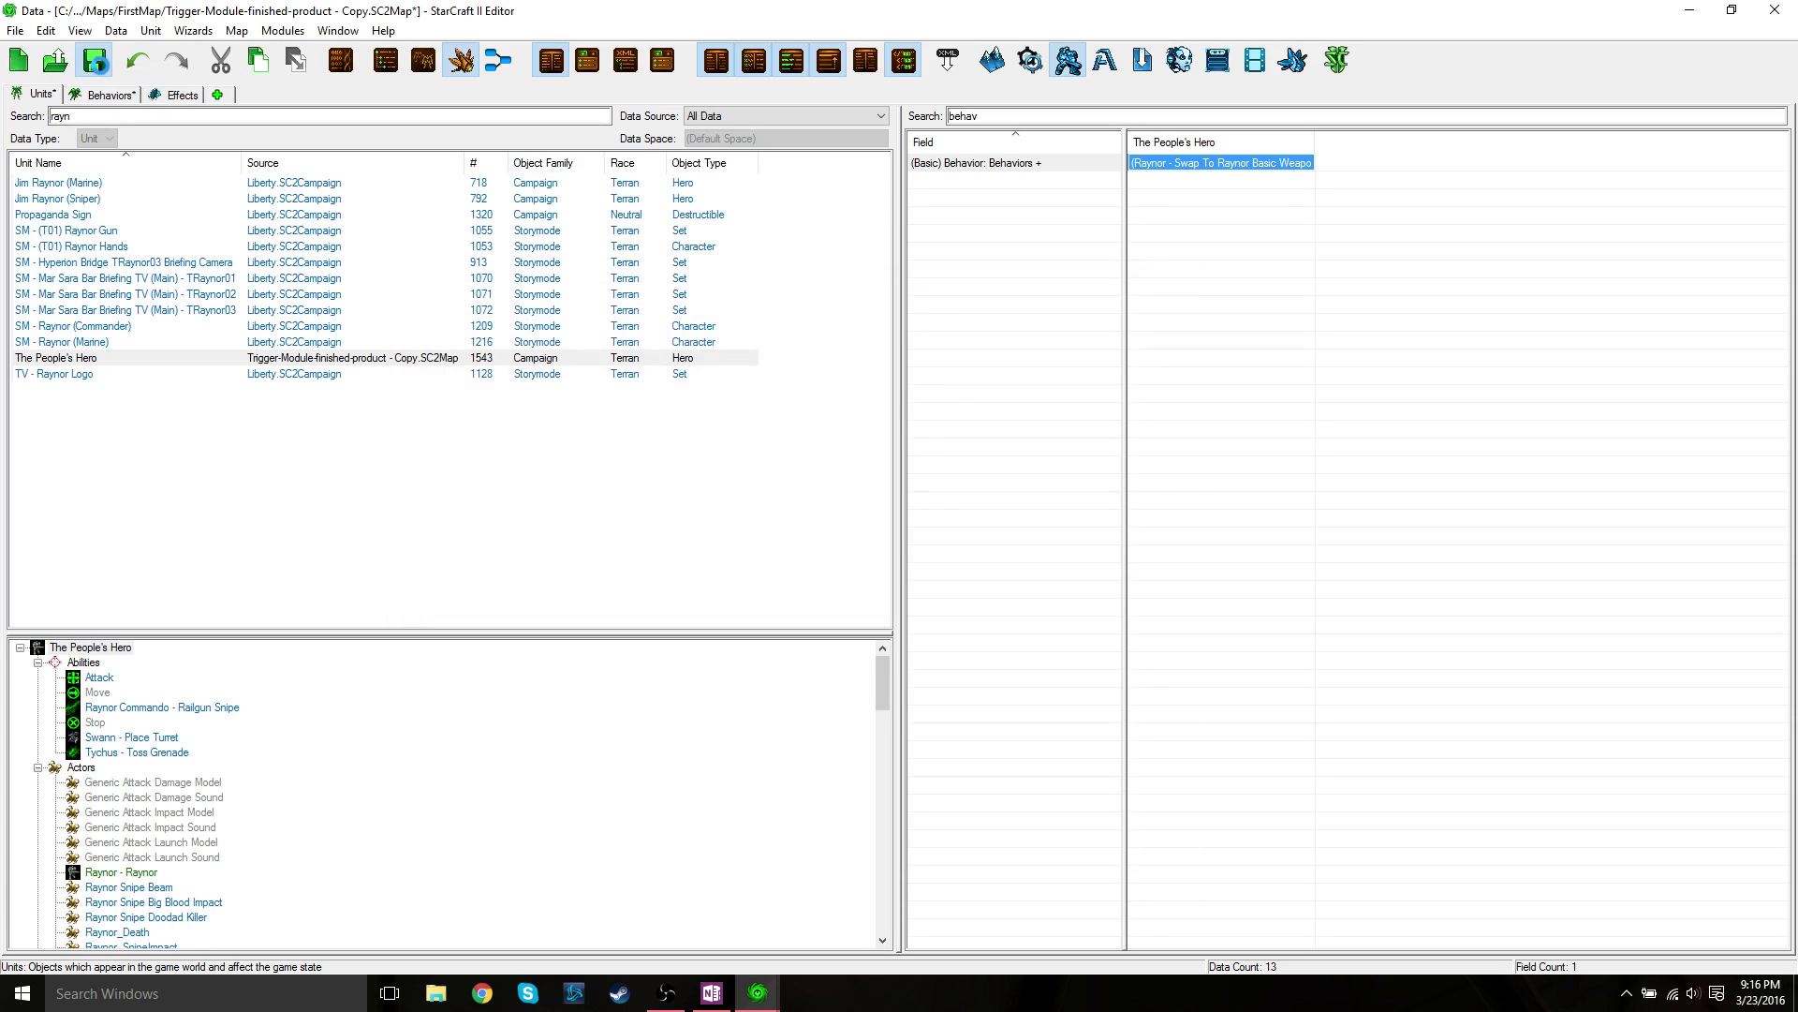
click(94, 60)
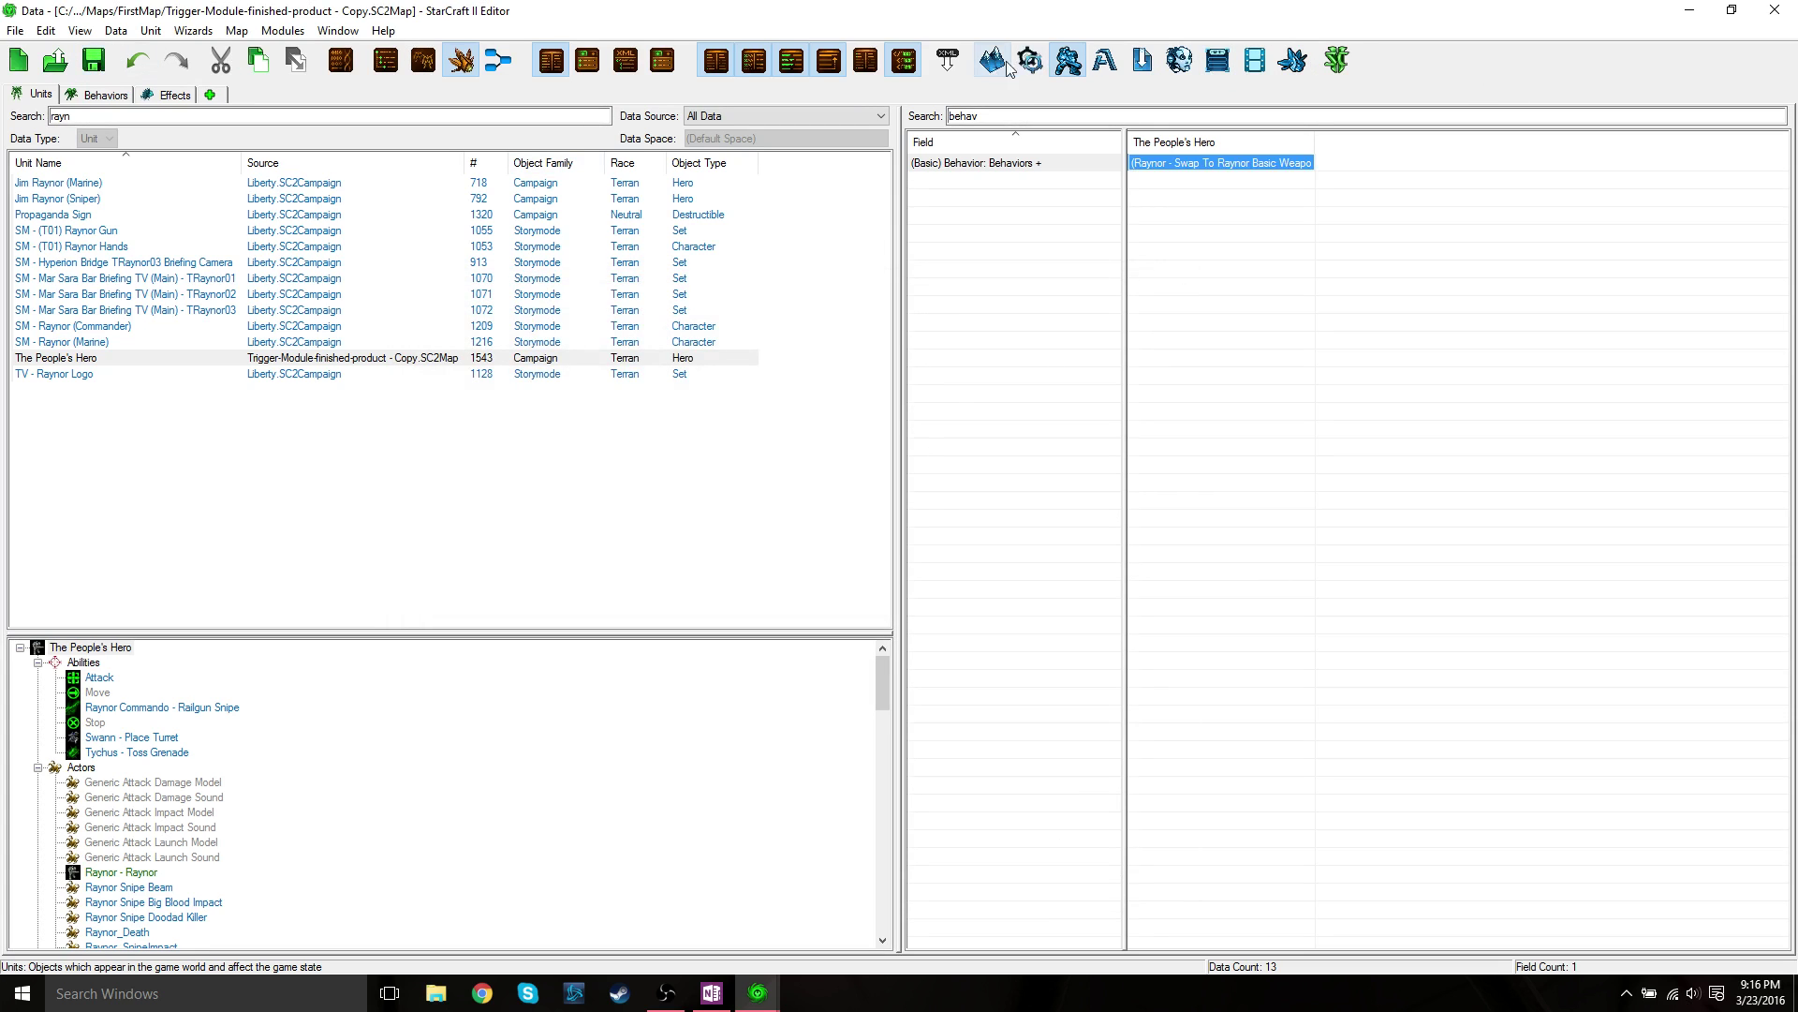
- Launch the map as a test game with Test Document
click(1339, 62)
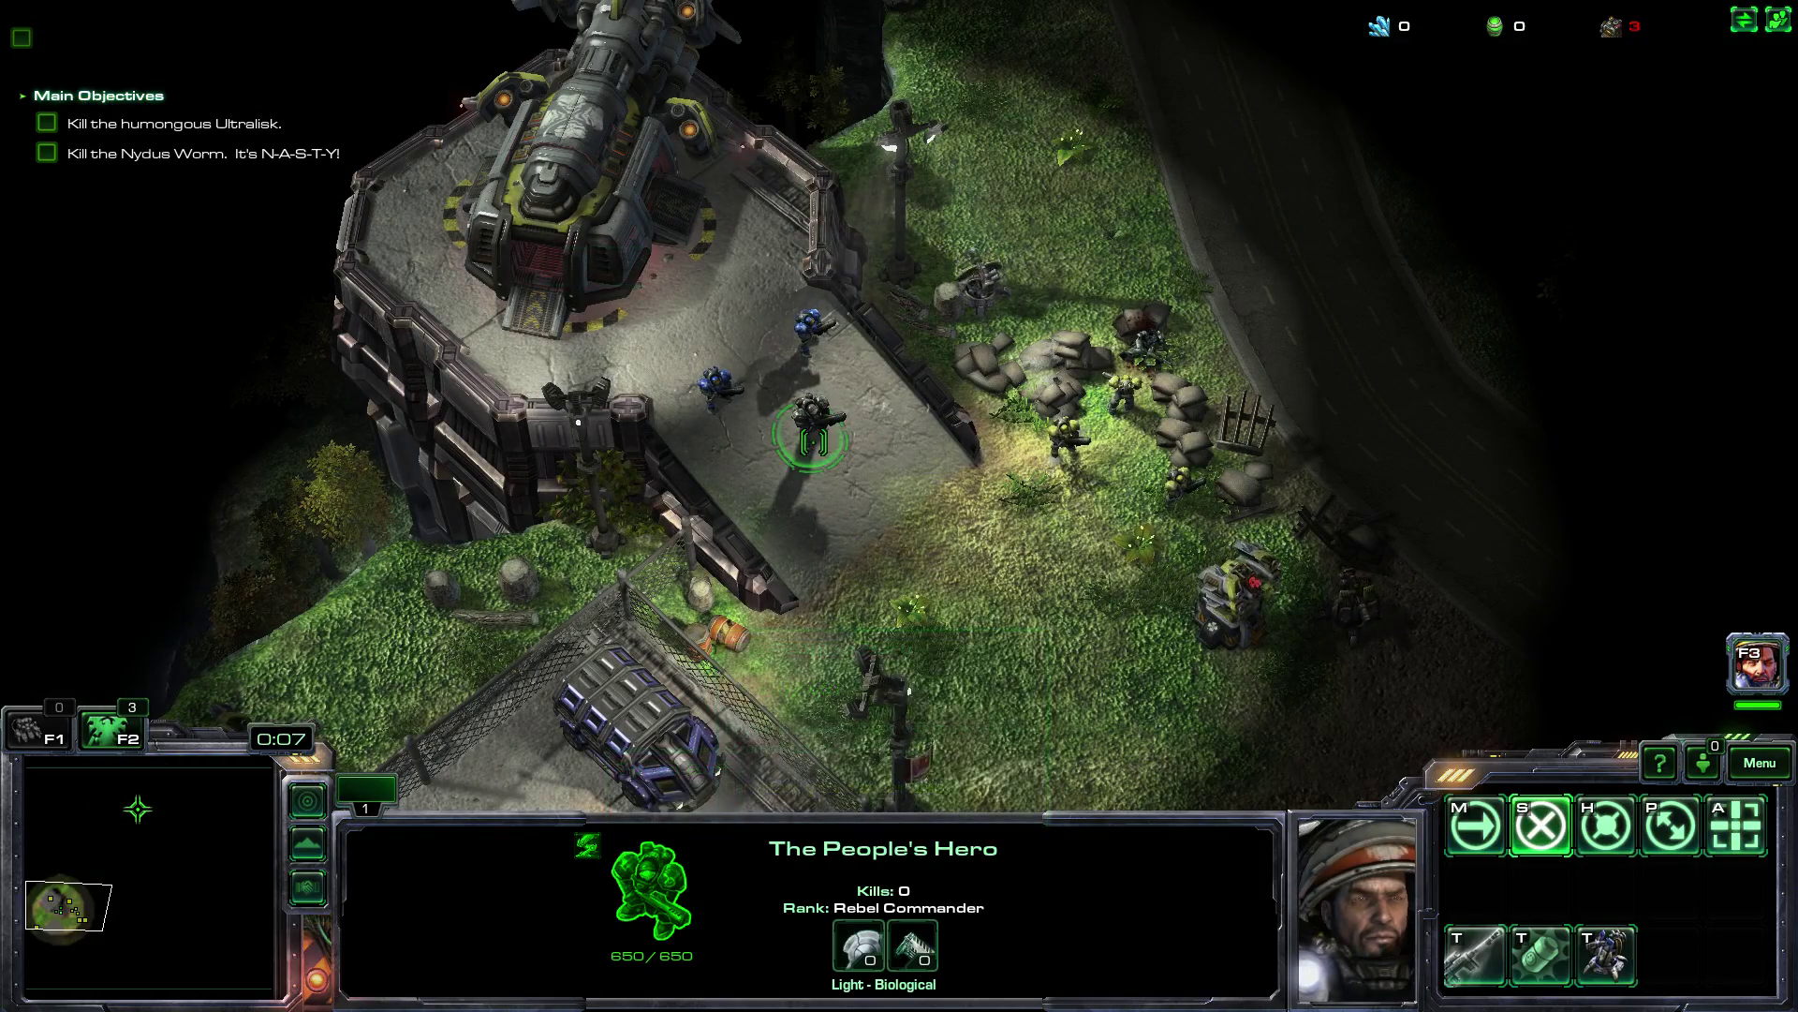
- Walk the hero down-right across the grass and select both Marines near the bunker
right_click(1064, 622)
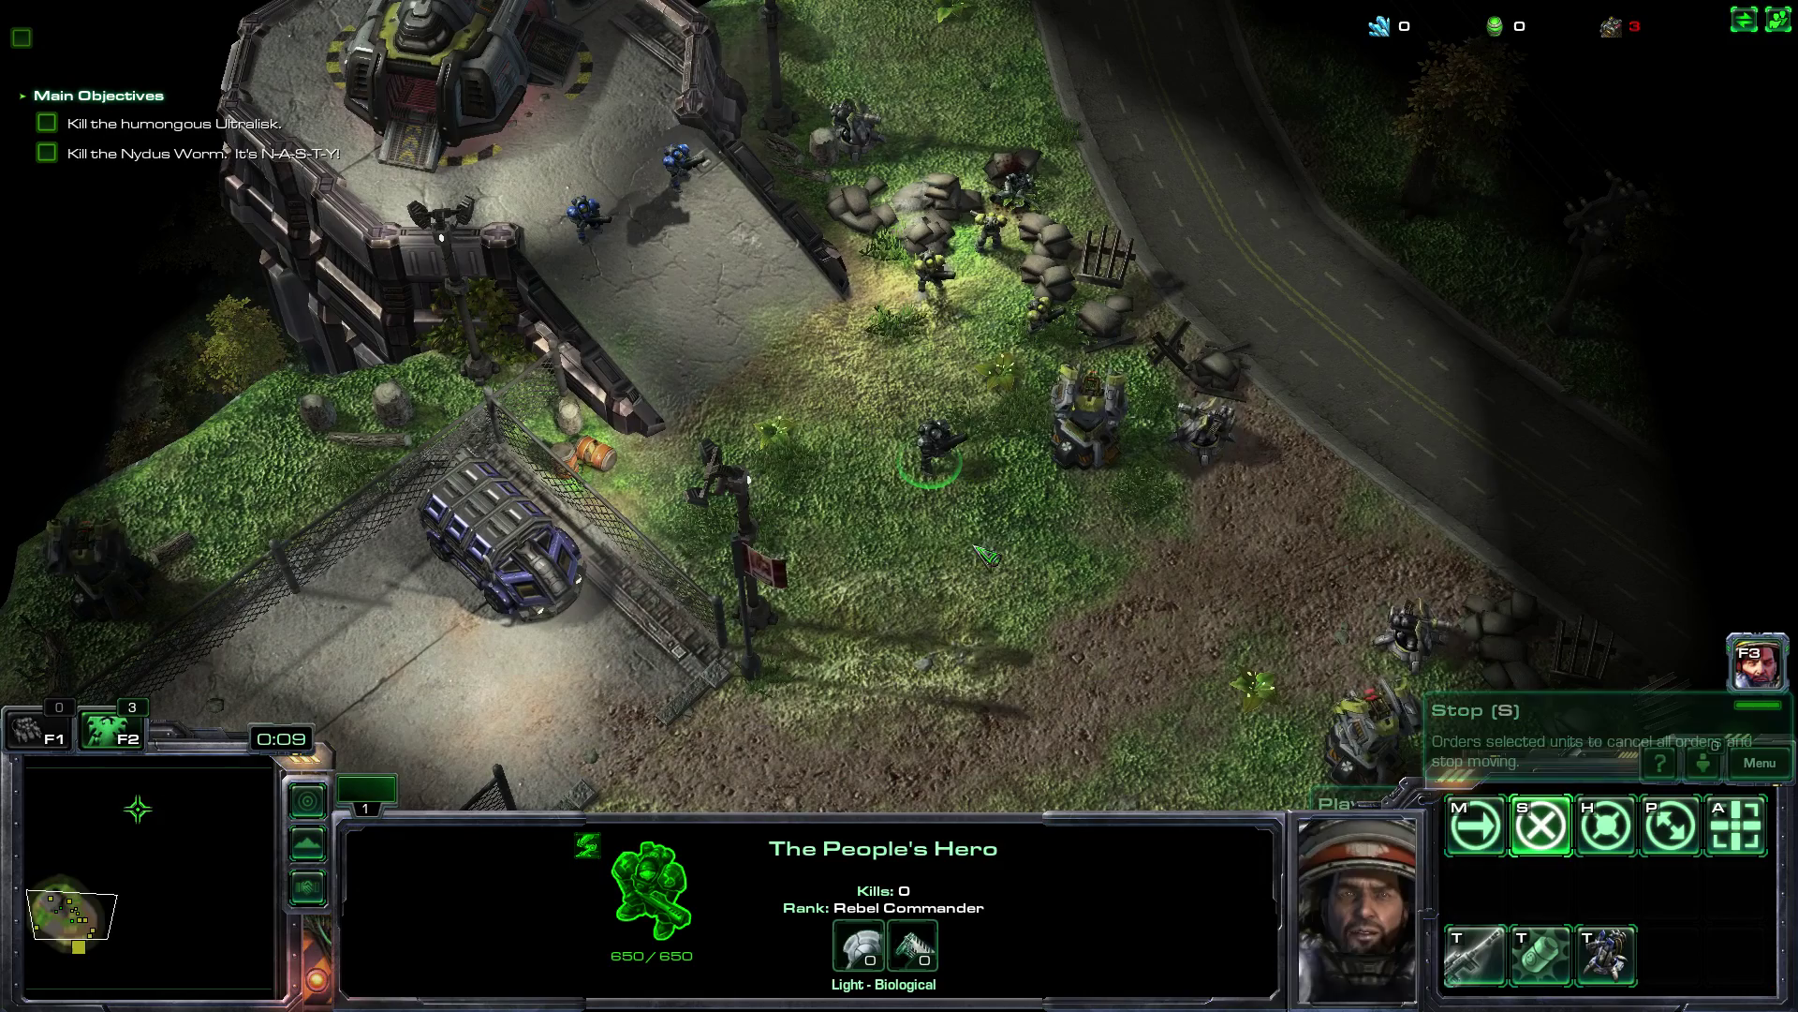
right_click(918, 586)
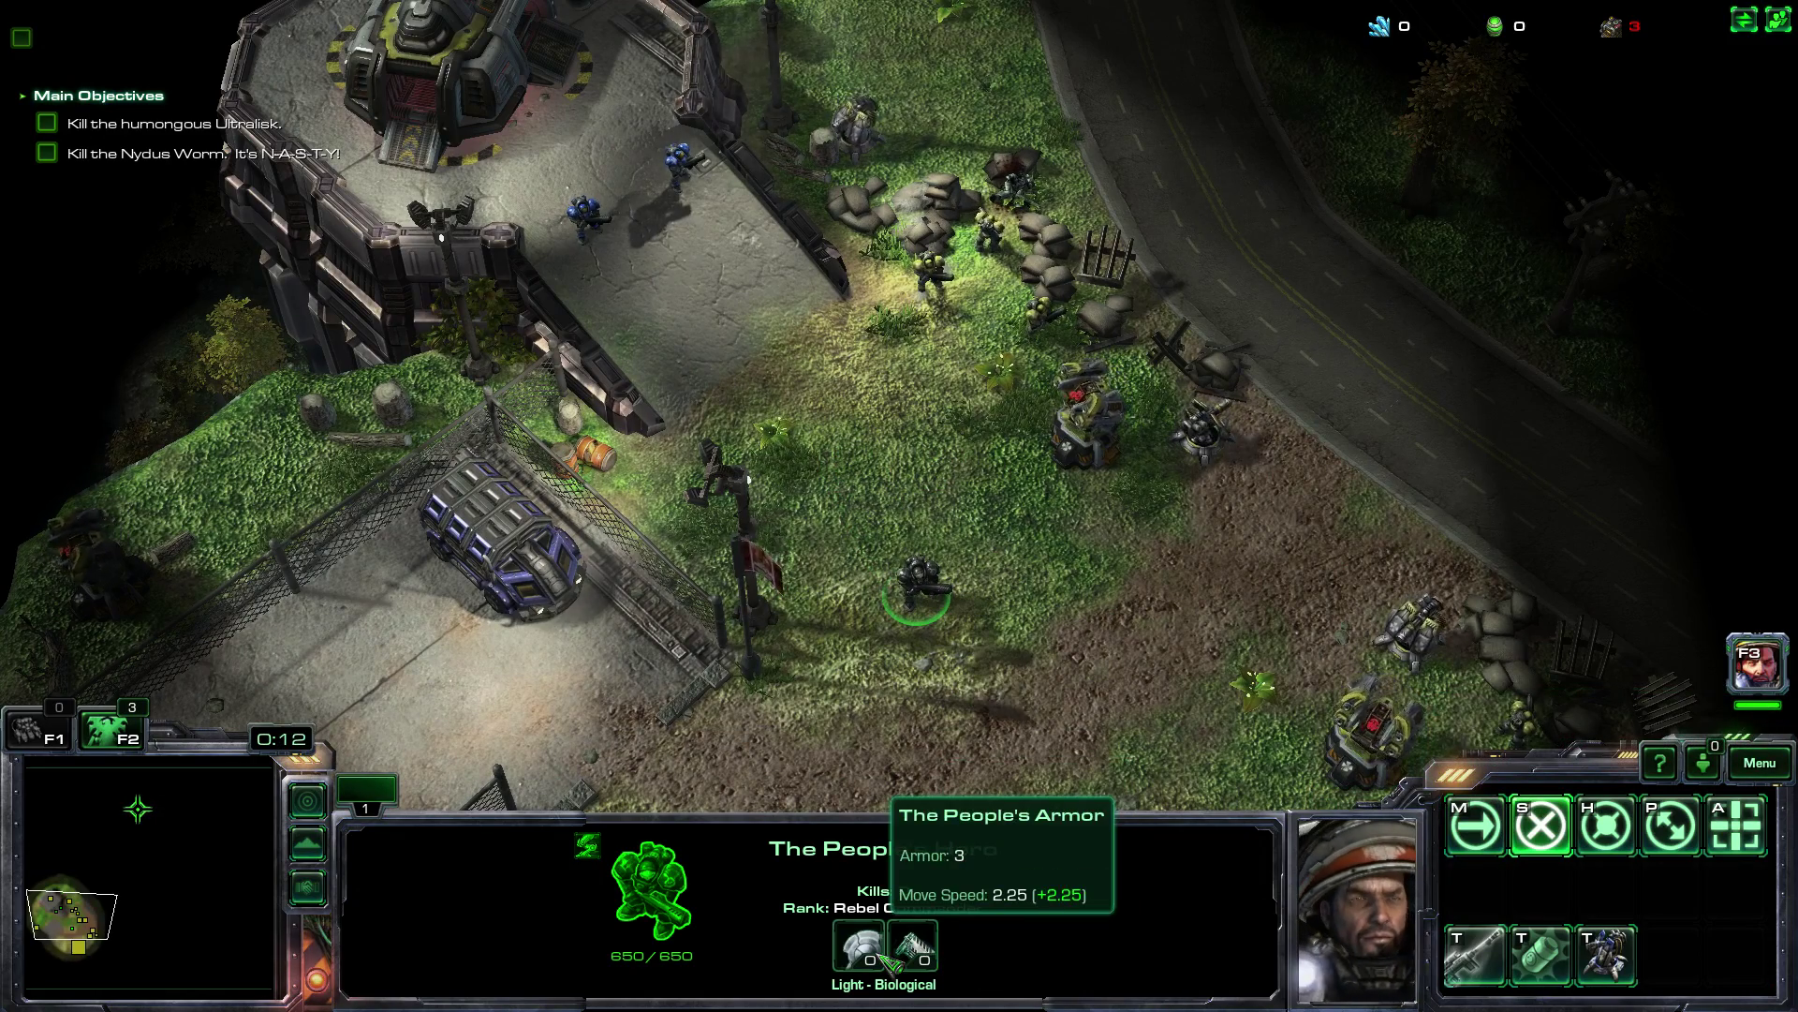
right_click(998, 618)
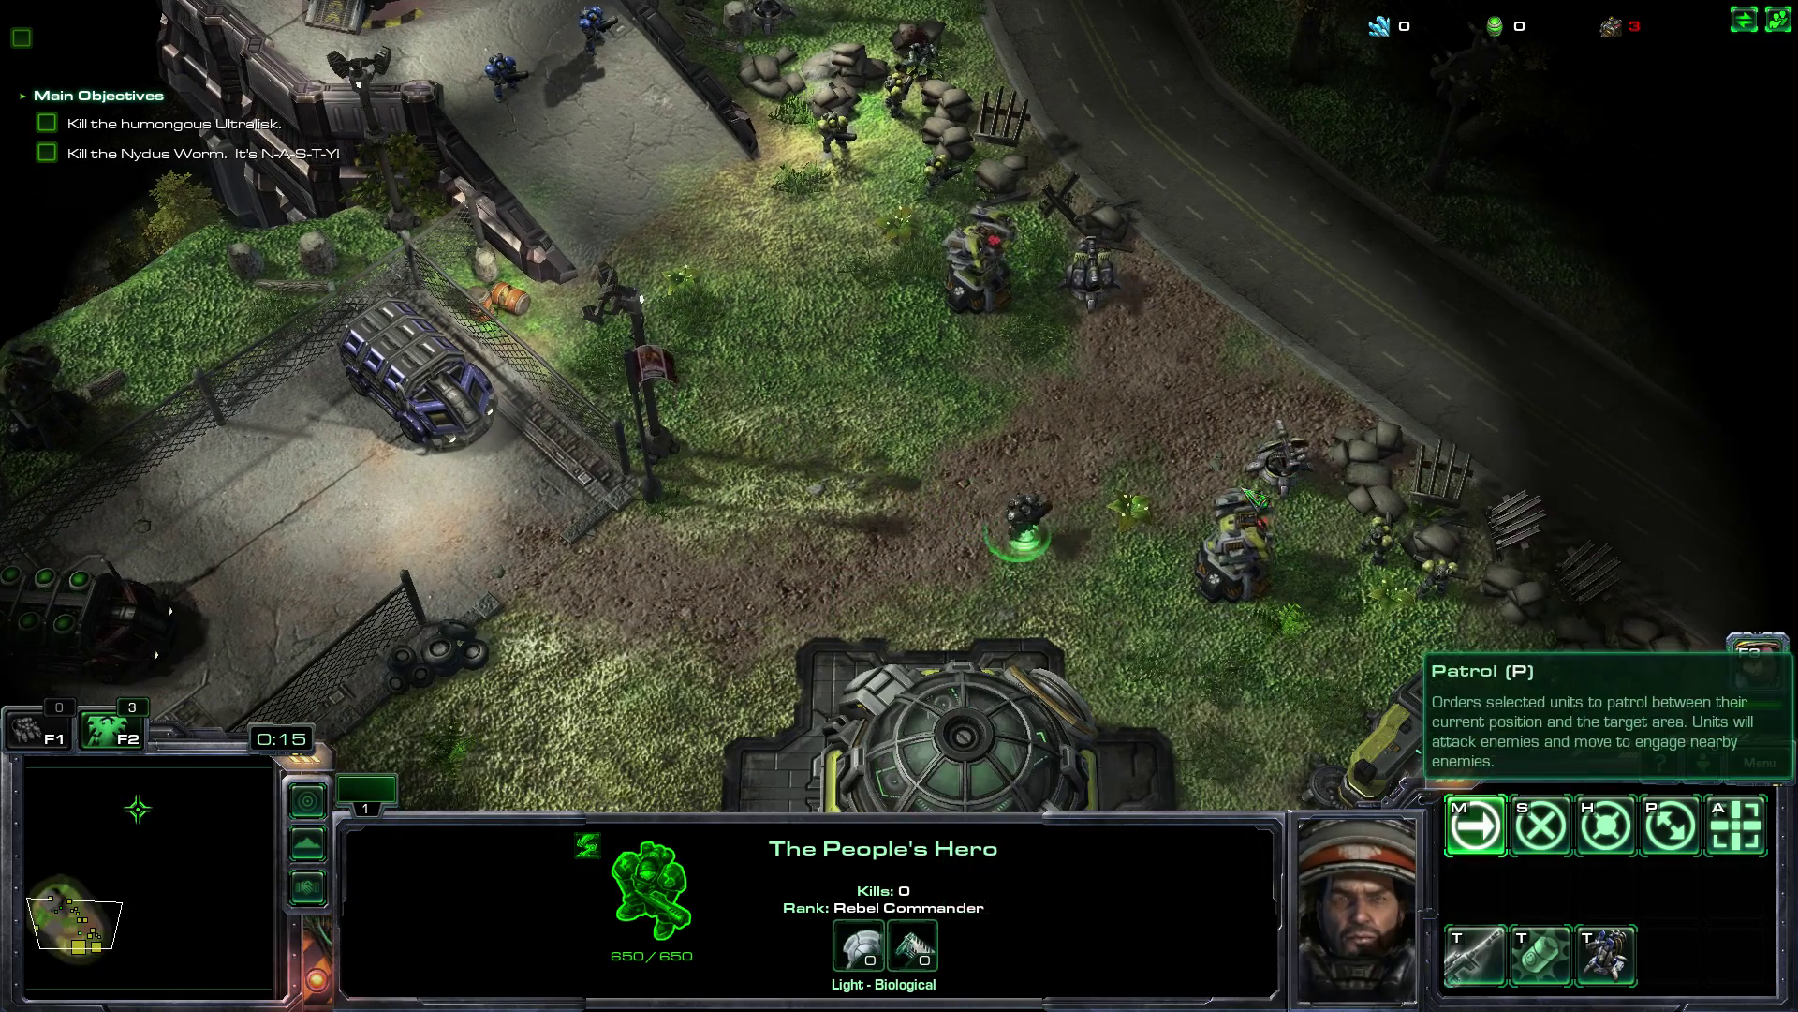
drag(457, 7, 627, 133)
click(622, 850)
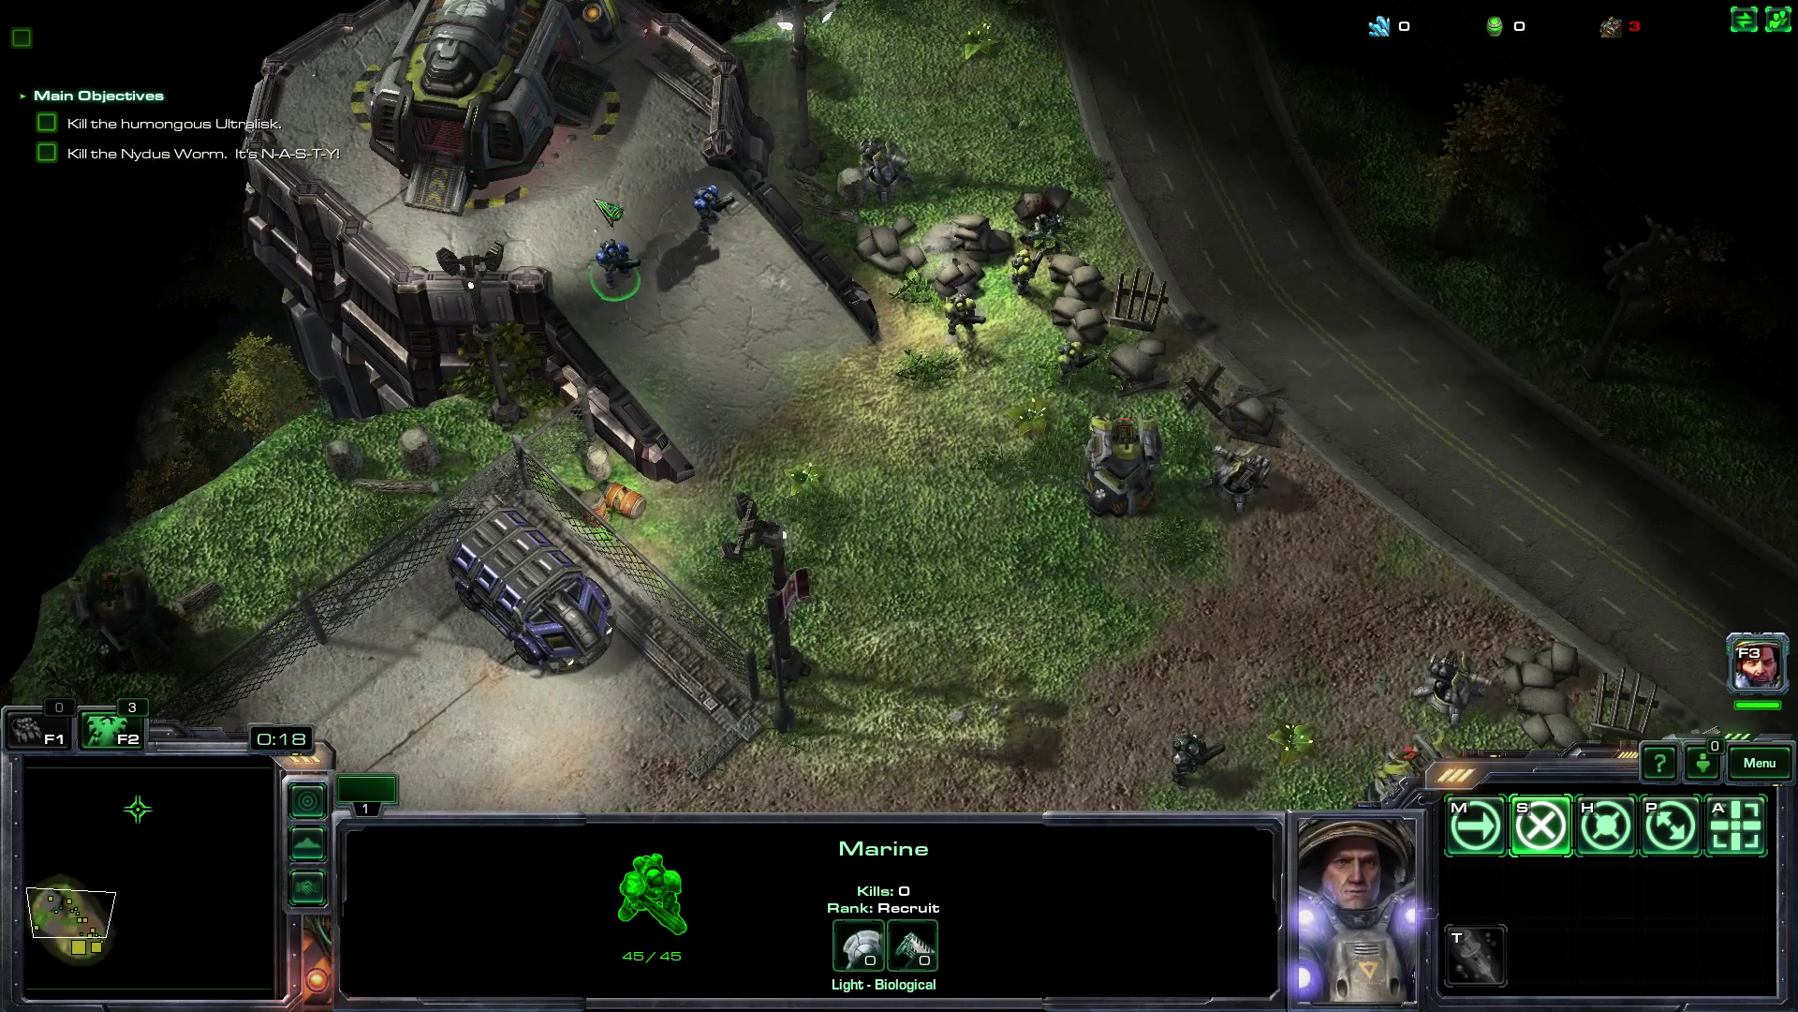
drag(609, 212, 740, 285)
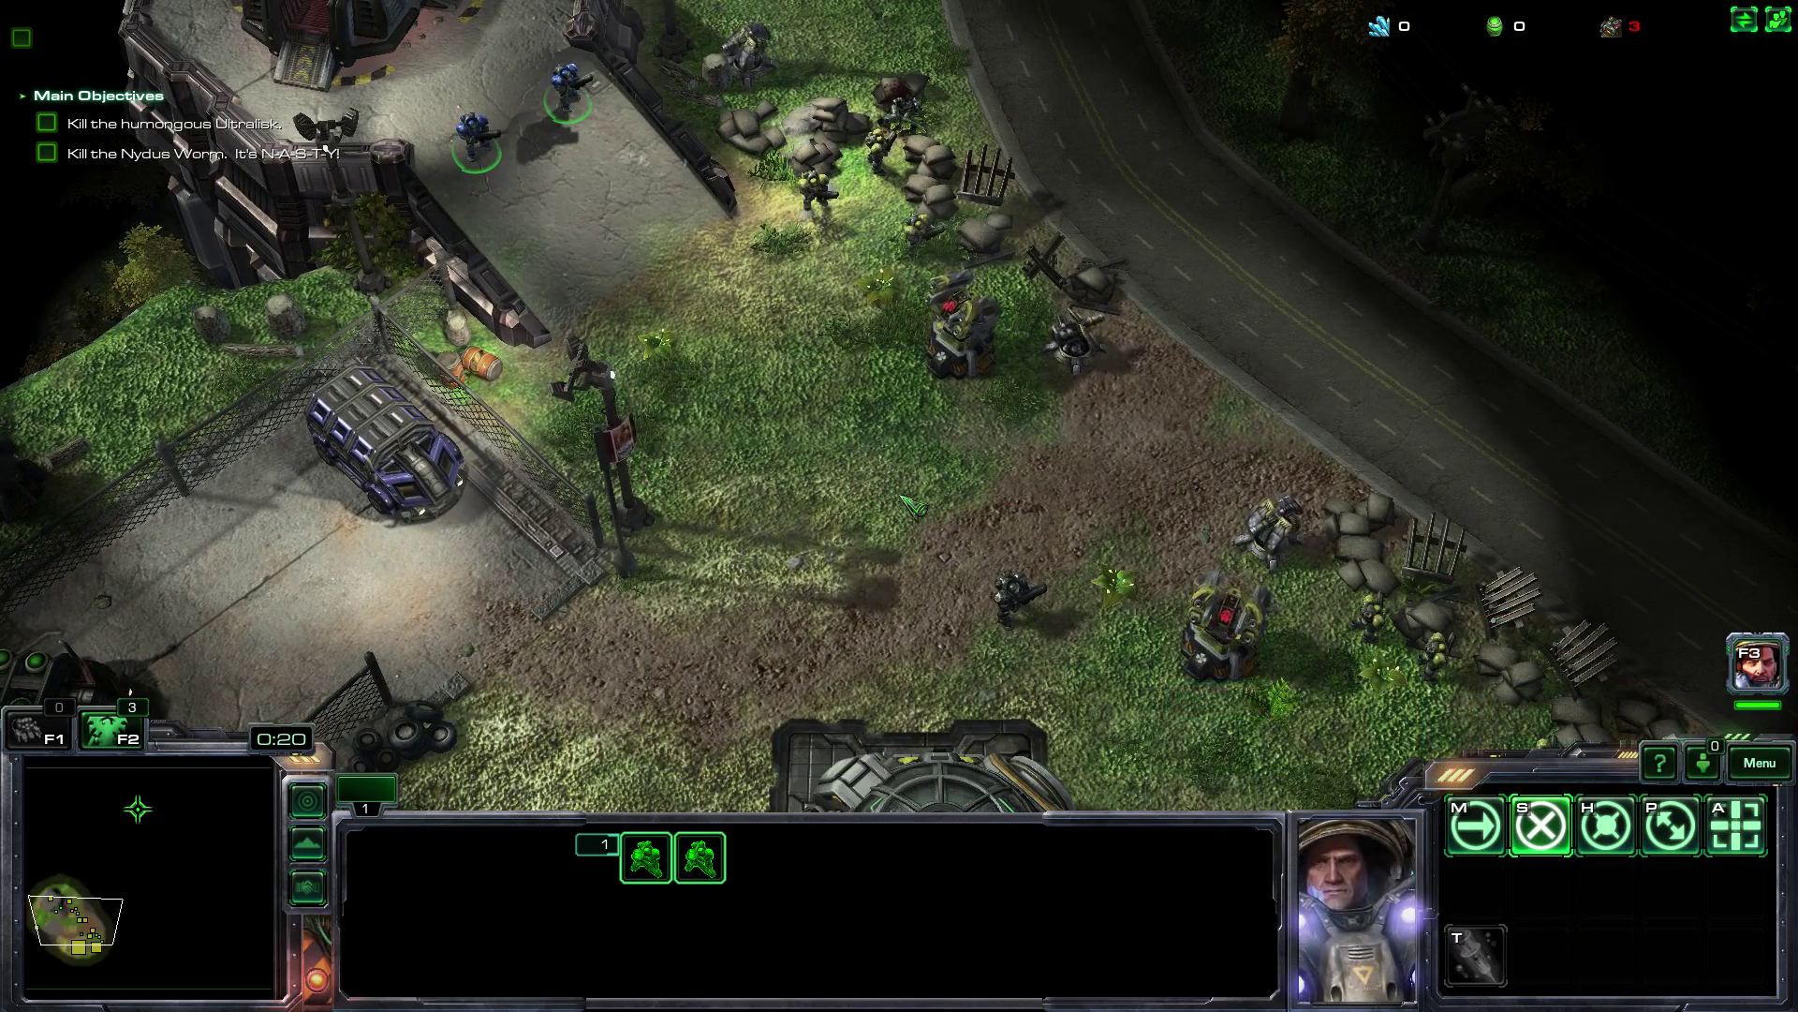
right_click(904, 499)
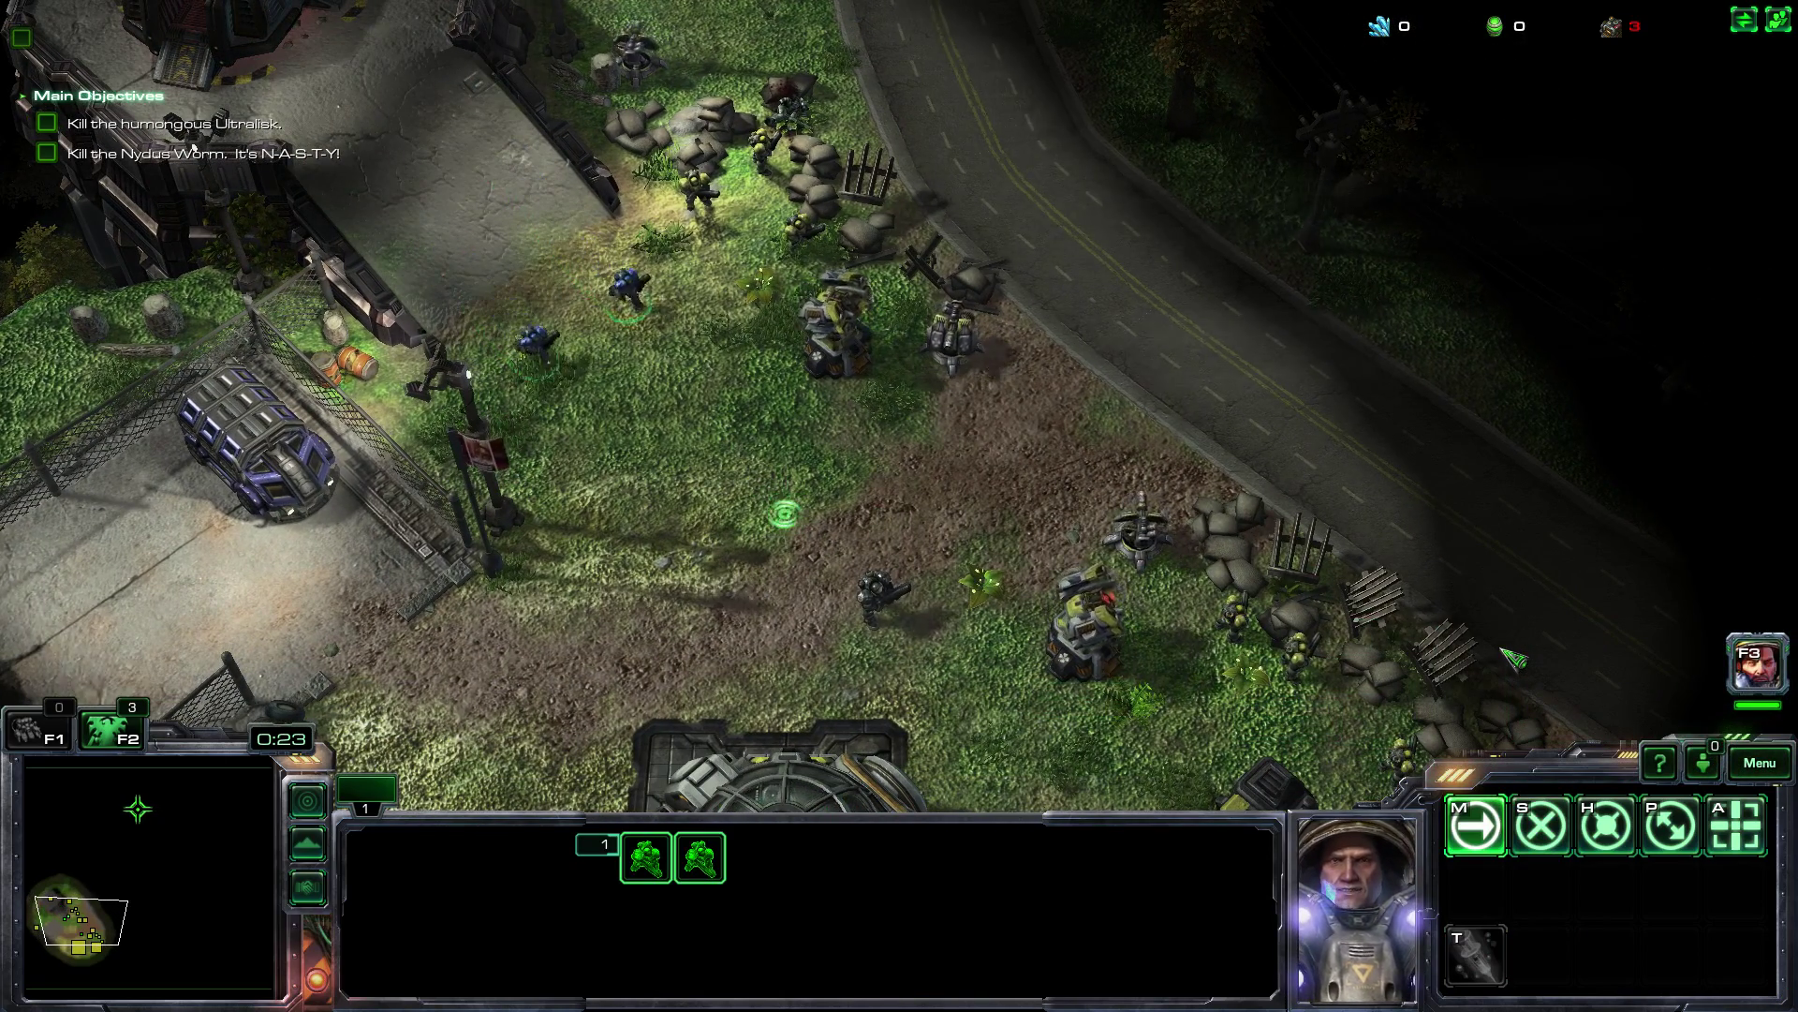
- Steer the Marines across the field to join the hero by the road
right_click(749, 453)
key(s)
right_click(521, 274)
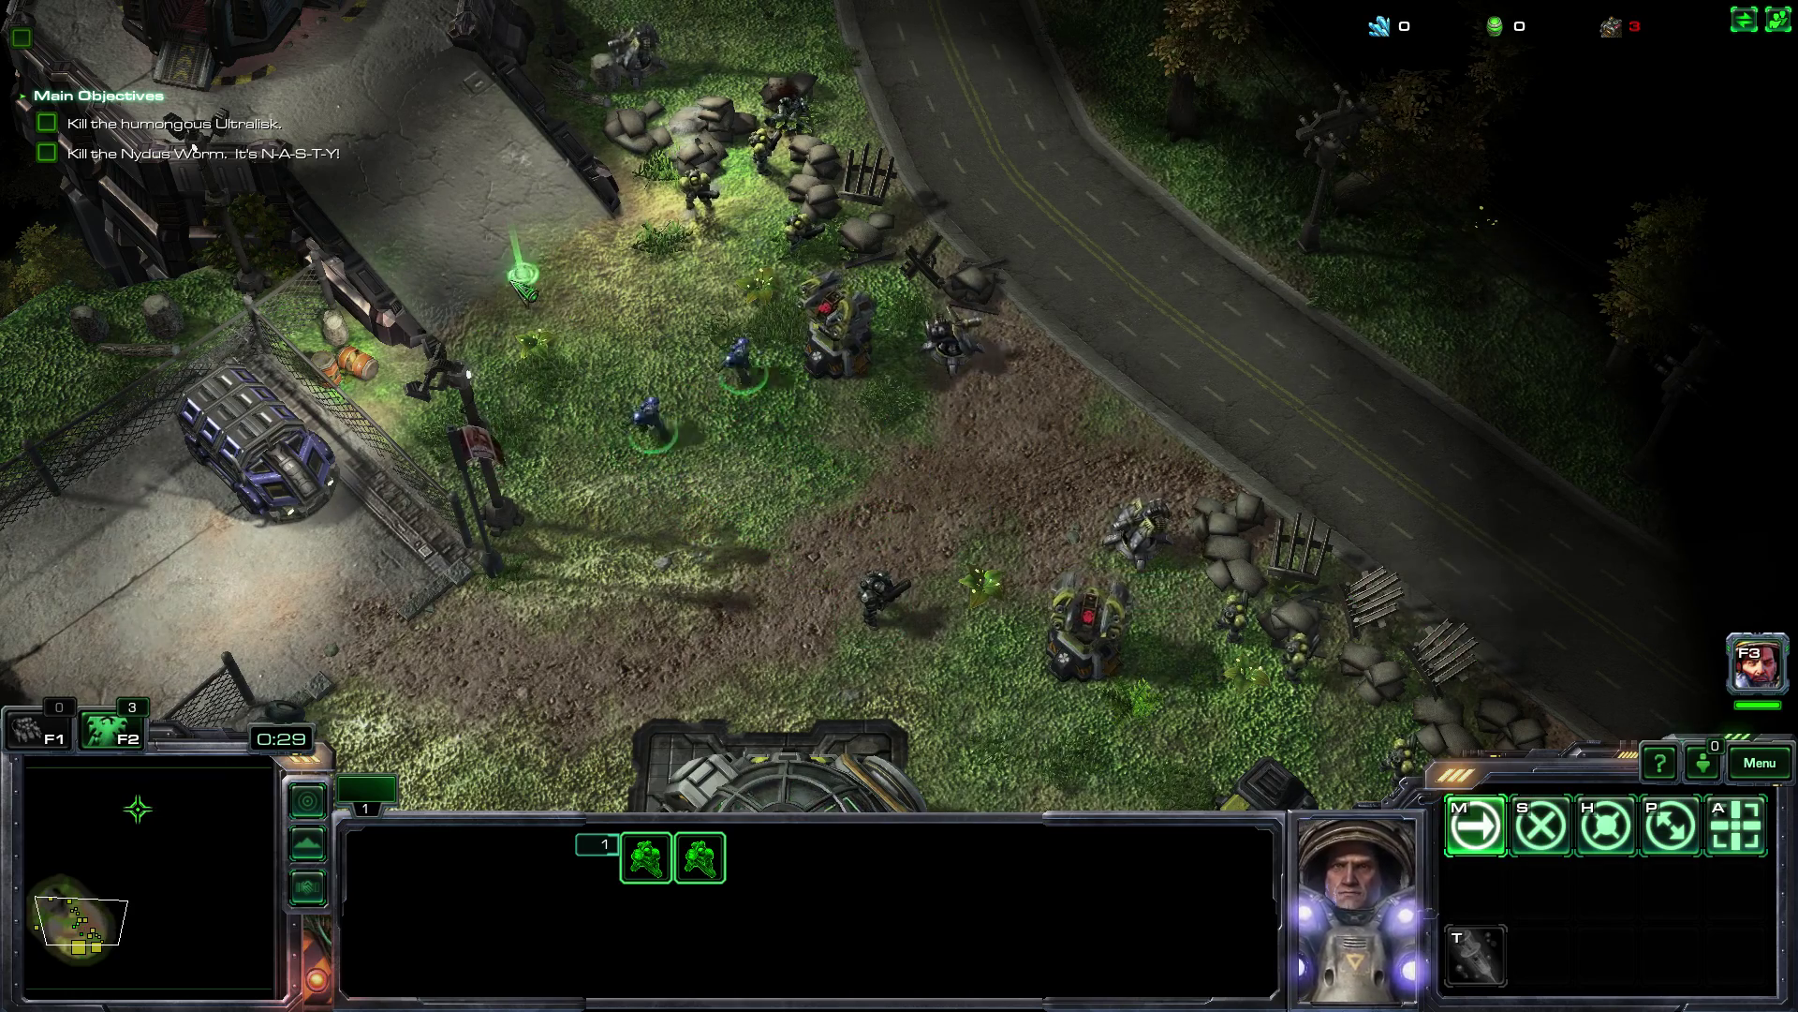
right_click(353, 100)
right_click(670, 440)
right_click(797, 541)
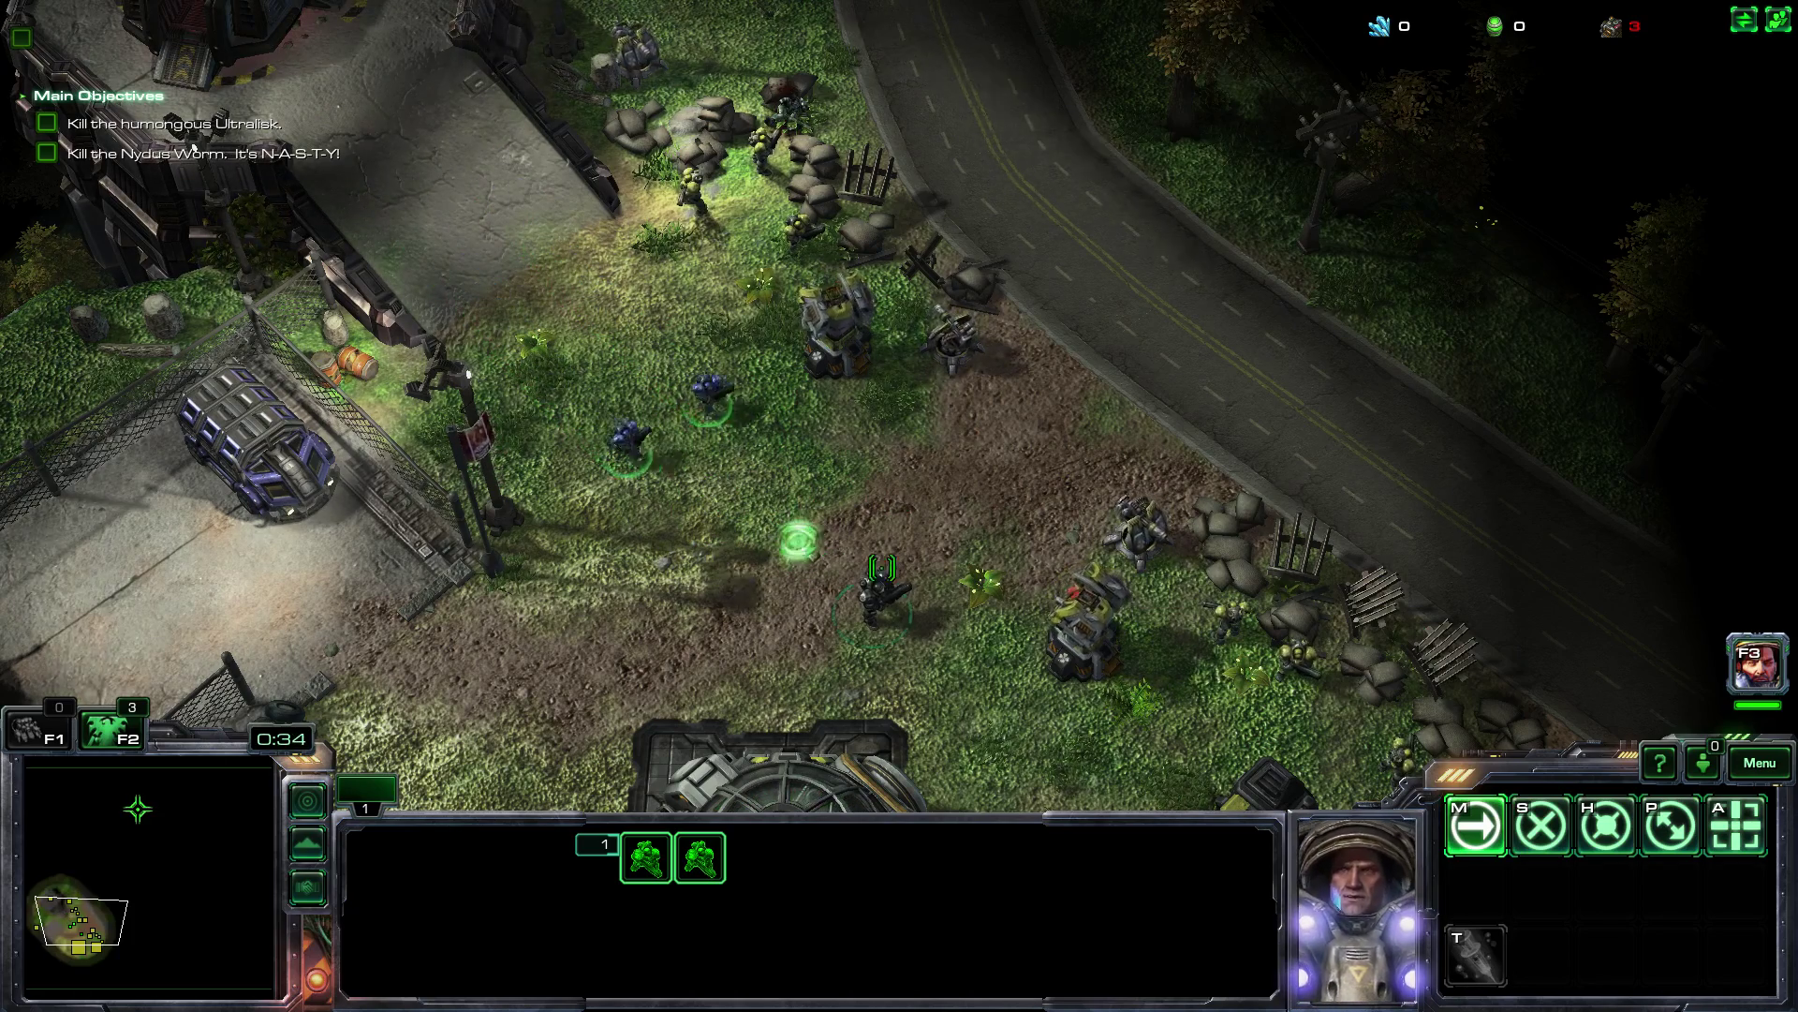
right_click(1114, 323)
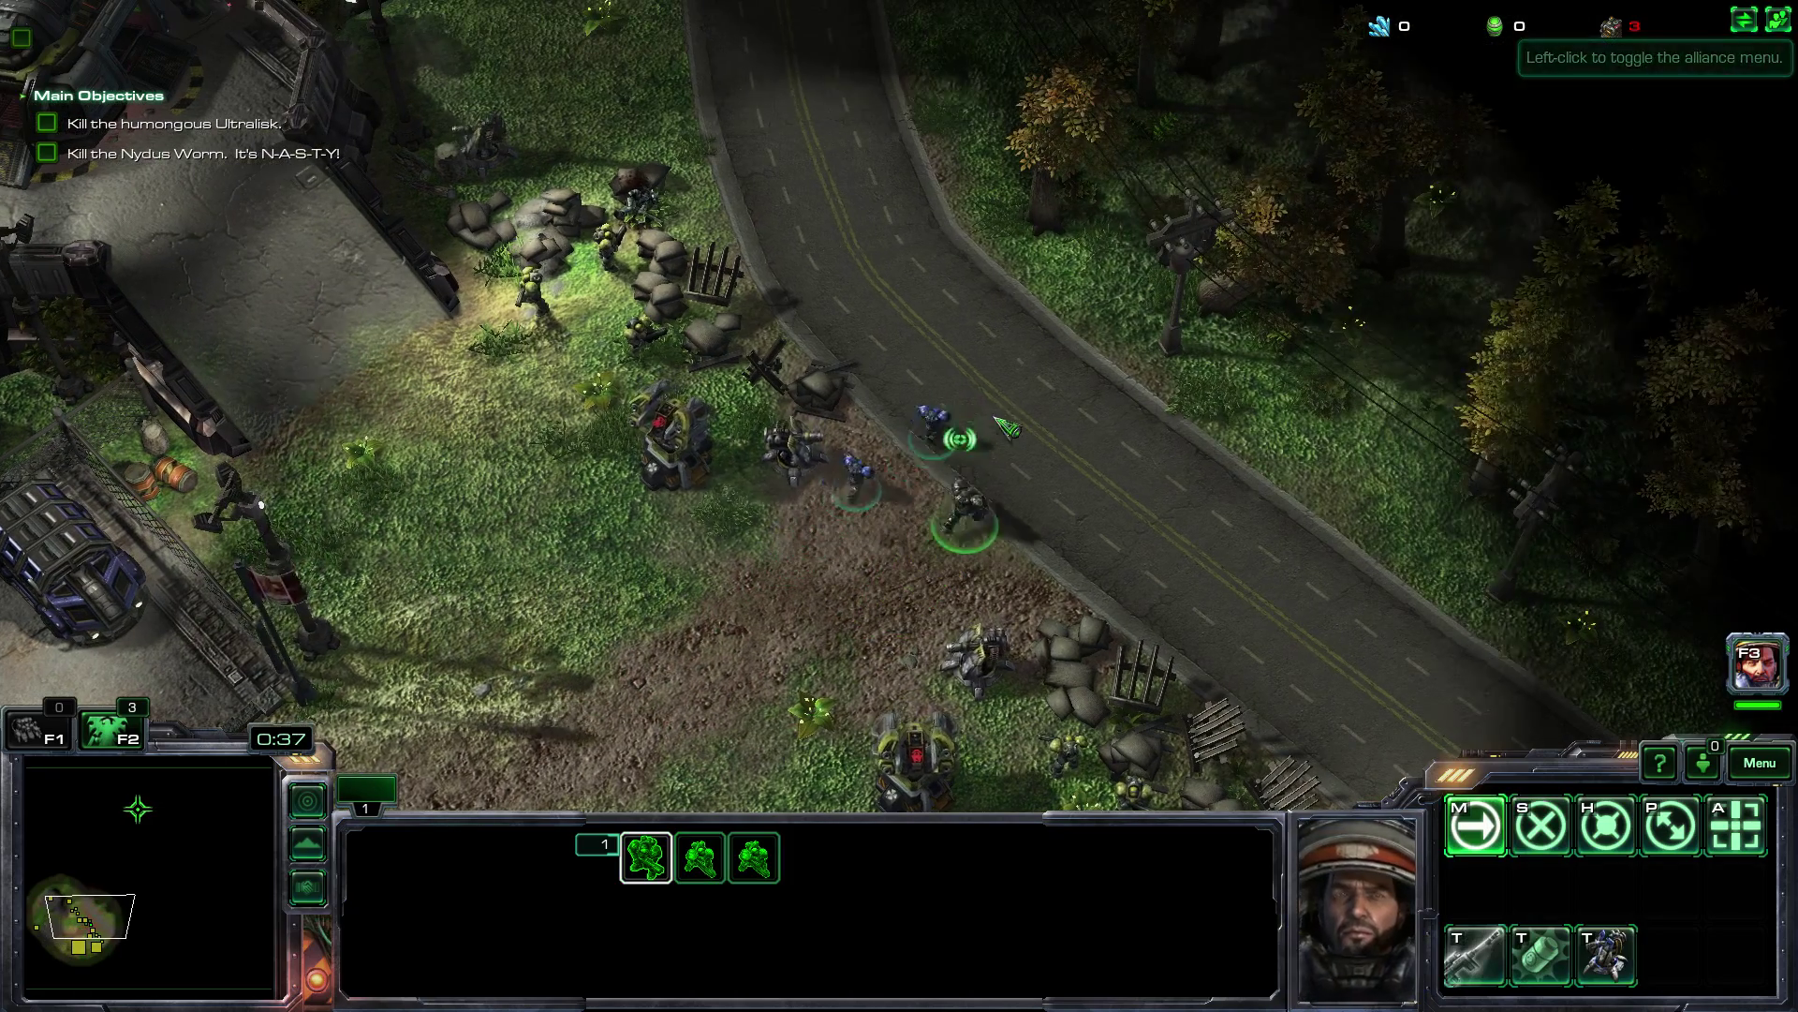
- Confirm a Marine carries Speed Buff, then attack-move all three units along the road
click(754, 857)
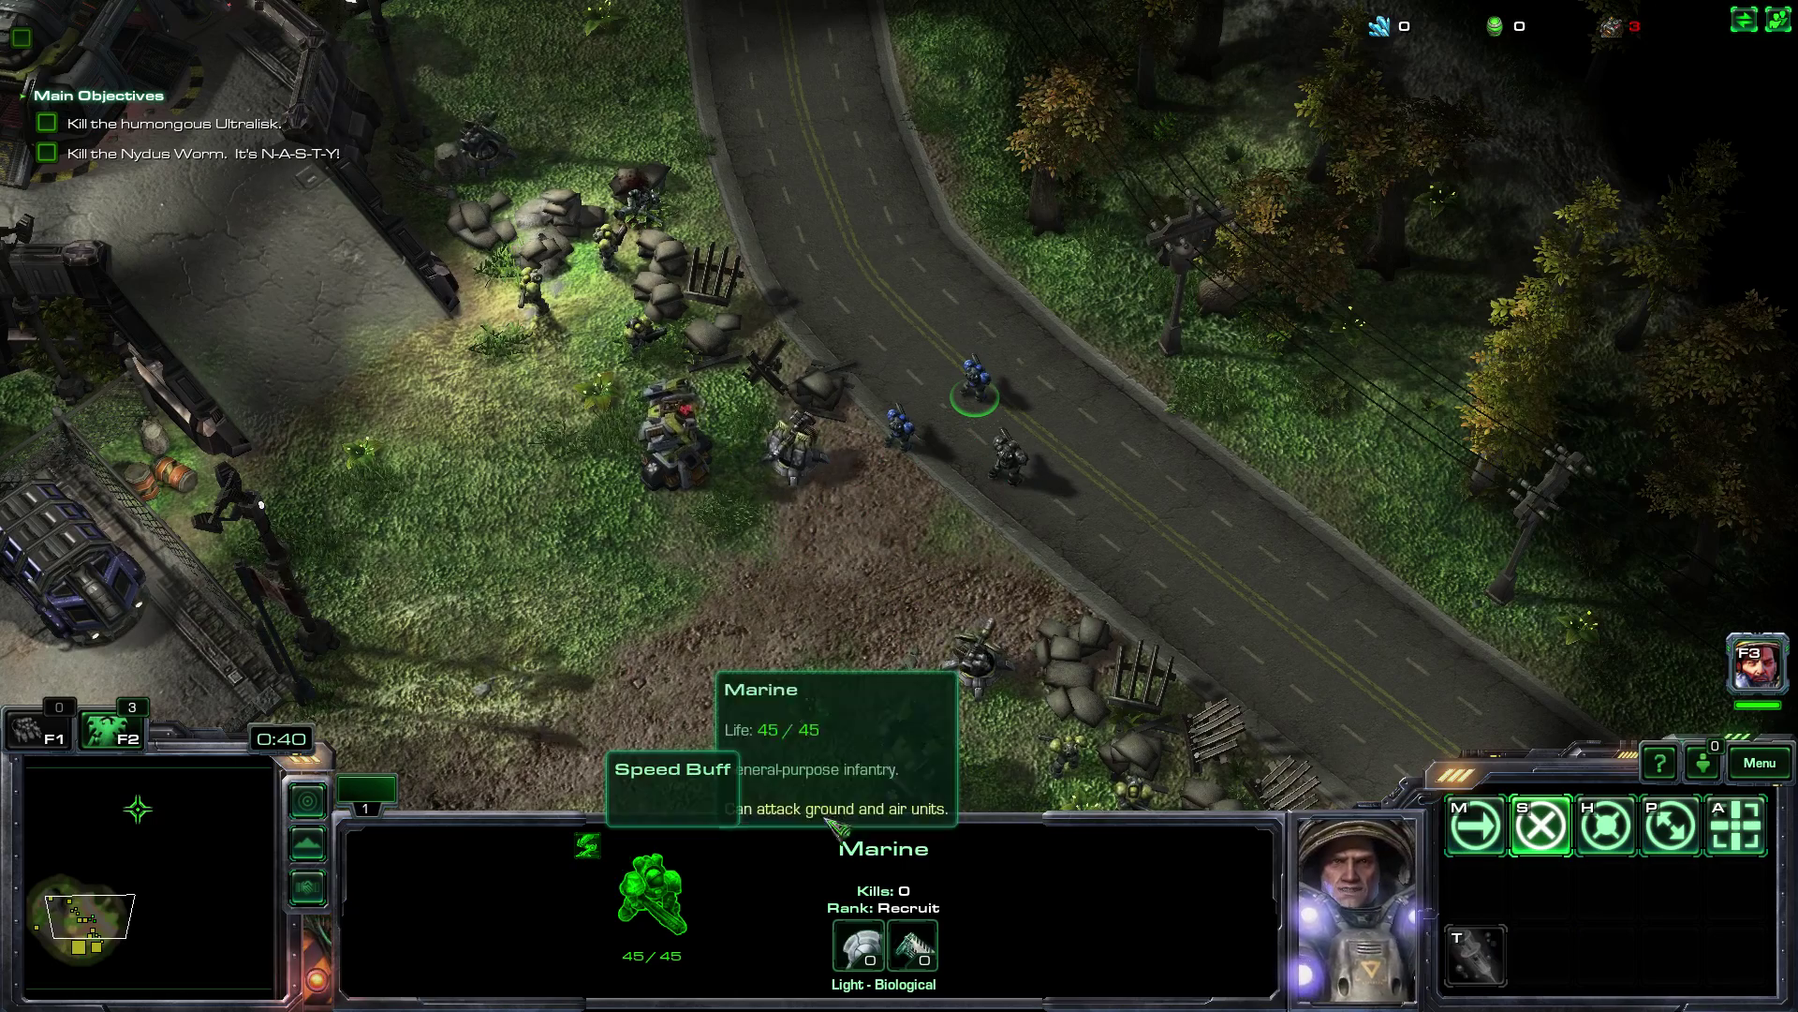
key(F2)
key(a)
click(1258, 613)
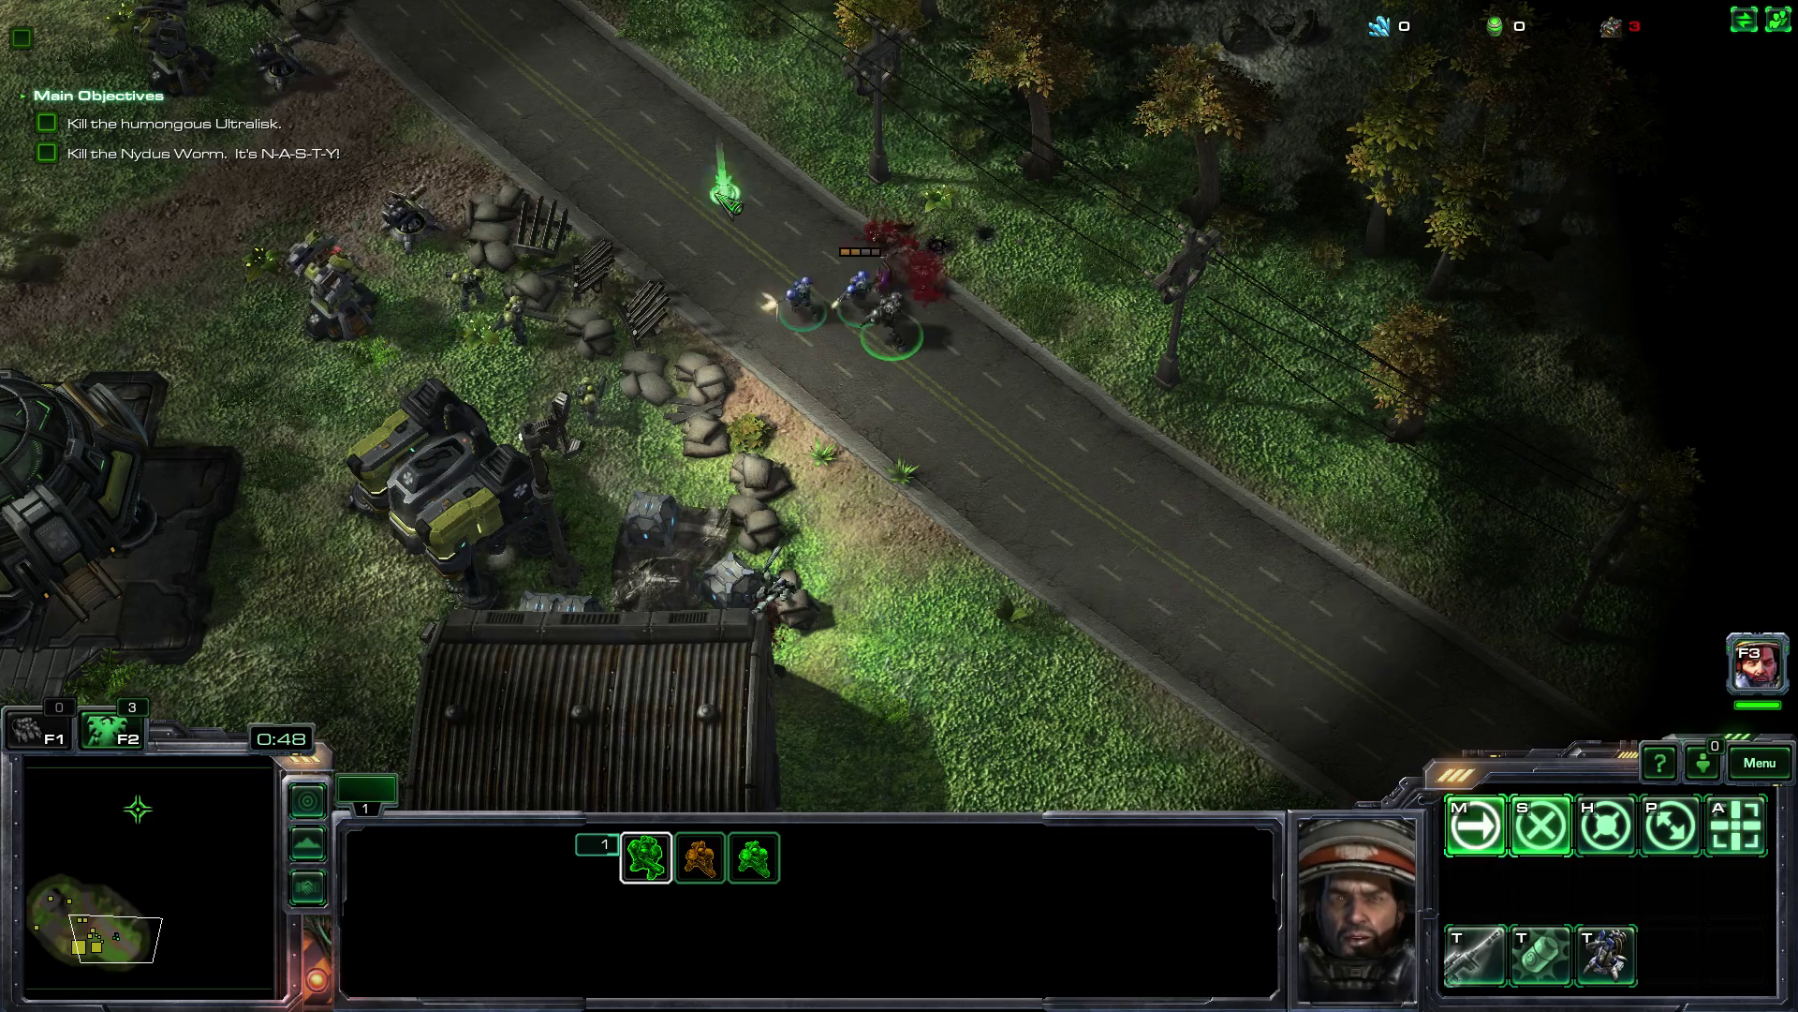
- Fight the zerglings with Penetrator Round, a Flaming Betty turret and an attack-move down the road
right_click(996, 470)
key(t)
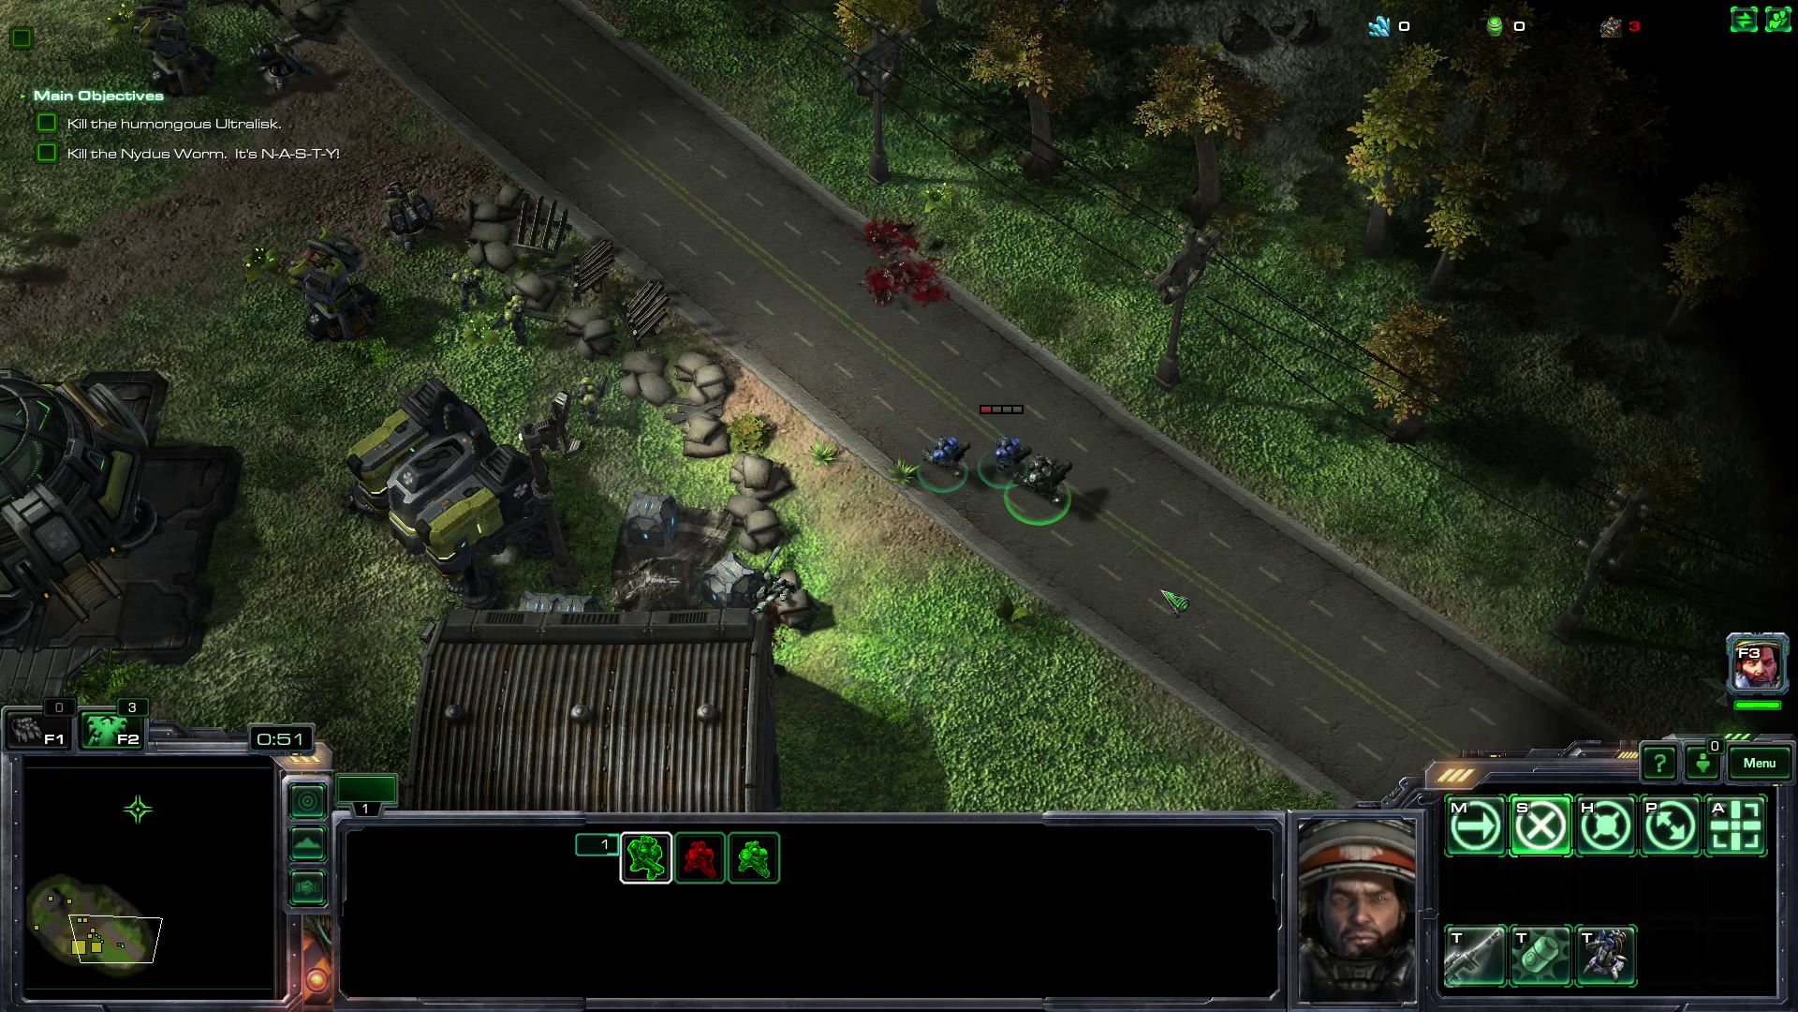
click(1194, 613)
key(t)
key(Escape)
click(1157, 530)
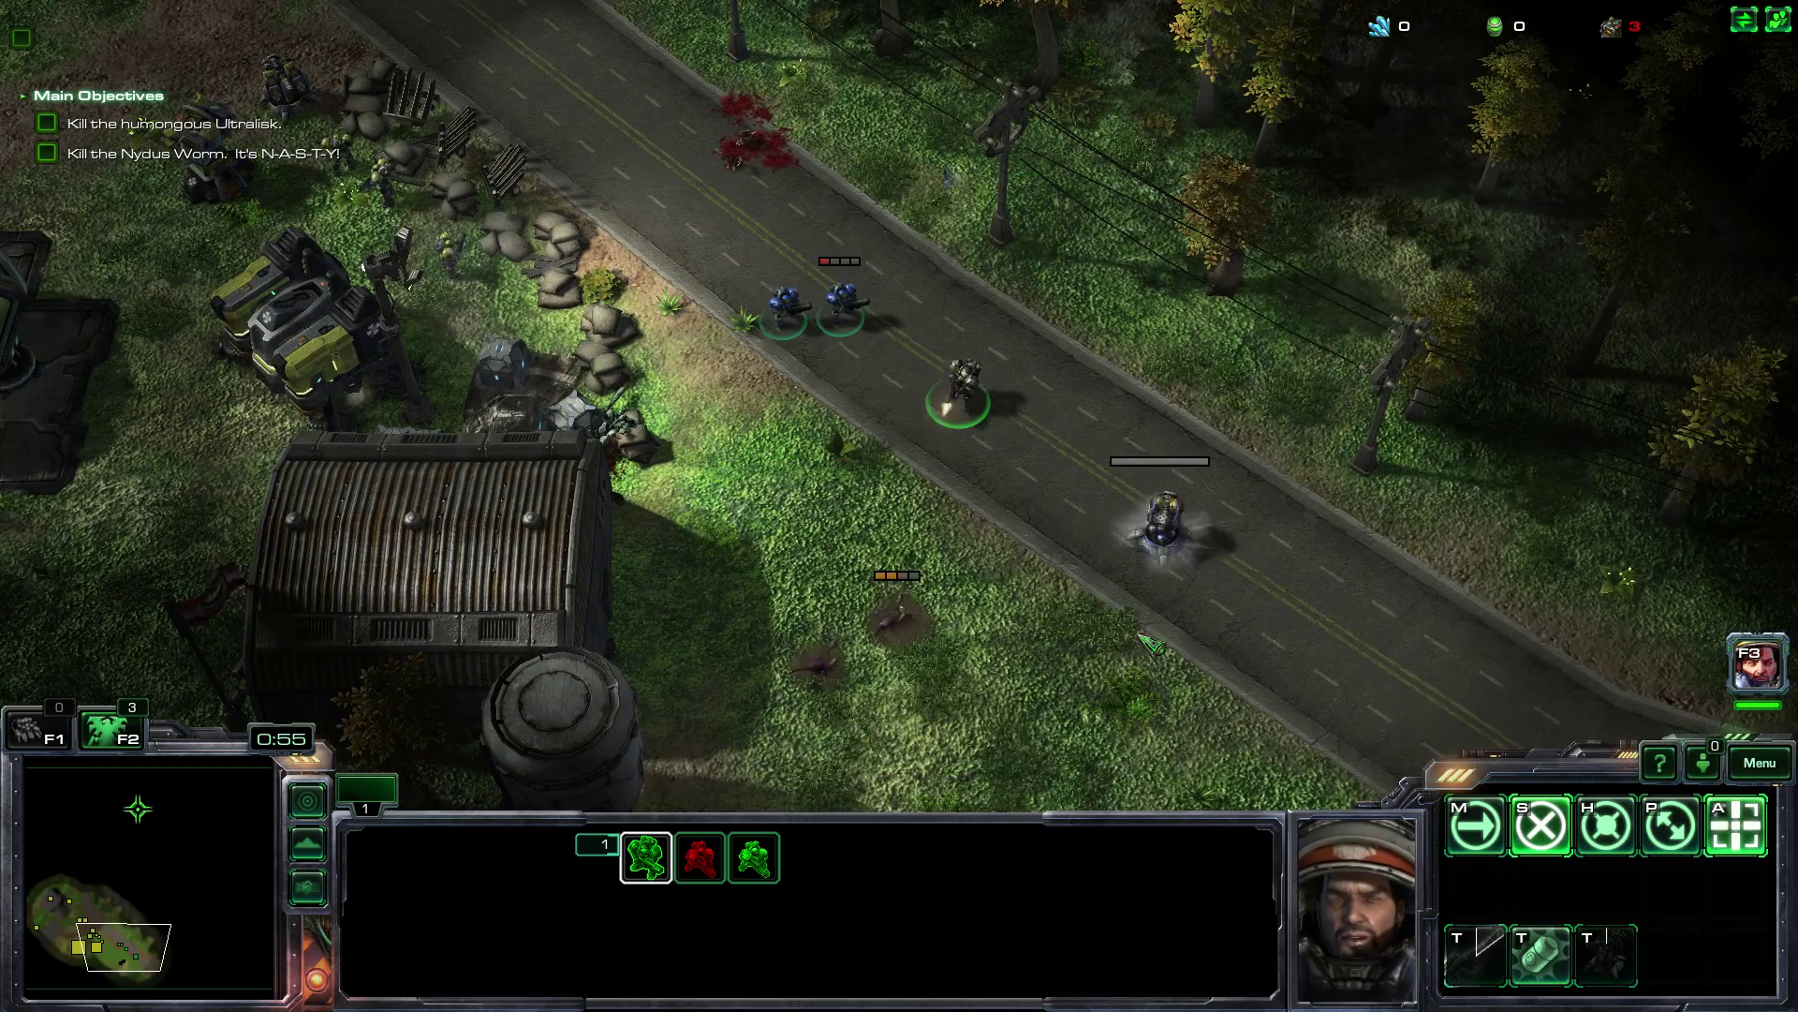
right_click(1096, 326)
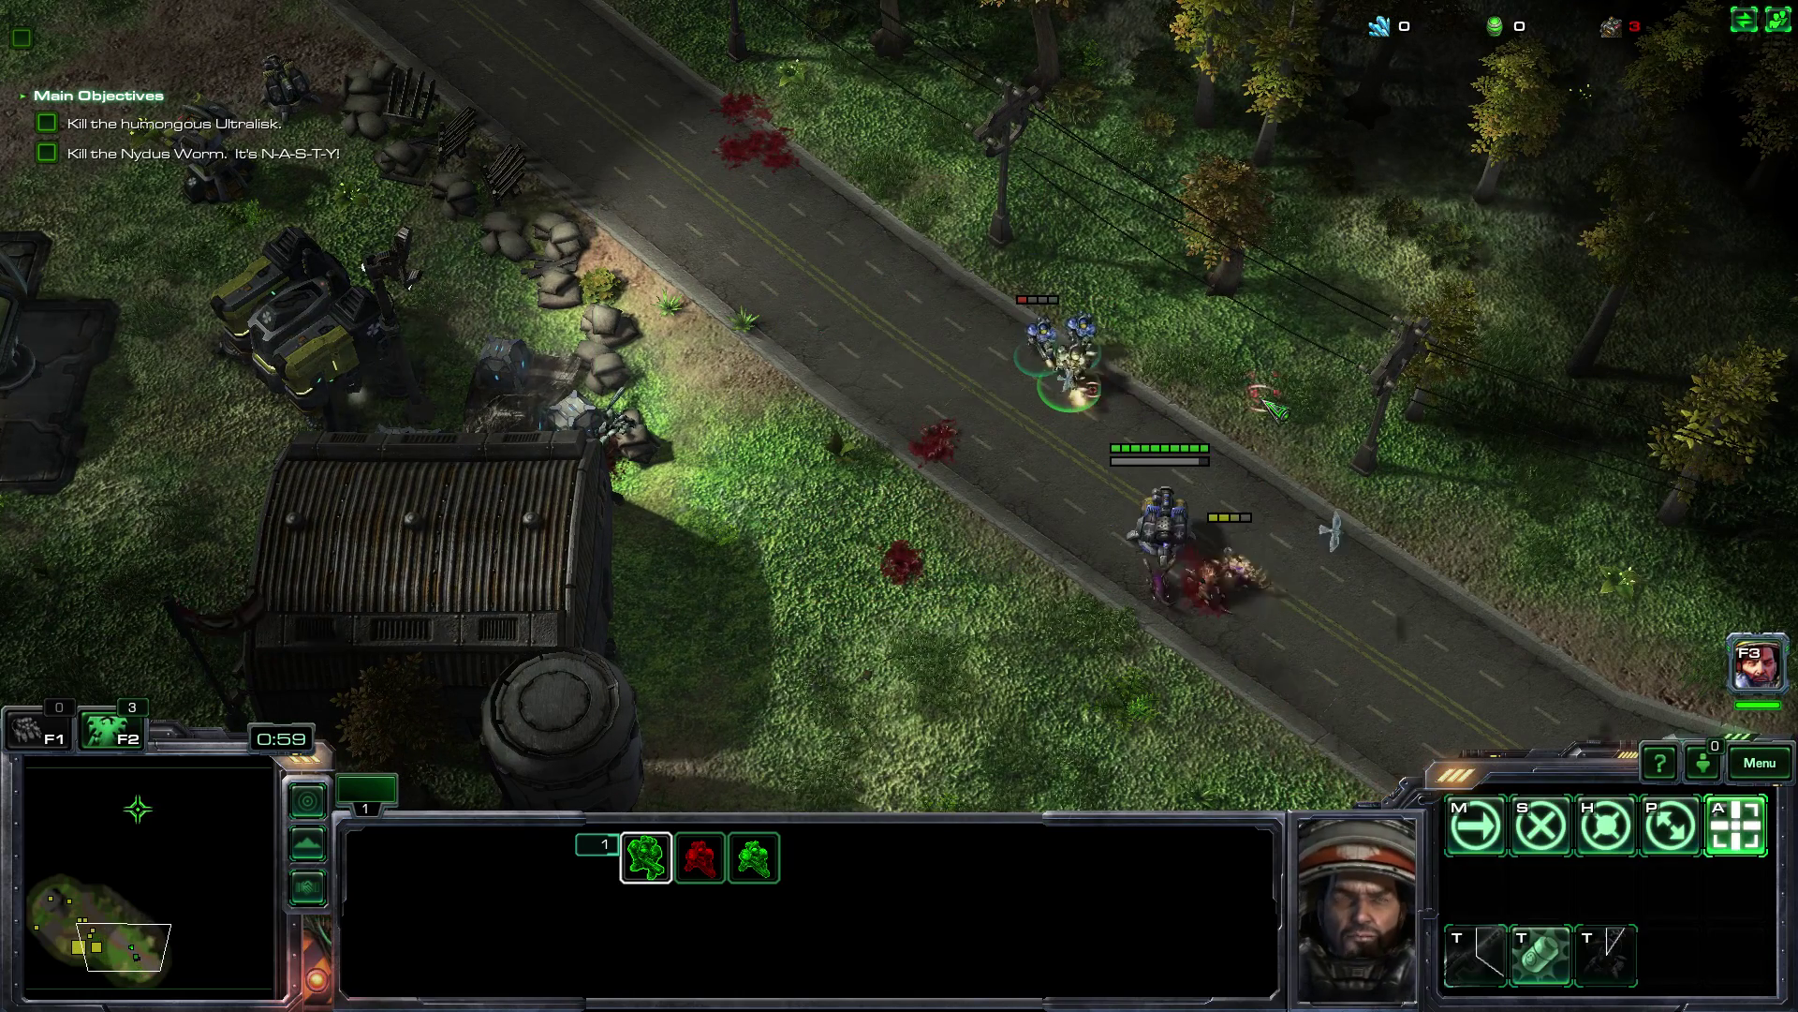
key(a)
click(996, 514)
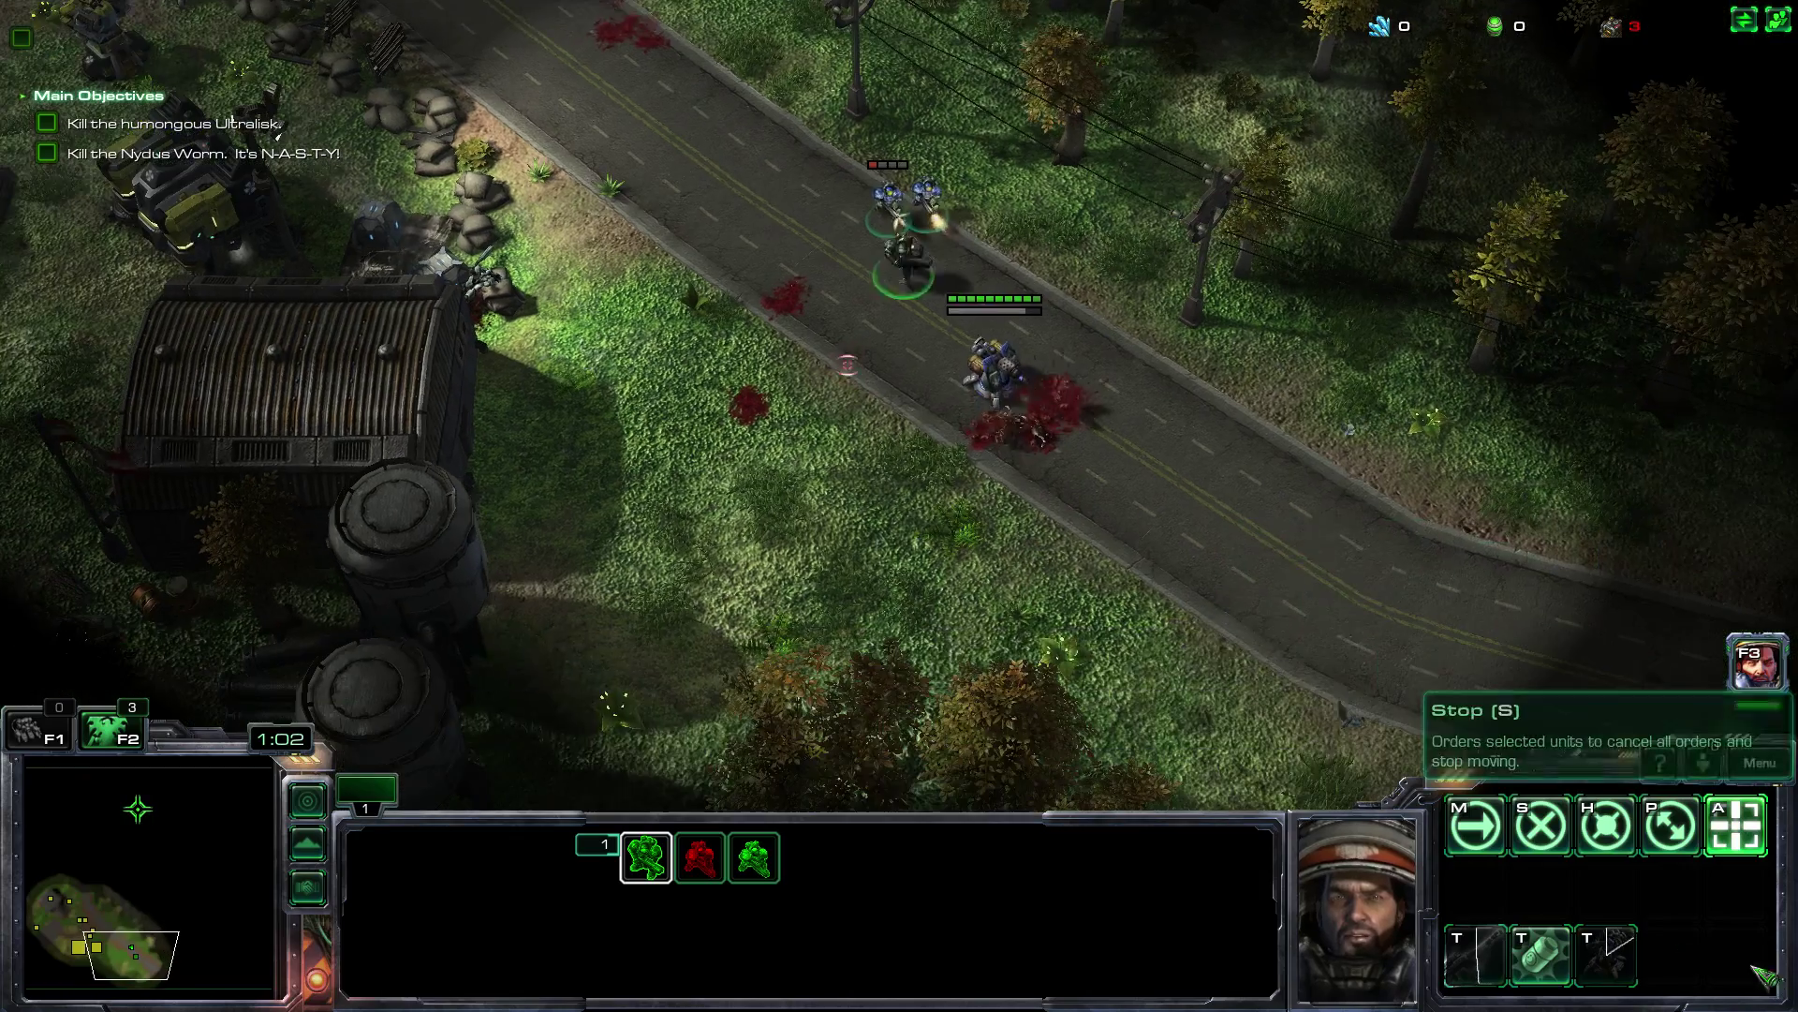
- Pull the army back up the road toward the Command Bio-Dome
right_click(856, 542)
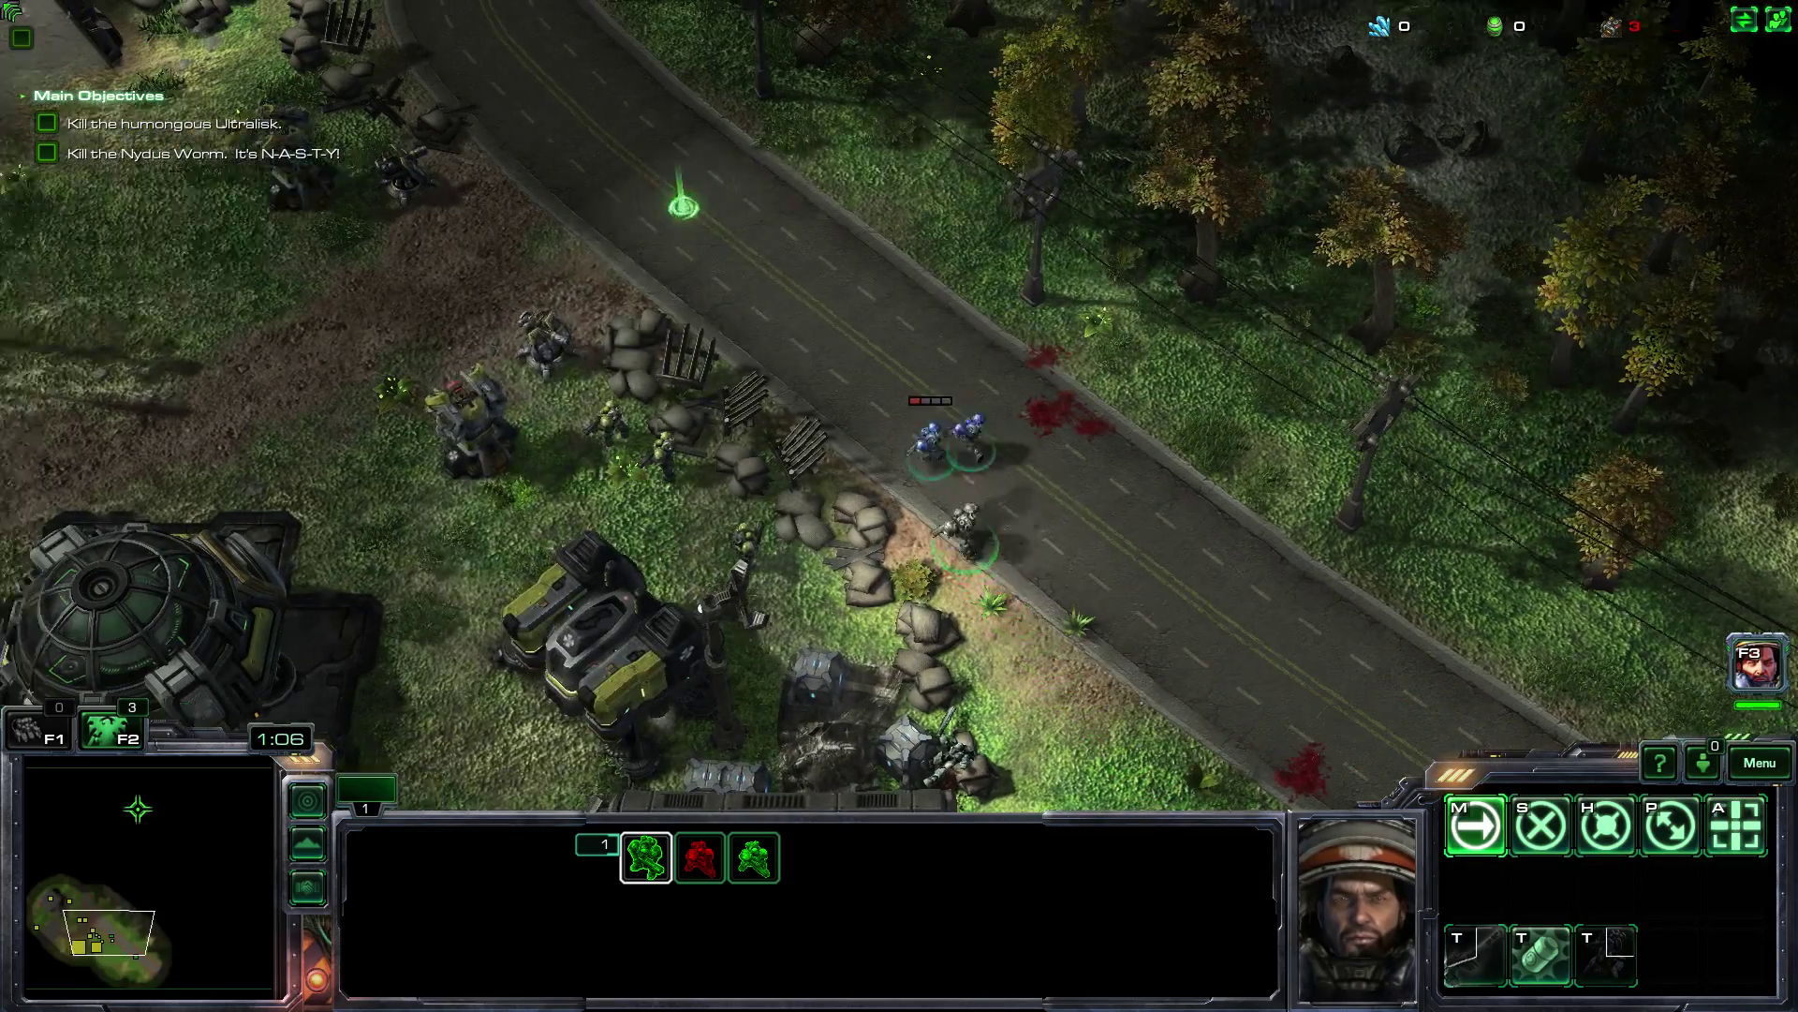
right_click(871, 337)
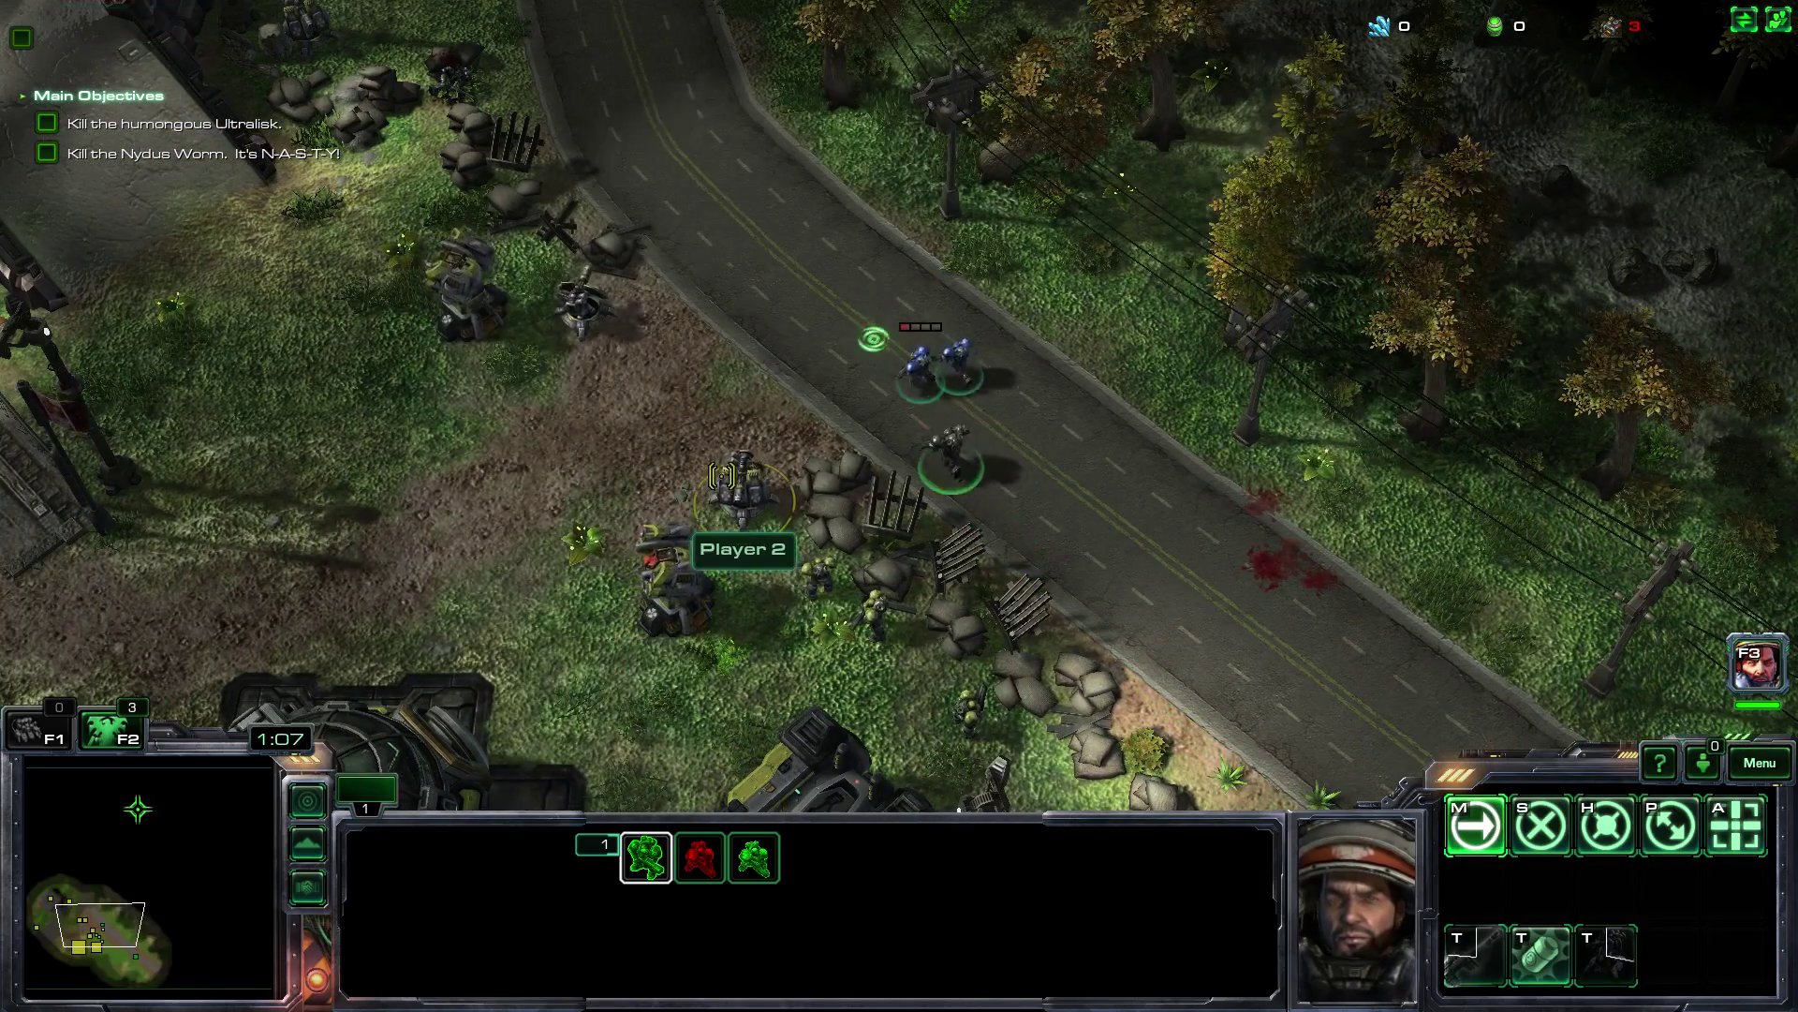
key(s)
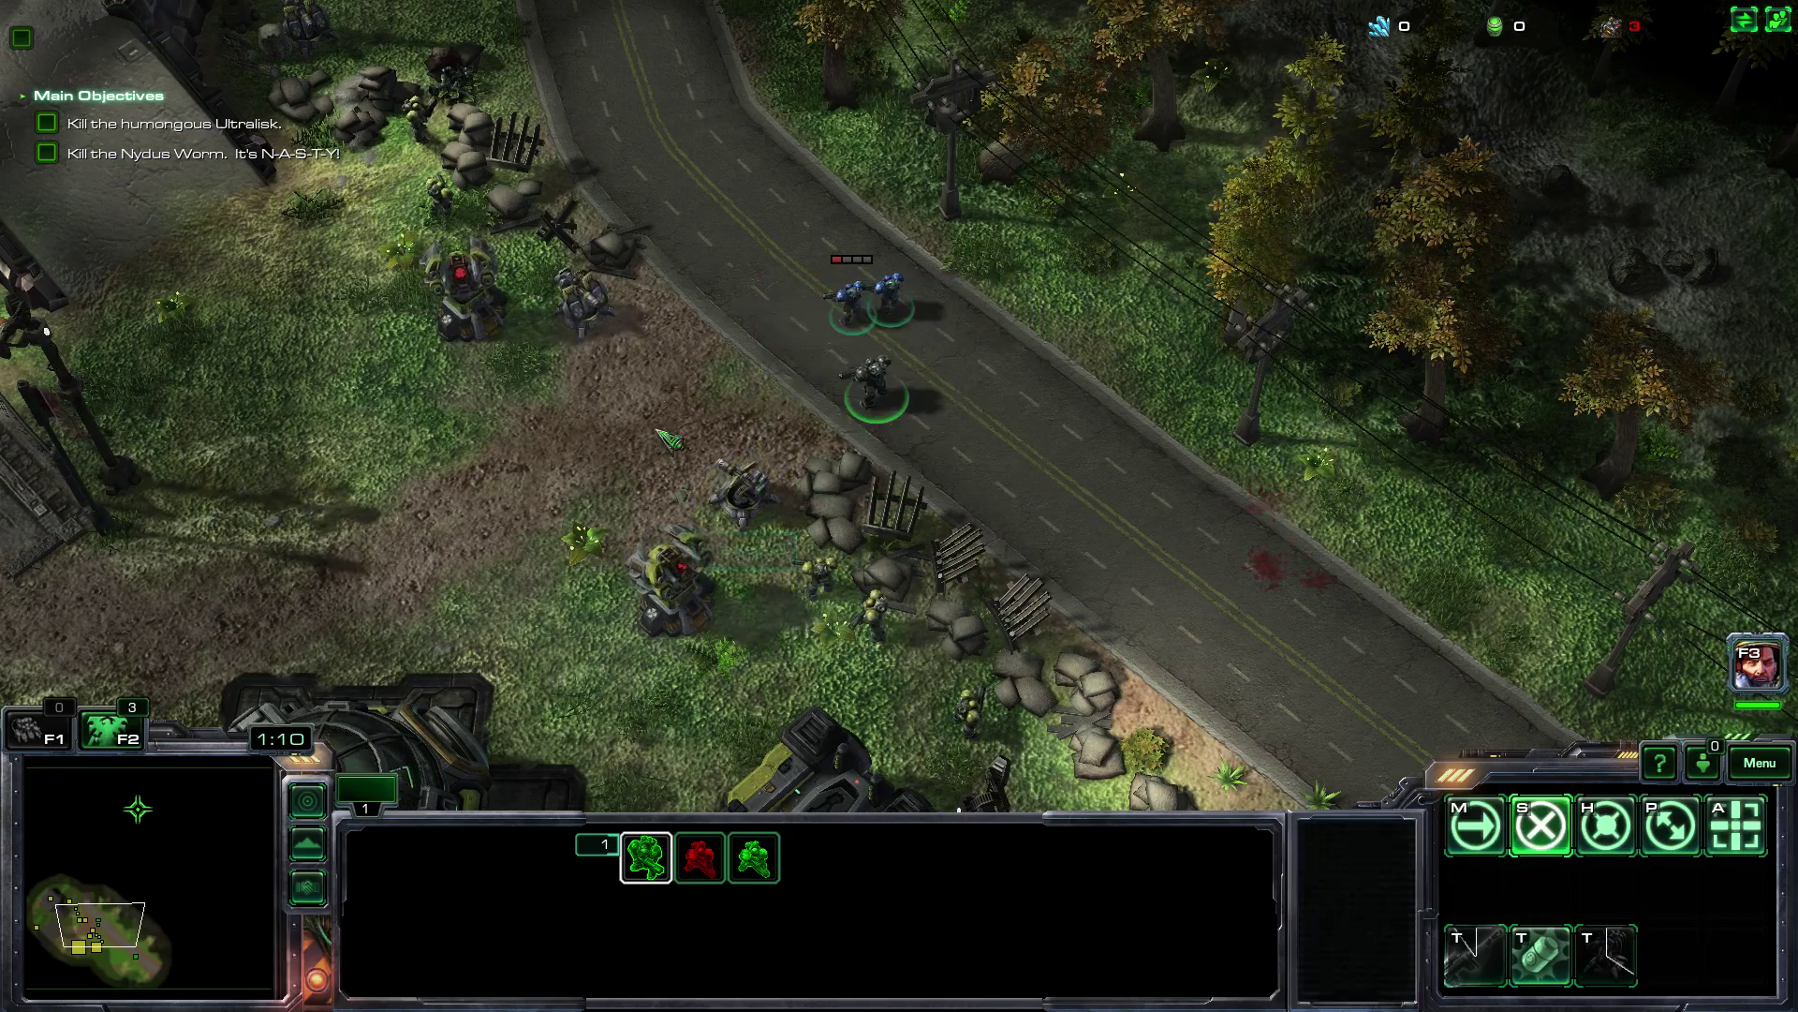
click(590, 609)
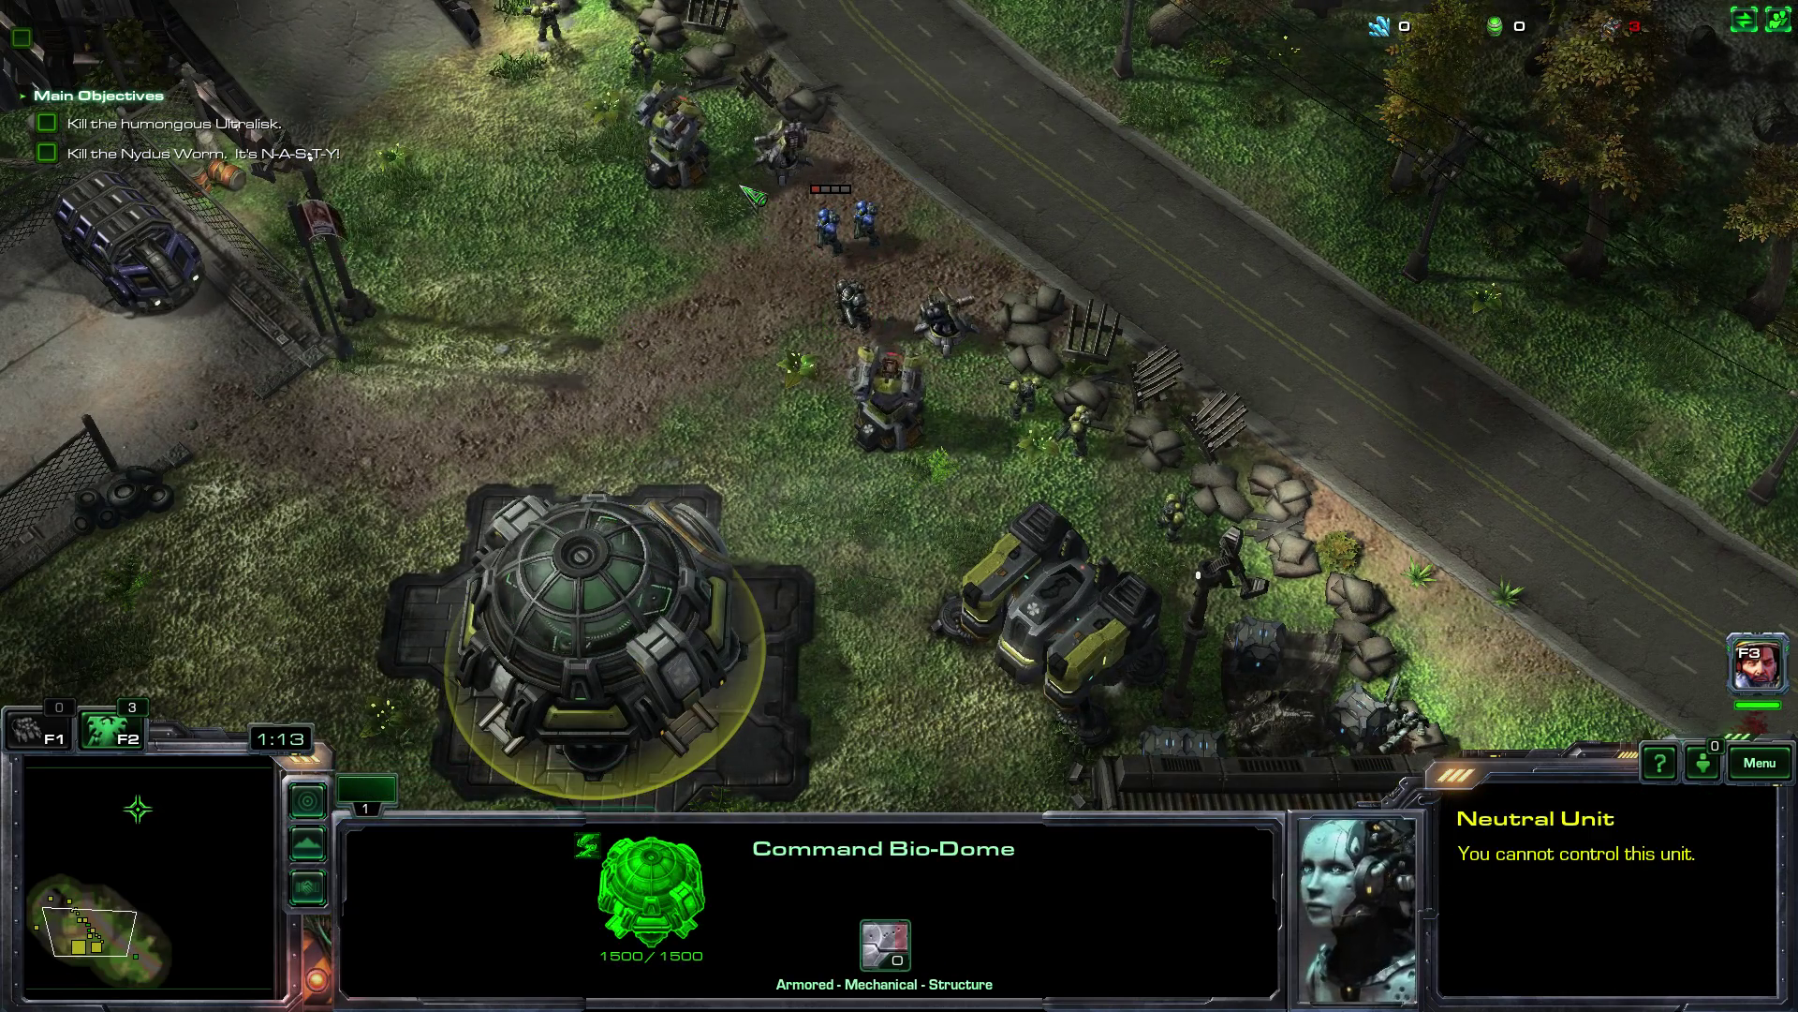
key(F2)
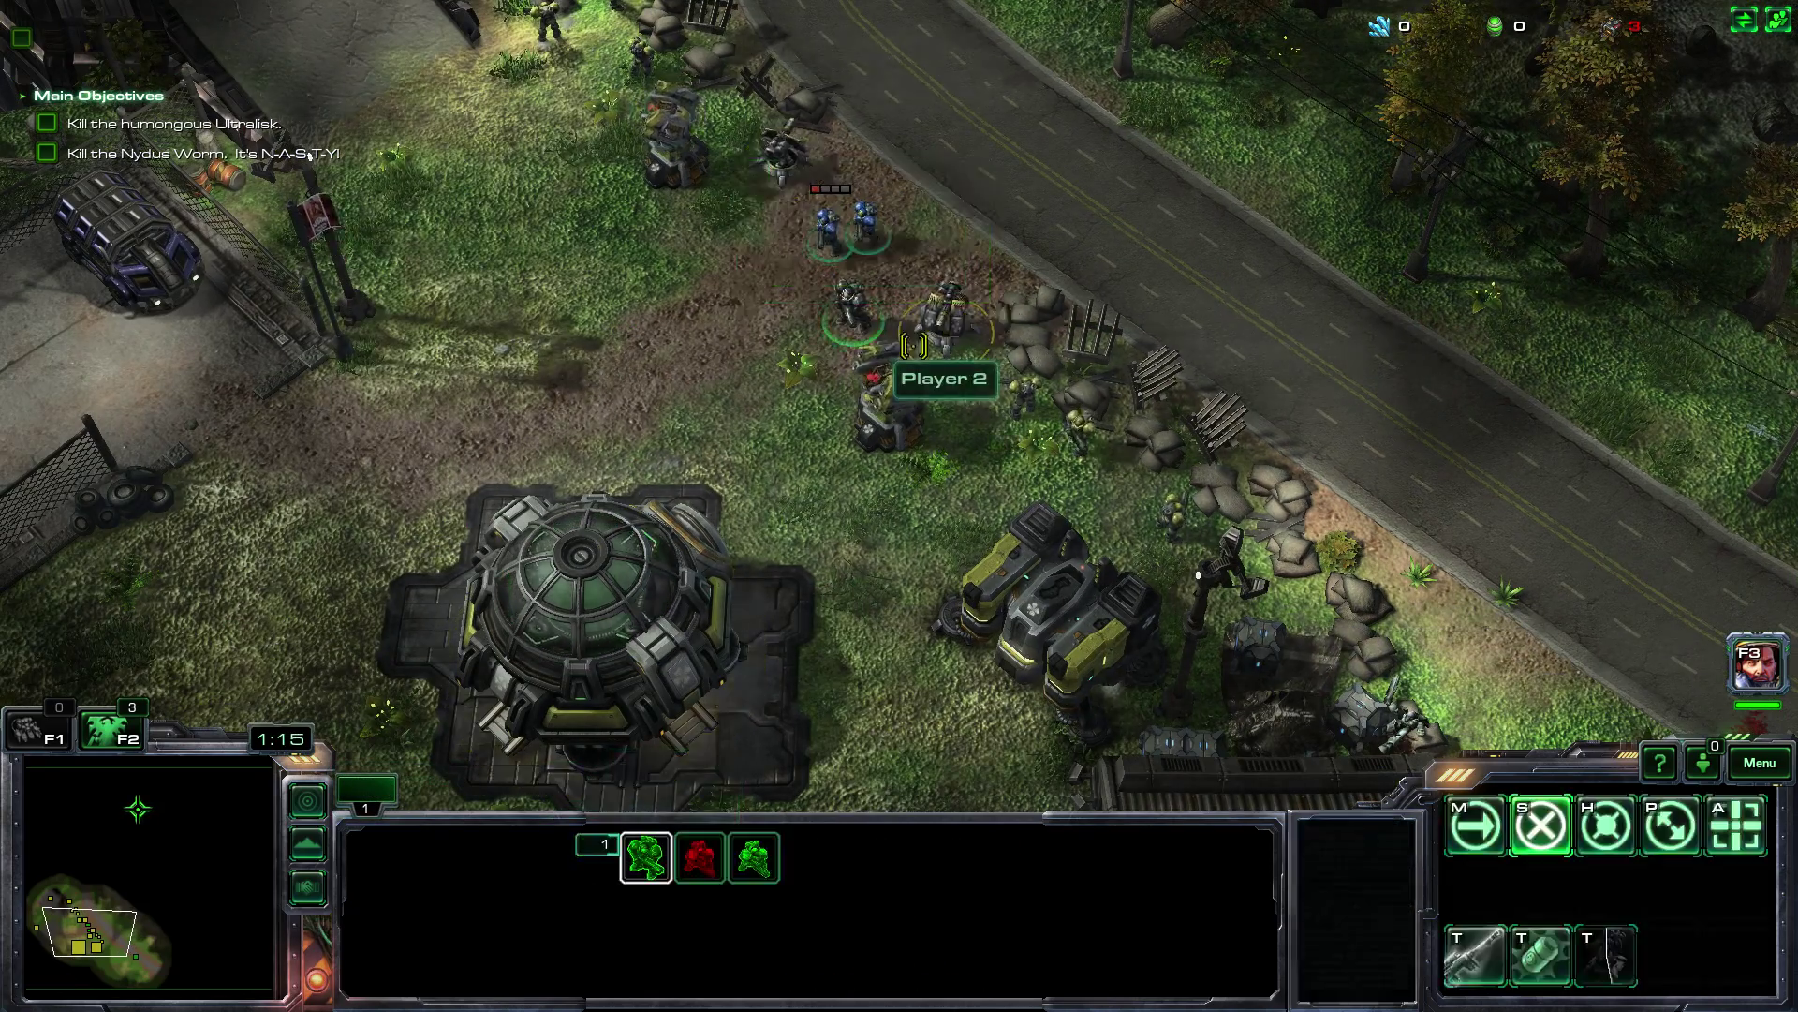
right_click(689, 392)
key(F2)
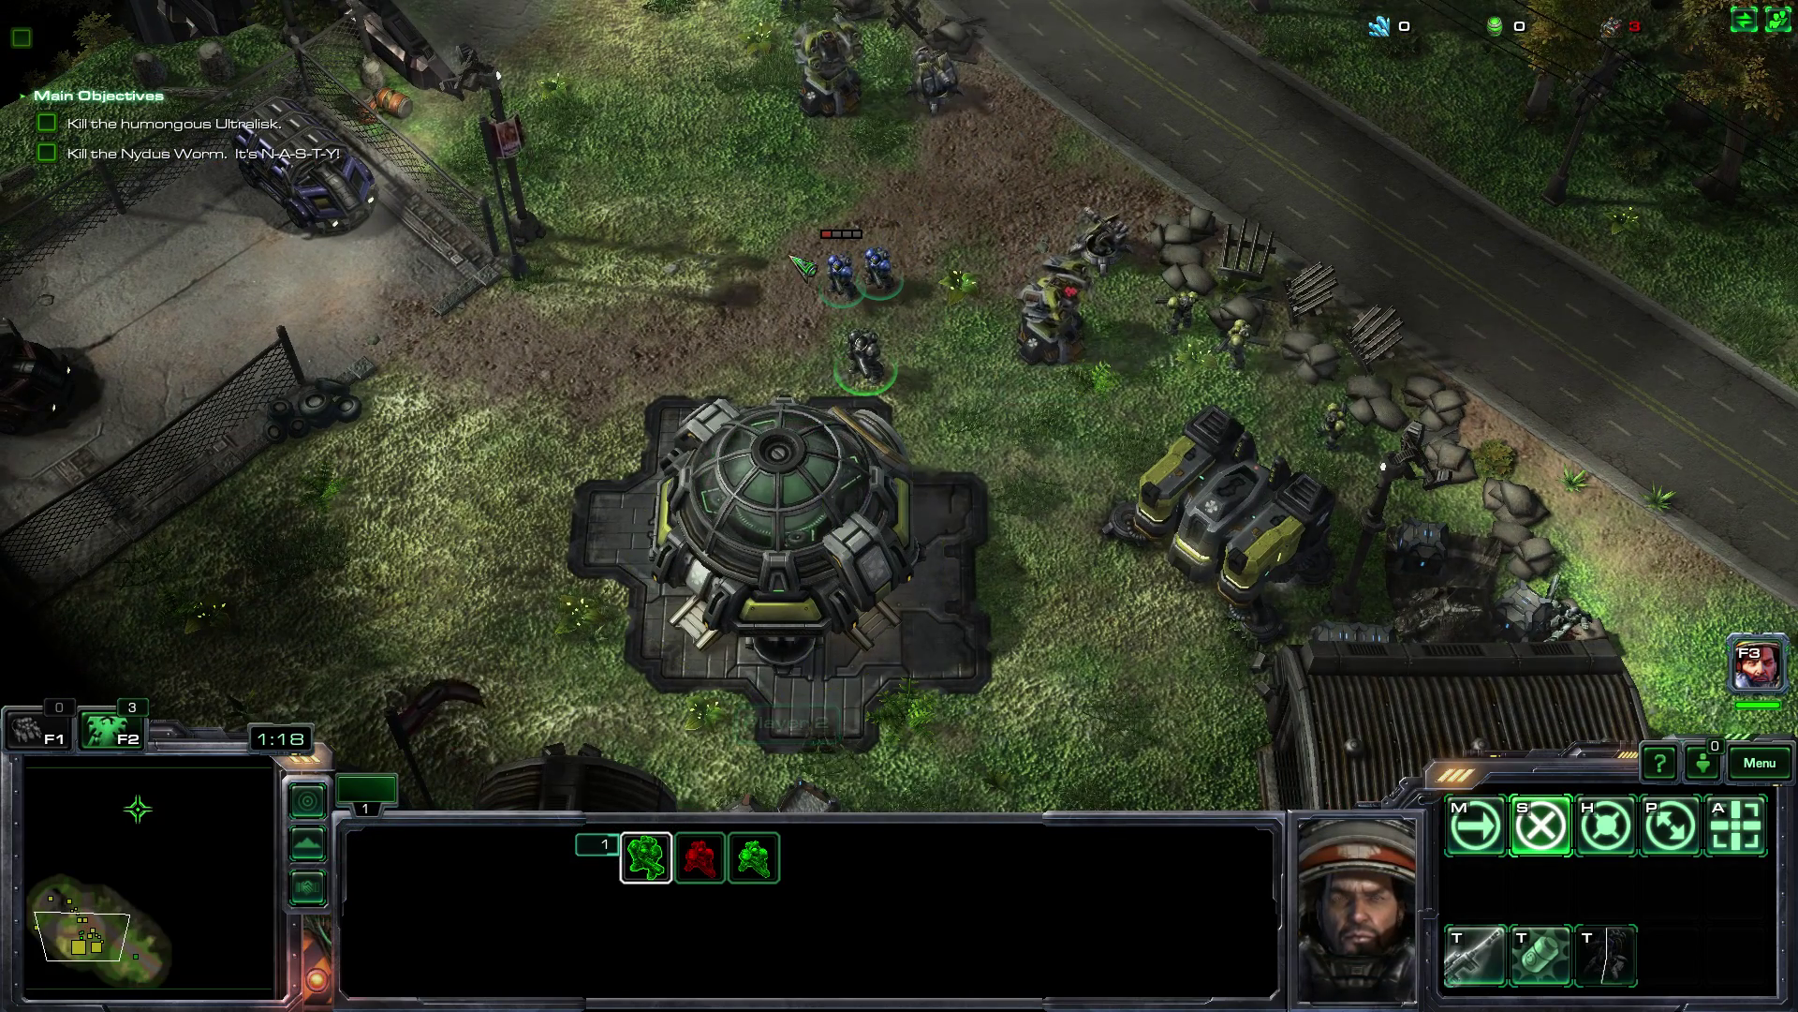
- Check the damaged Marine's health, then regroup the squad beside the sandbags
click(838, 279)
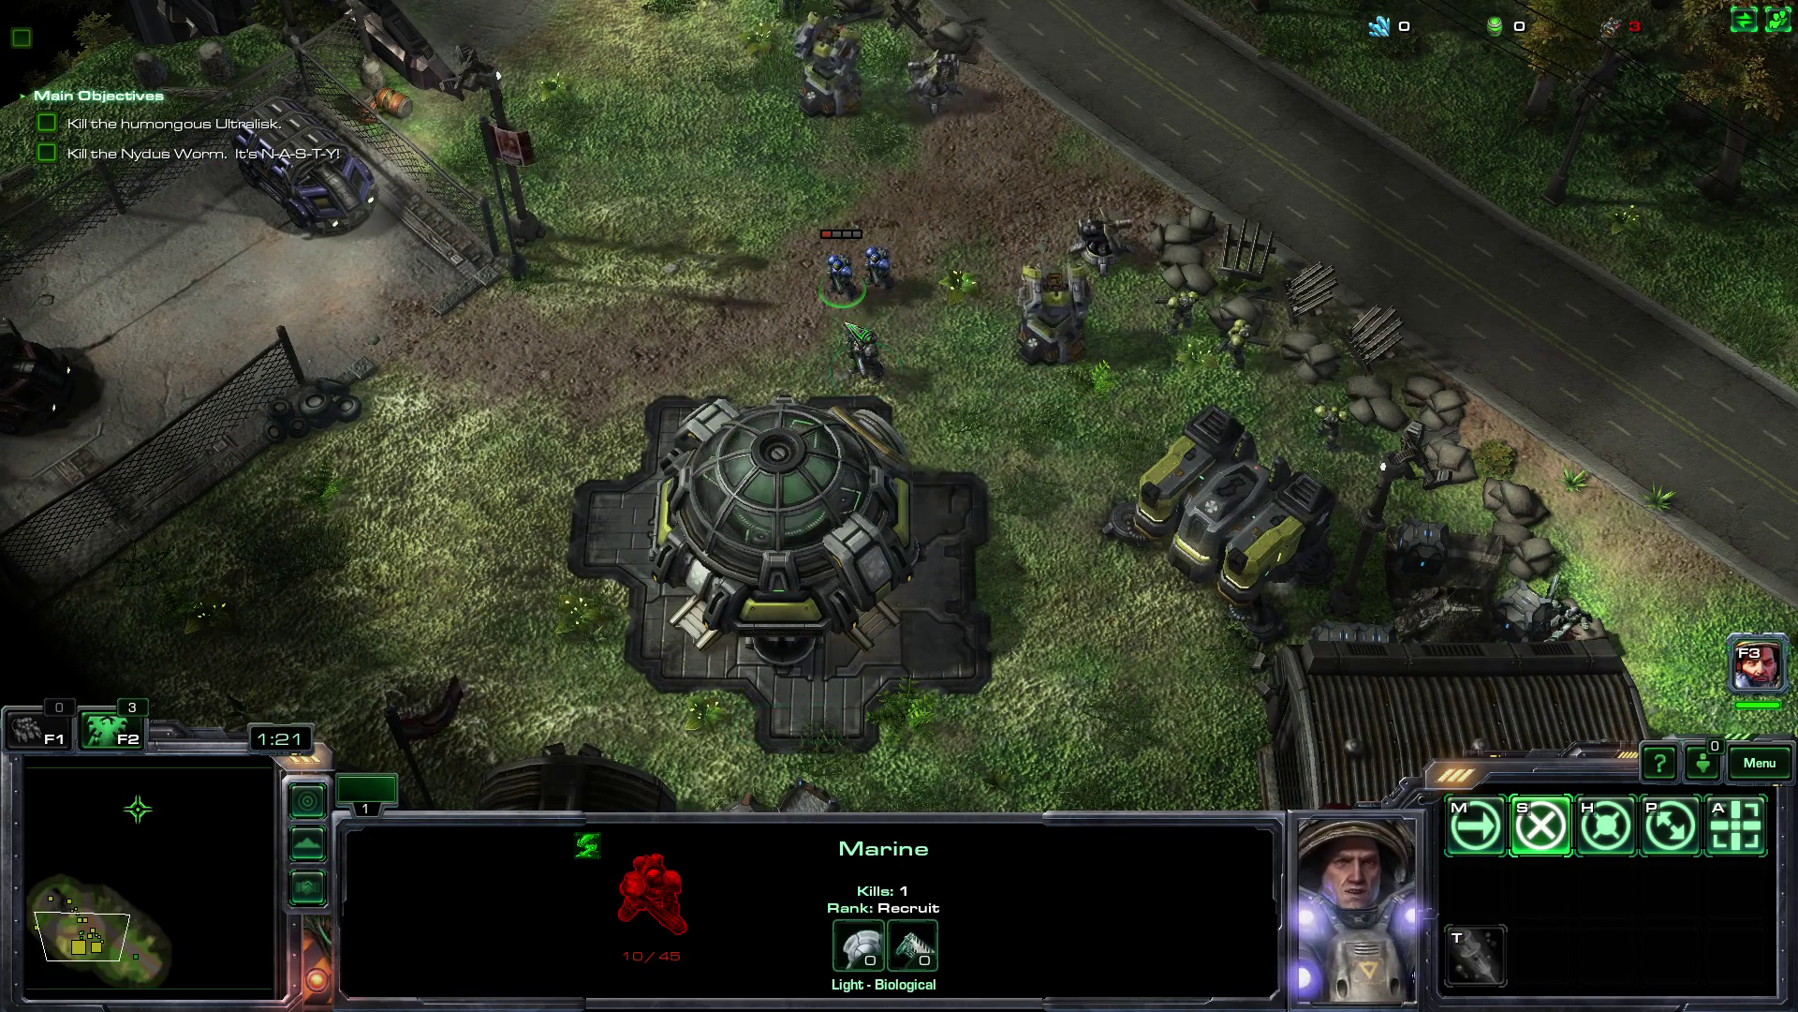
drag(833, 188, 944, 354)
key(Up)
right_click(651, 225)
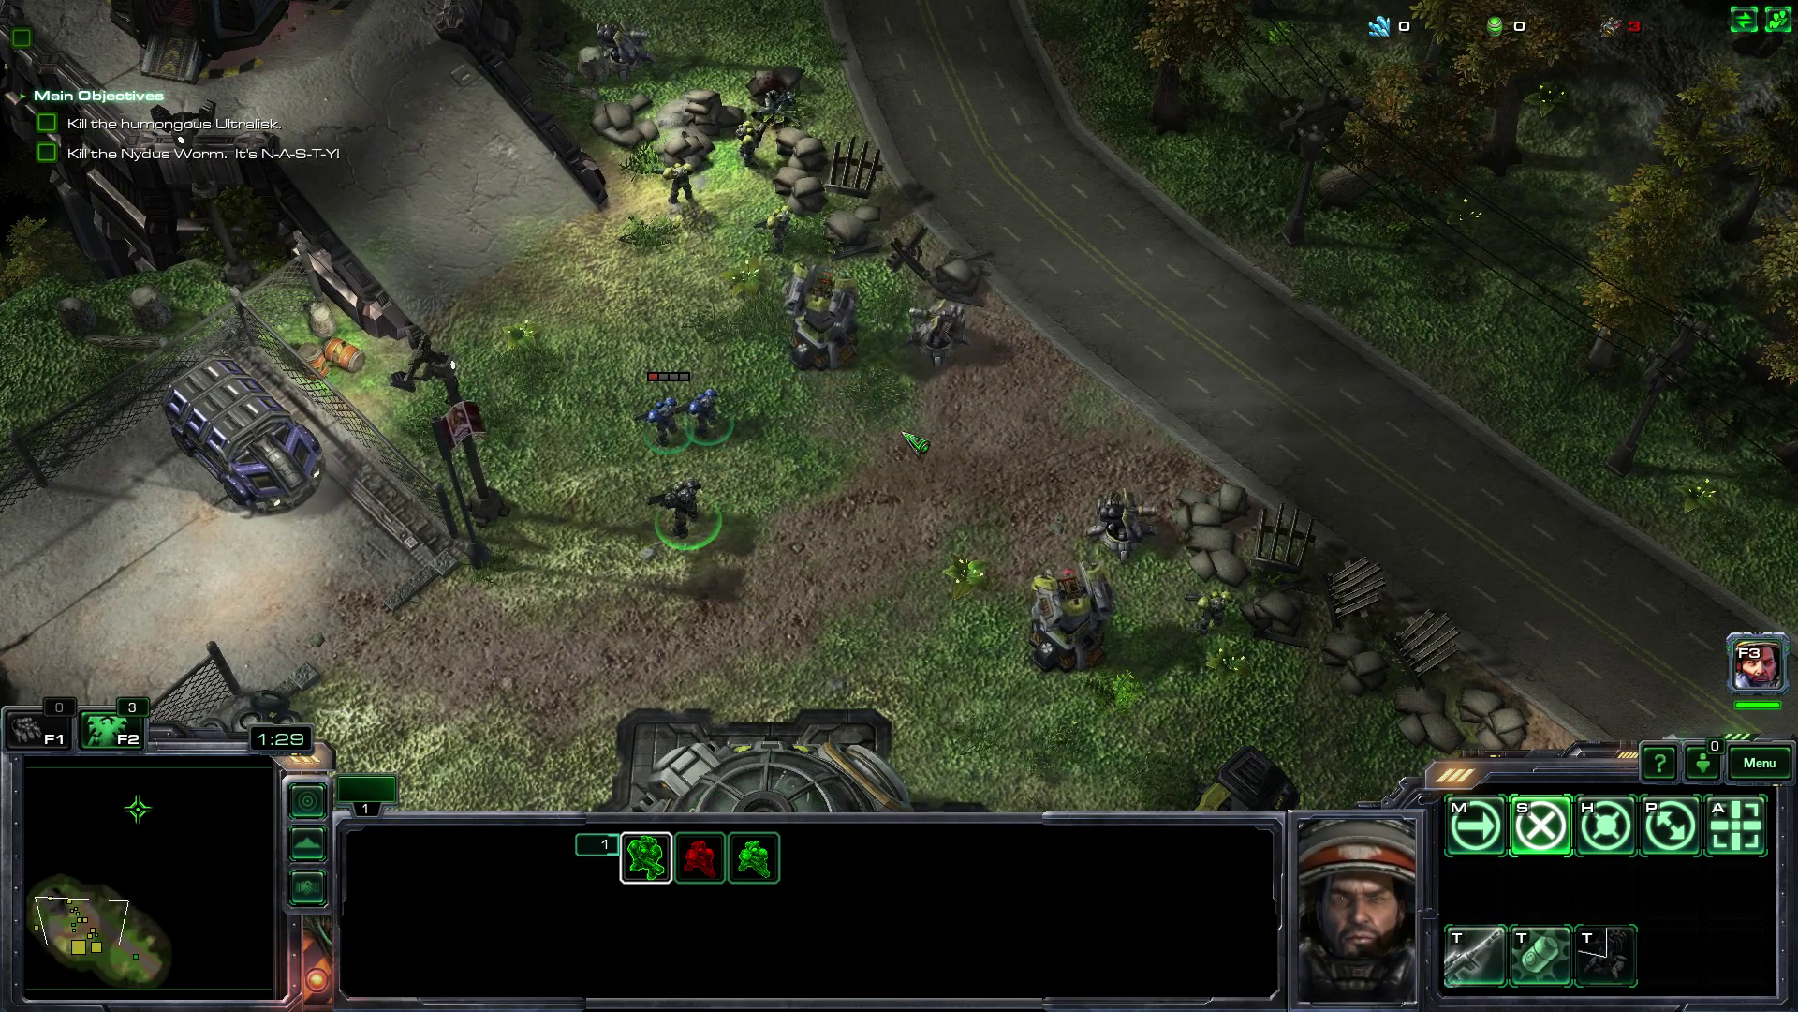
right_click(962, 429)
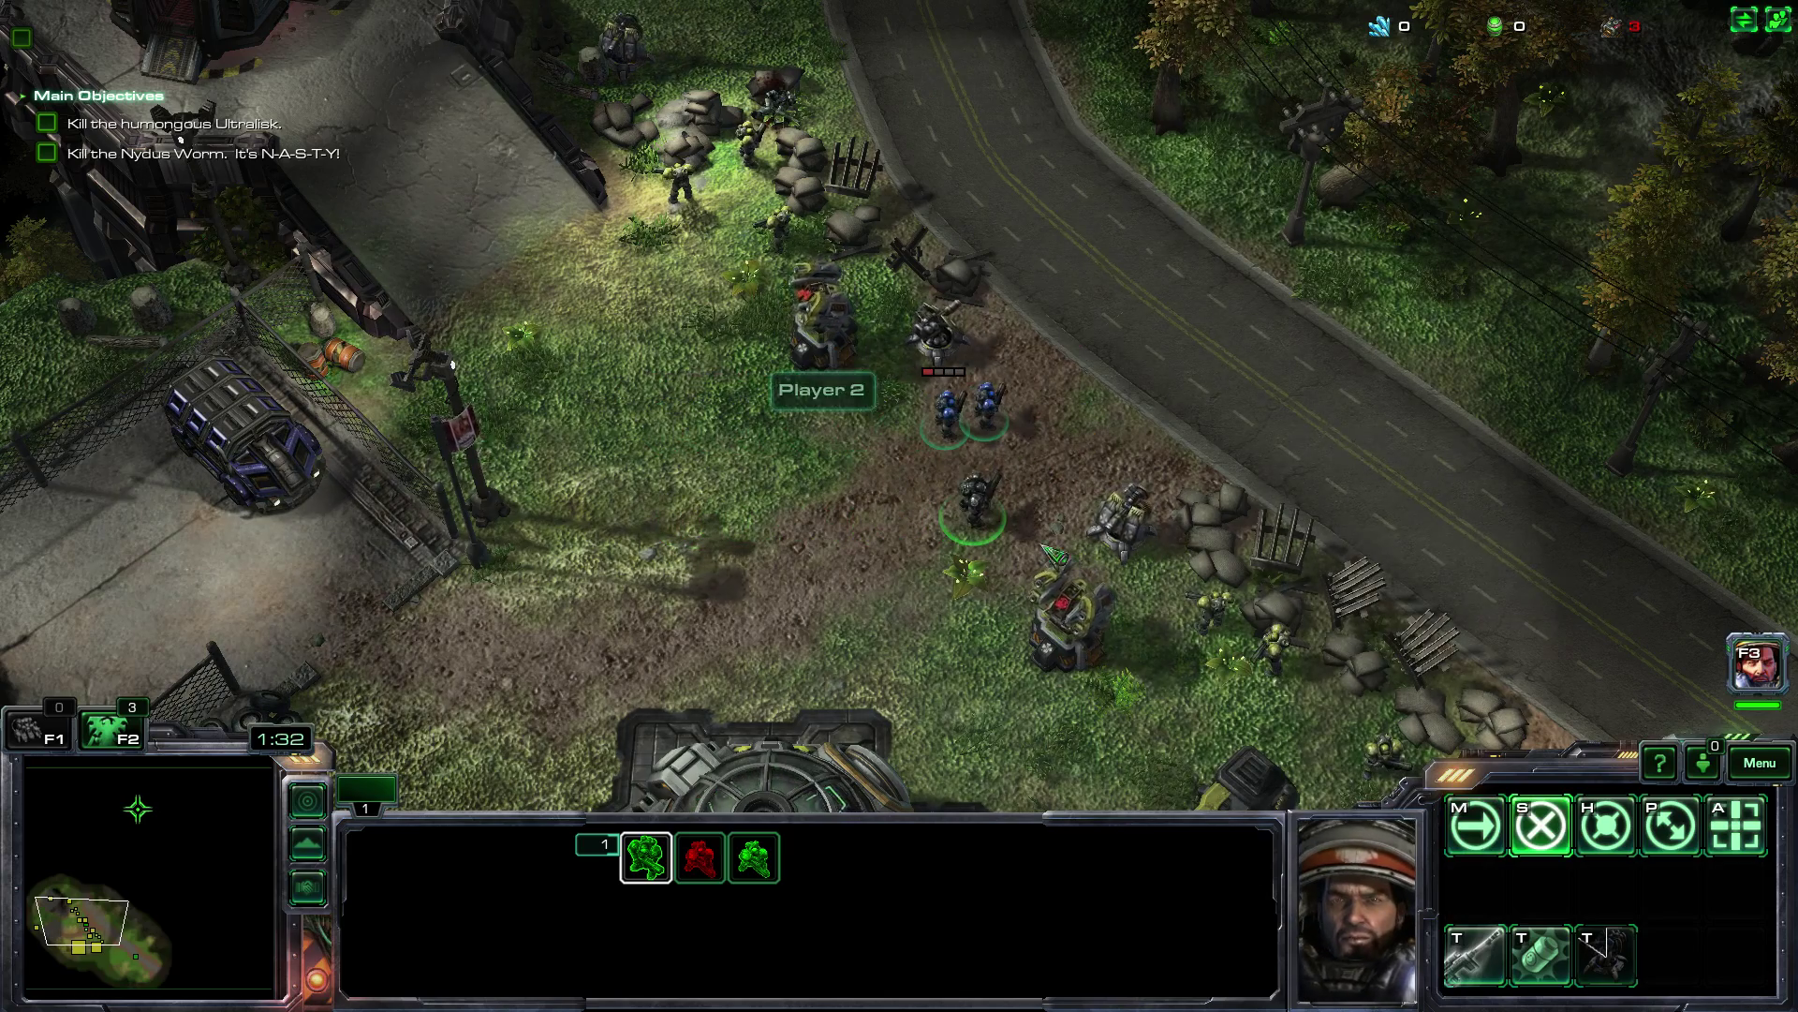